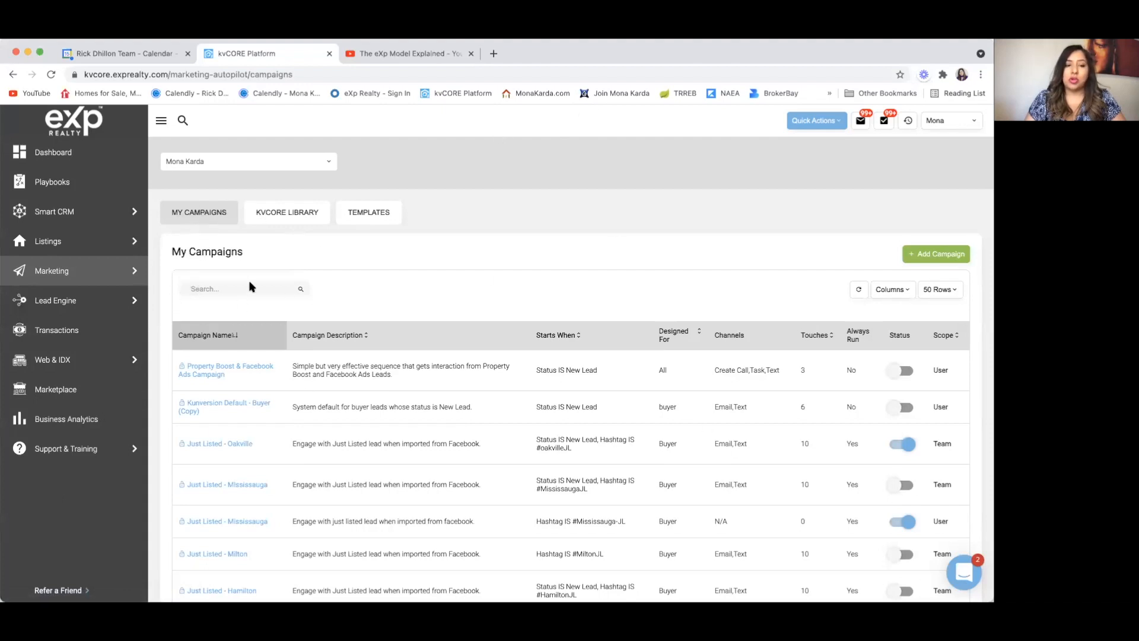
Step: Browse the campaign library's email templates, then bring up the kvCORE Support Center page
click(279, 213)
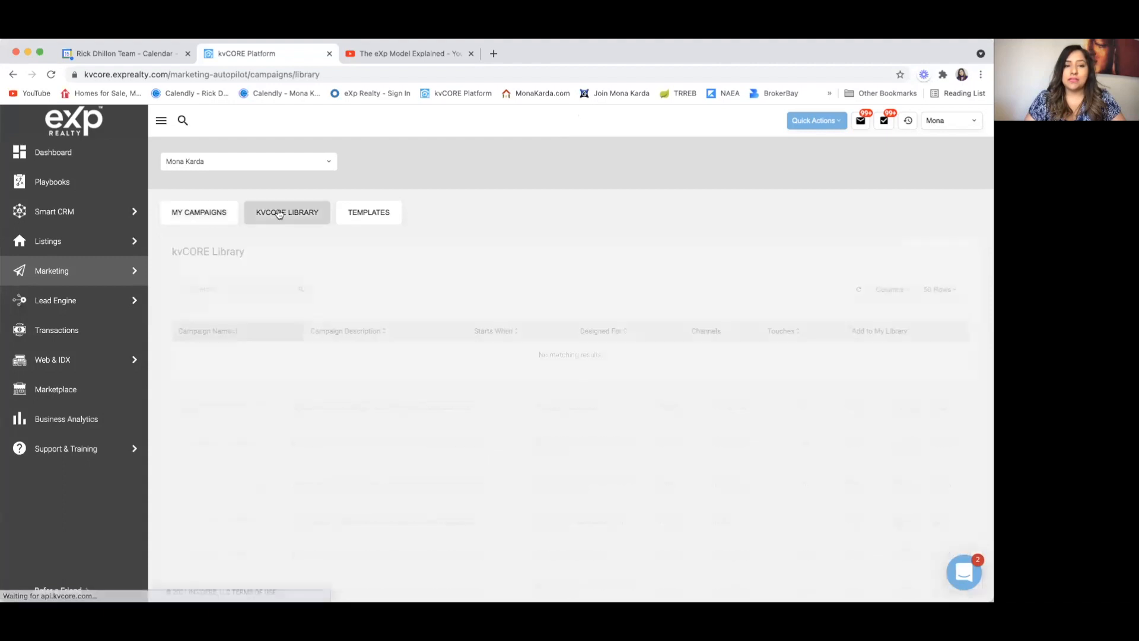
click(369, 212)
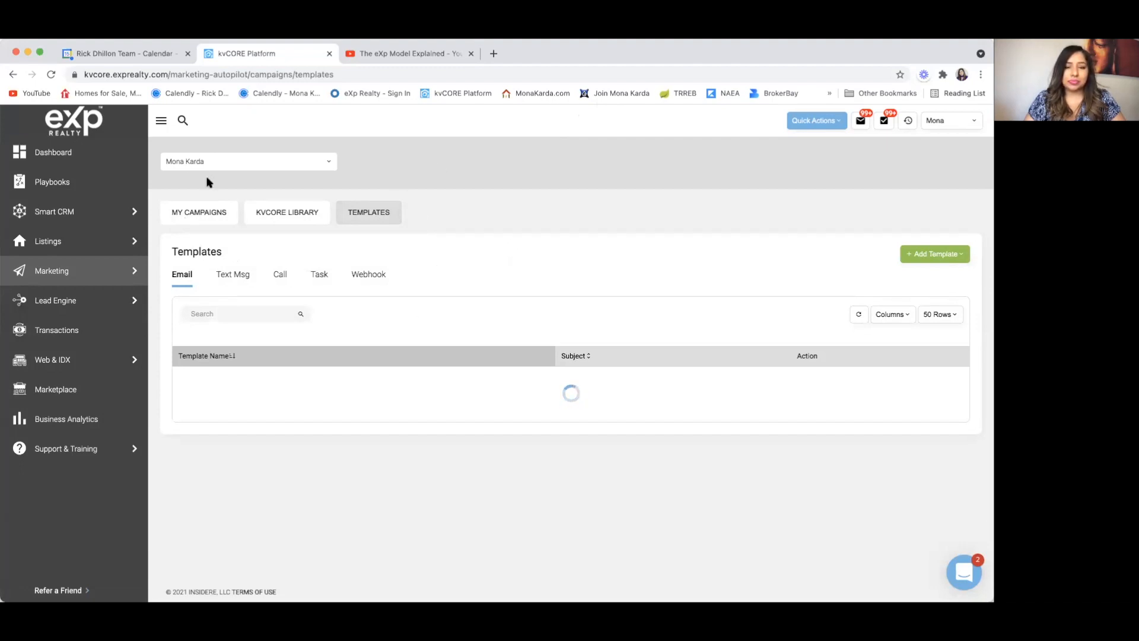
scroll(208, 308, down, 1)
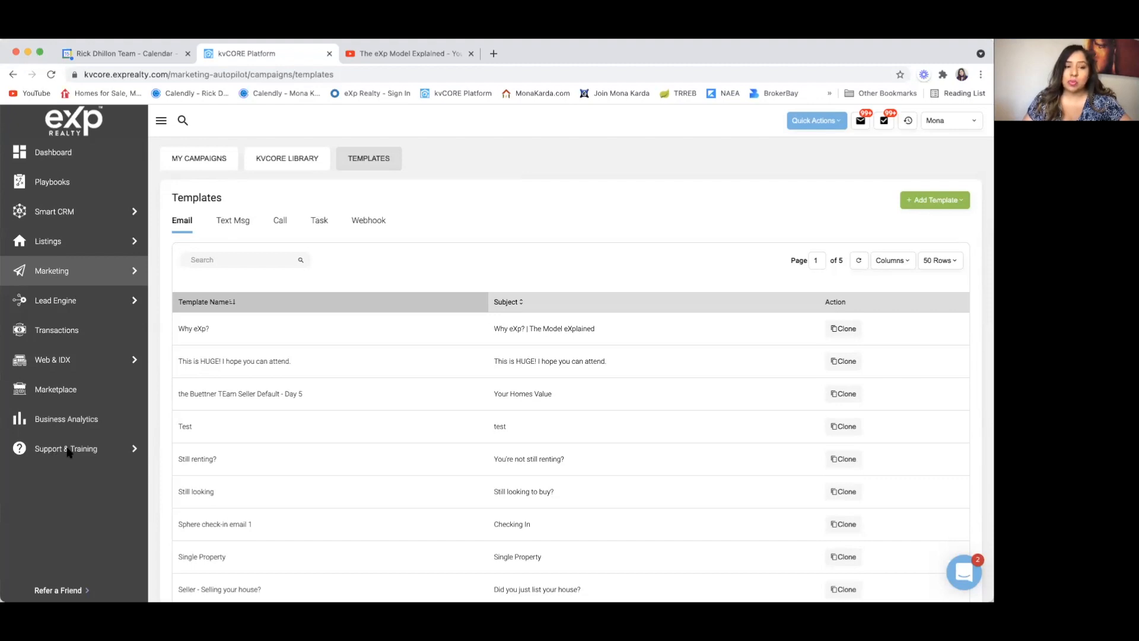
click(126, 451)
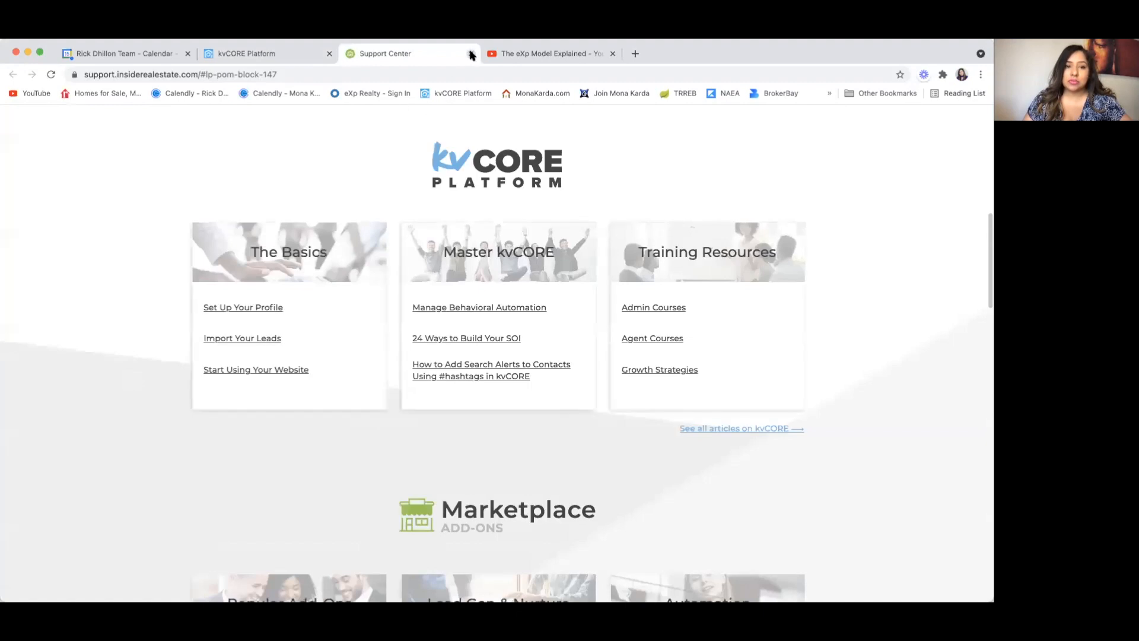
Step: Close the Support Center and open the CORE Learning Portal from Support & Training
click(470, 54)
mouse_move(142, 449)
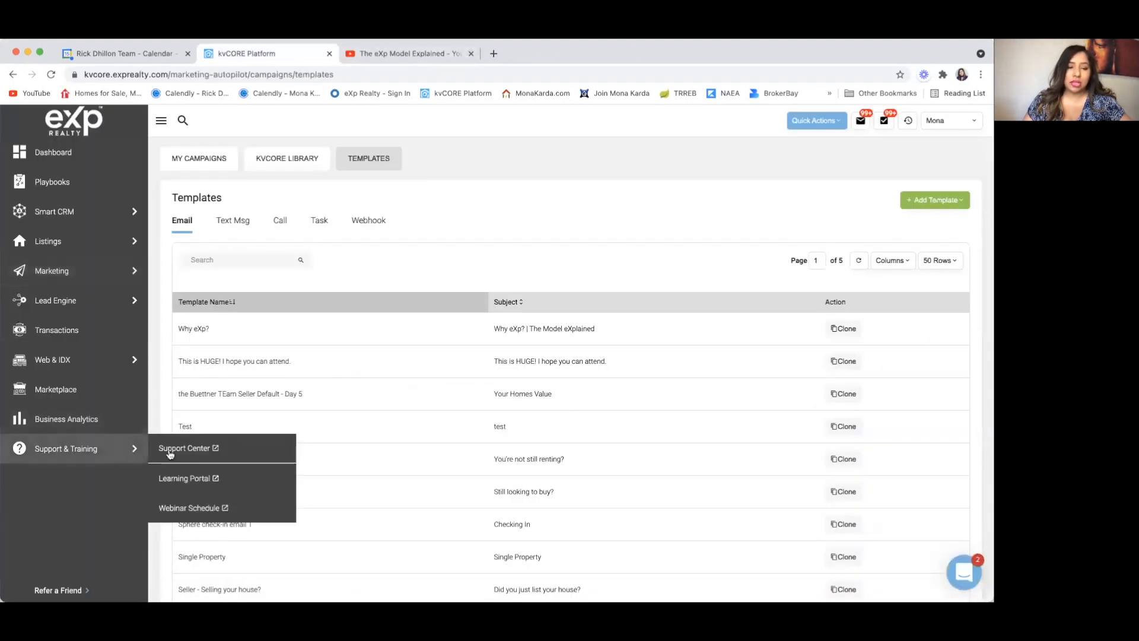
click(181, 485)
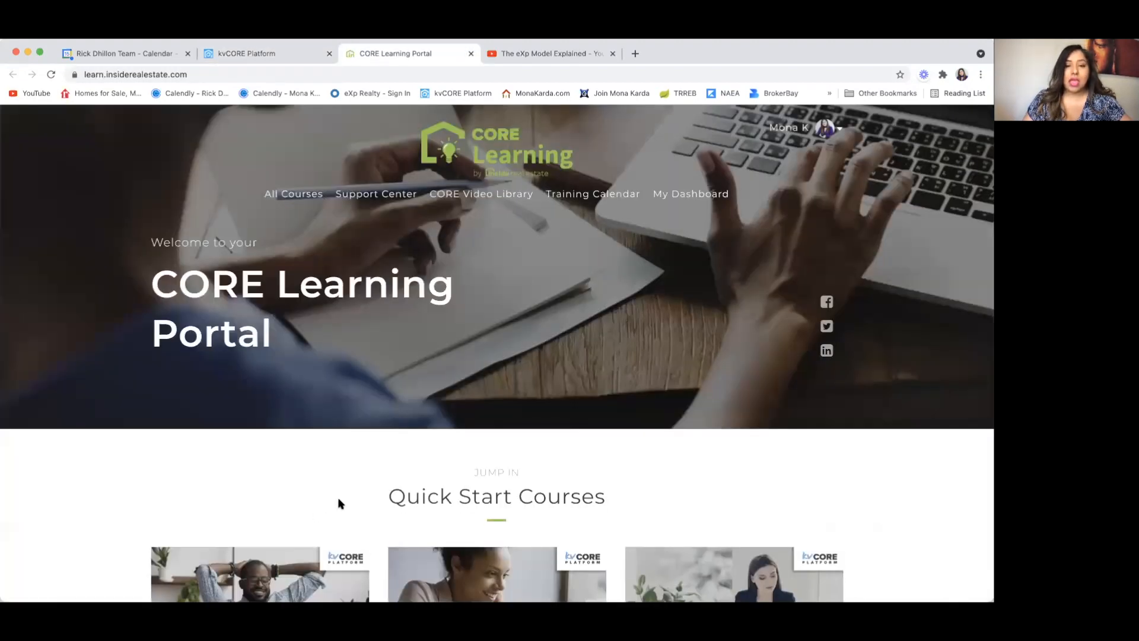
scroll(373, 462, down, 5)
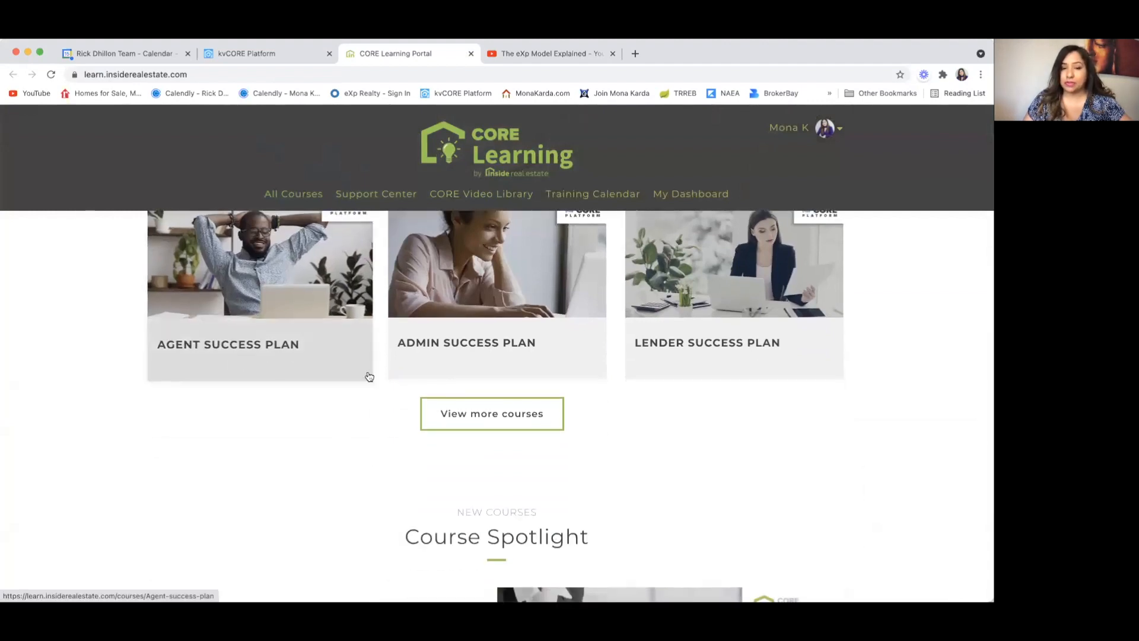
Step: Show all courses and go to page 2, where Advanced Email Editor is listed
click(490, 421)
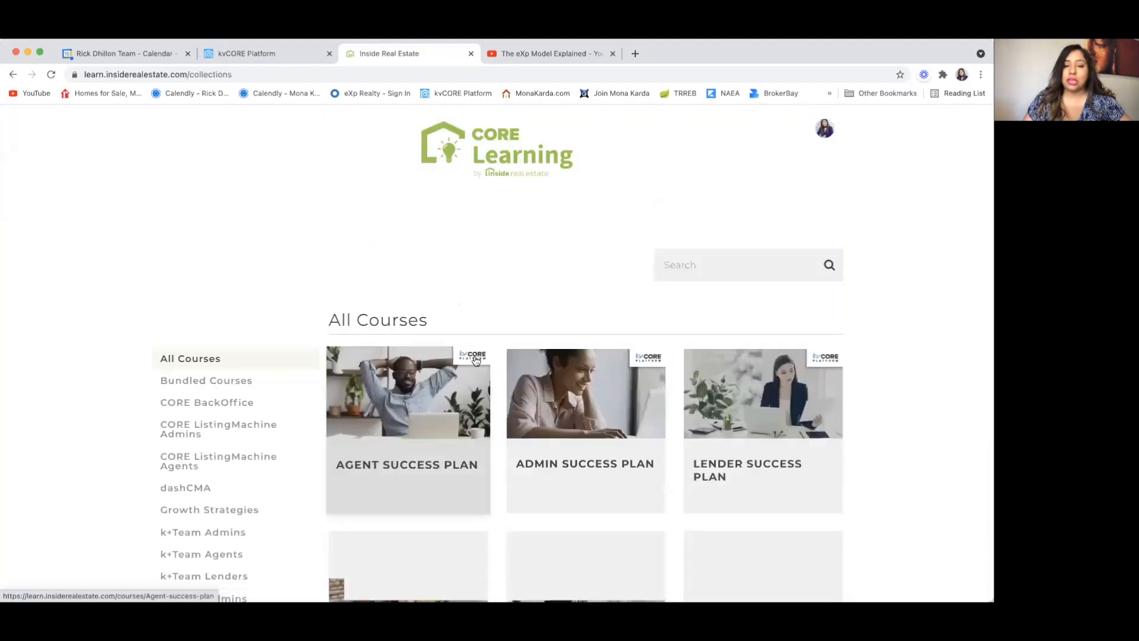
scroll(384, 436, down, 3)
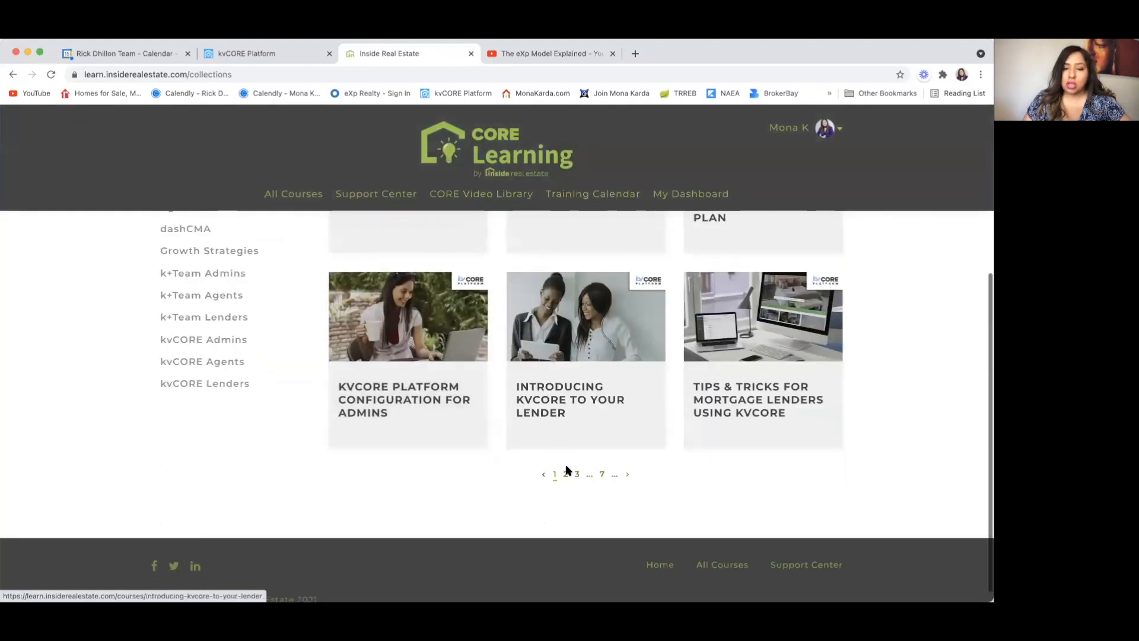
click(566, 475)
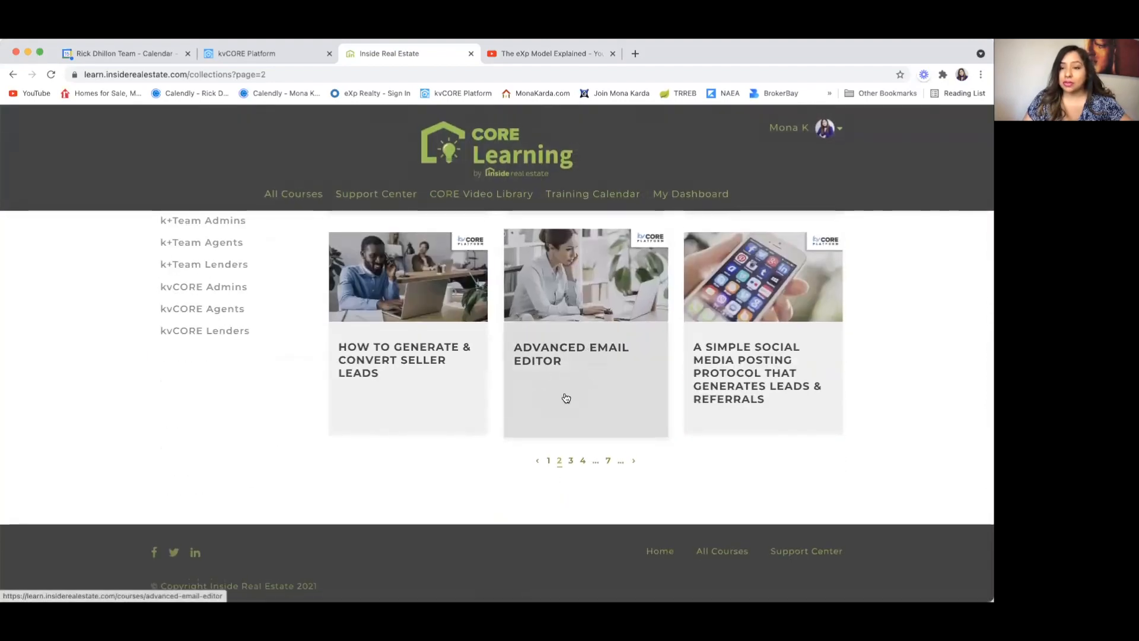
scroll(567, 397, up, 1)
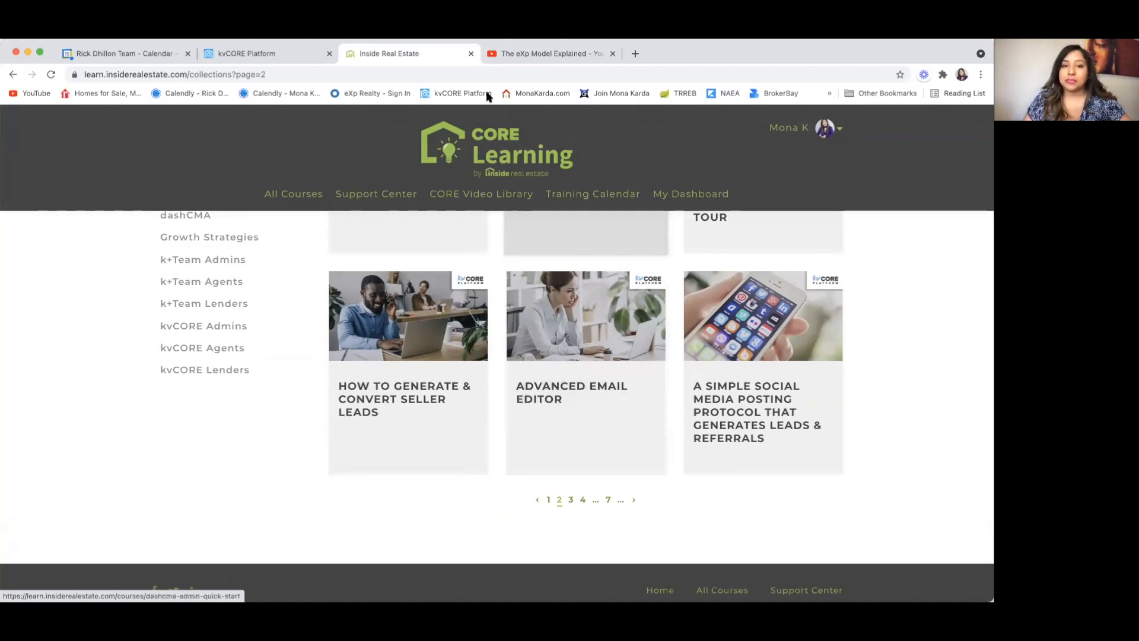
Step: Close the portal and return to the Smart Campaigns library in kvCORE
click(471, 54)
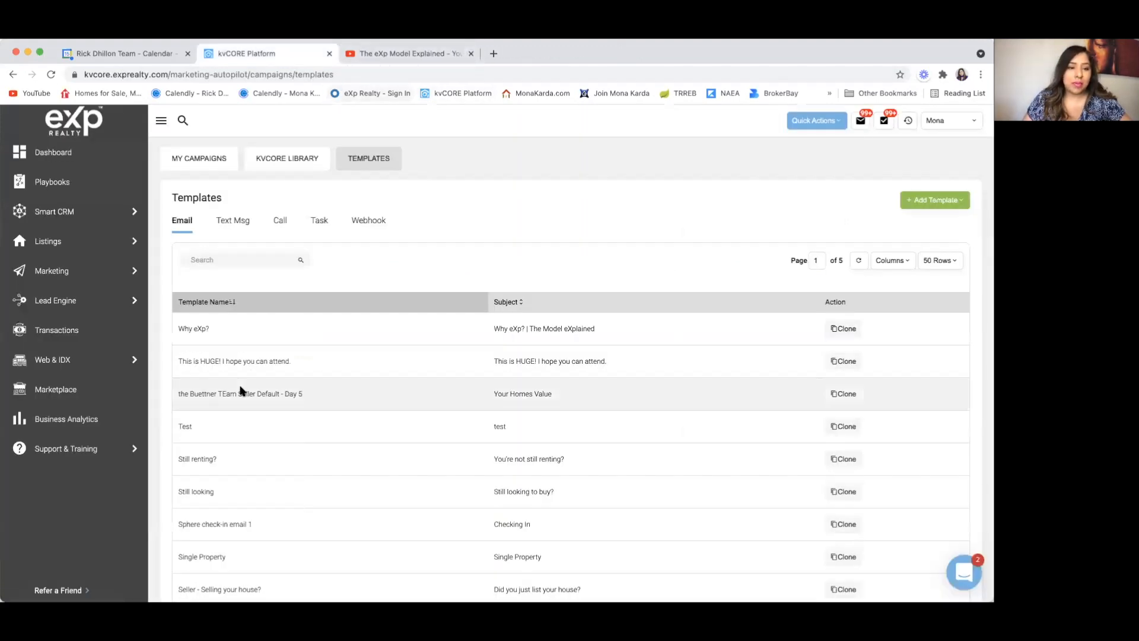
mouse_move(57, 268)
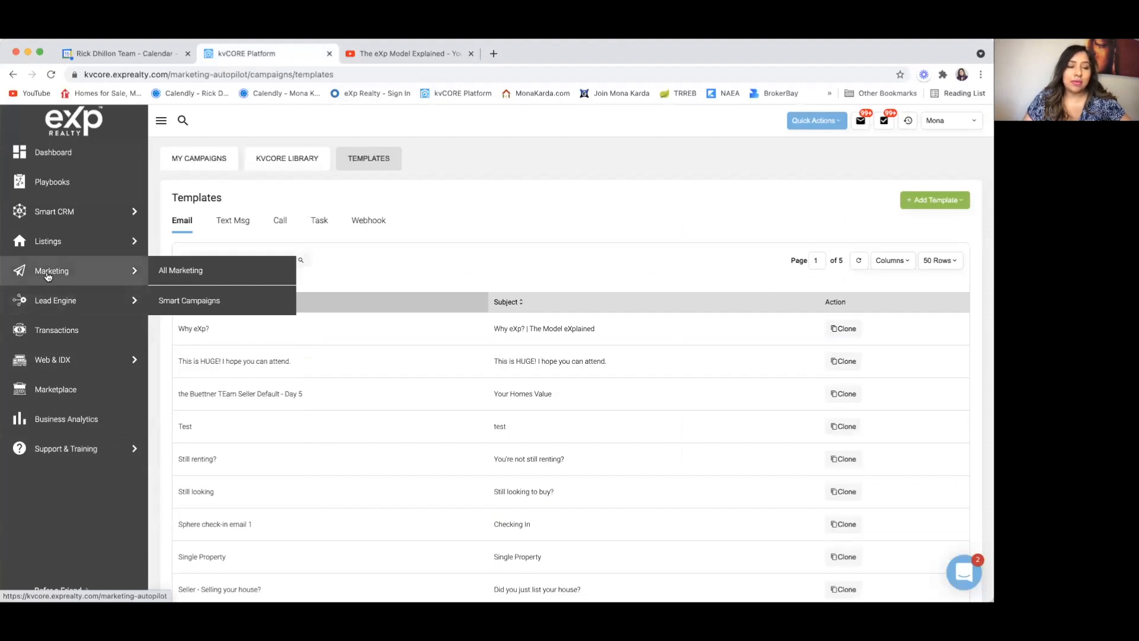
click(191, 302)
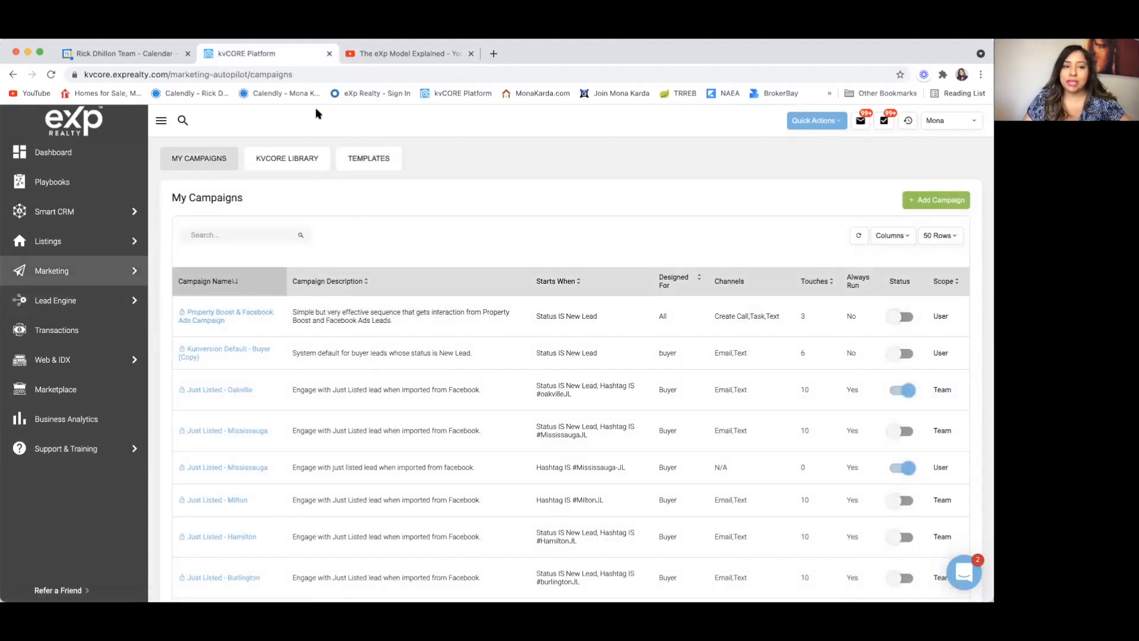
click(282, 163)
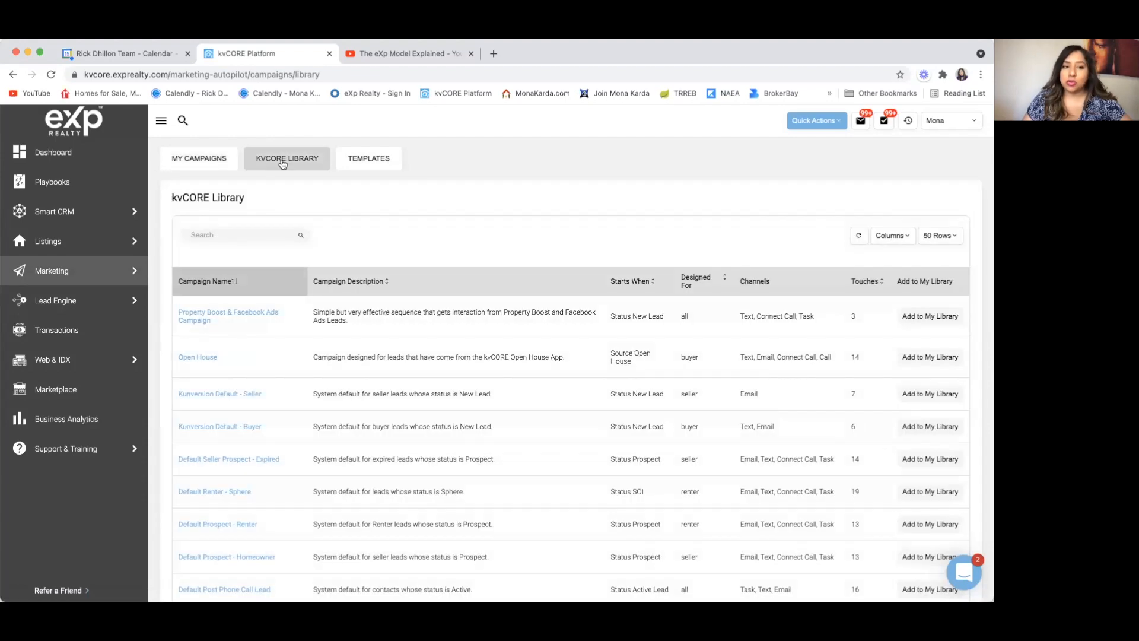
scroll(261, 312, down, 5)
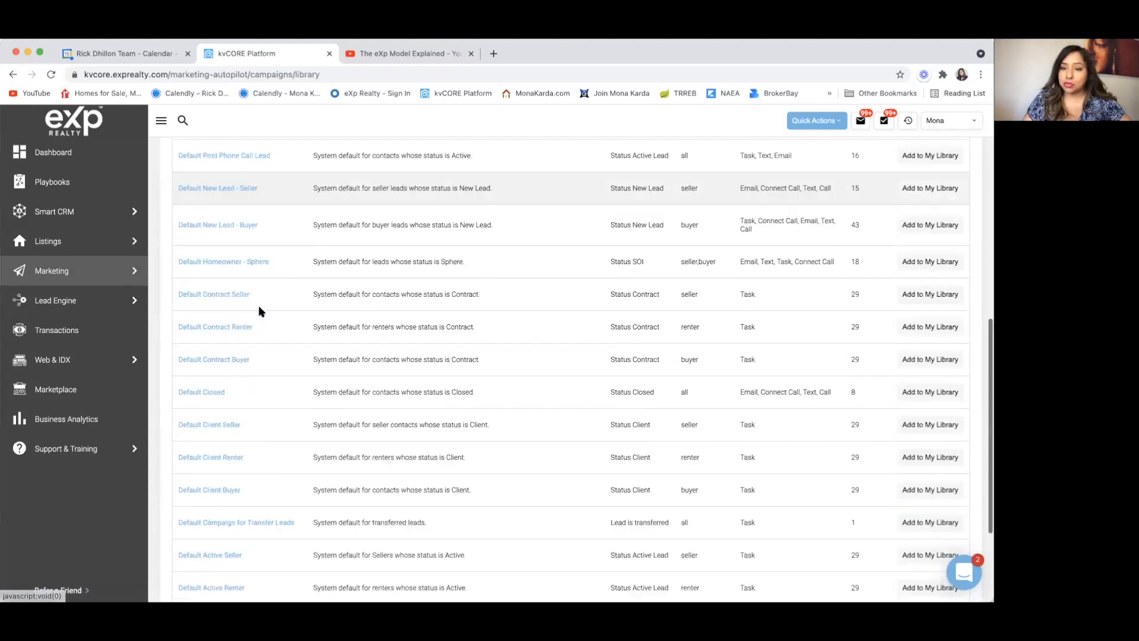
scroll(261, 312, down, 5)
scroll(261, 312, up, 10)
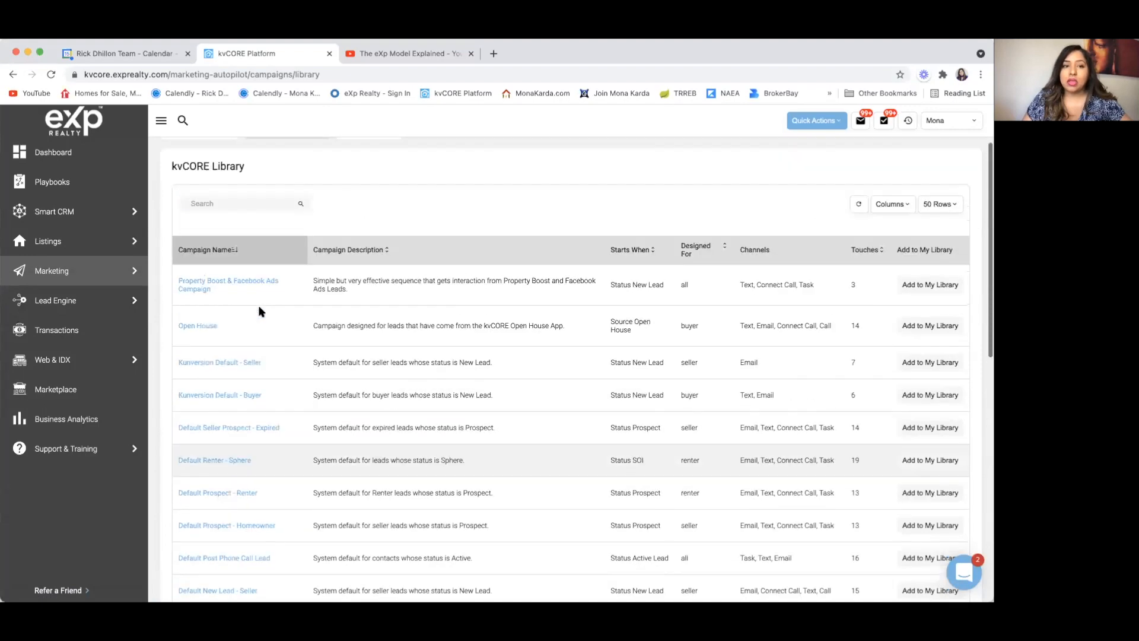
scroll(259, 312, up, 2)
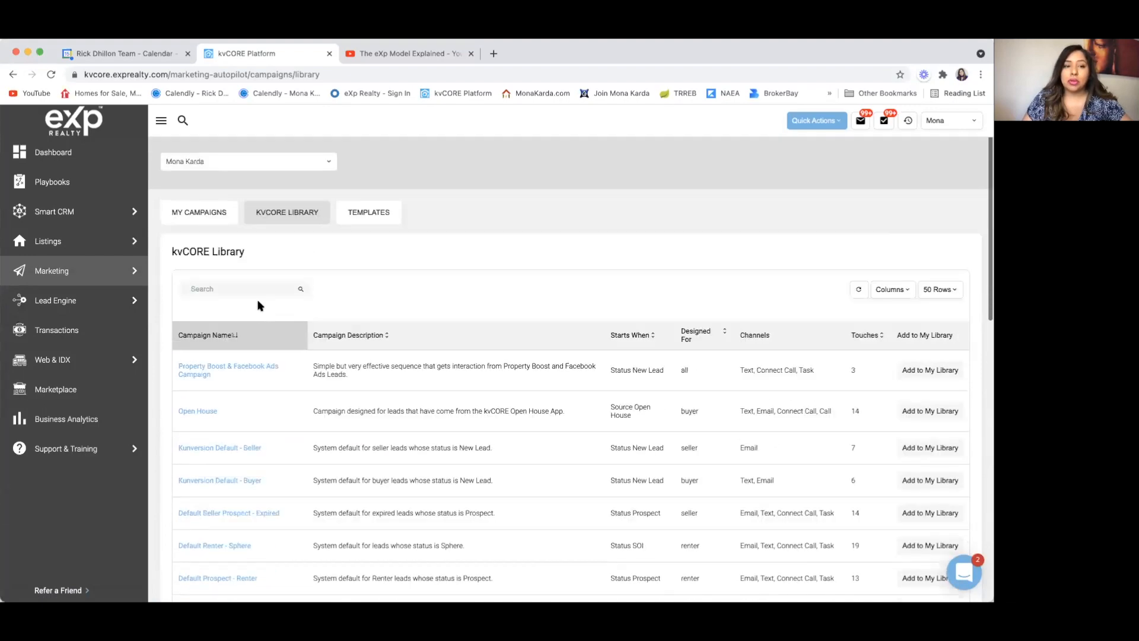
Step: Check the Text Msg templates, return to Email, and list the template types to add
click(366, 216)
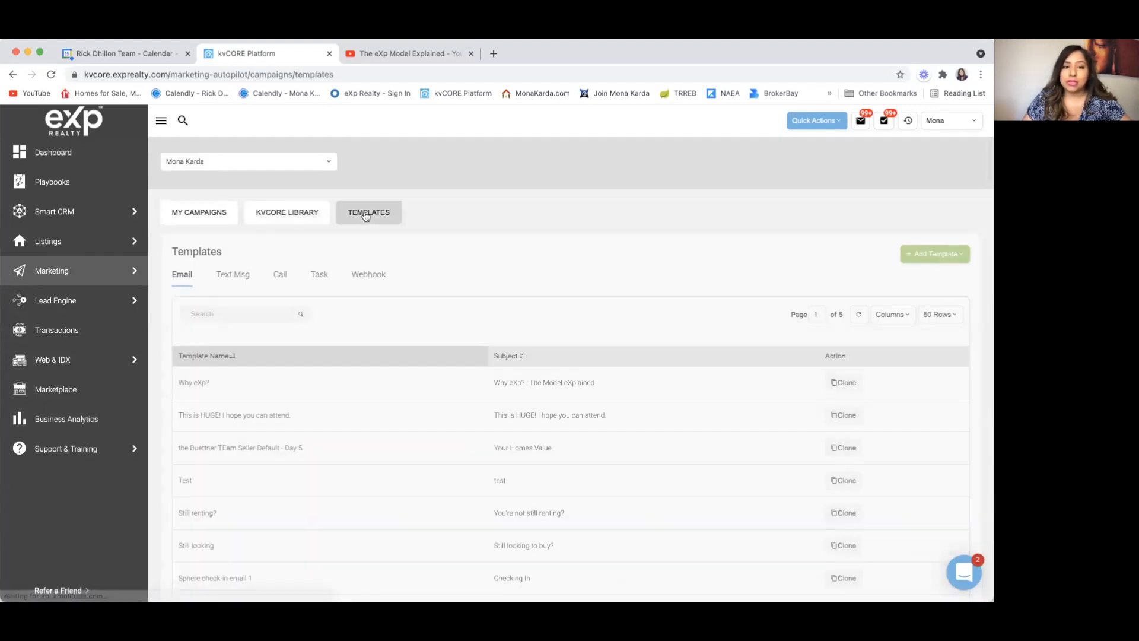
click(235, 275)
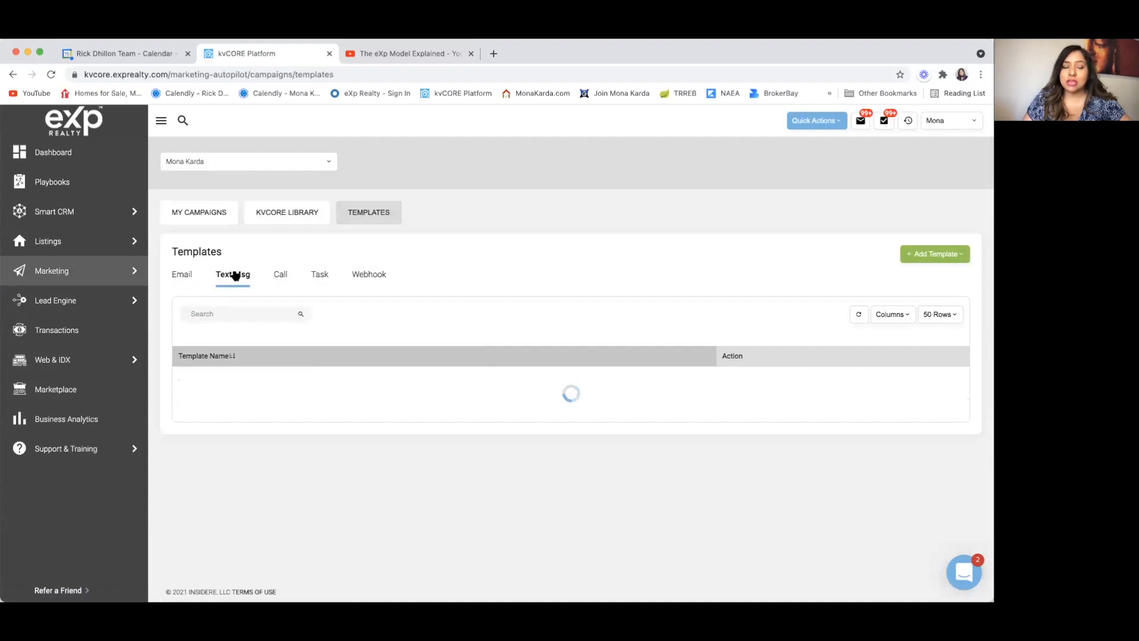
click(181, 275)
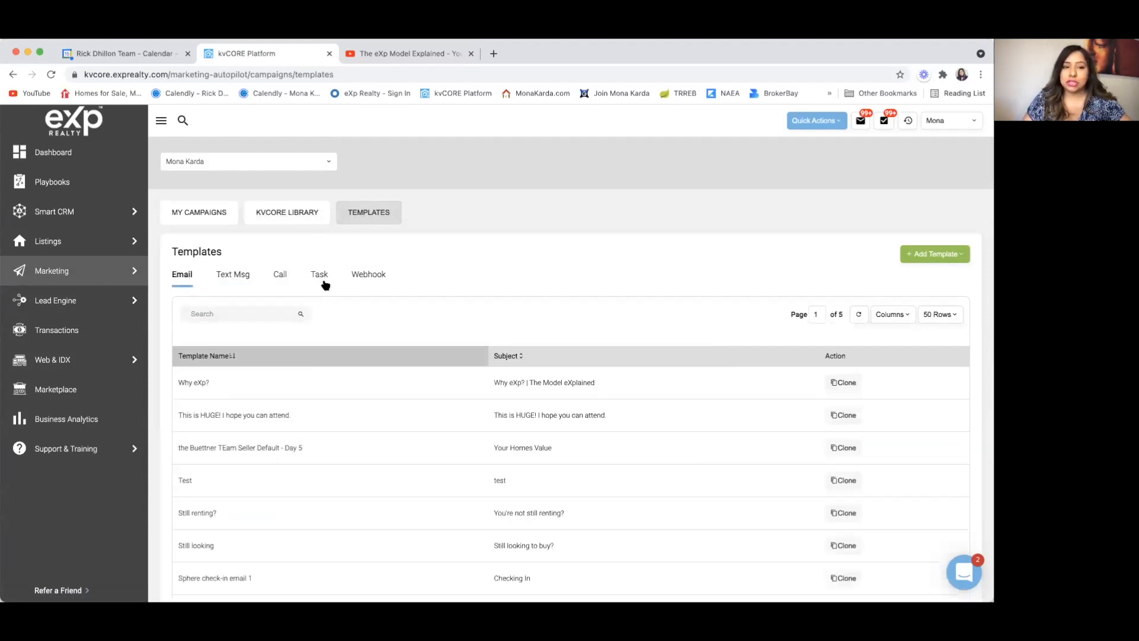
click(935, 255)
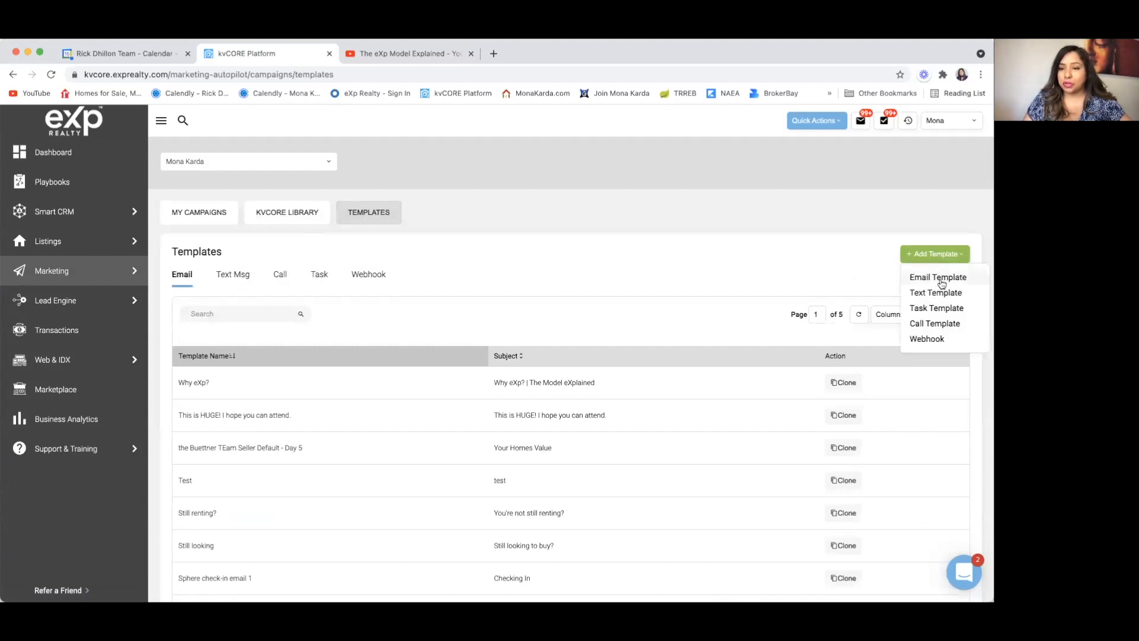
Step: Start a new email template, keeping the agent's own account as its scope
click(938, 277)
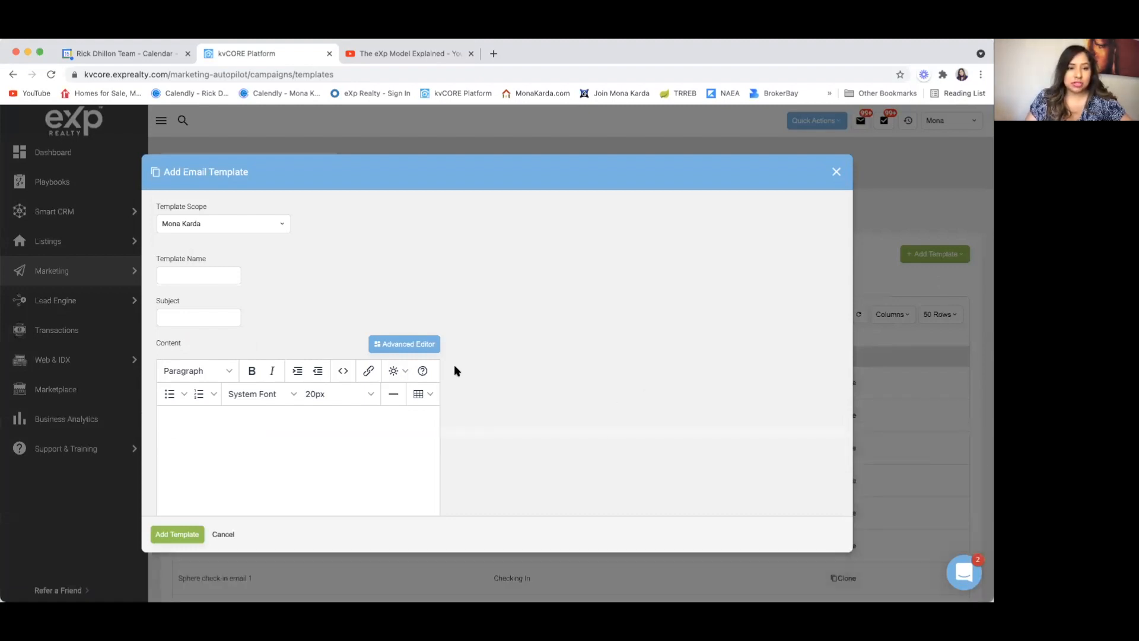
scroll(455, 371, up, 2)
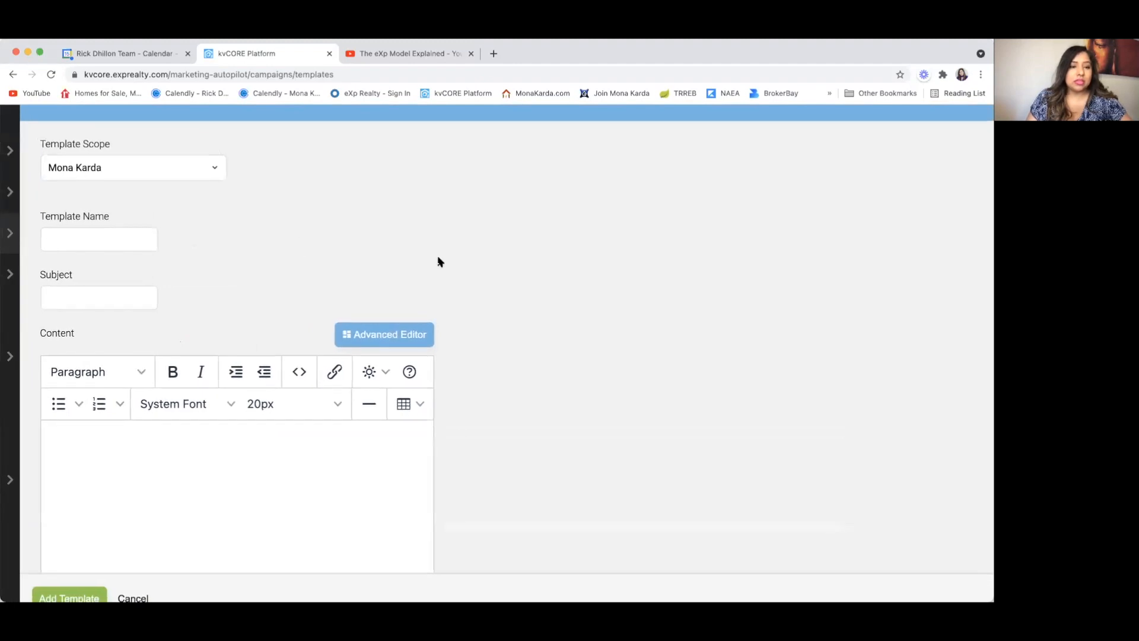
click(116, 168)
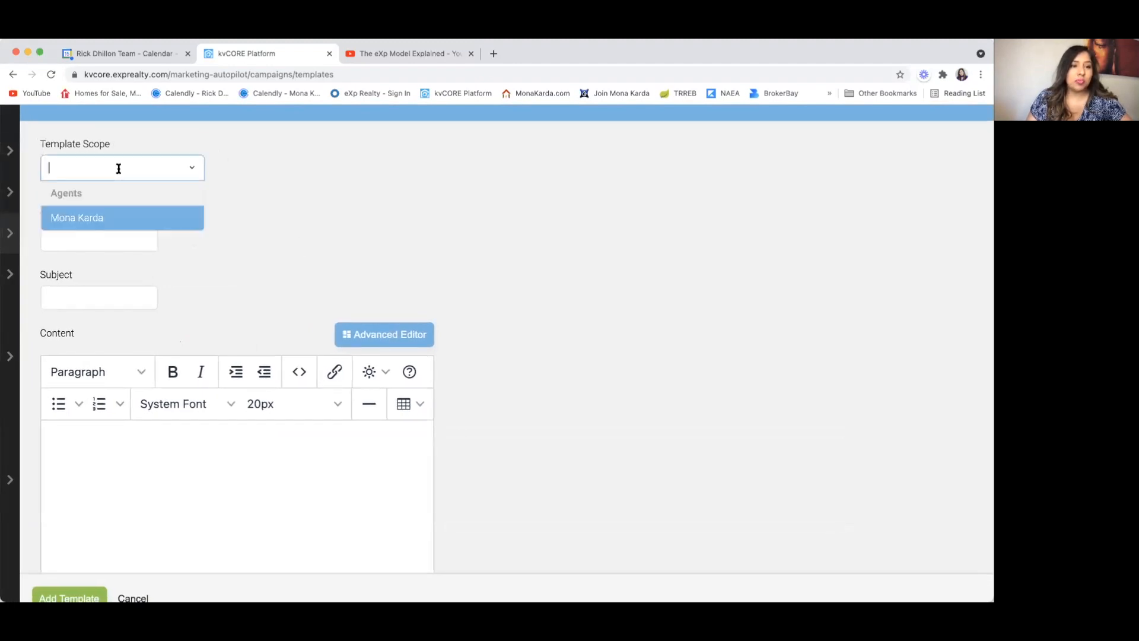
click(115, 218)
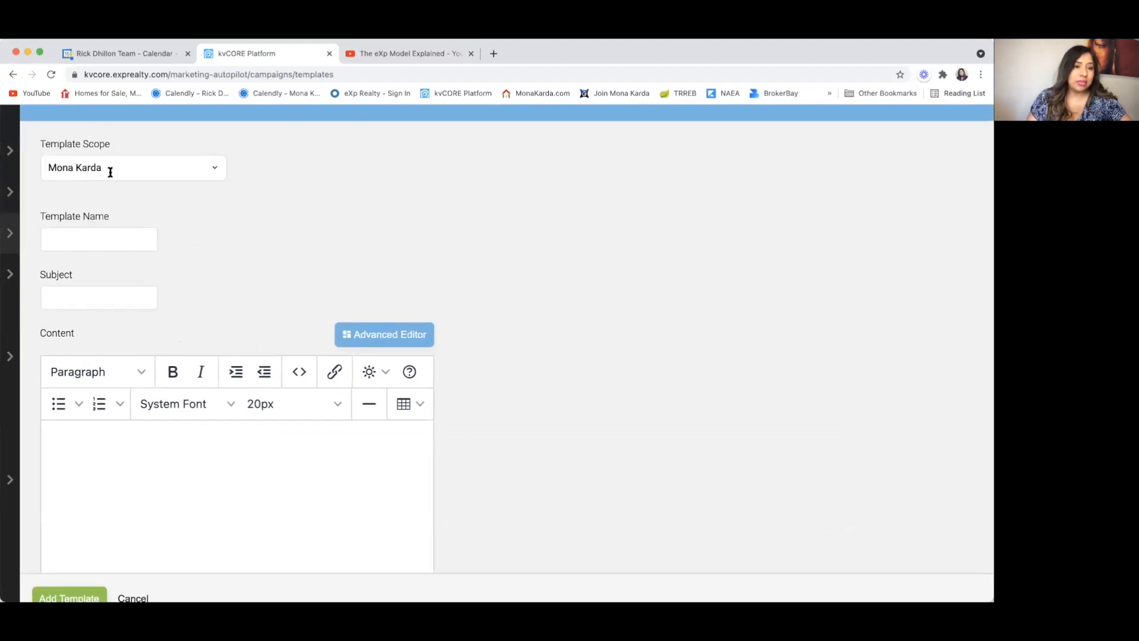
Step: Go through the name, subject and content fields, then request the Advanced Editor
click(77, 243)
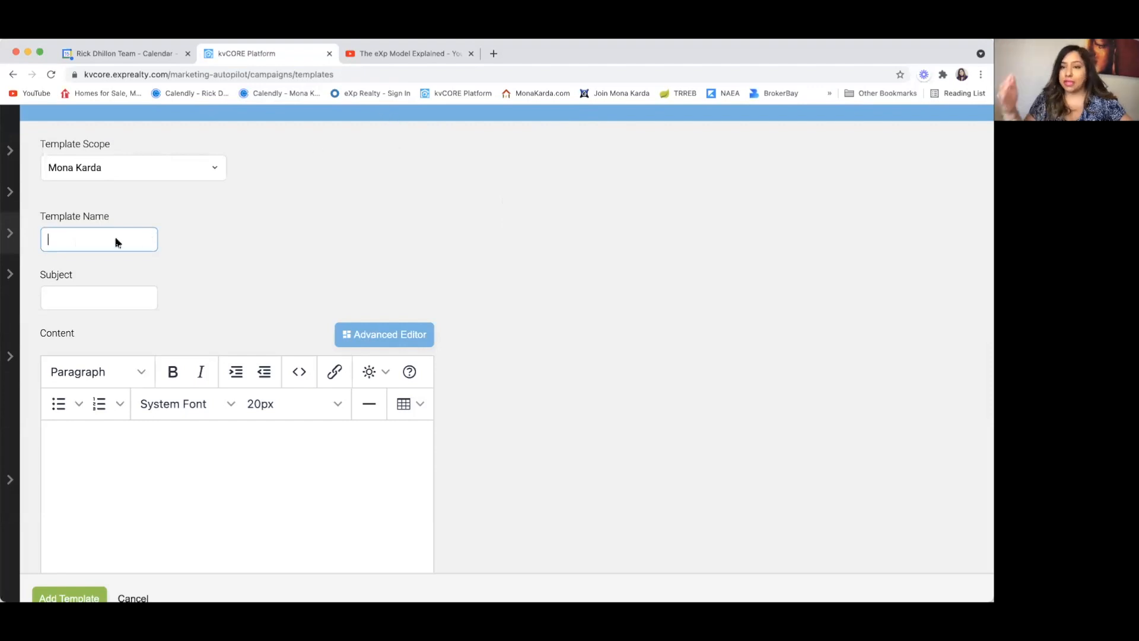
click(82, 300)
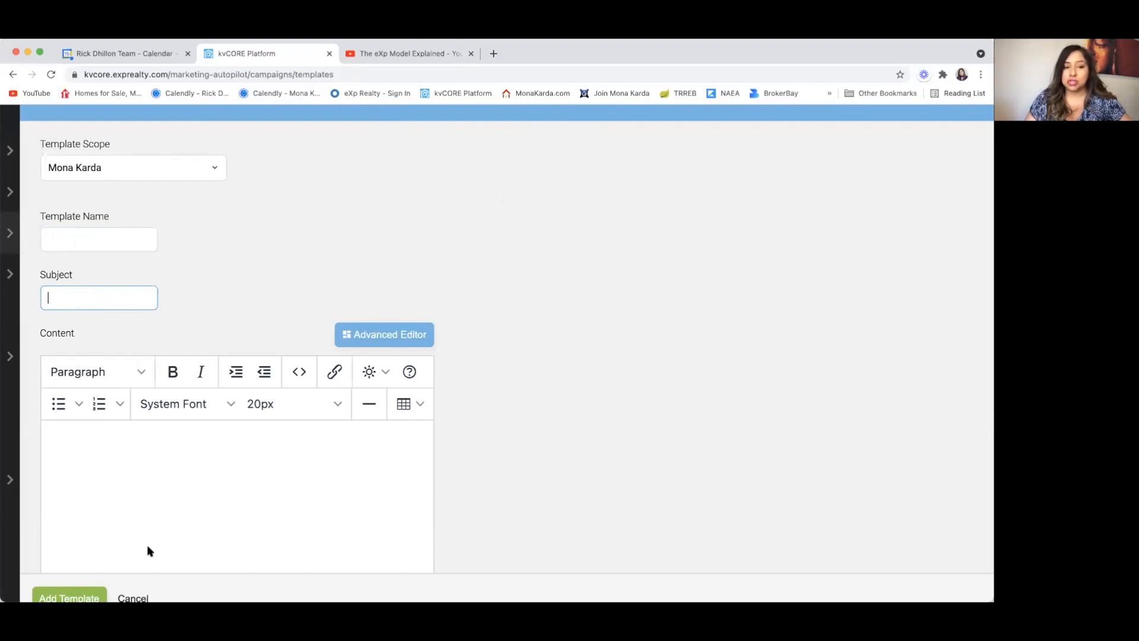
scroll(173, 473, down, 1)
scroll(173, 472, down, 3)
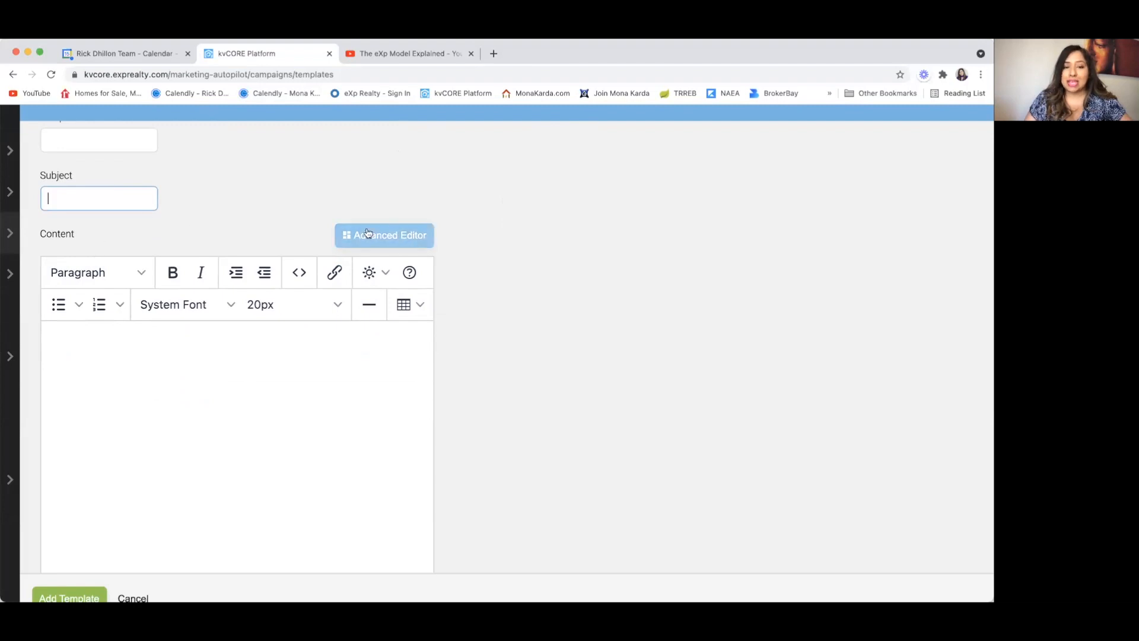
click(144, 347)
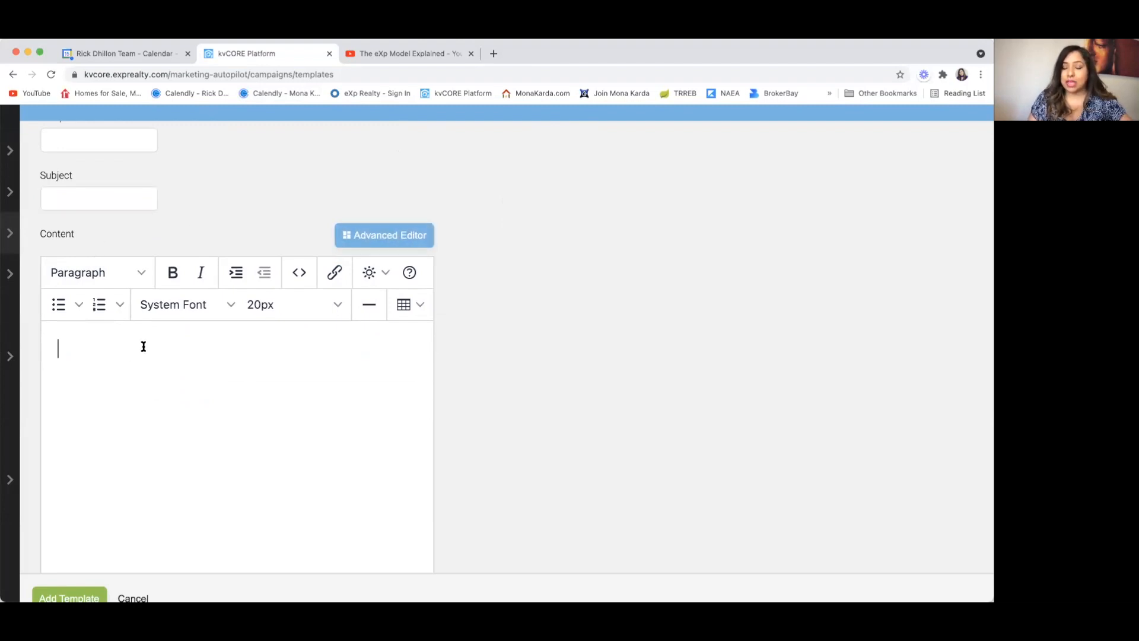
click(391, 235)
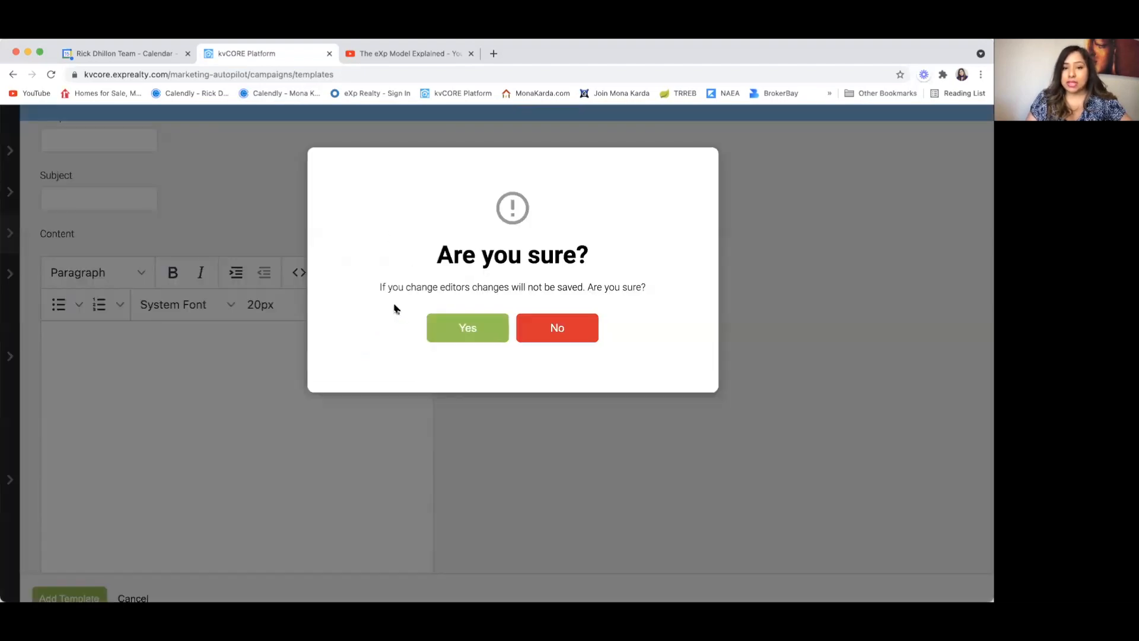
Step: Confirm the switch to the drag-and-drop editor, leaving the canvas empty and the name blank
click(476, 331)
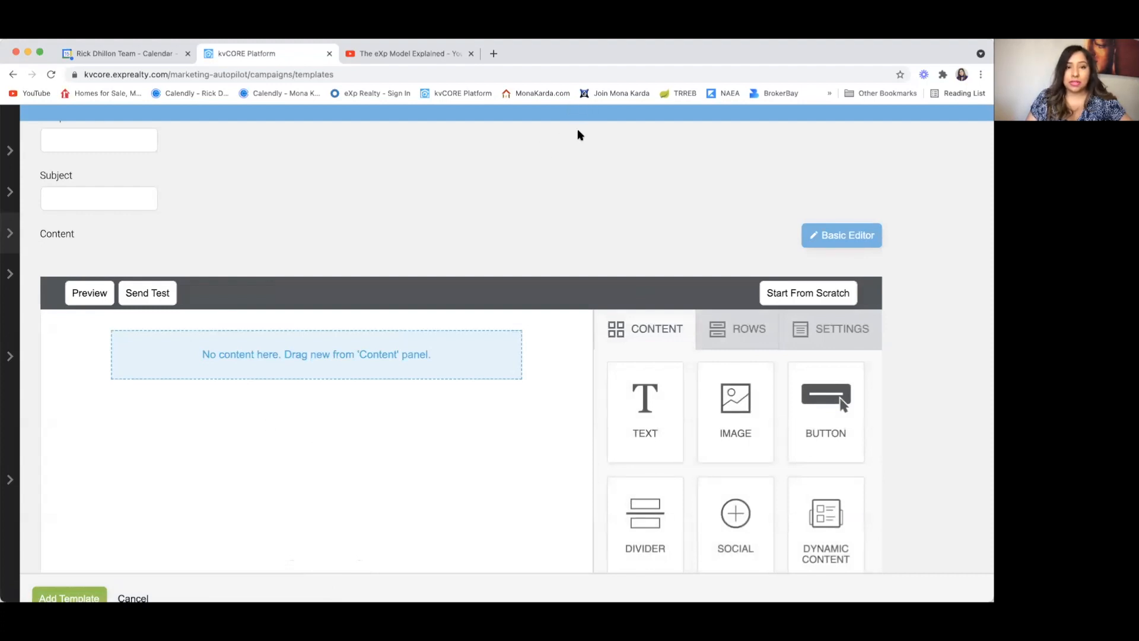
scroll(505, 328, up, 3)
scroll(504, 327, down, 3)
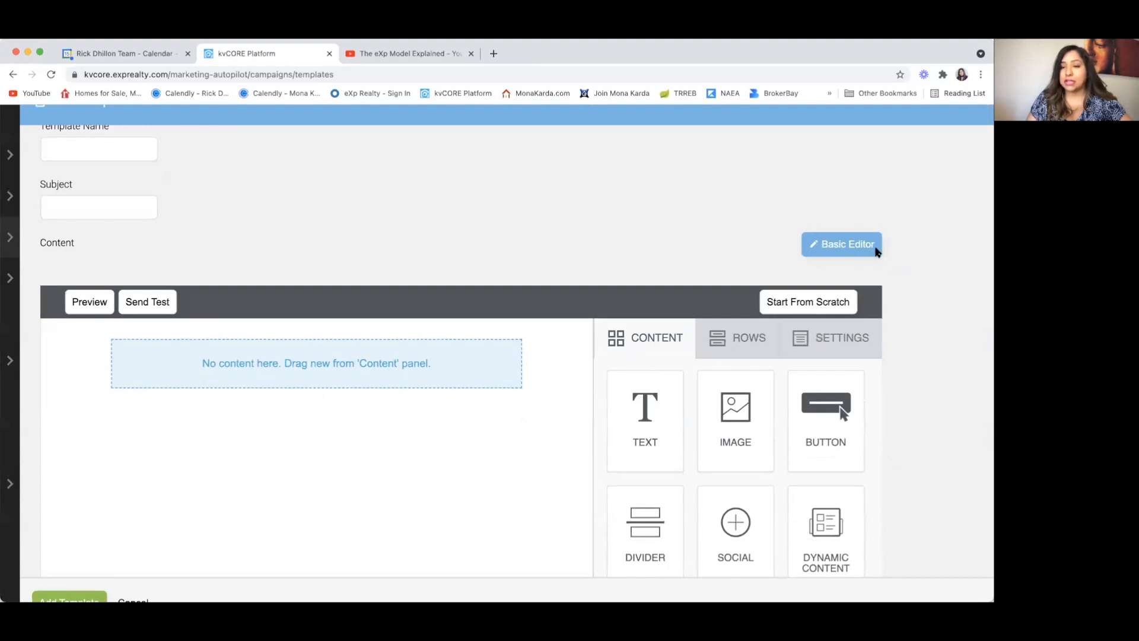
scroll(385, 362, up, 3)
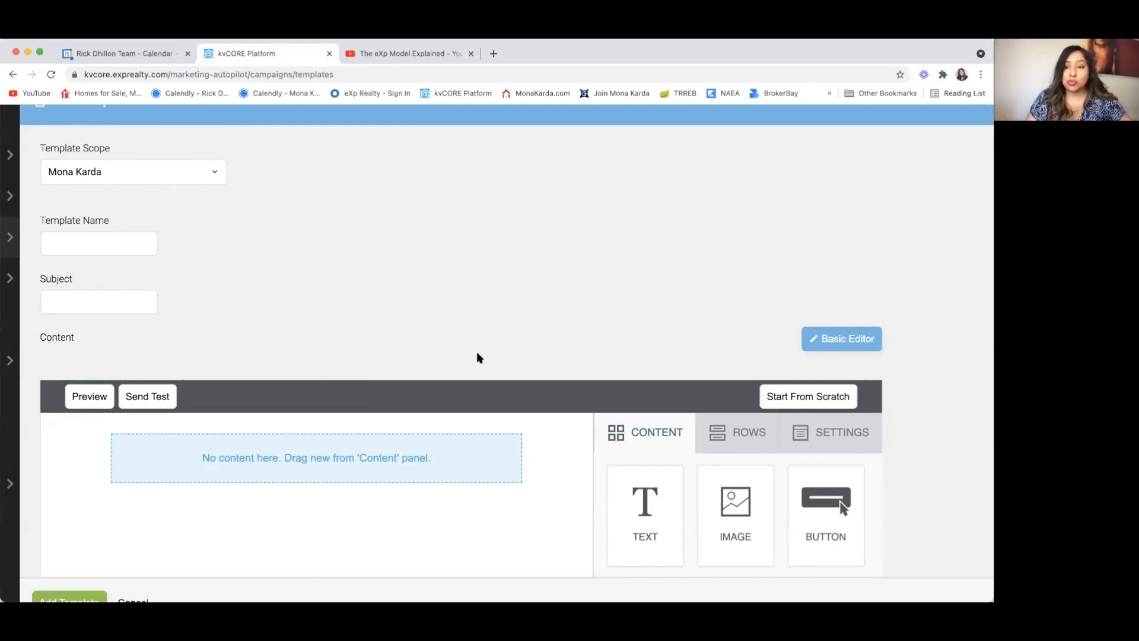
scroll(480, 358, down, 2)
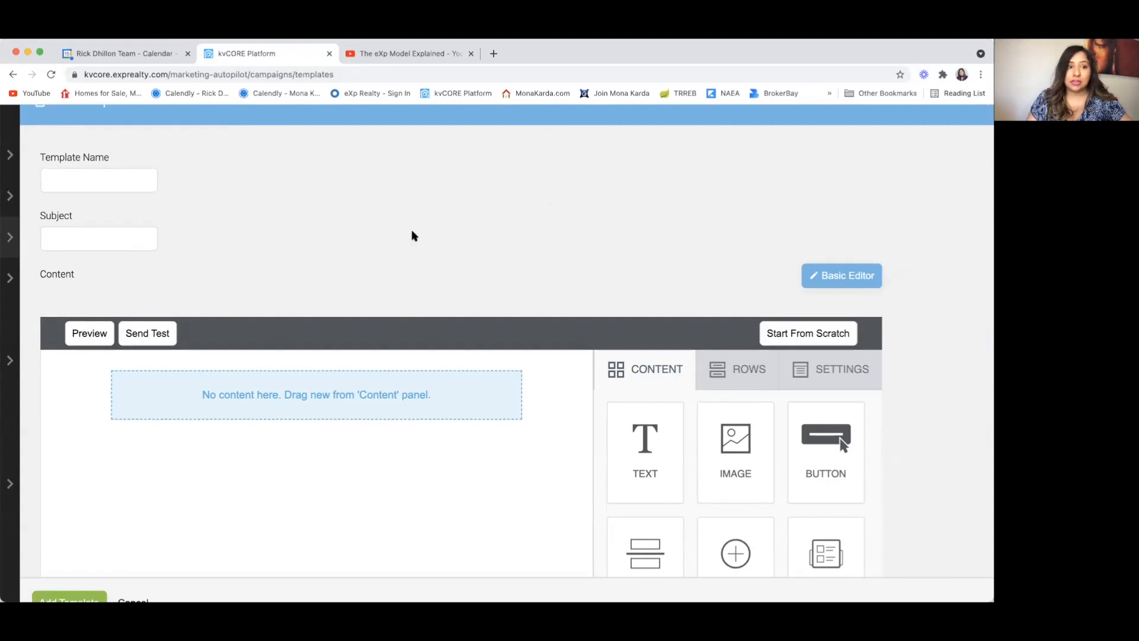
scroll(414, 226, up, 4)
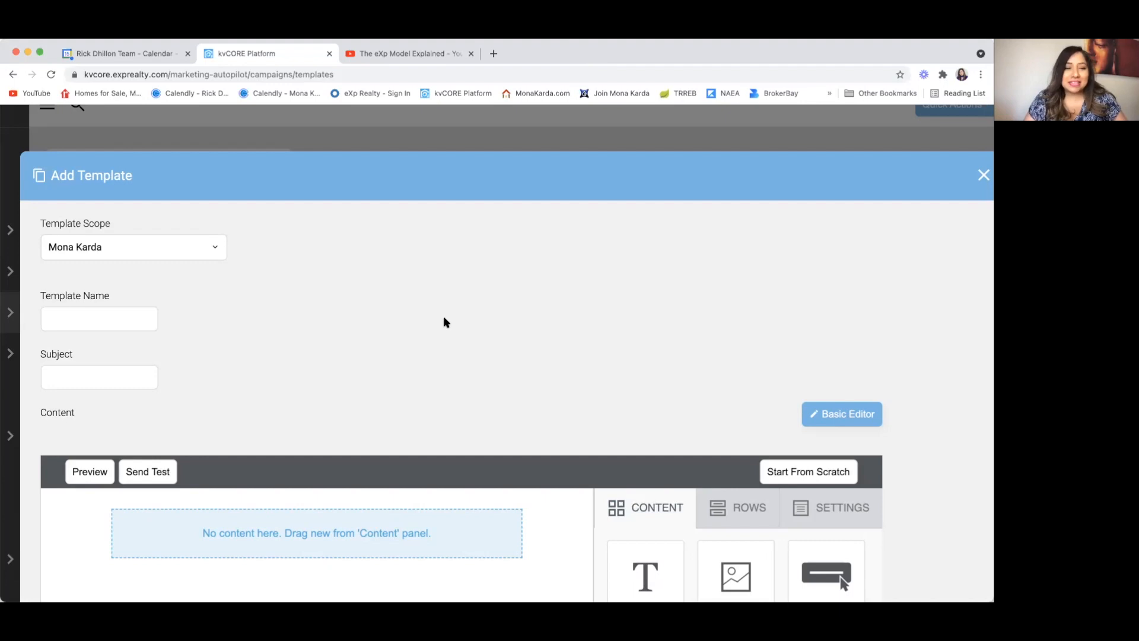
scroll(446, 322, down, 2)
scroll(446, 322, up, 2)
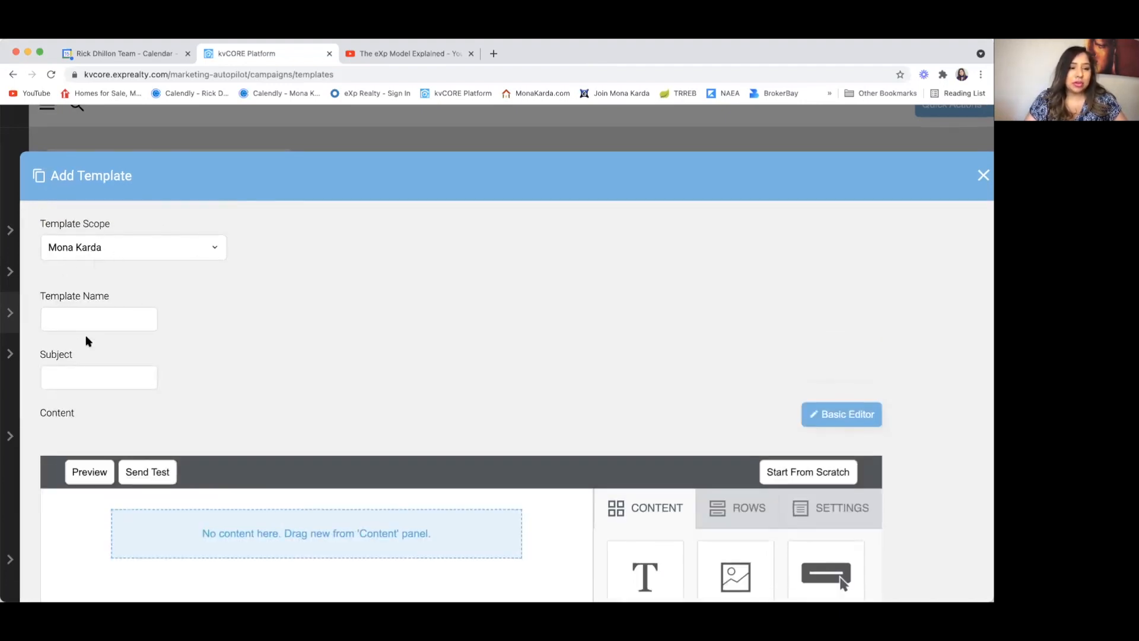
click(61, 319)
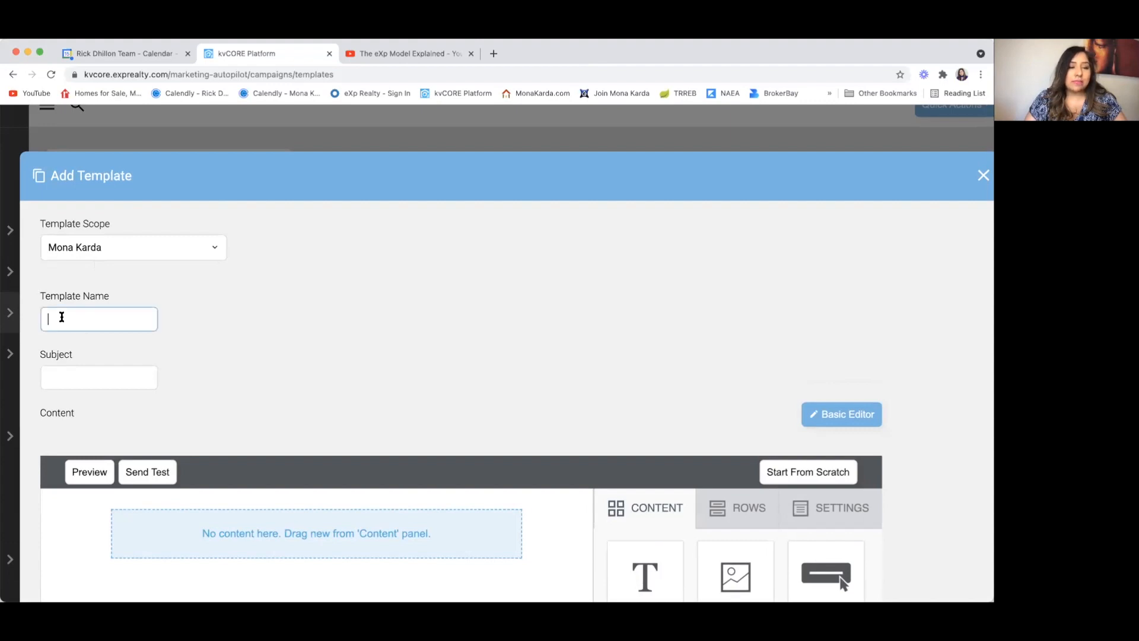
click(596, 180)
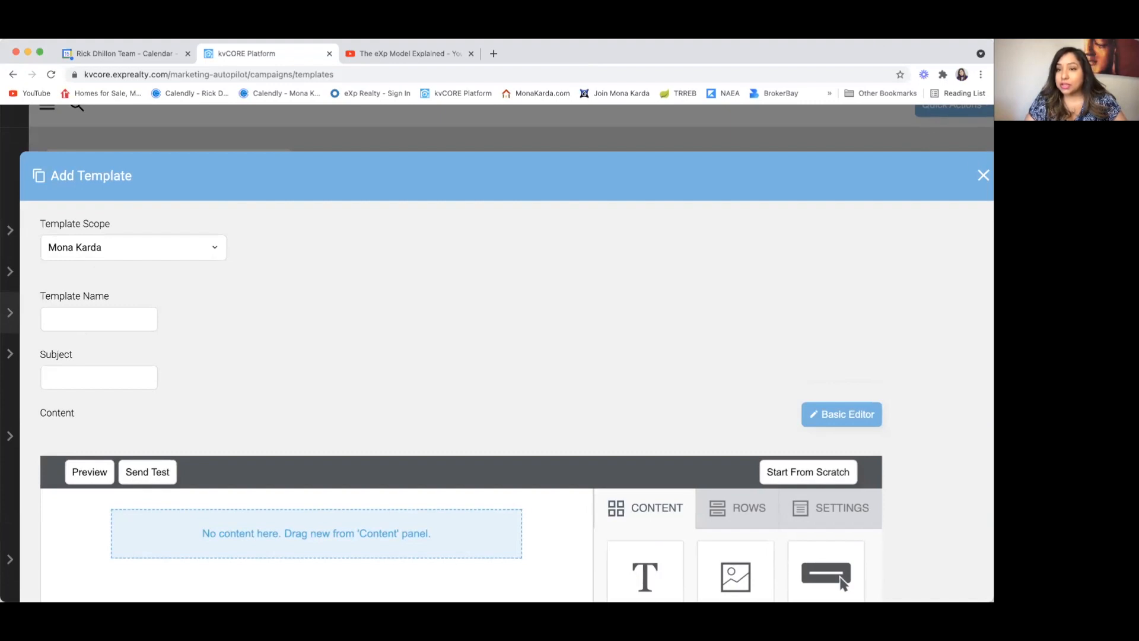
Step: Discard the new template and search the email templates for the agent's name
click(983, 175)
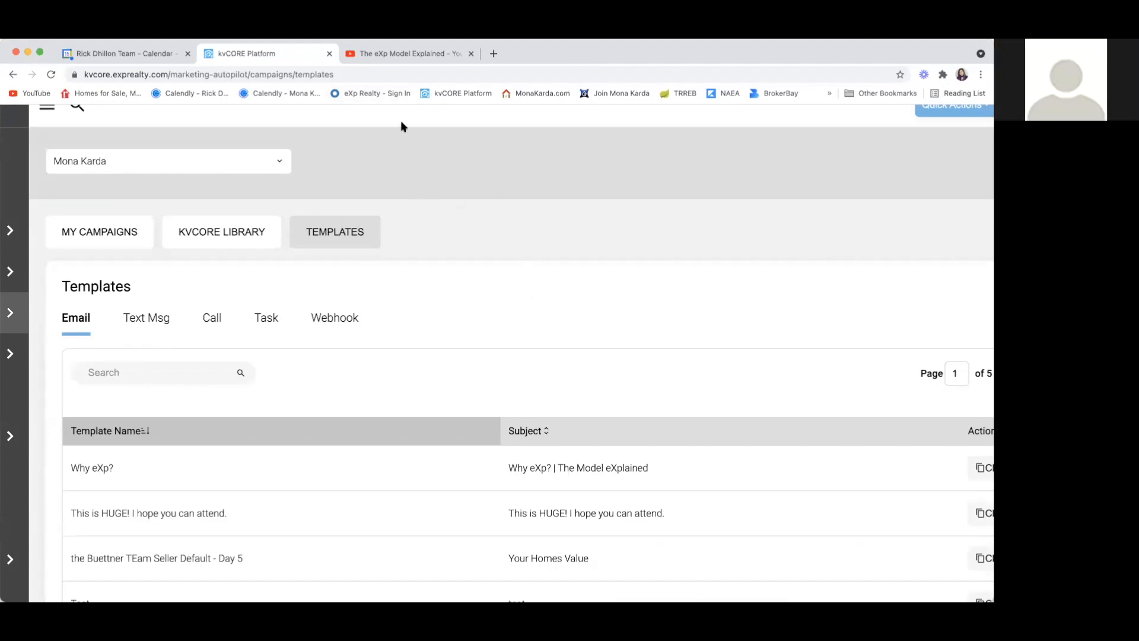
click(130, 372)
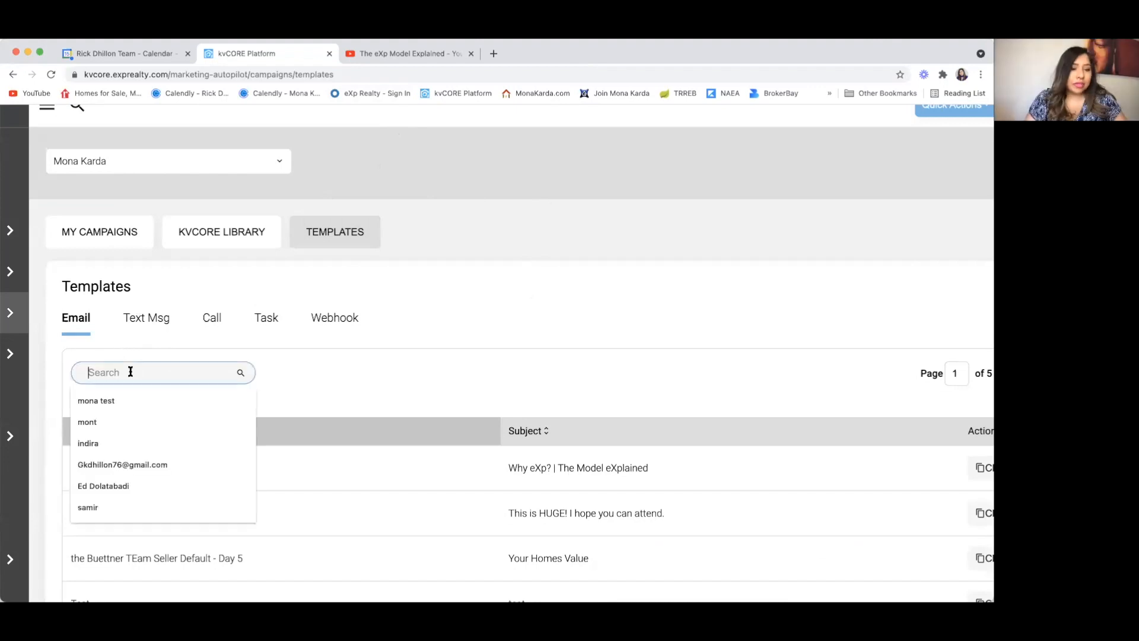
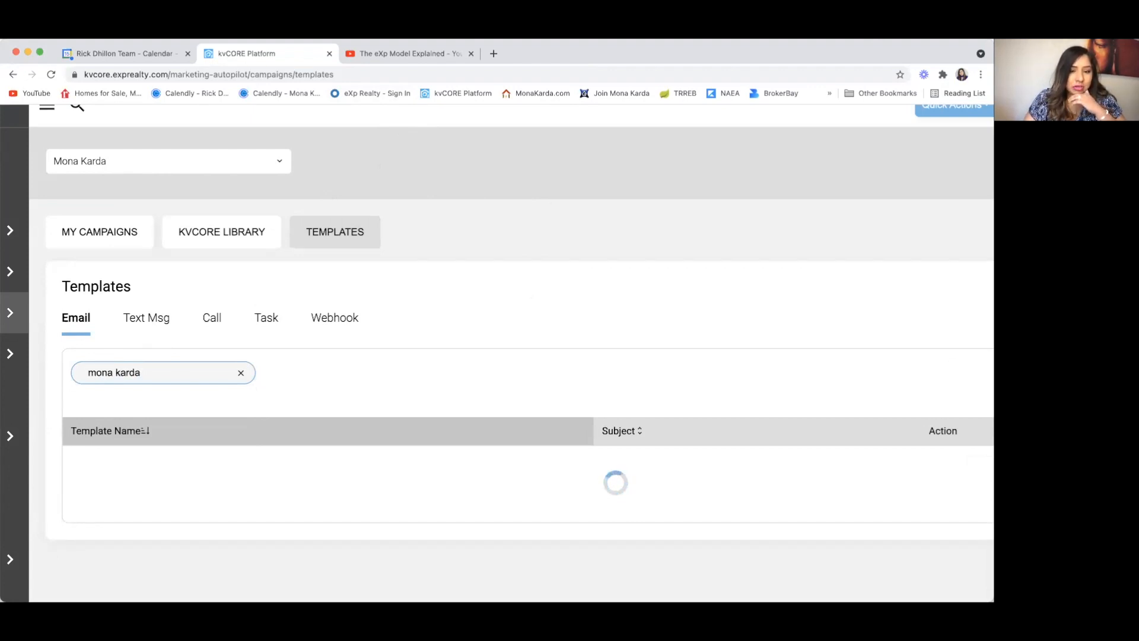
Step: Open the 22-minute eXp Model eXplained video template for editing
scroll(138, 517, down, 10)
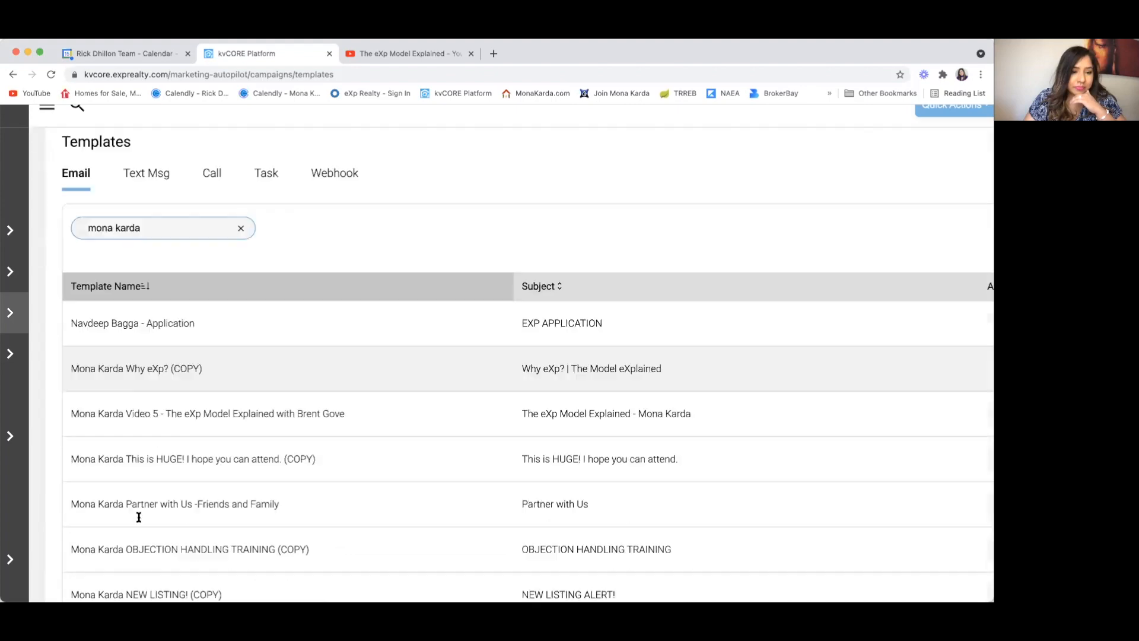
scroll(138, 520, down, 4)
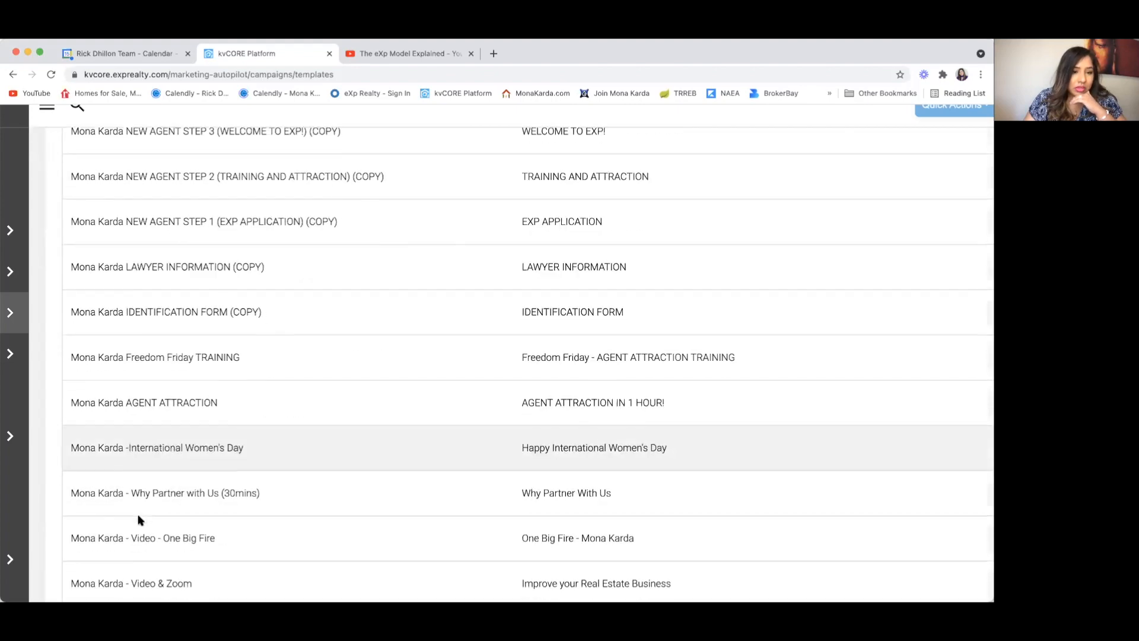
scroll(138, 520, down, 4)
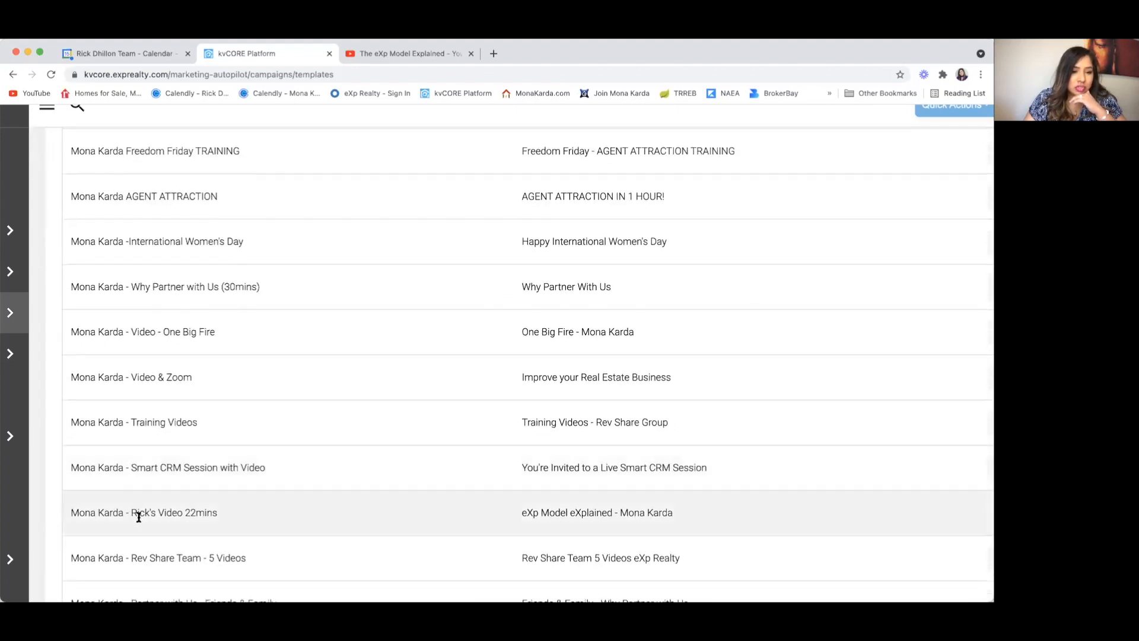
scroll(638, 419, down, 3)
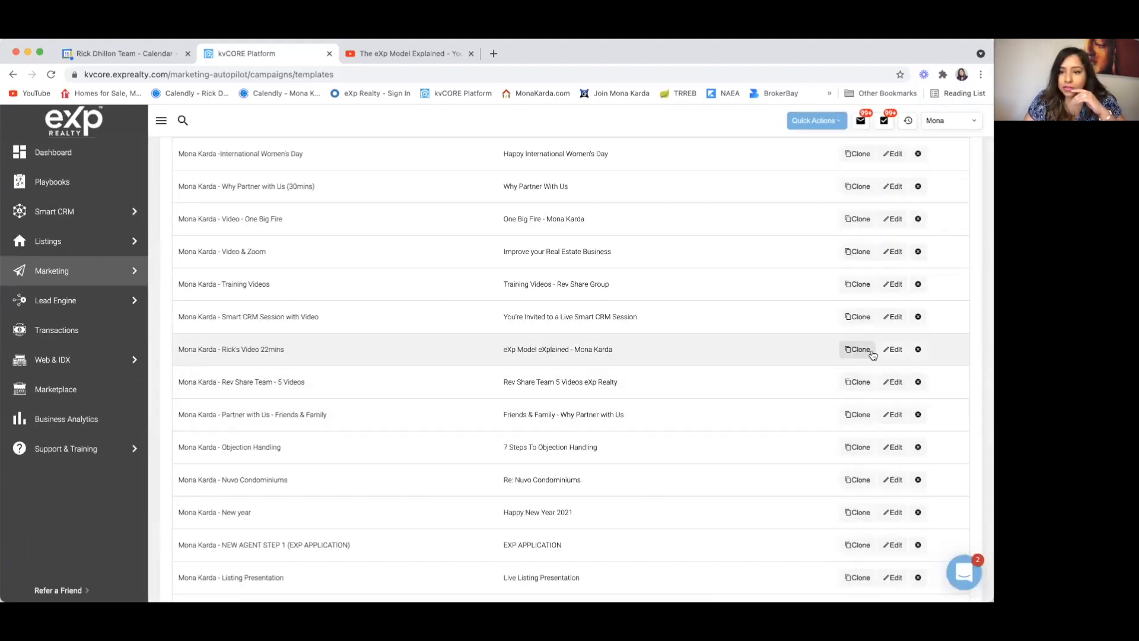
click(894, 350)
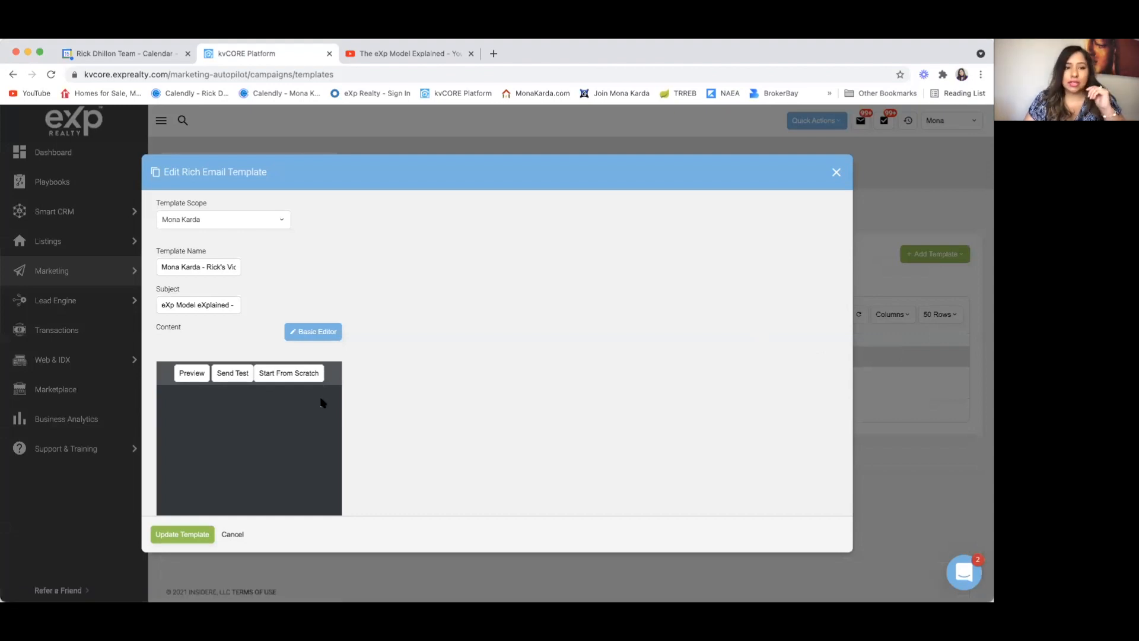
scroll(474, 296, up, 3)
scroll(474, 295, down, 2)
scroll(475, 296, down, 5)
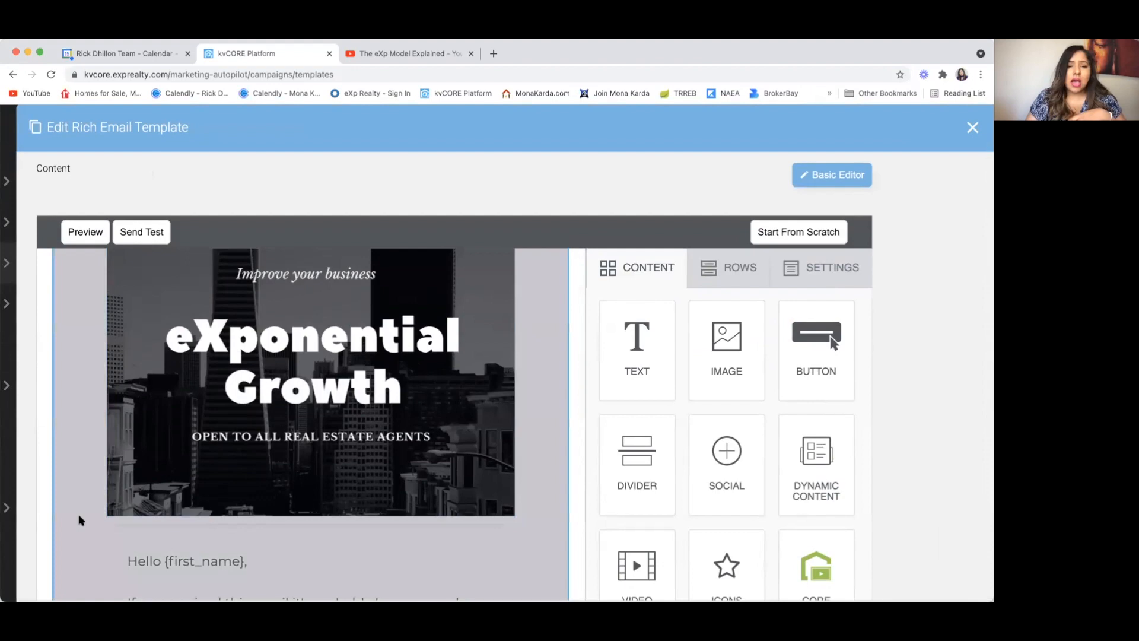
scroll(80, 520, down, 5)
scroll(81, 519, up, 5)
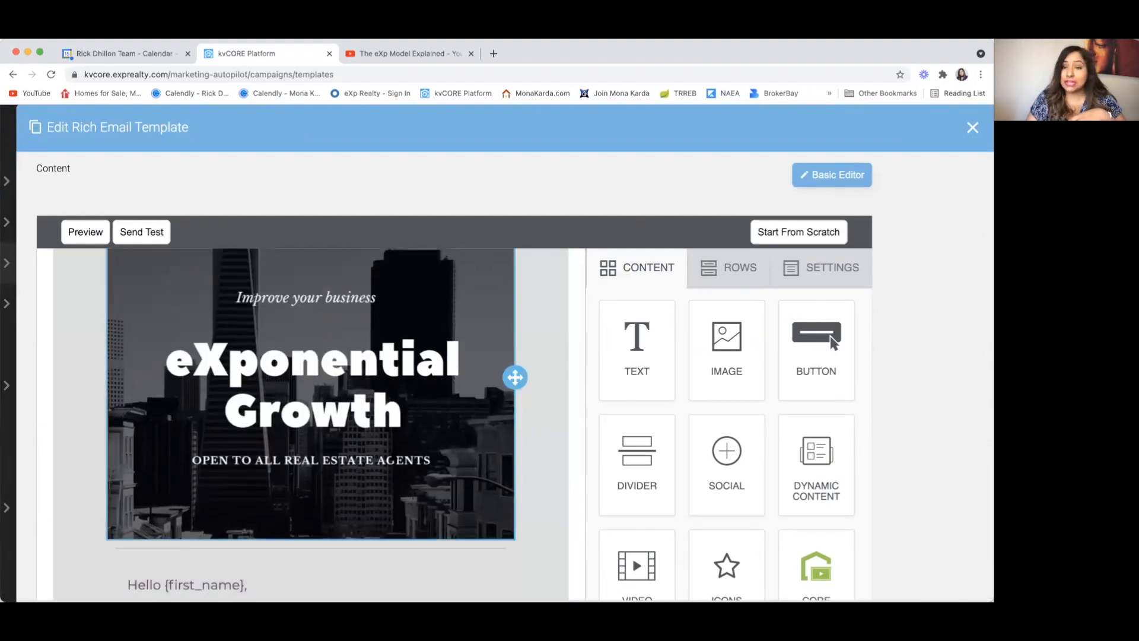
scroll(71, 501, down, 6)
scroll(71, 501, down, 2)
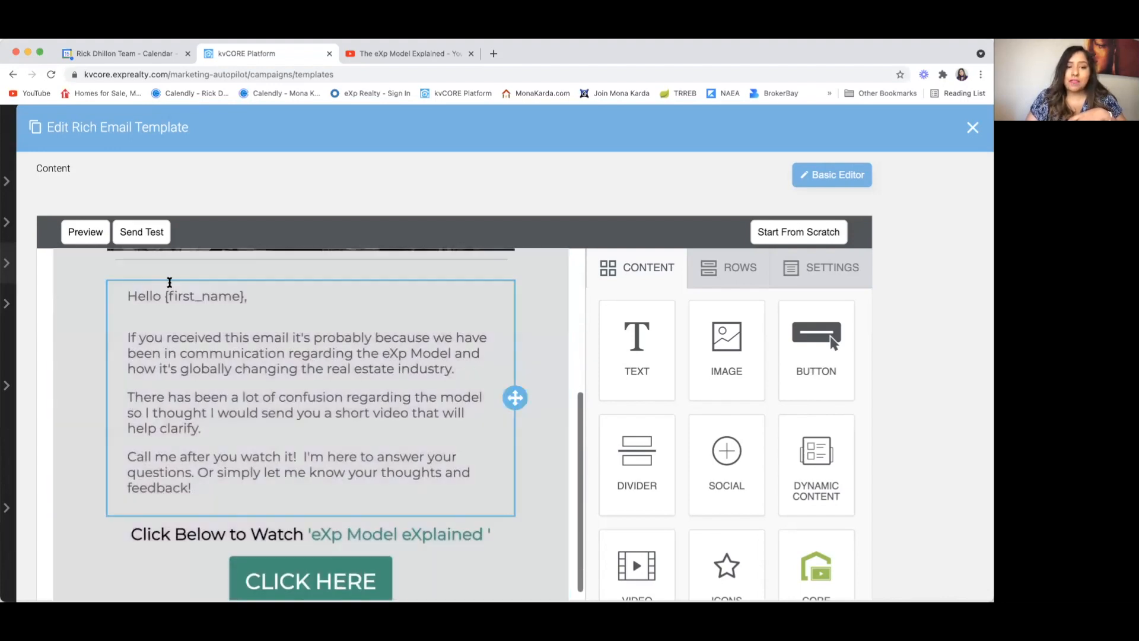
Step: Select the body text row, then the CLICK HERE button to view its YouTube link
click(116, 389)
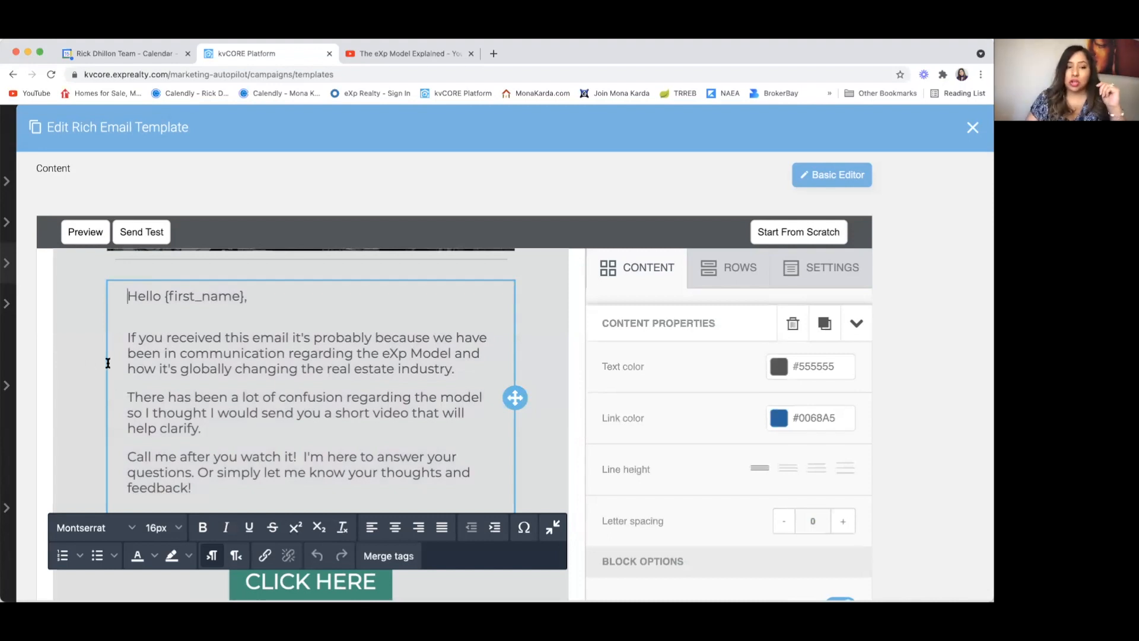
click(84, 390)
scroll(84, 389, down, 5)
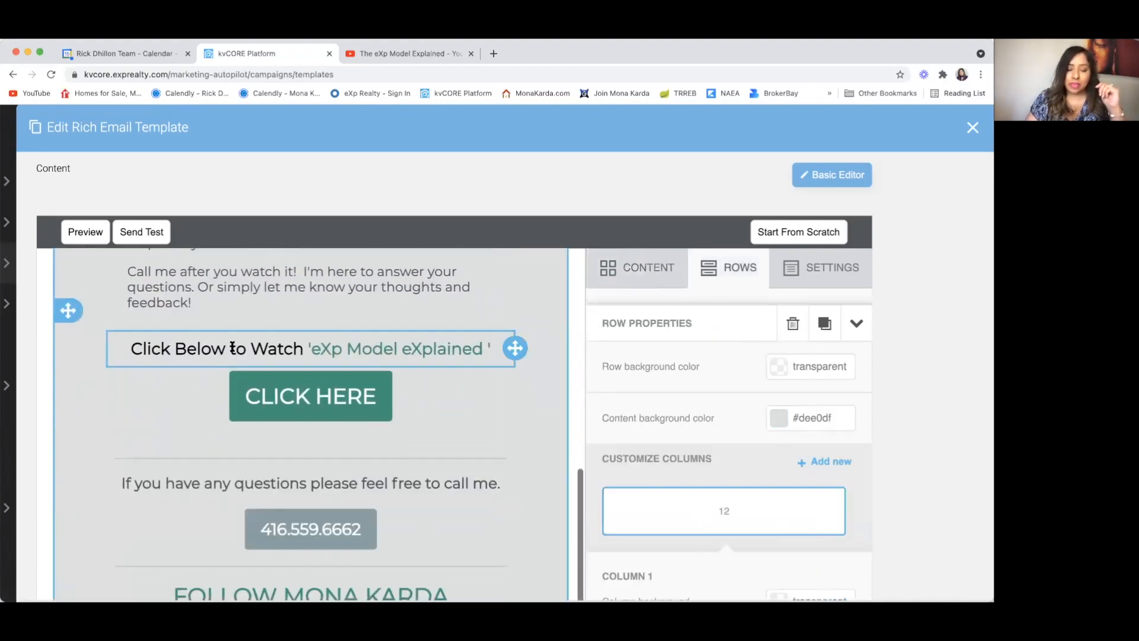
click(431, 389)
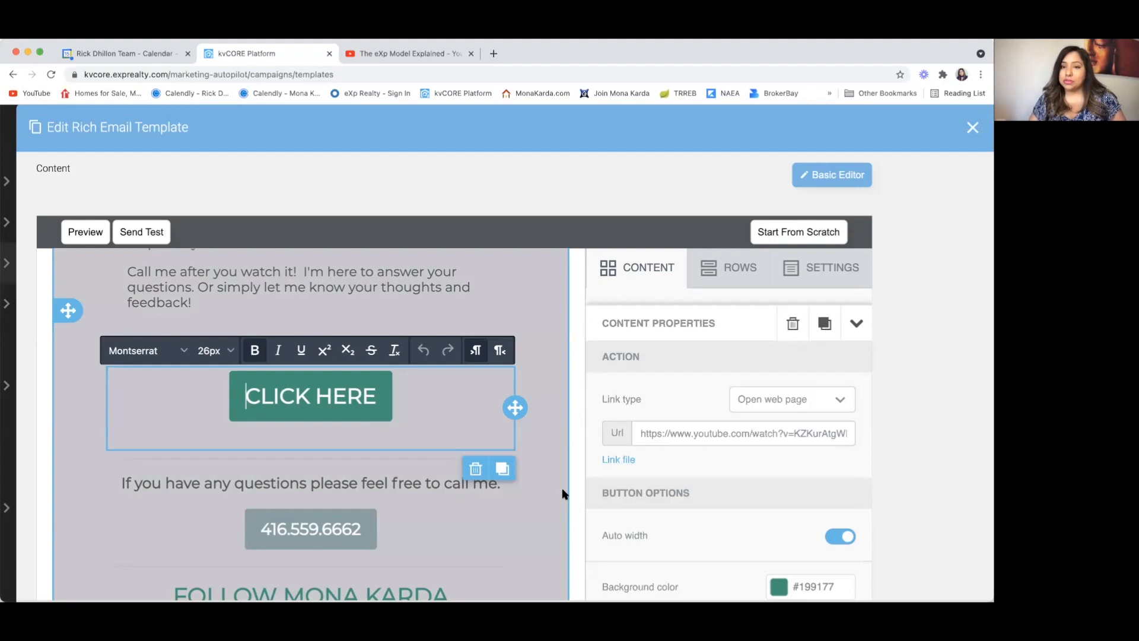
scroll(519, 450, down, 3)
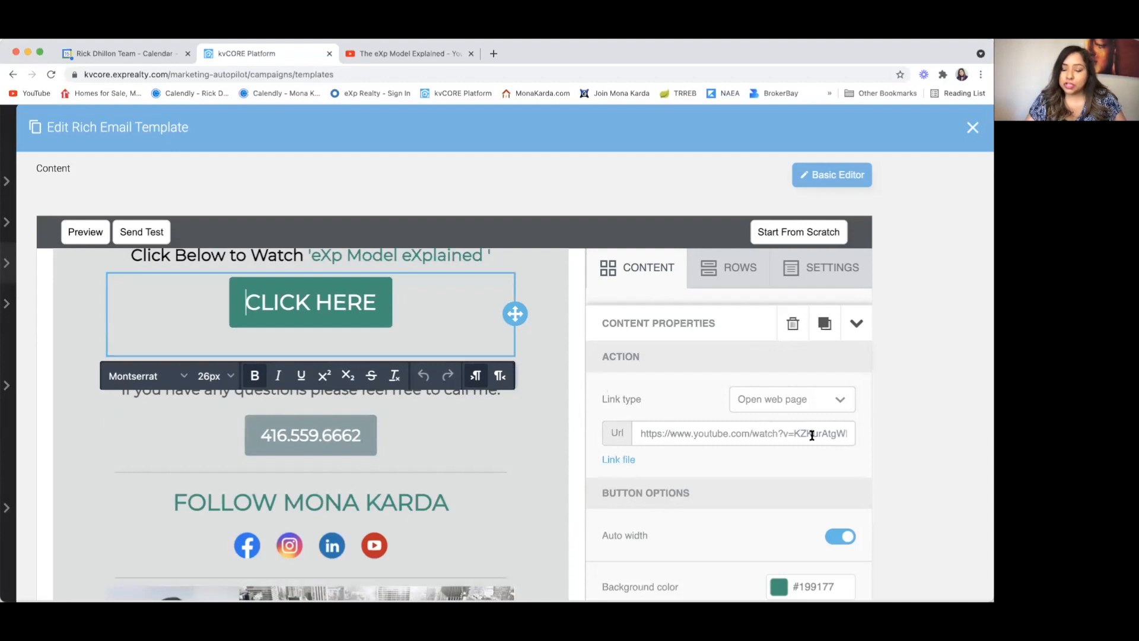
click(441, 435)
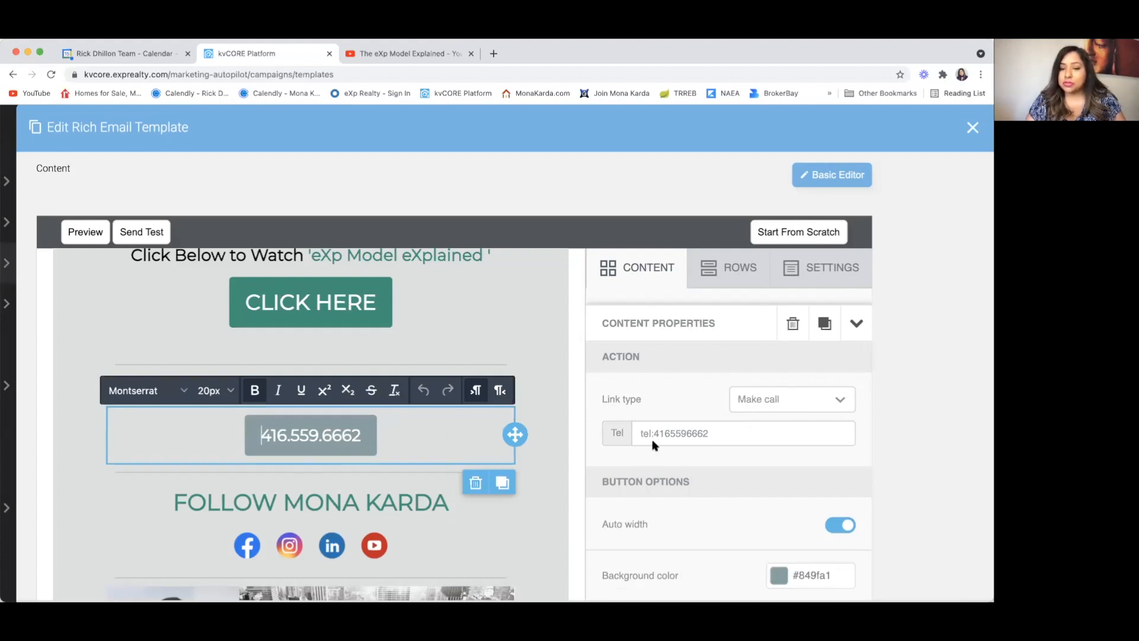
scroll(541, 536, down, 1)
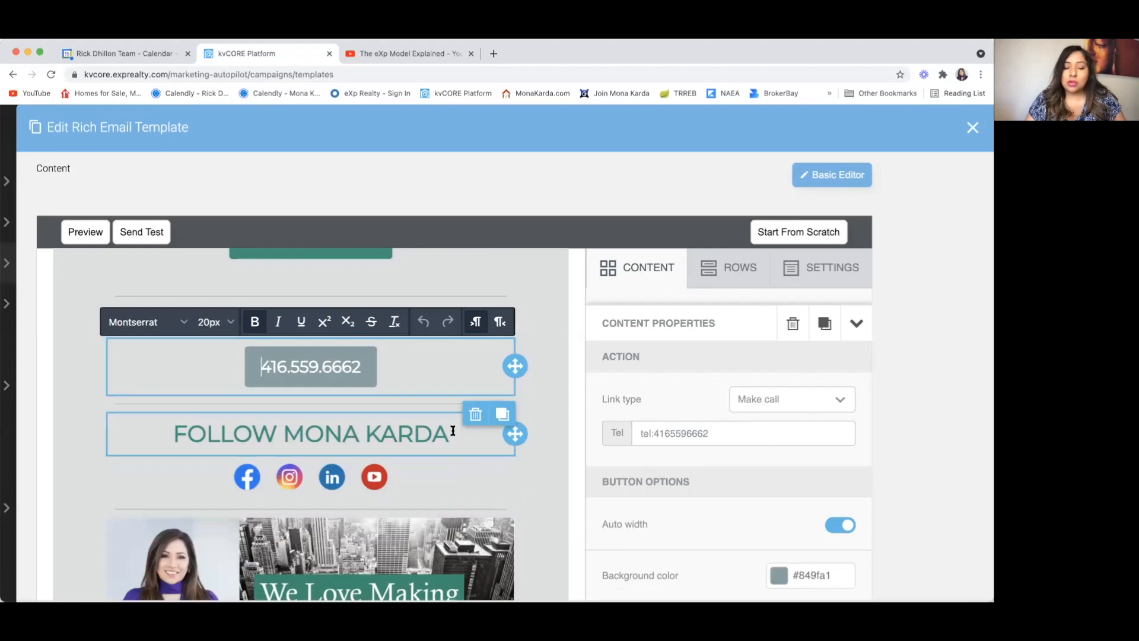
scroll(453, 451, down, 2)
scroll(453, 451, down, 1)
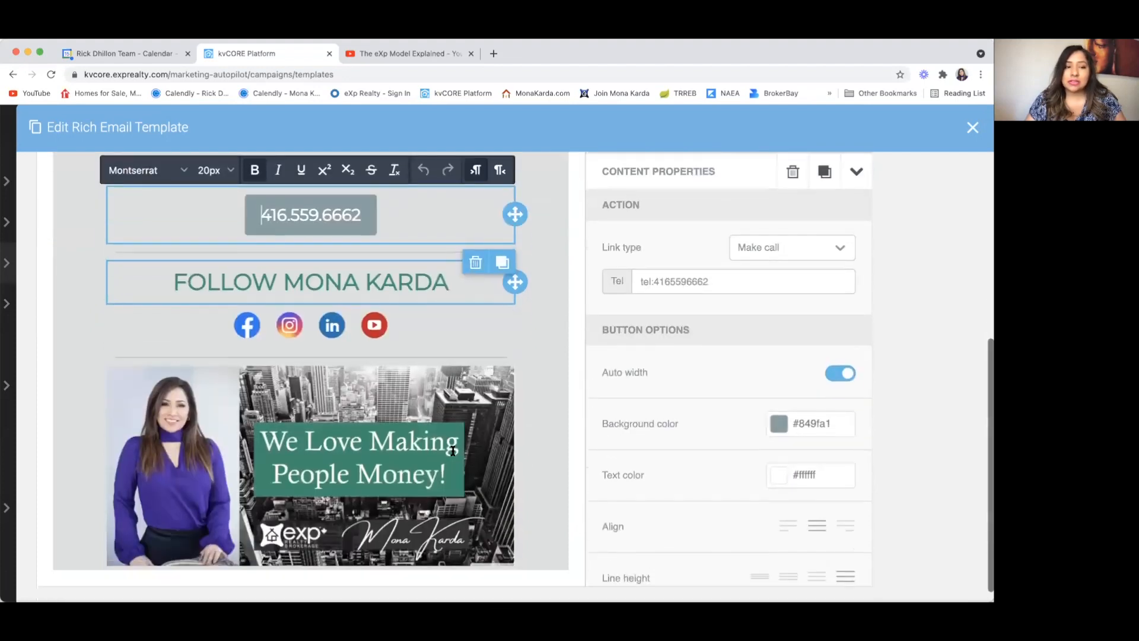
scroll(386, 297, down, 1)
scroll(386, 298, up, 1)
click(64, 208)
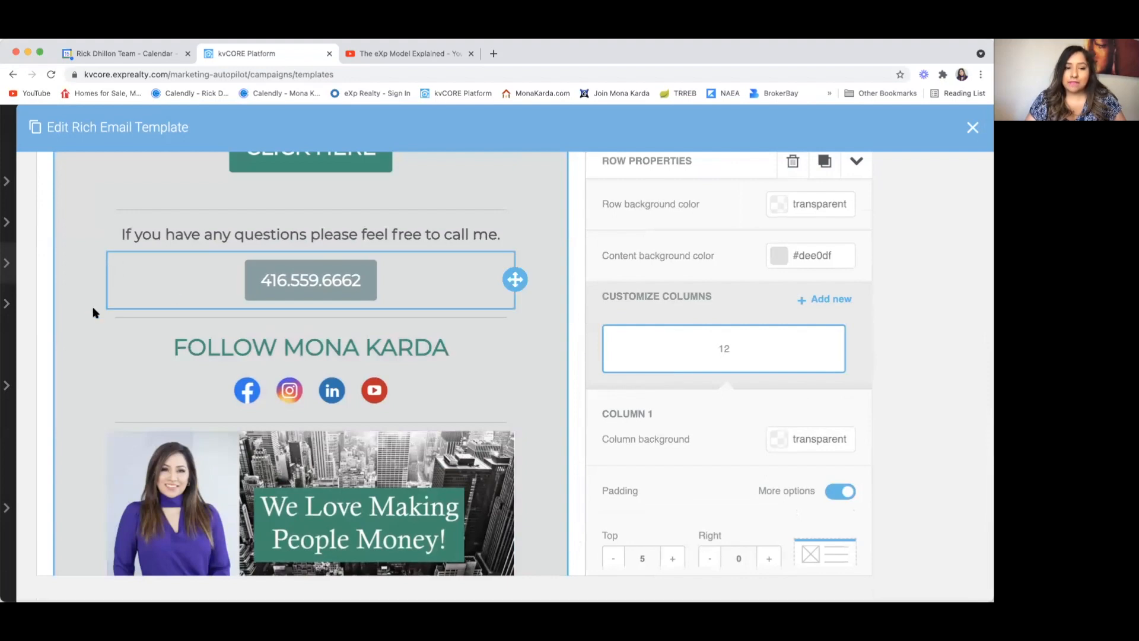
scroll(93, 382, down, 1)
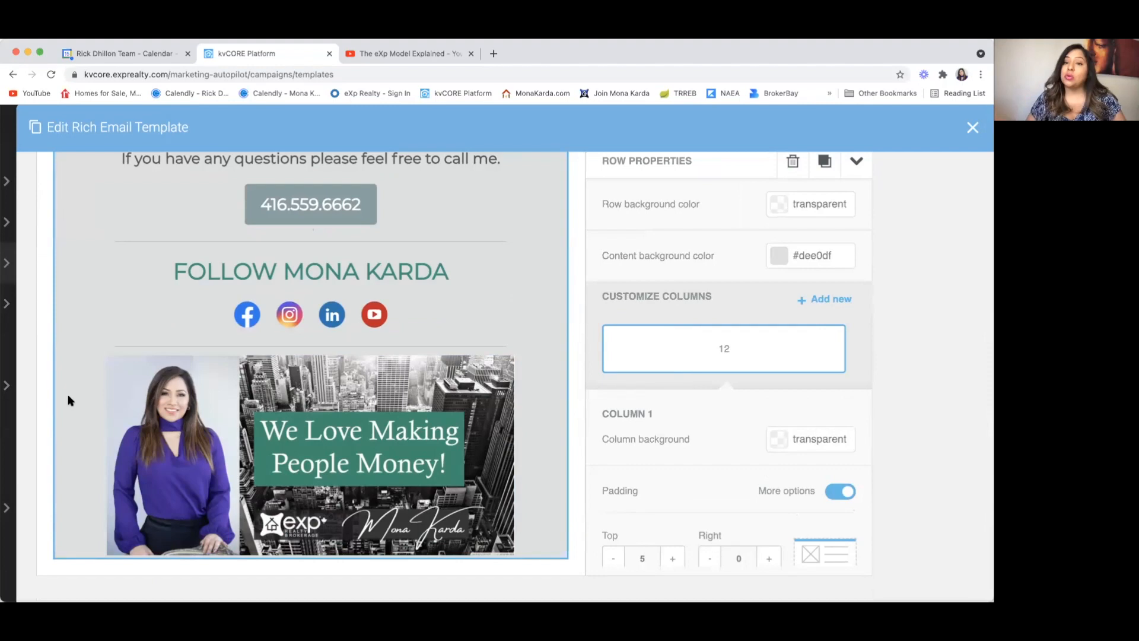
scroll(69, 401, up, 10)
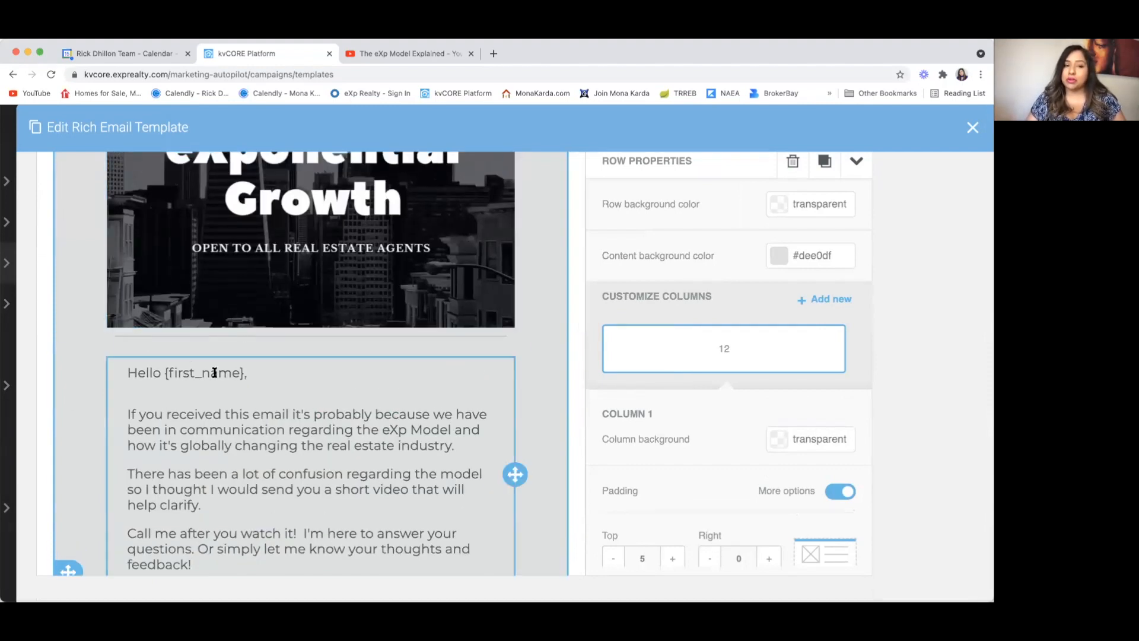
scroll(227, 380, down, 2)
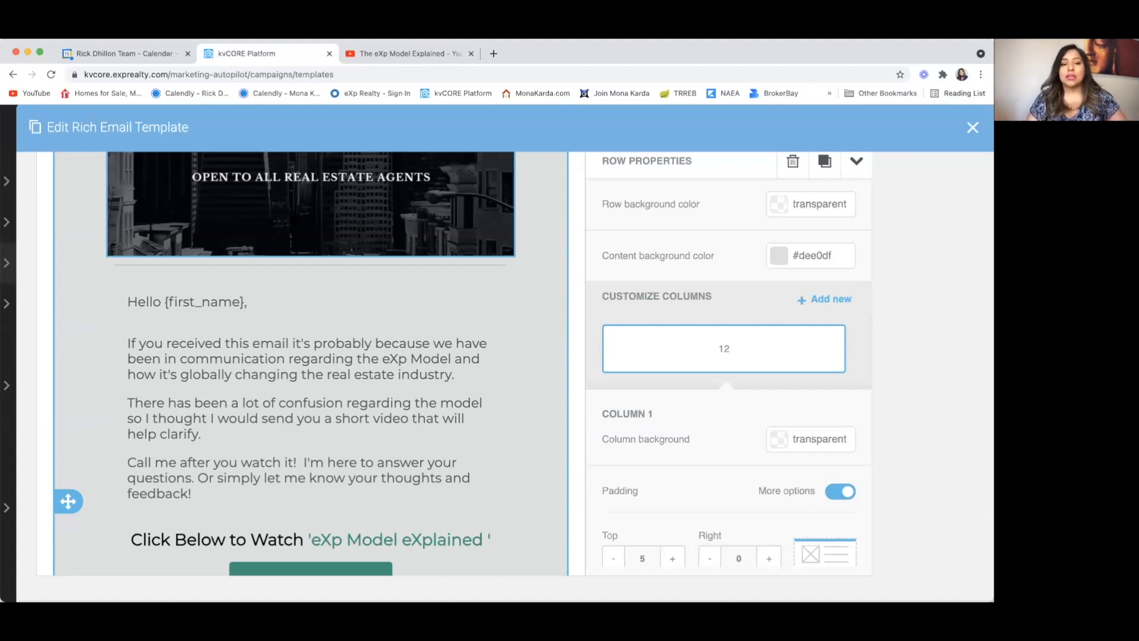
scroll(280, 306, down, 3)
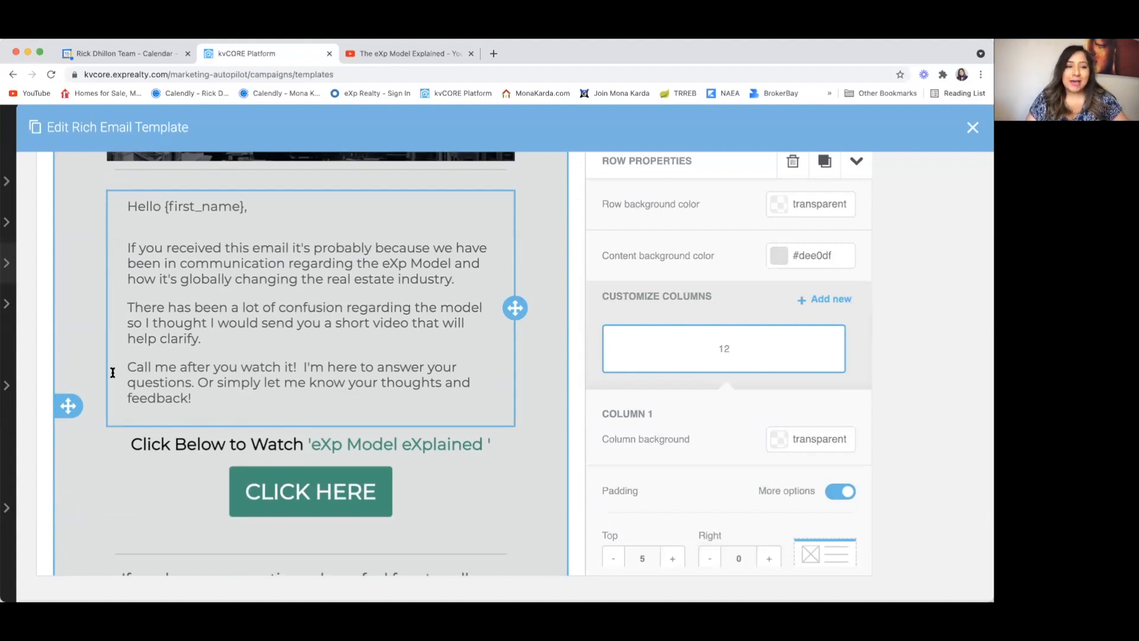
scroll(90, 478, down, 2)
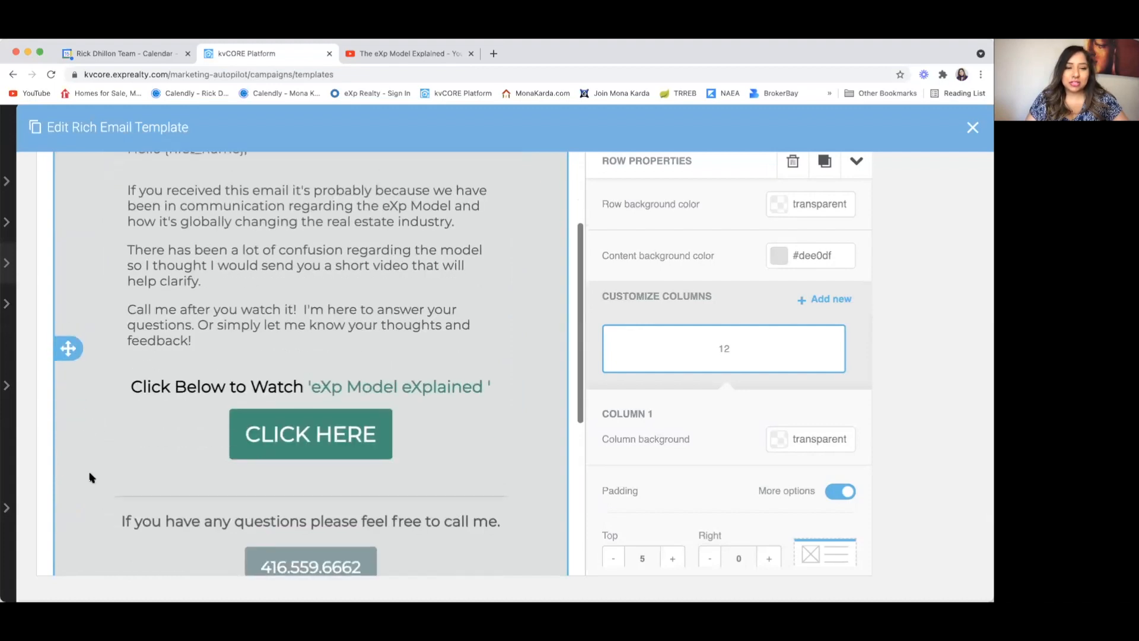
scroll(90, 478, up, 6)
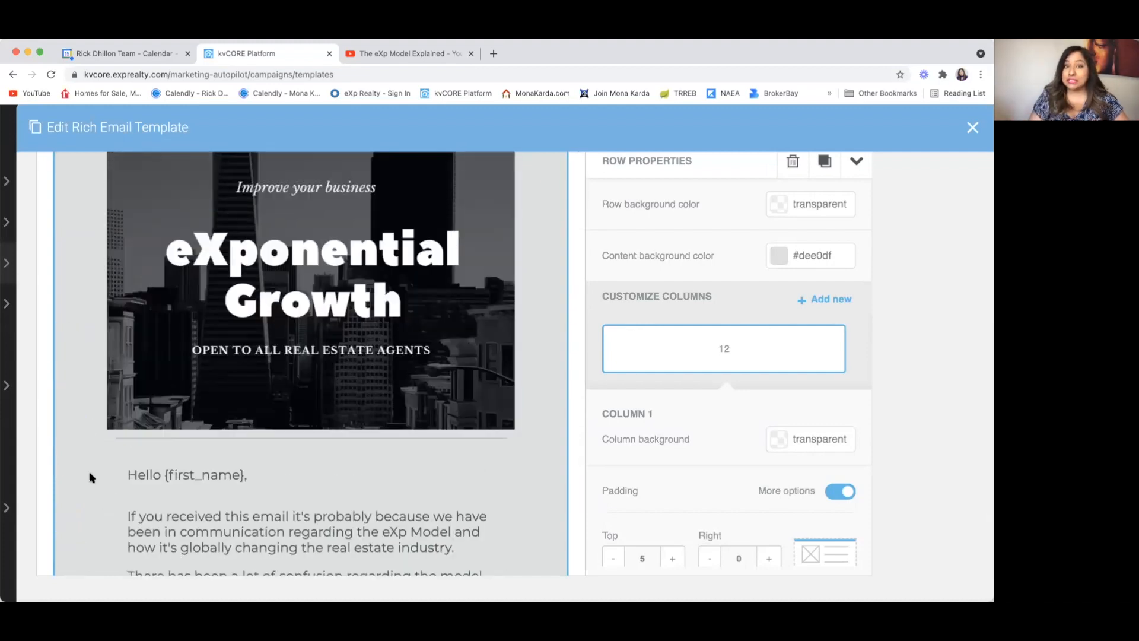
scroll(90, 477, down, 4)
scroll(92, 475, up, 5)
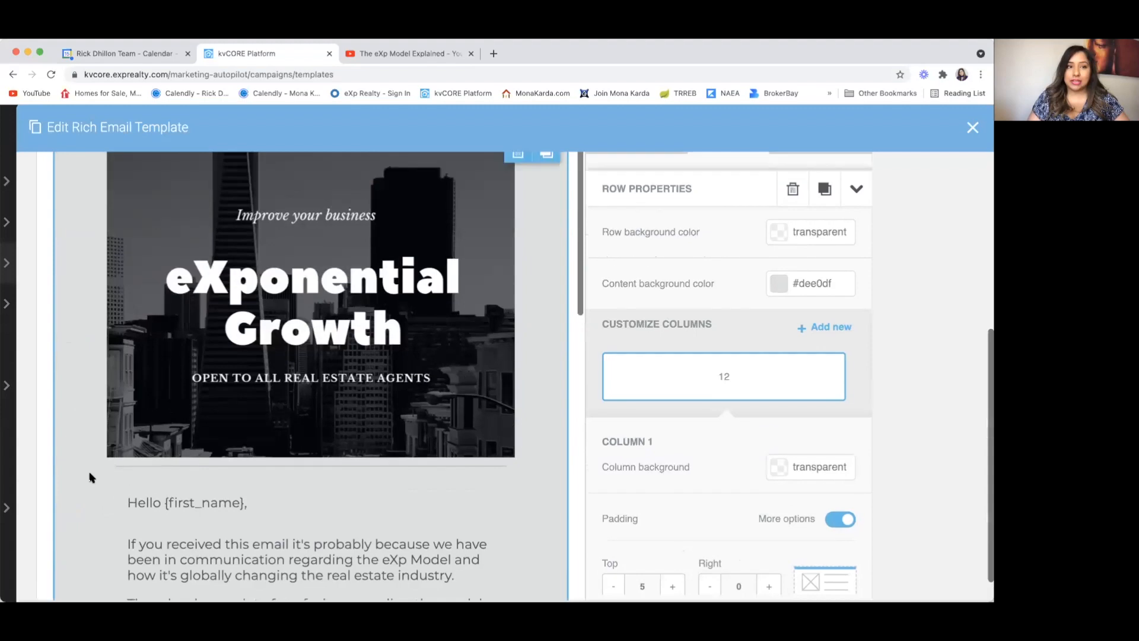
scroll(689, 378, up, 5)
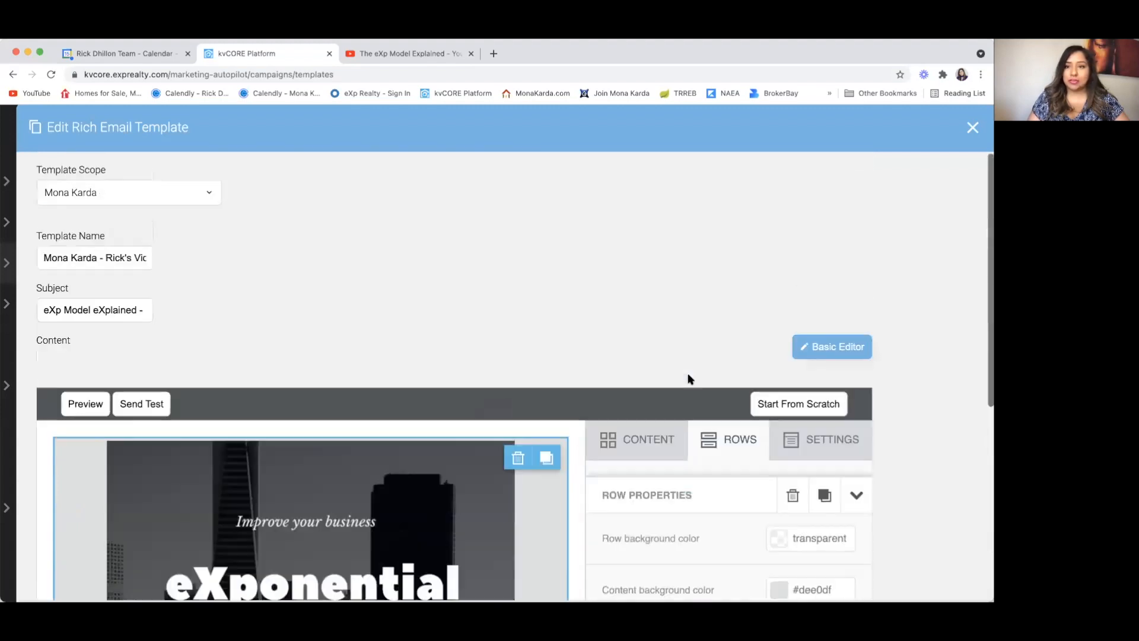
Step: Close the old template without saving and start a new Email Template
click(973, 127)
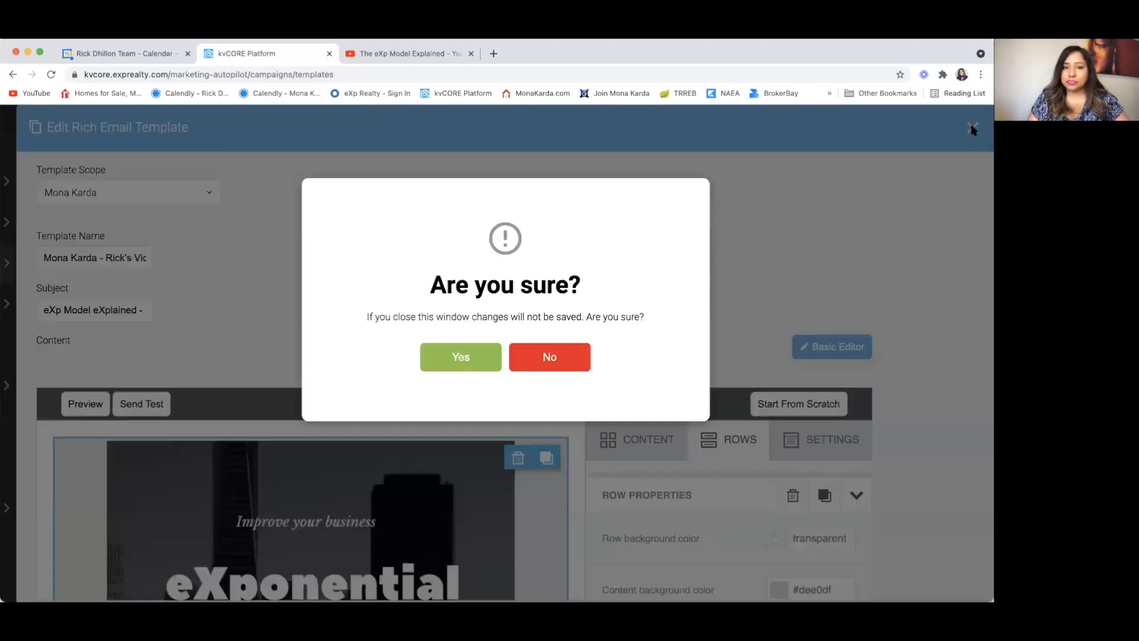
click(460, 358)
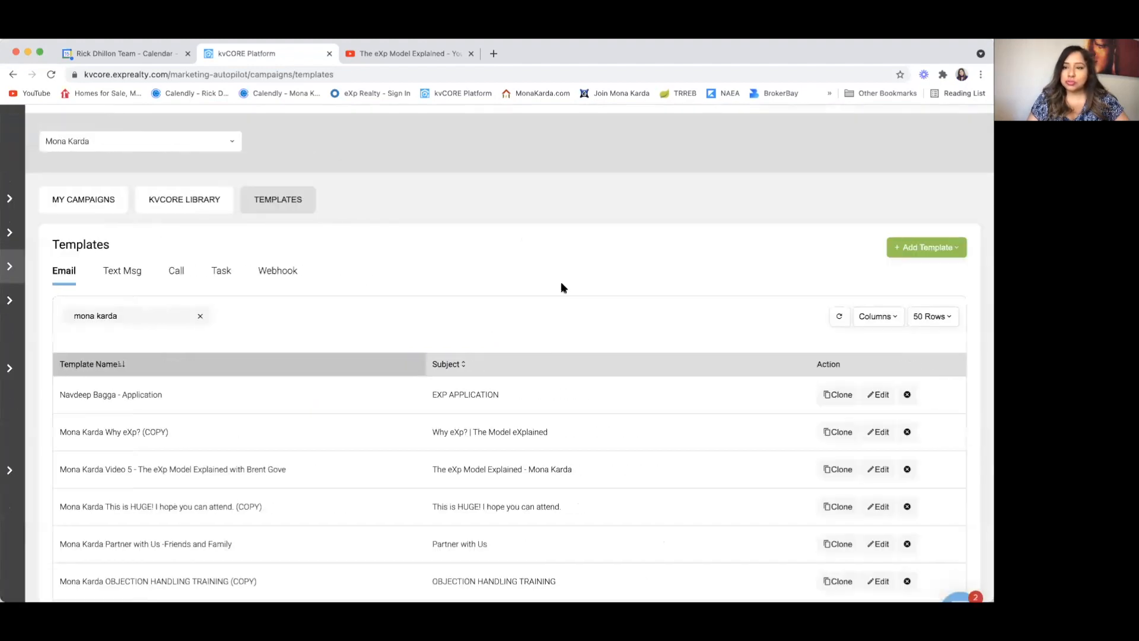
click(925, 250)
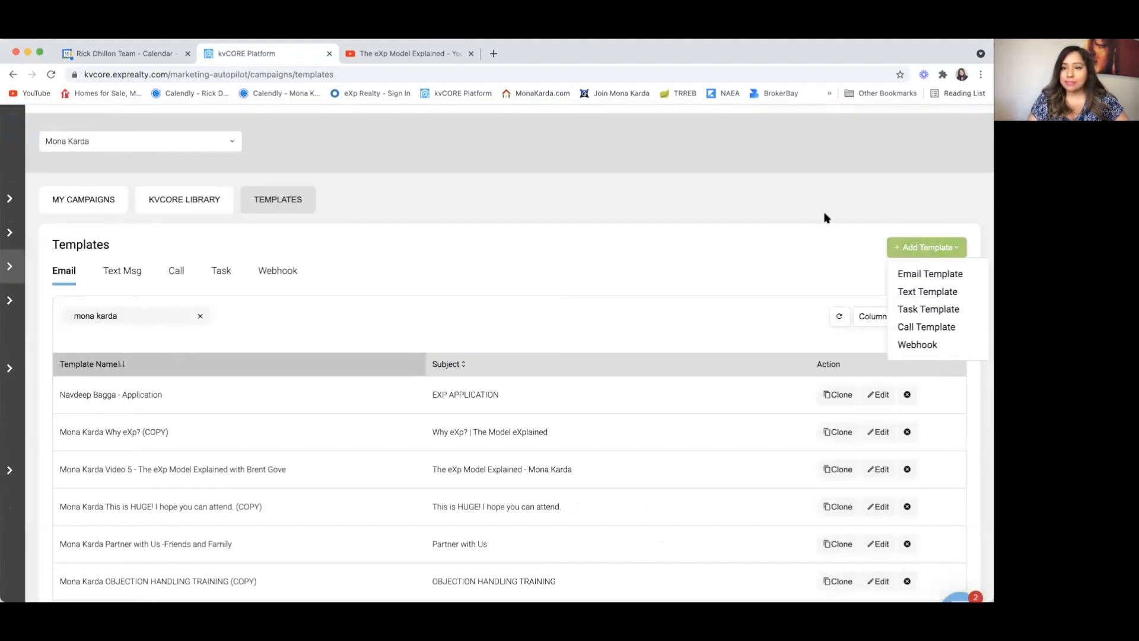
click(928, 276)
Step: Switch the new template to the drag-and-drop Advanced Editor and confirm
scroll(351, 392, down, 2)
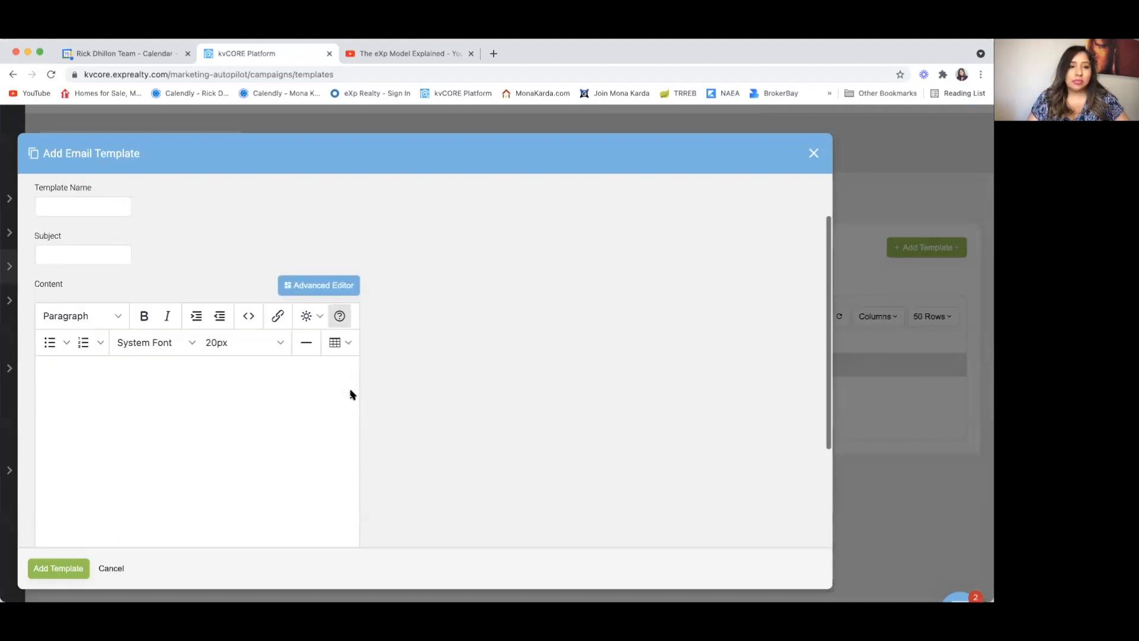
click(318, 286)
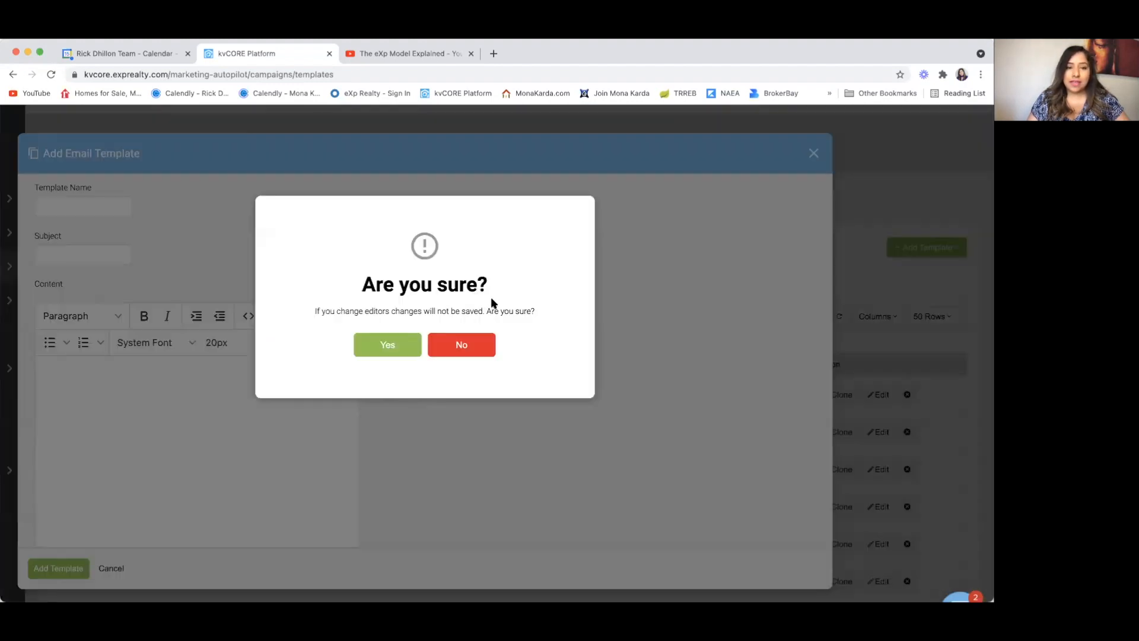
click(388, 346)
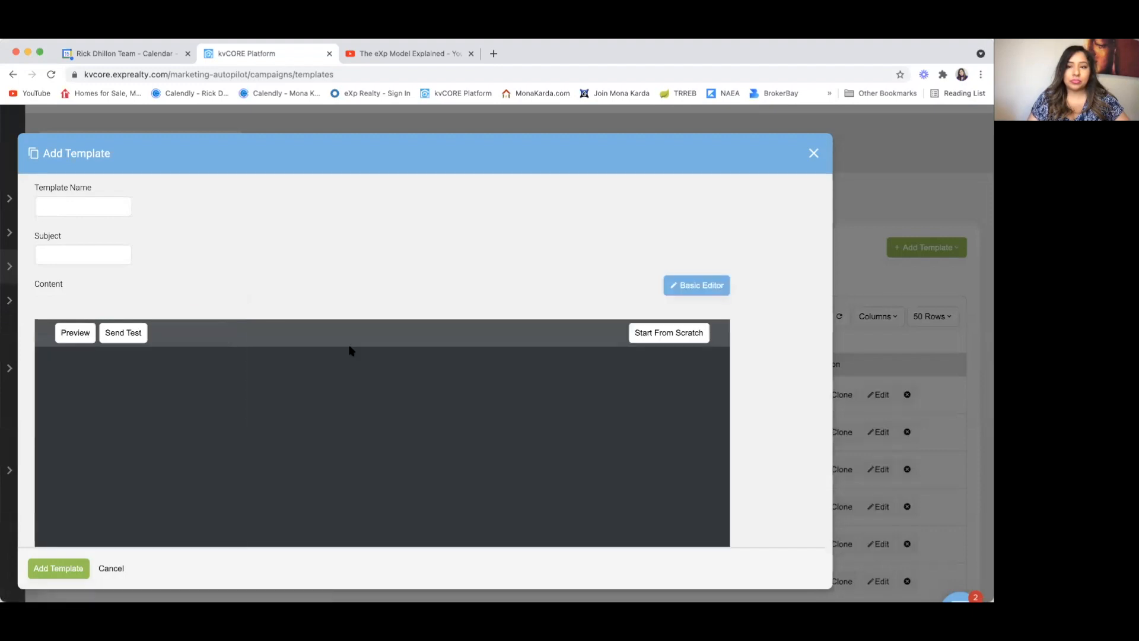
scroll(350, 351, up, 3)
scroll(351, 351, up, 1)
scroll(351, 350, left, 3)
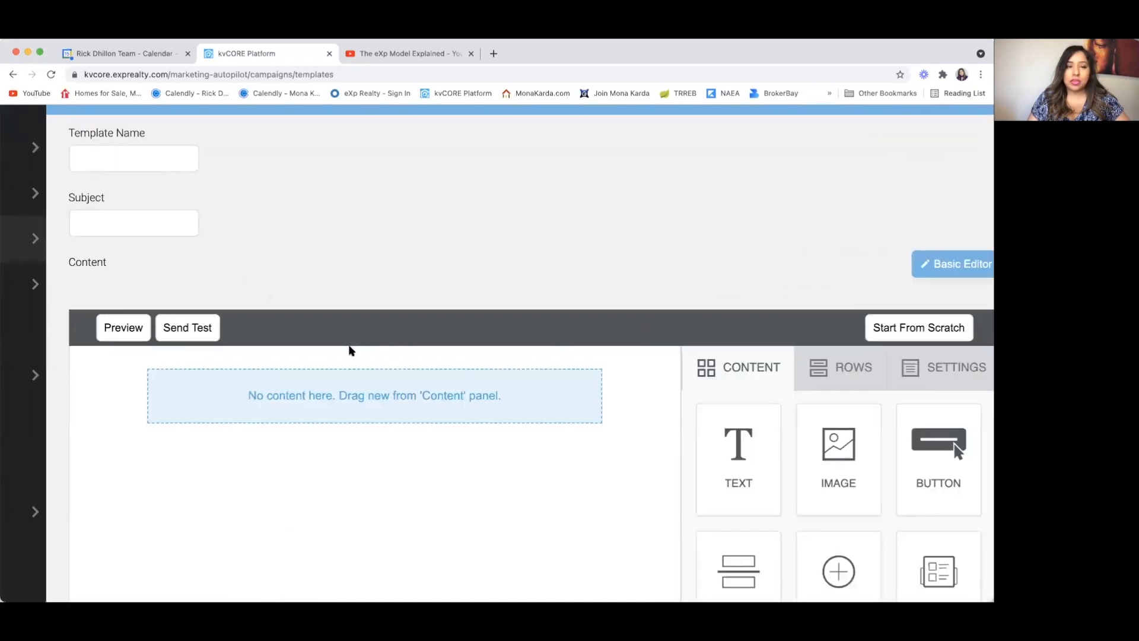
scroll(349, 350, down, 3)
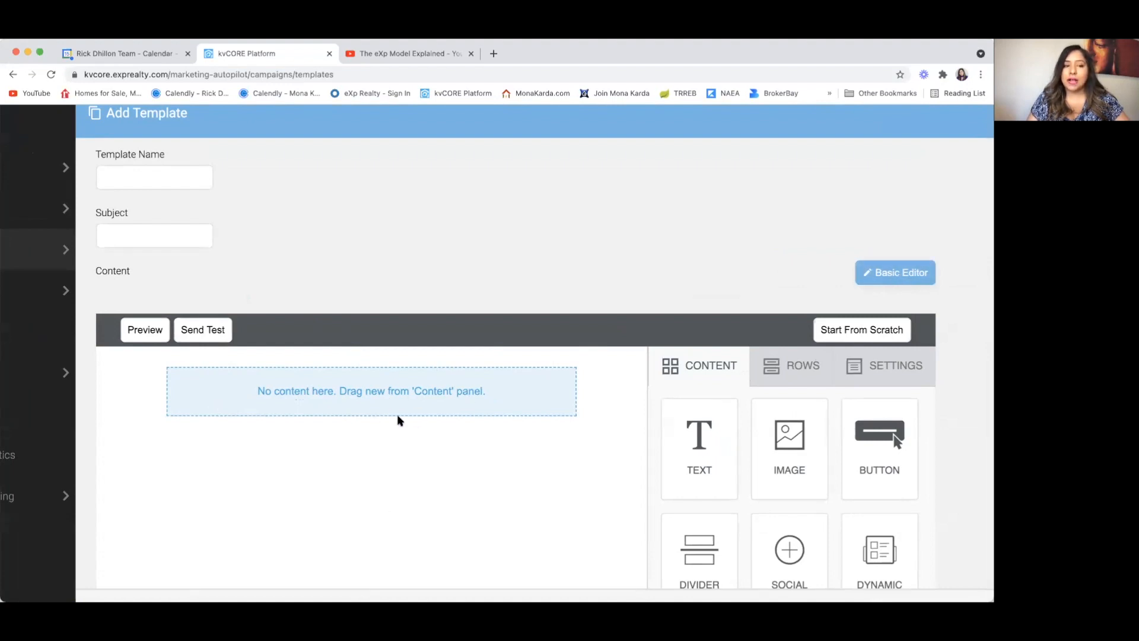
mouse_move(402, 421)
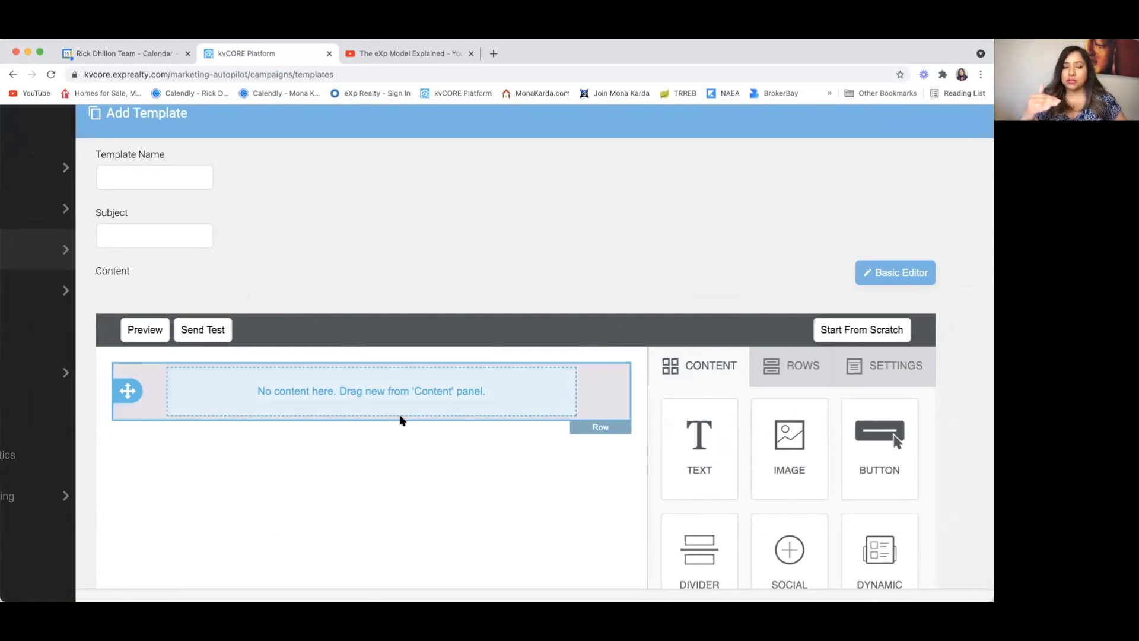
scroll(400, 420, down, 6)
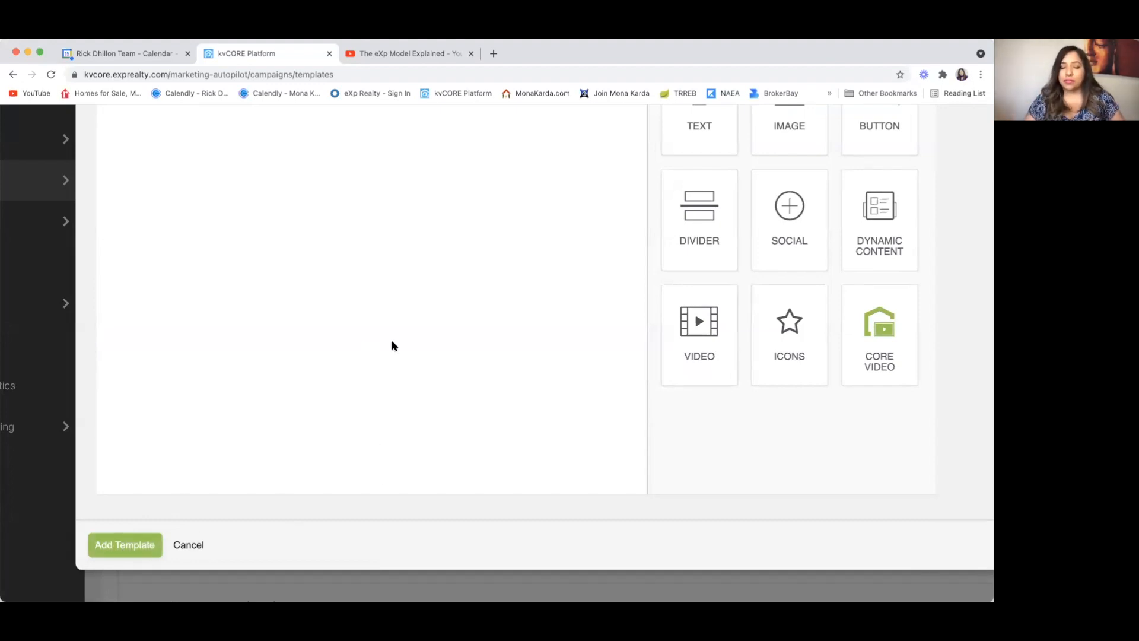
scroll(391, 346, up, 8)
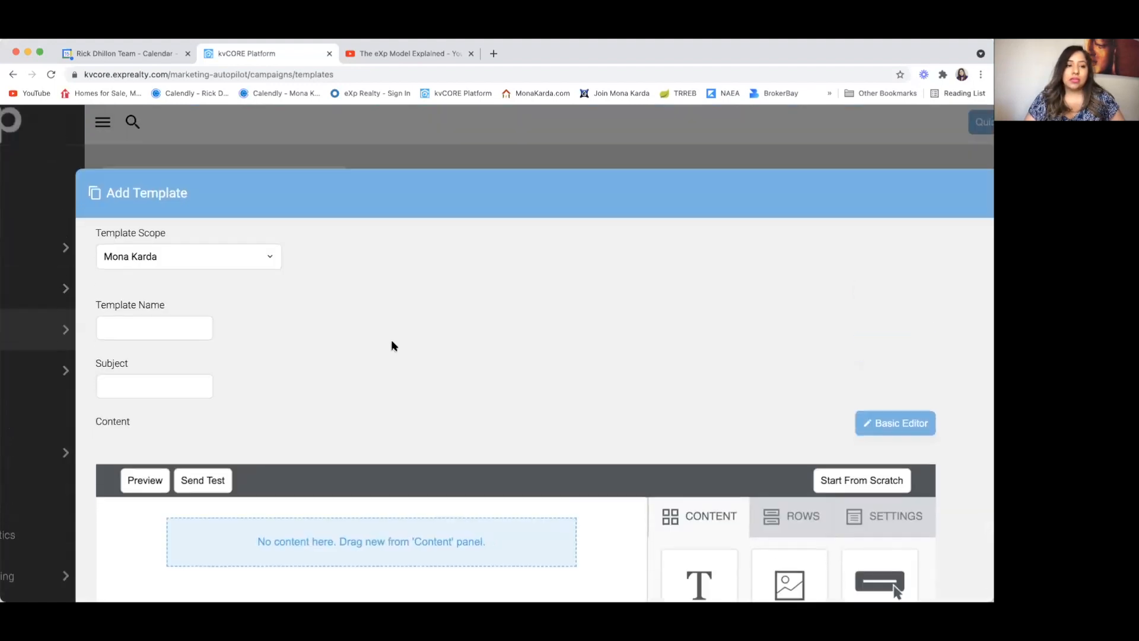
Step: Name the new template after the agent and the AA video
scroll(392, 346, down, 2)
click(166, 247)
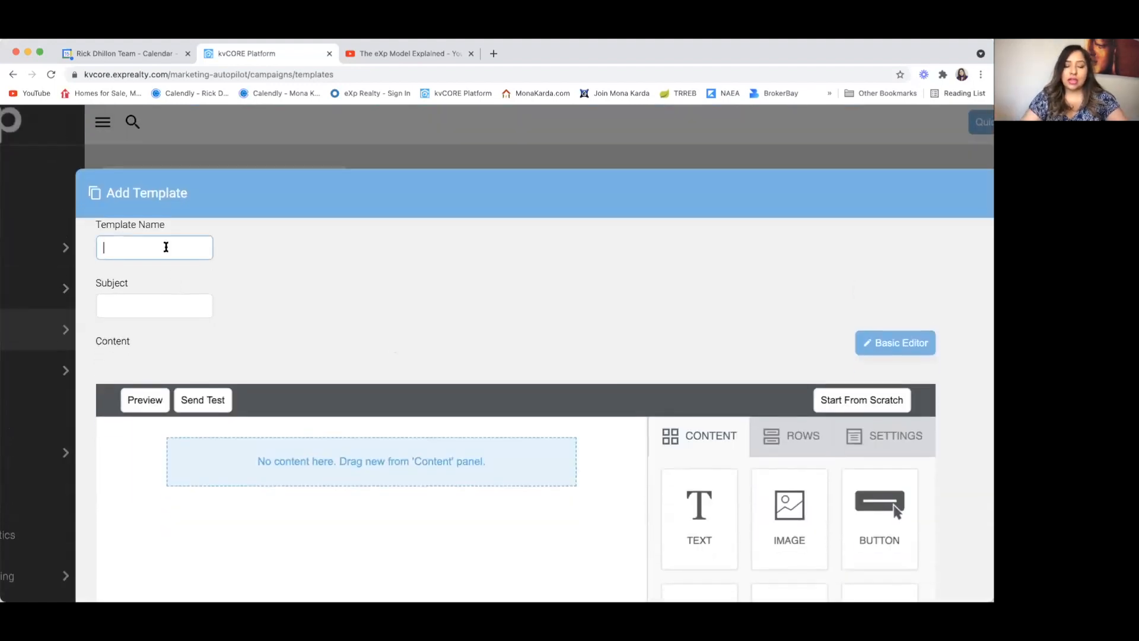
text(MOna)
key(BackSpace)
key(BackSpace)
key(BackSpace)
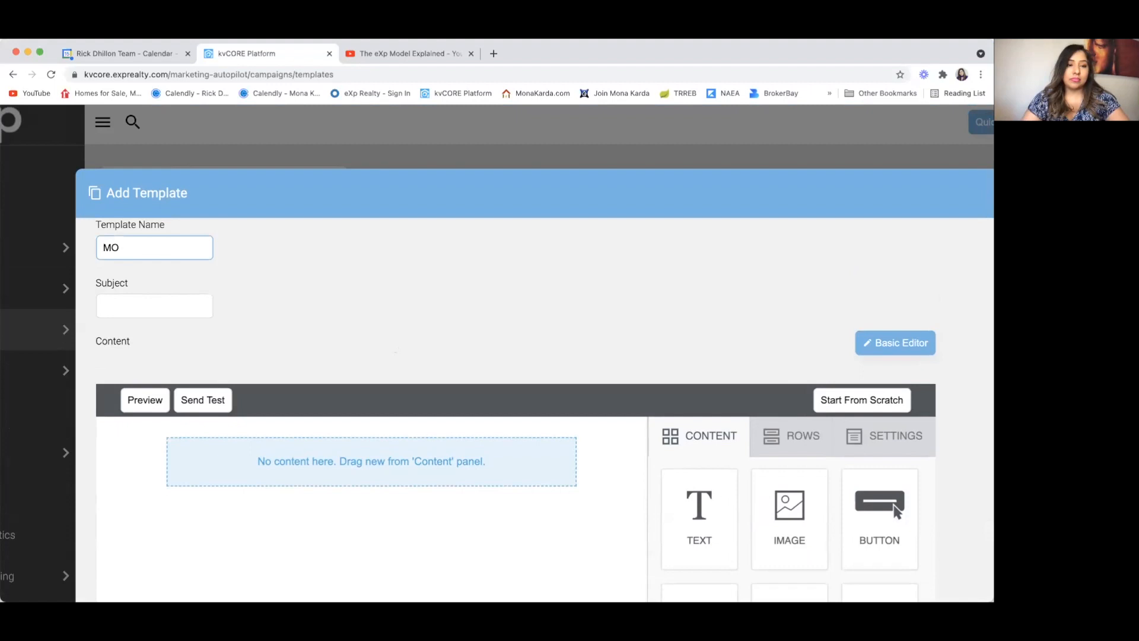
text(K)
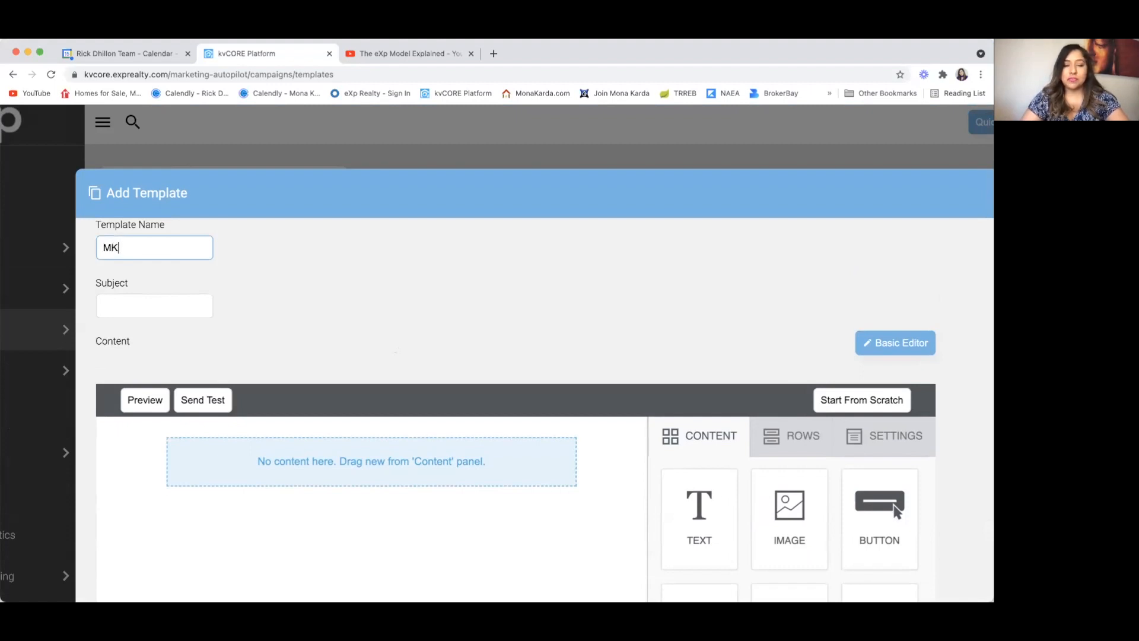
text(-Rick's )
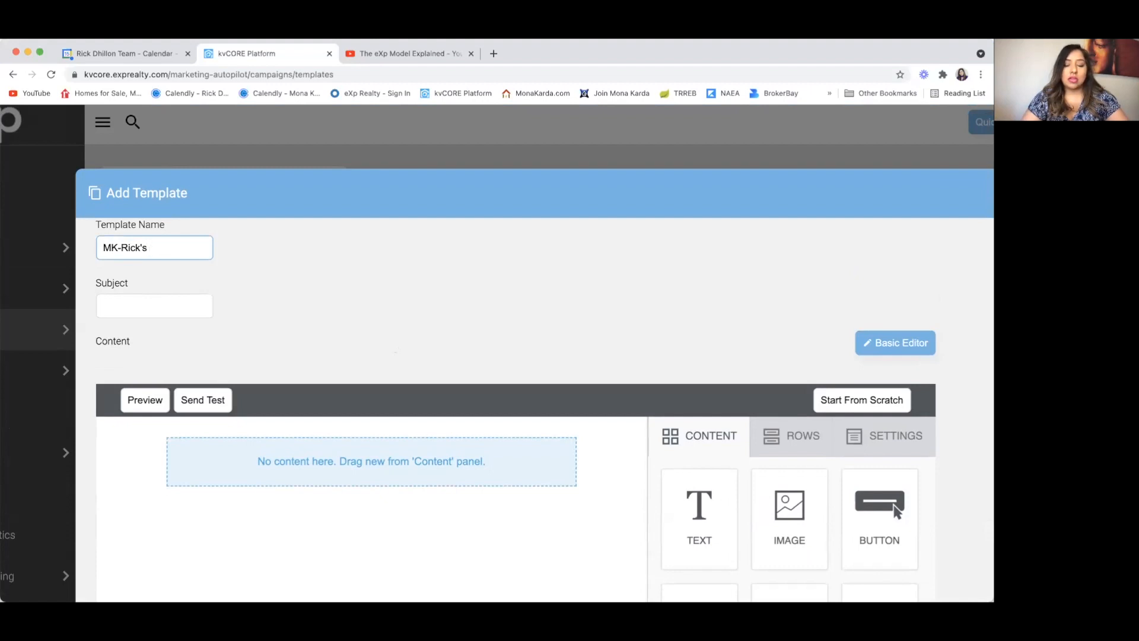
text(AA video)
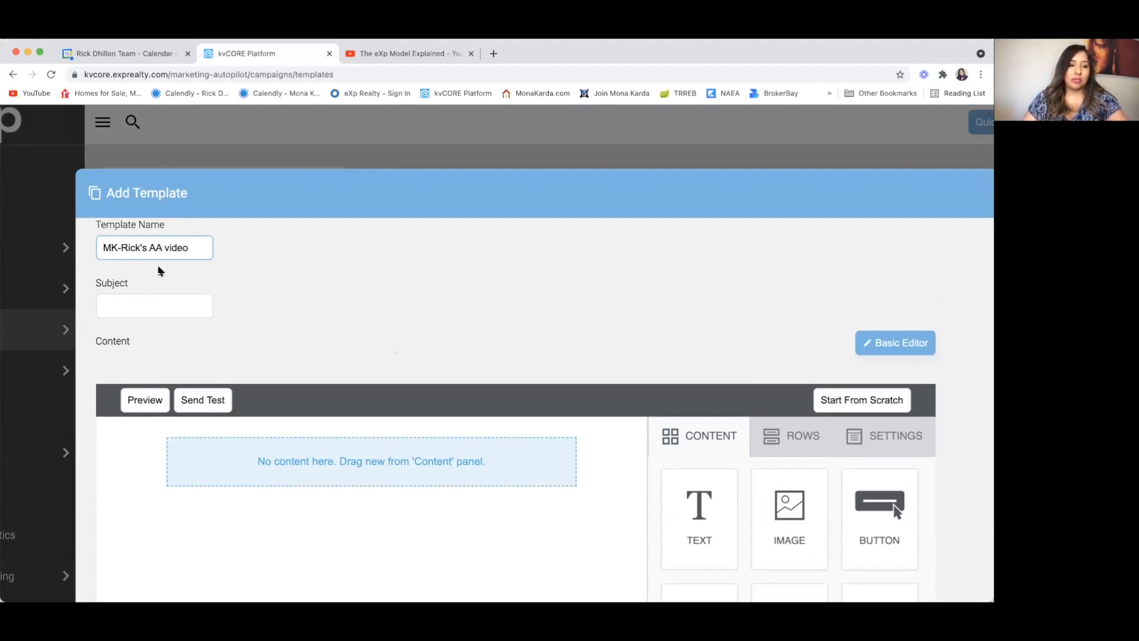
Step: Set the subject to 'RE: eXp Model eXplained by' the presenter, plus a dash and the agent's name
click(125, 308)
text(RE:)
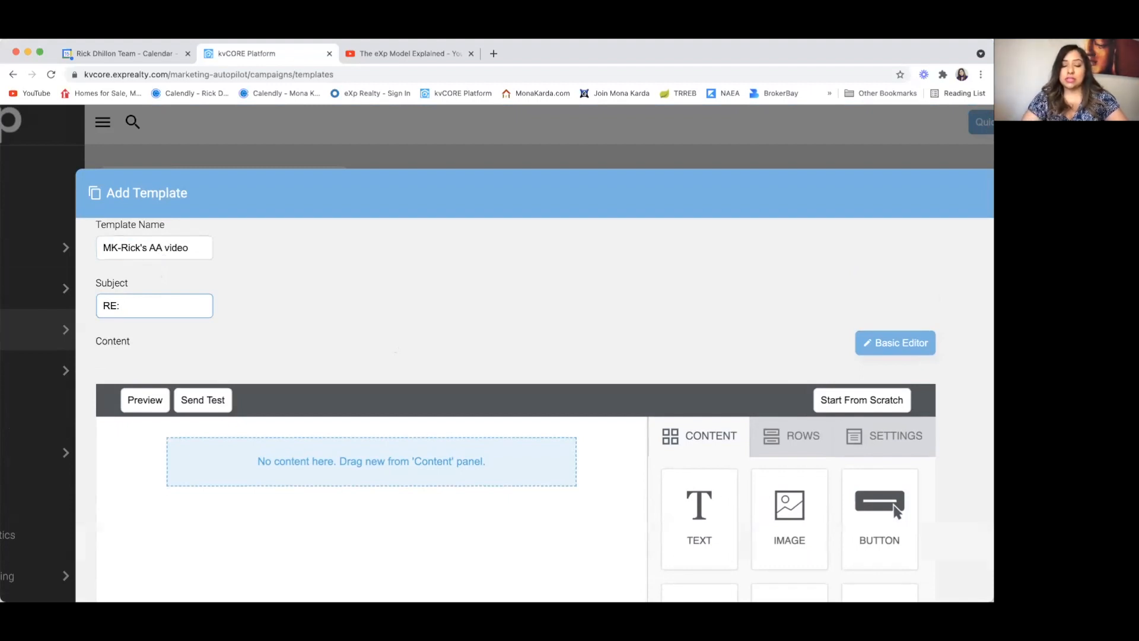
text(eXp Model eXp )
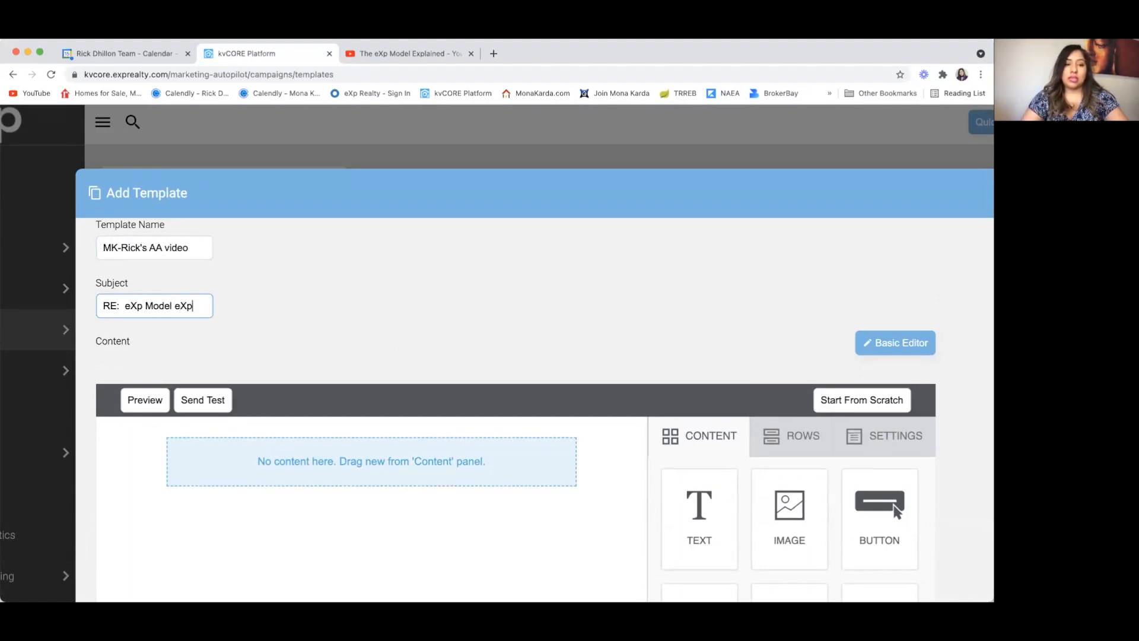
text(lained by Rick )
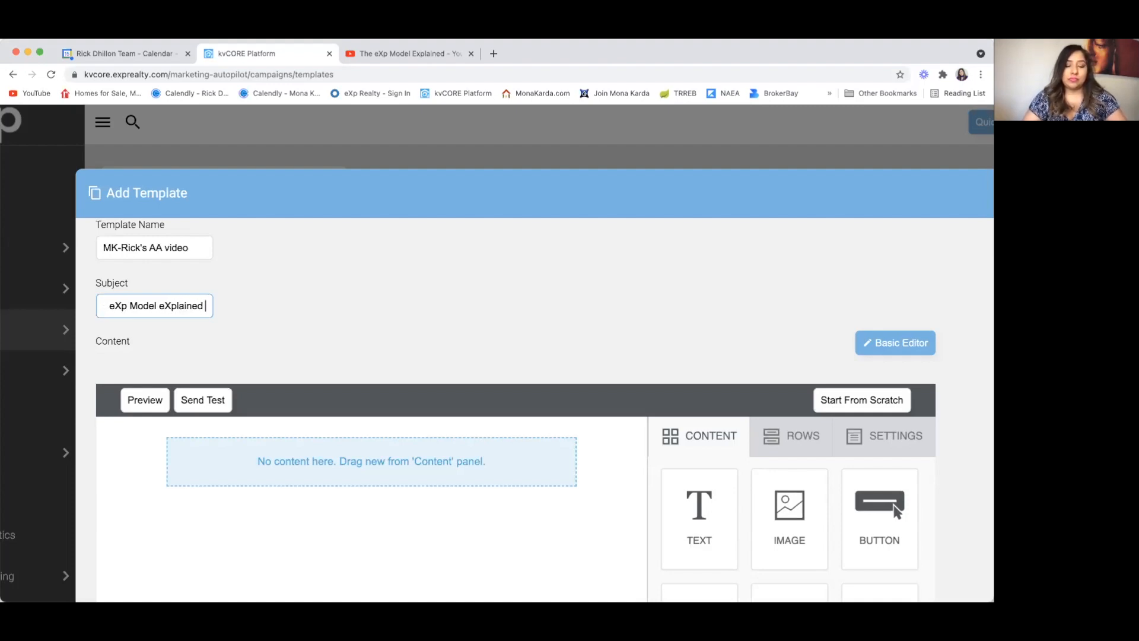
text(Dhillon)
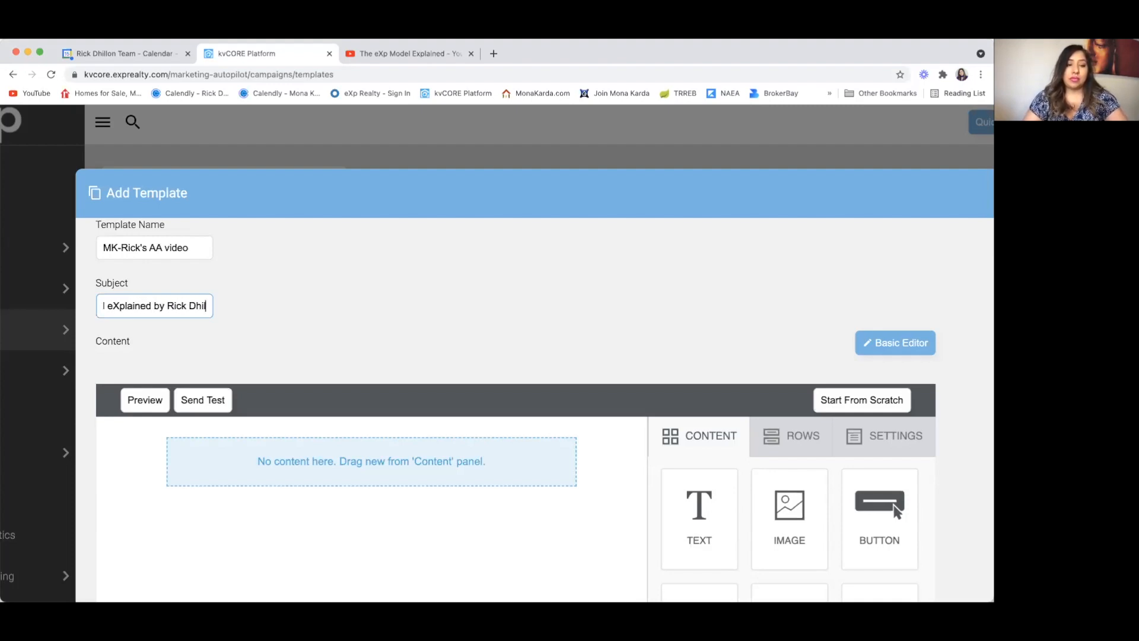
key(Left)
key(Left)
key(Left)
key(Left)
key(Left)
key(Left)
key(Left)
key(Left)
key(Left)
key(Left)
key(Left)
key(Left)
key(Left)
key(Left)
key(Left)
key(Left)
key(Left)
key(Left)
key(Left)
key(Left)
key(Left)
key(Left)
key(Left)
key(Left)
key(Left)
key(Left)
key(Left)
key(Left)
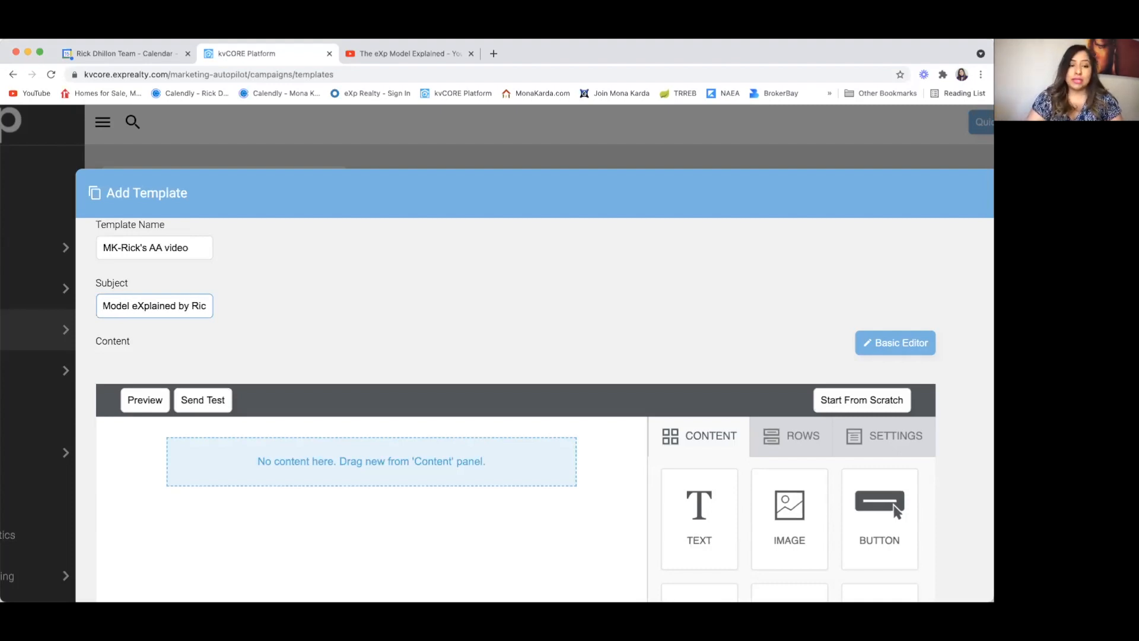
key(Left)
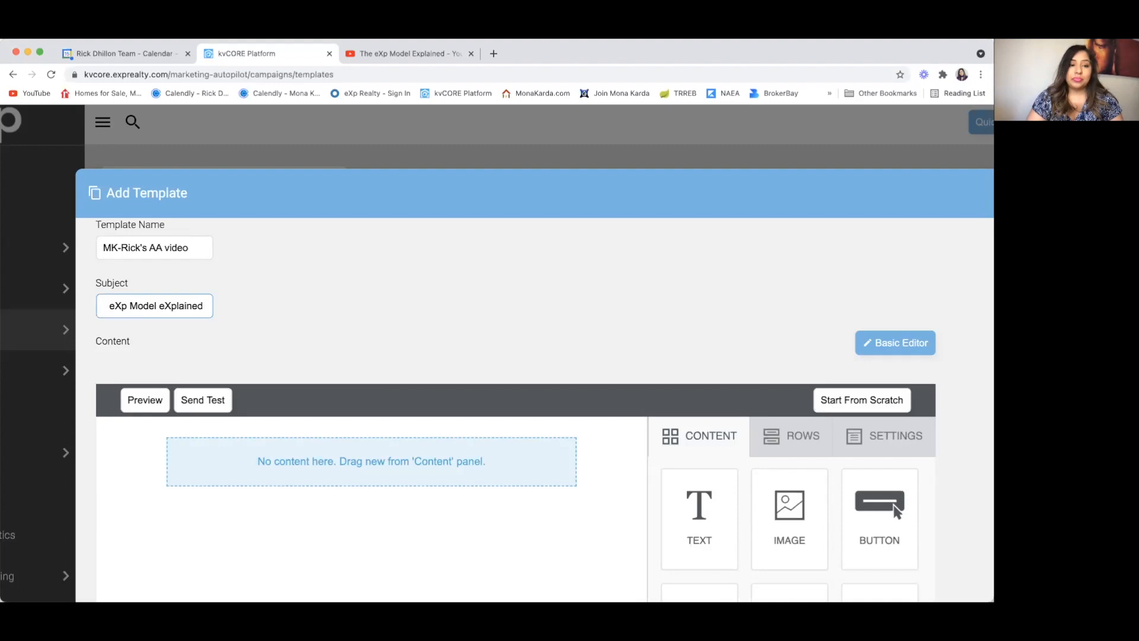
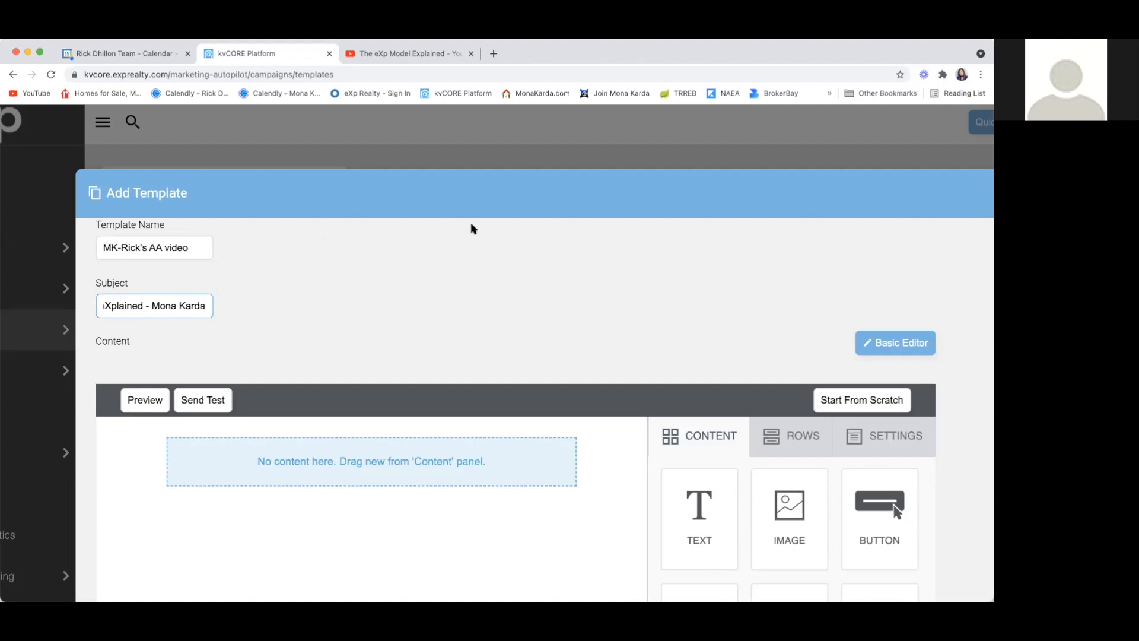
scroll(473, 227, down, 1)
scroll(472, 228, down, 2)
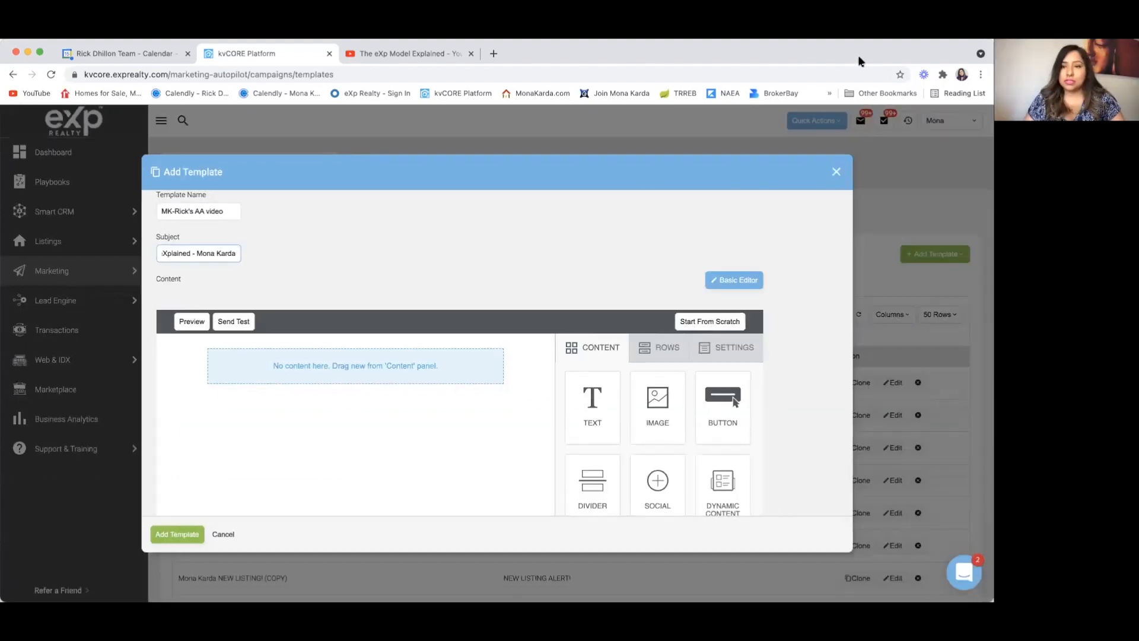
Step: Close the unfinished template, returning to the agent-filtered Email templates list
click(836, 172)
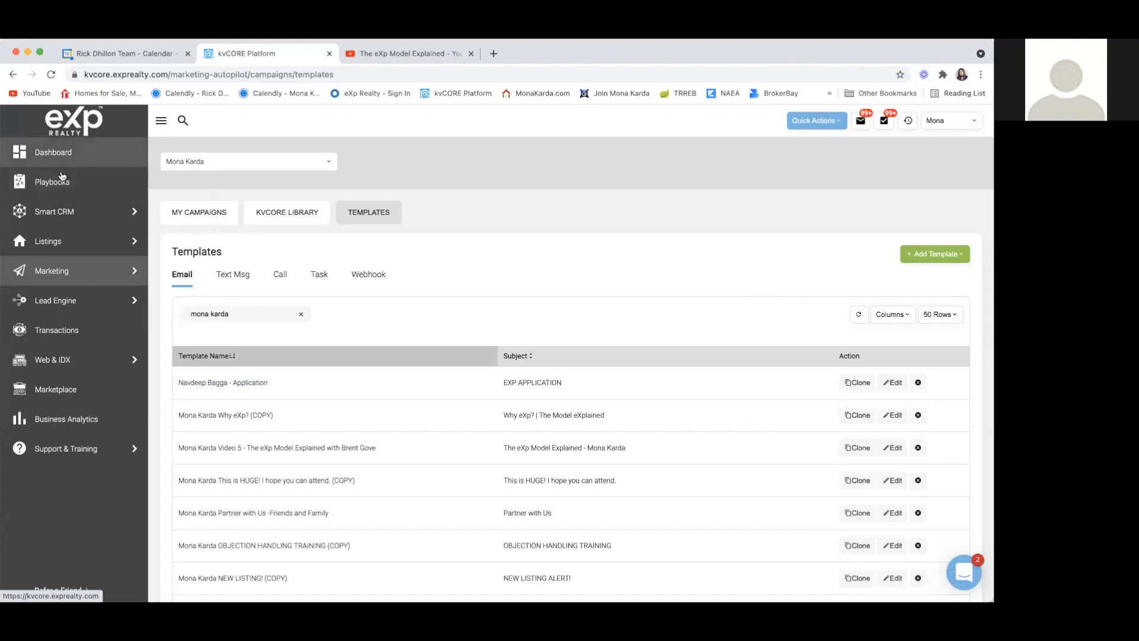
mouse_move(67, 282)
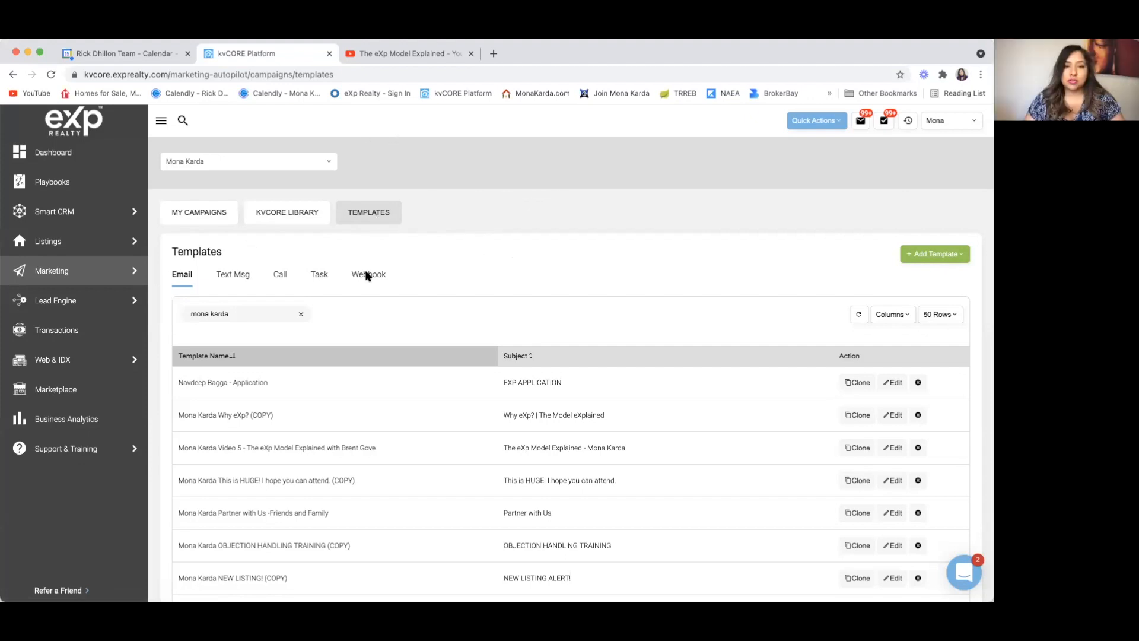
Step: Start a new Email Template and switch it to the Advanced drag-and-drop editor
click(955, 255)
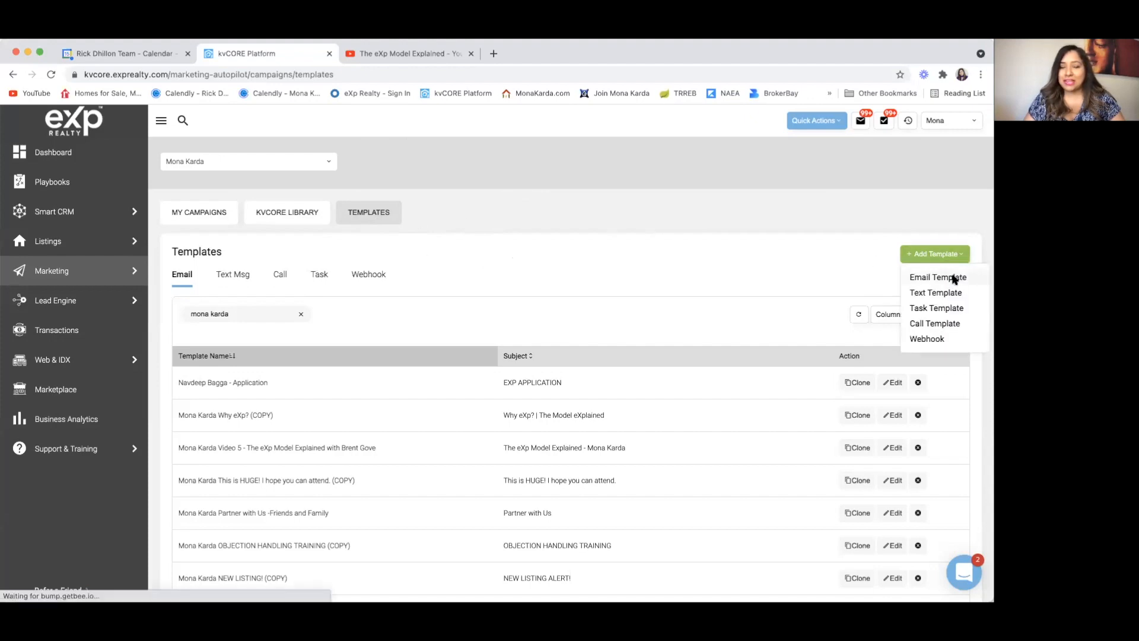
click(953, 277)
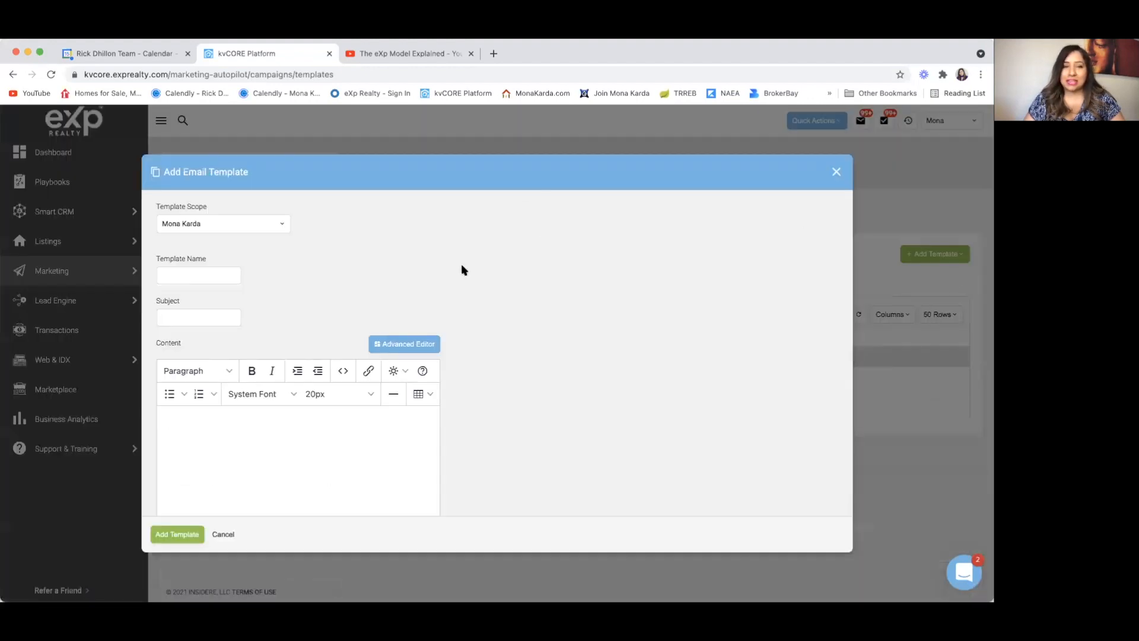
click(400, 344)
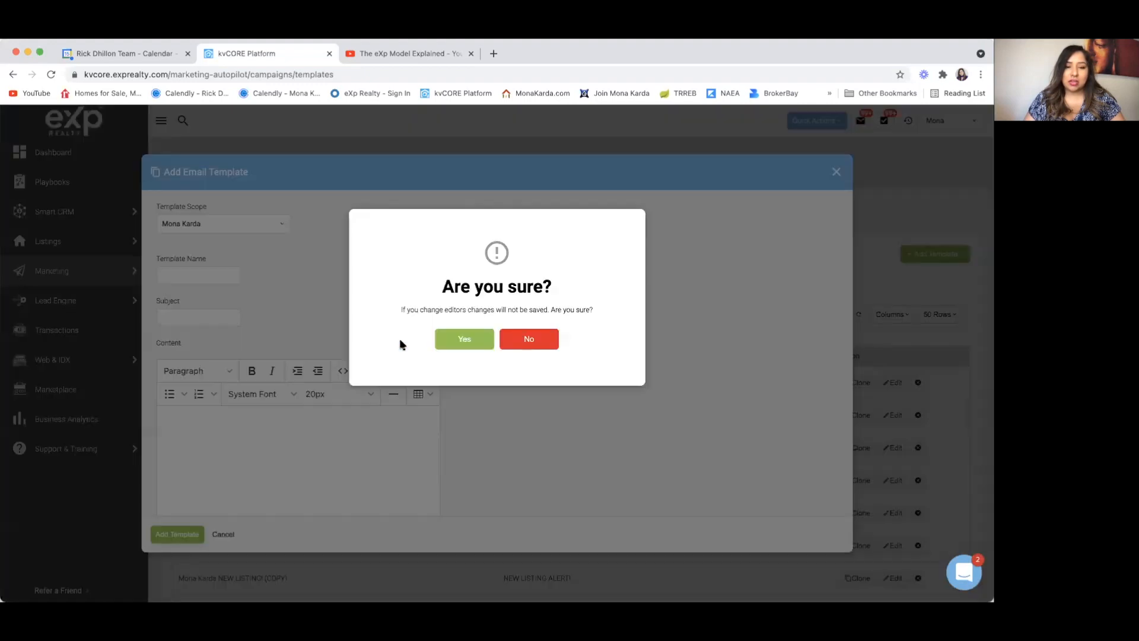
click(471, 338)
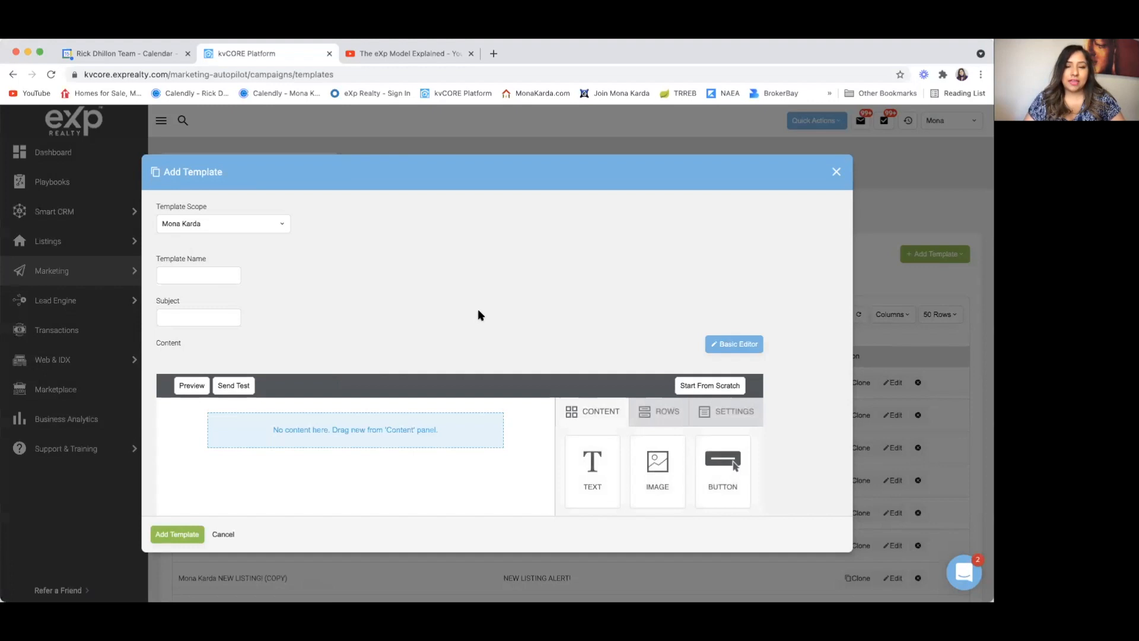
Step: Enter the template name for the AA video, starting it with a capitalised 'MK-'
scroll(480, 315, up, 3)
click(80, 206)
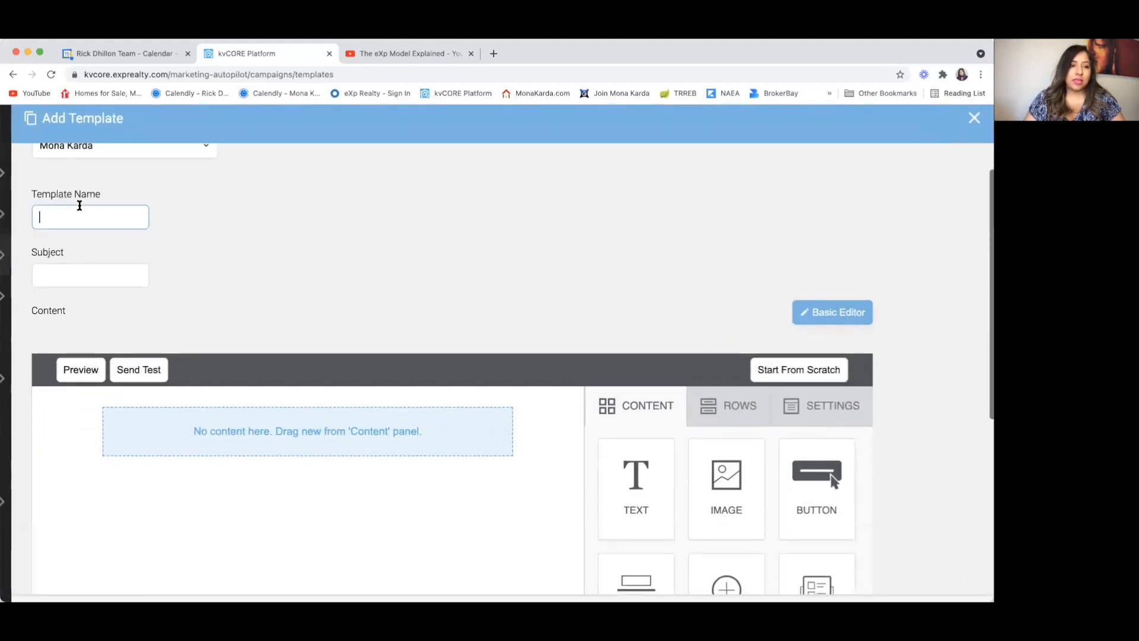
text(Mk)
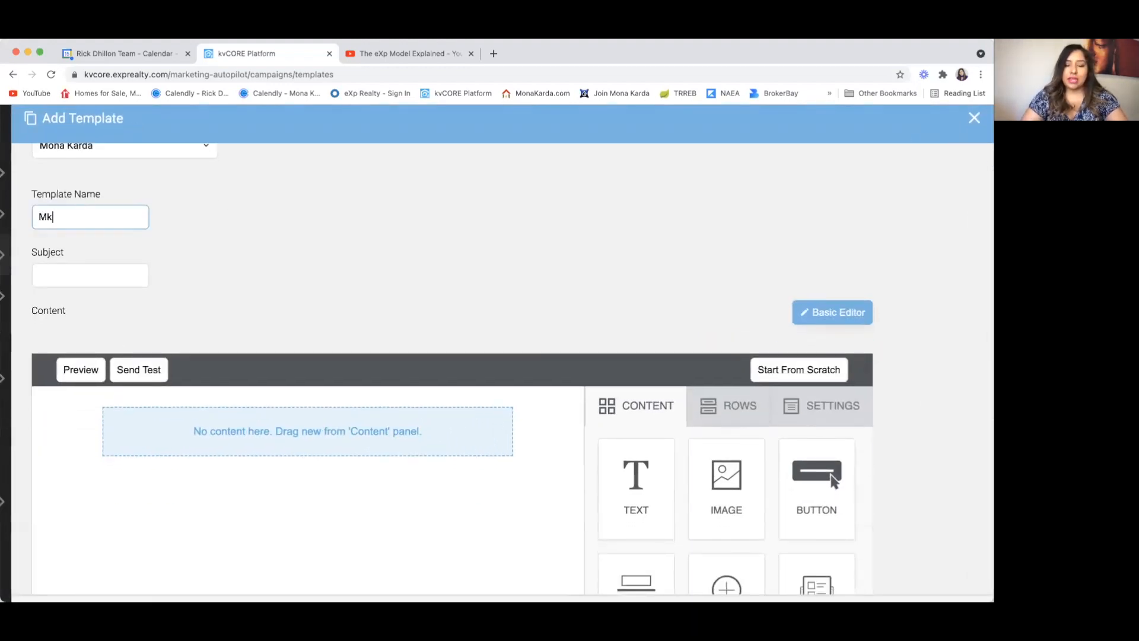
text(-)
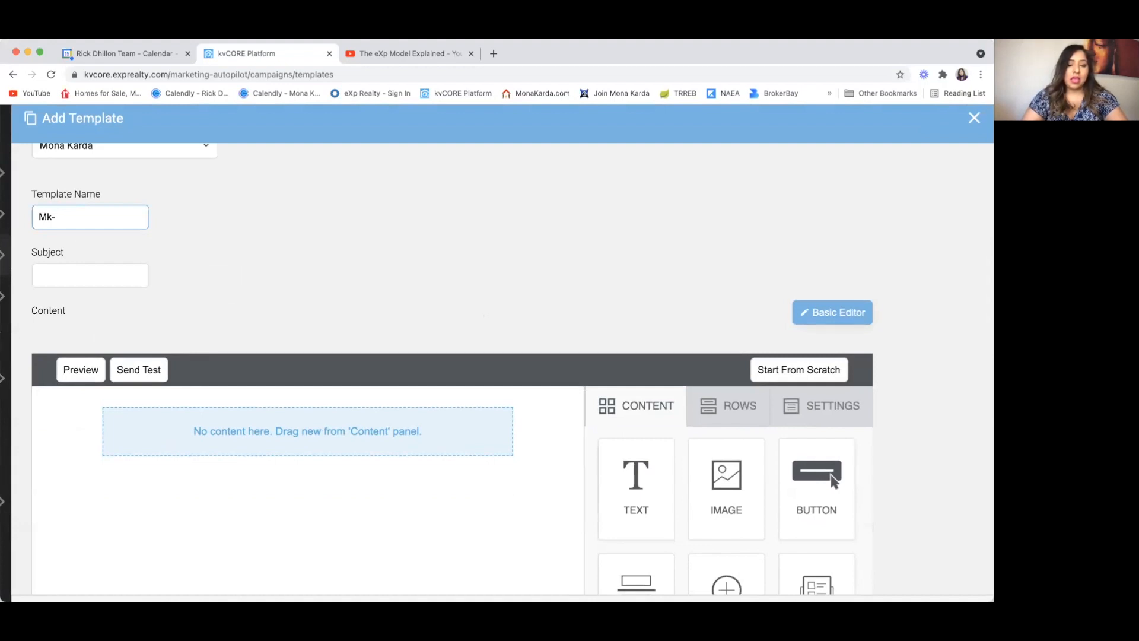
text( Rick's )
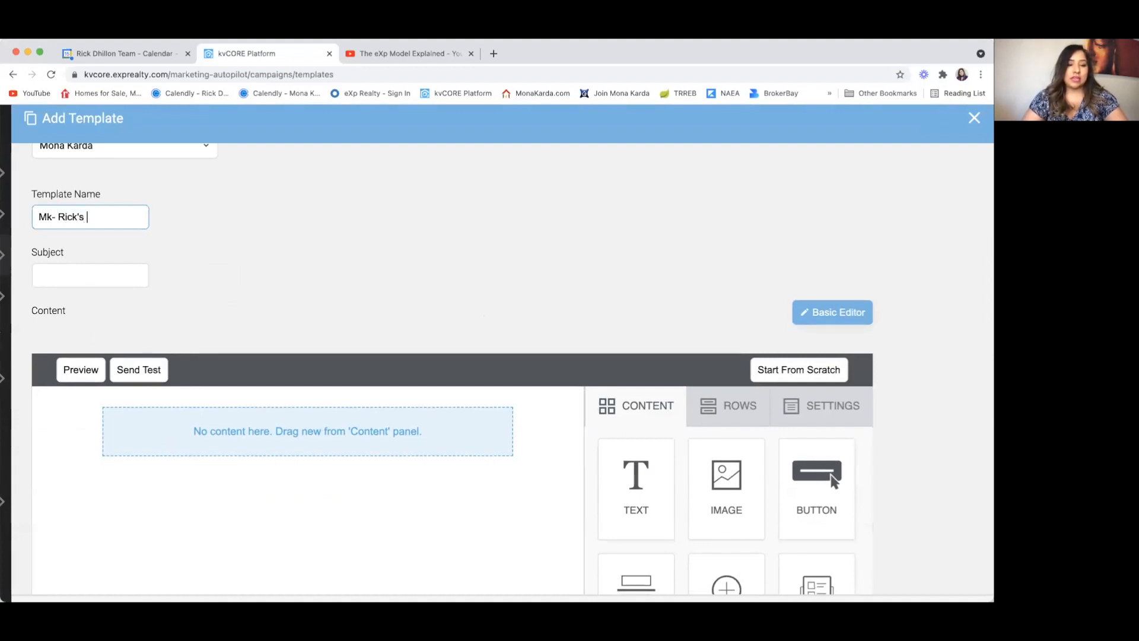
text(AA video)
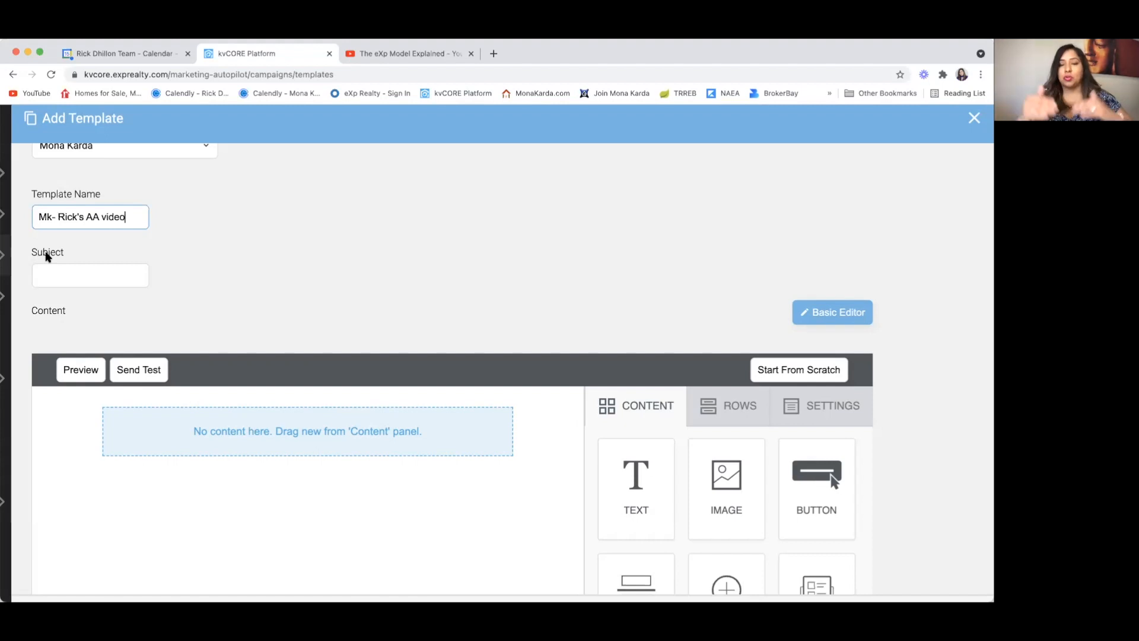
click(57, 268)
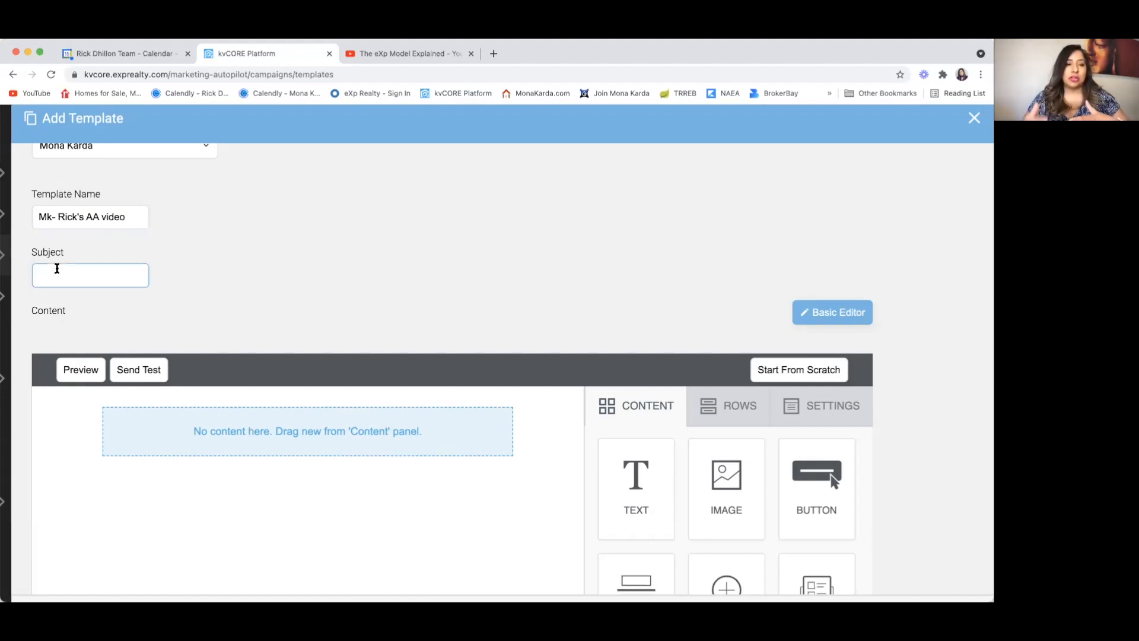
click(51, 217)
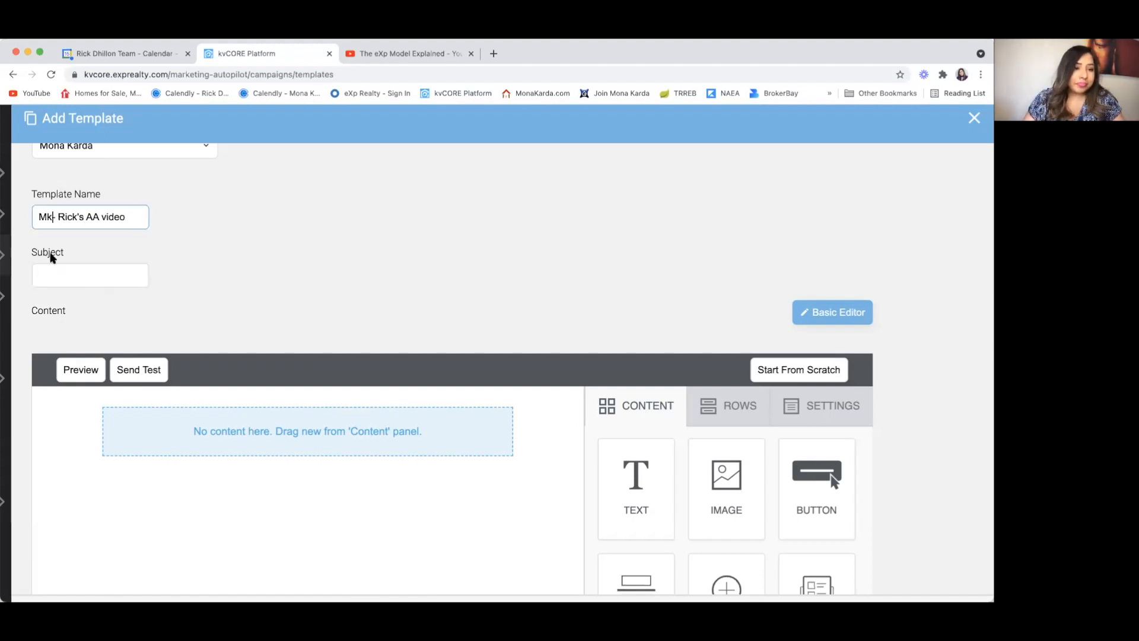
key(BackSpace)
text(K-)
Step: Set the subject line to 'Re: eXp Model eXplained'
click(62, 281)
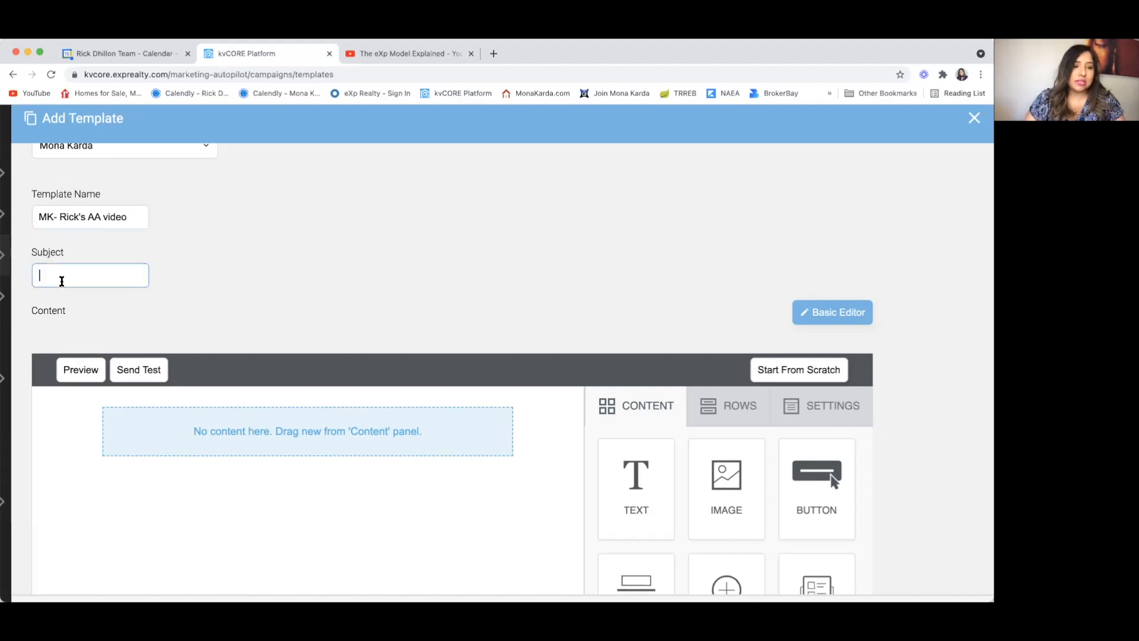
text(Re:  )
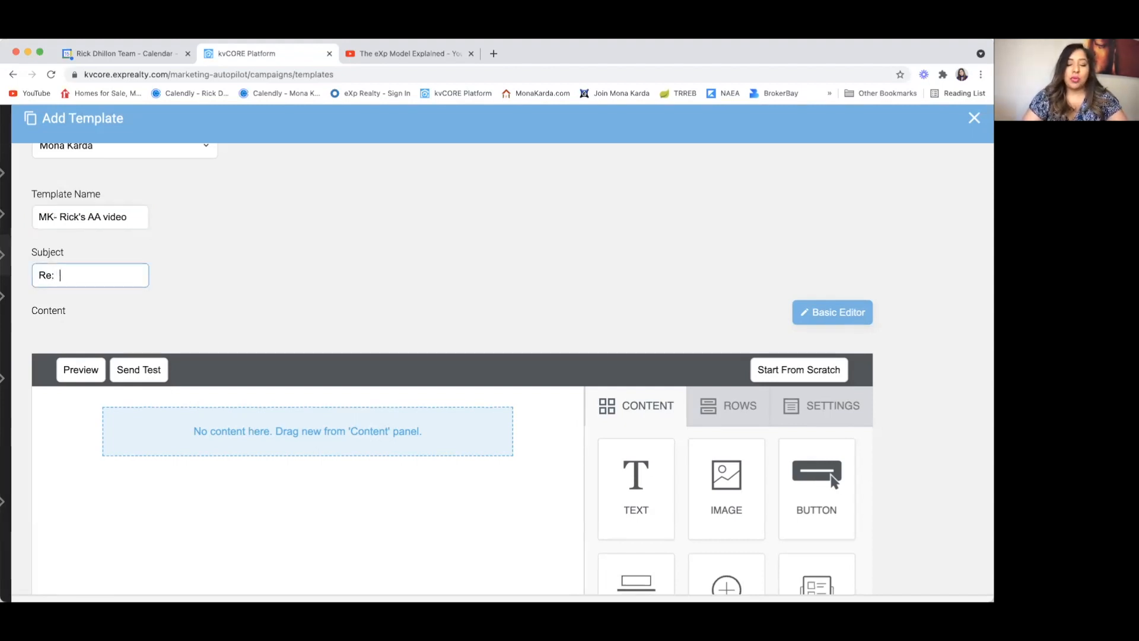
text(eXp)
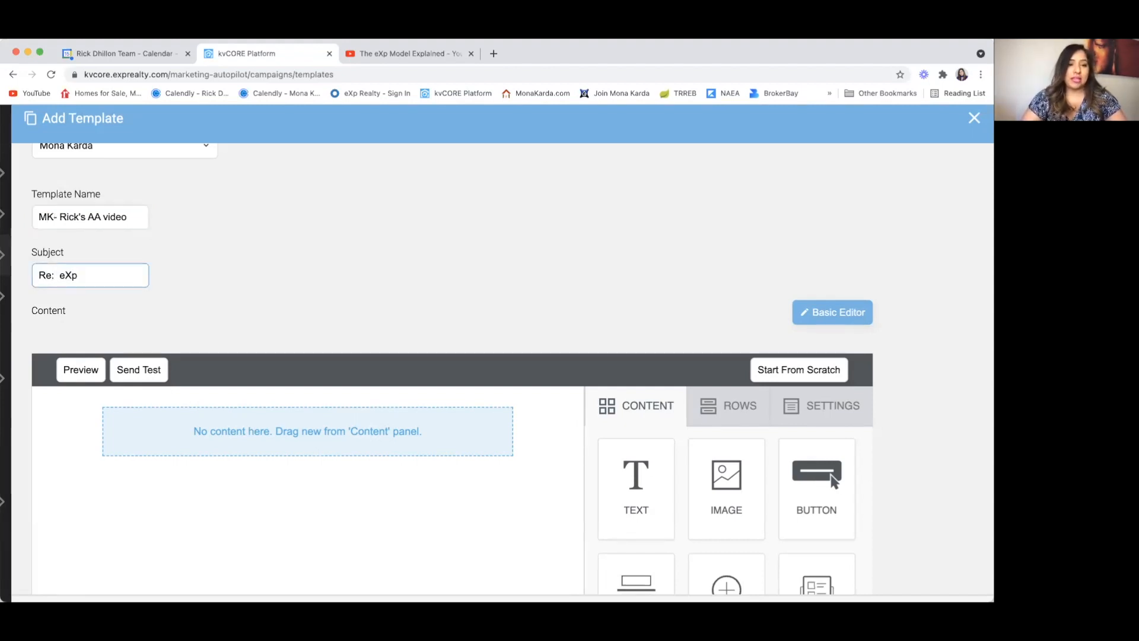
text( Model exP)
key(BackSpace)
key(BackSpace)
text(Xplained)
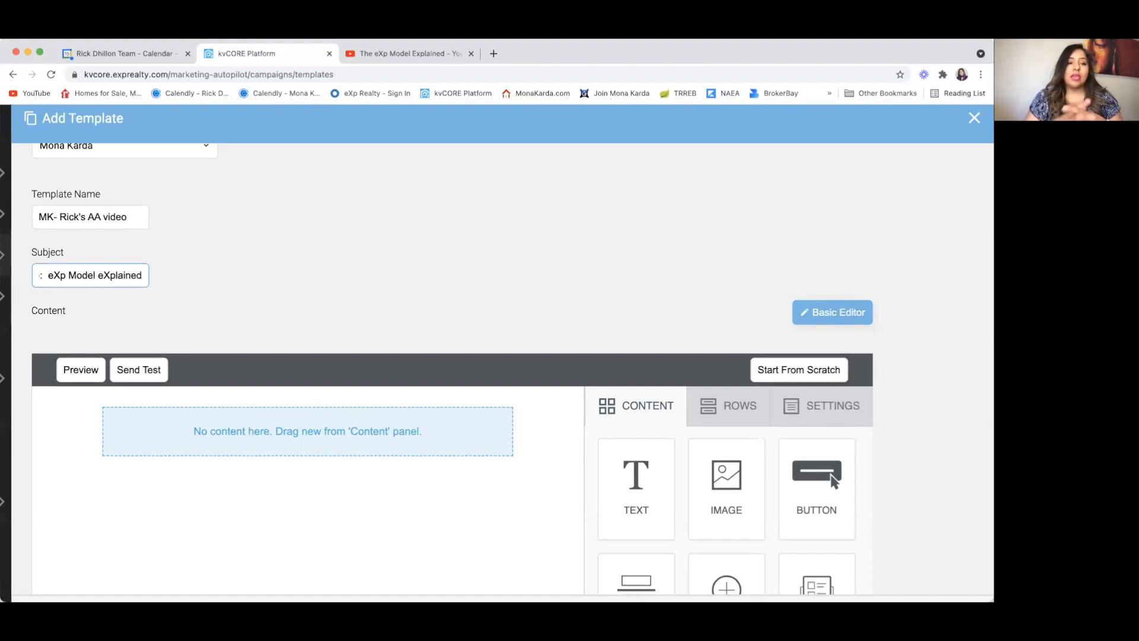
text( -)
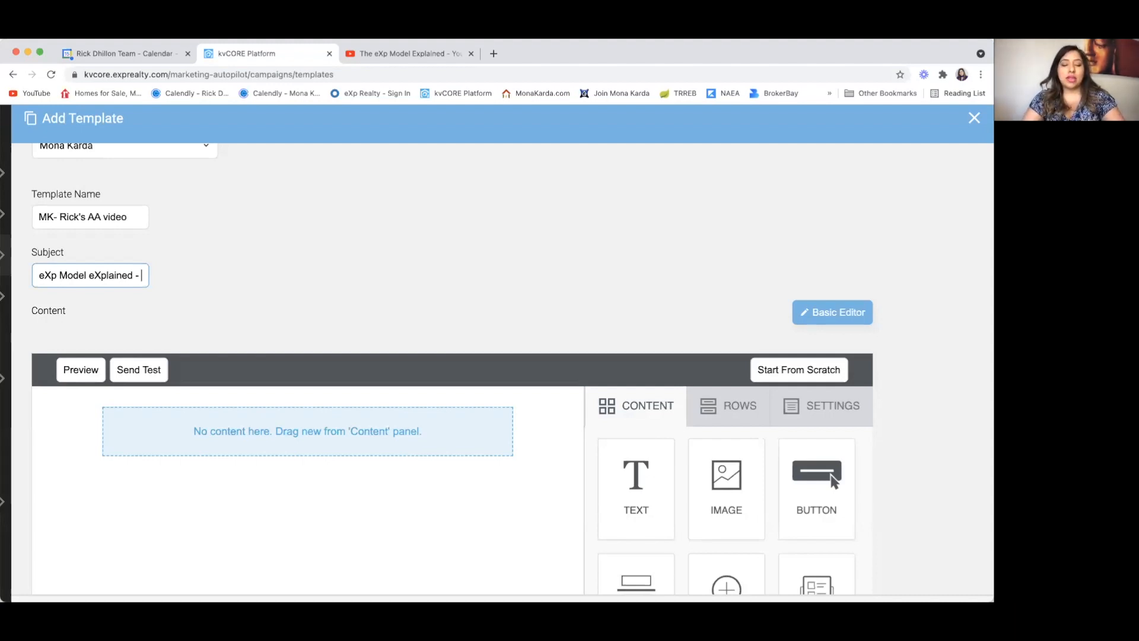
key(BackSpace)
key(BackSpace)
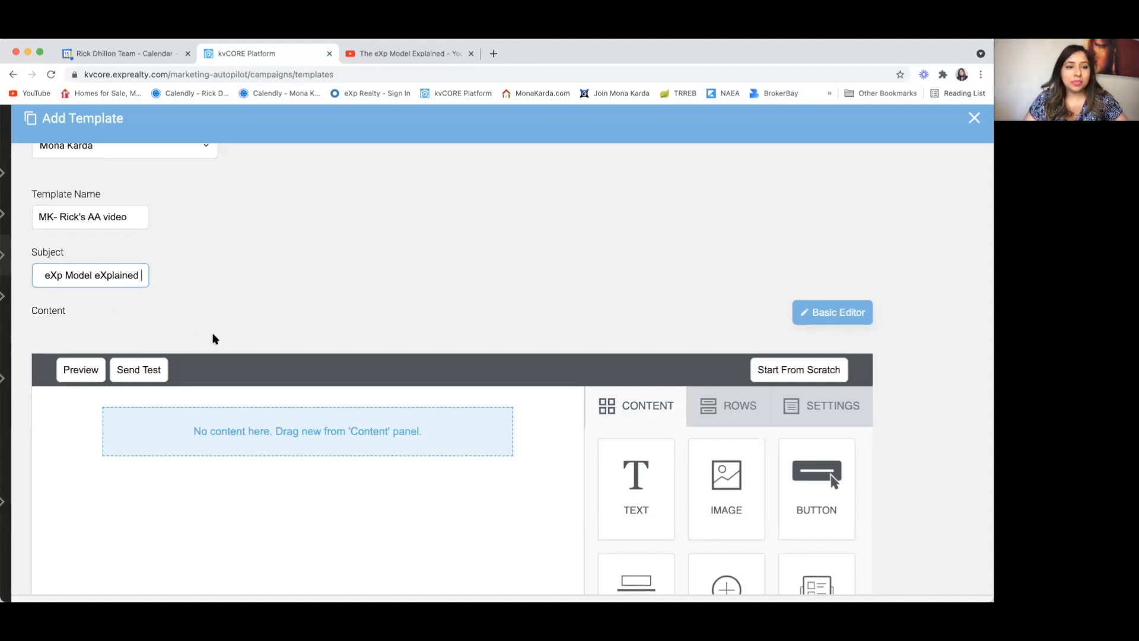
scroll(213, 337, down, 3)
scroll(247, 332, down, 2)
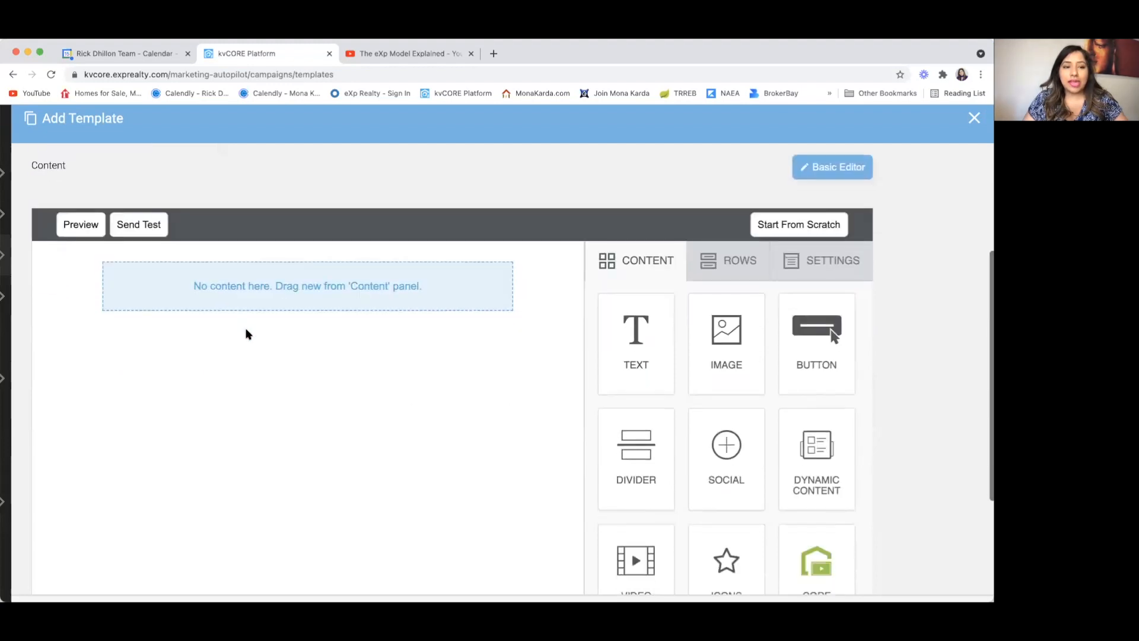
scroll(694, 273, down, 2)
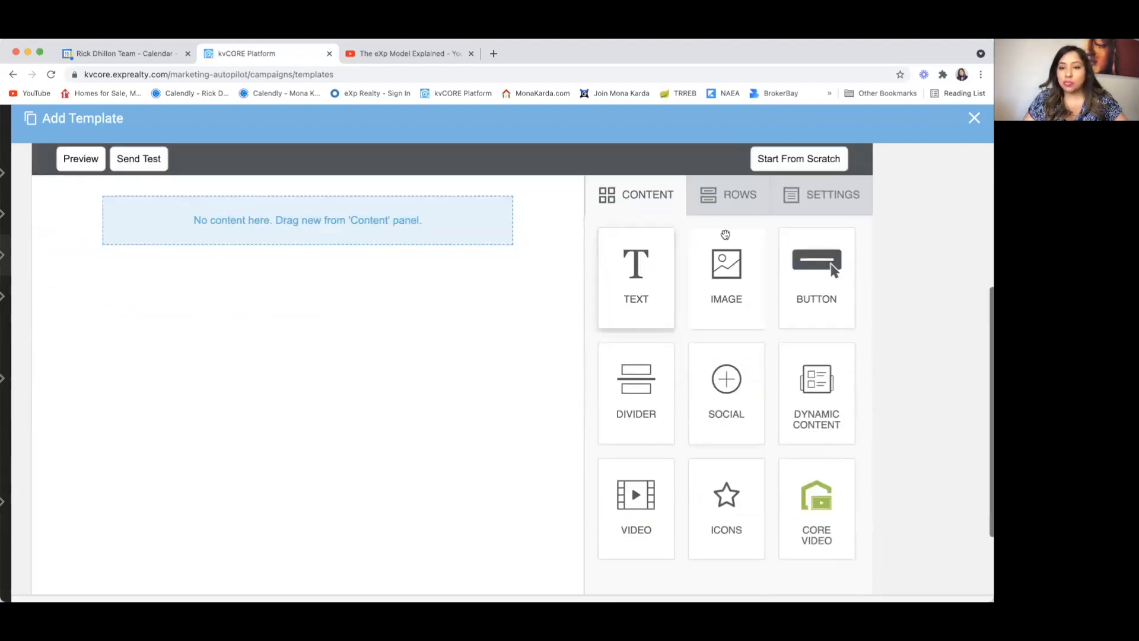
click(739, 202)
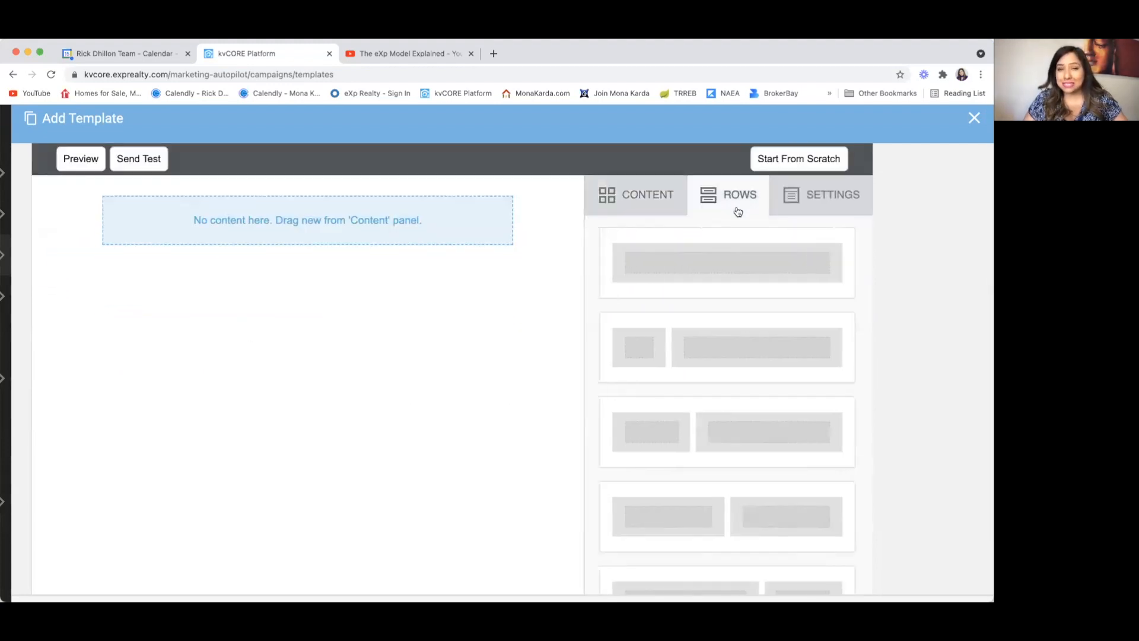
scroll(699, 313, down, 3)
scroll(700, 312, down, 10)
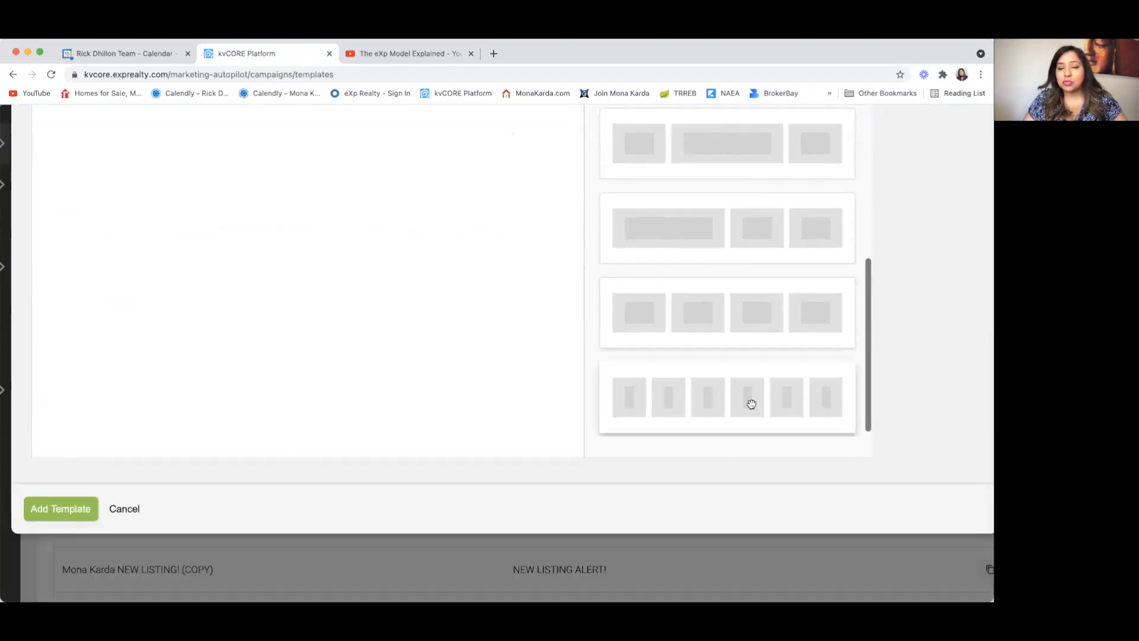
scroll(755, 347, up, 10)
scroll(755, 346, up, 5)
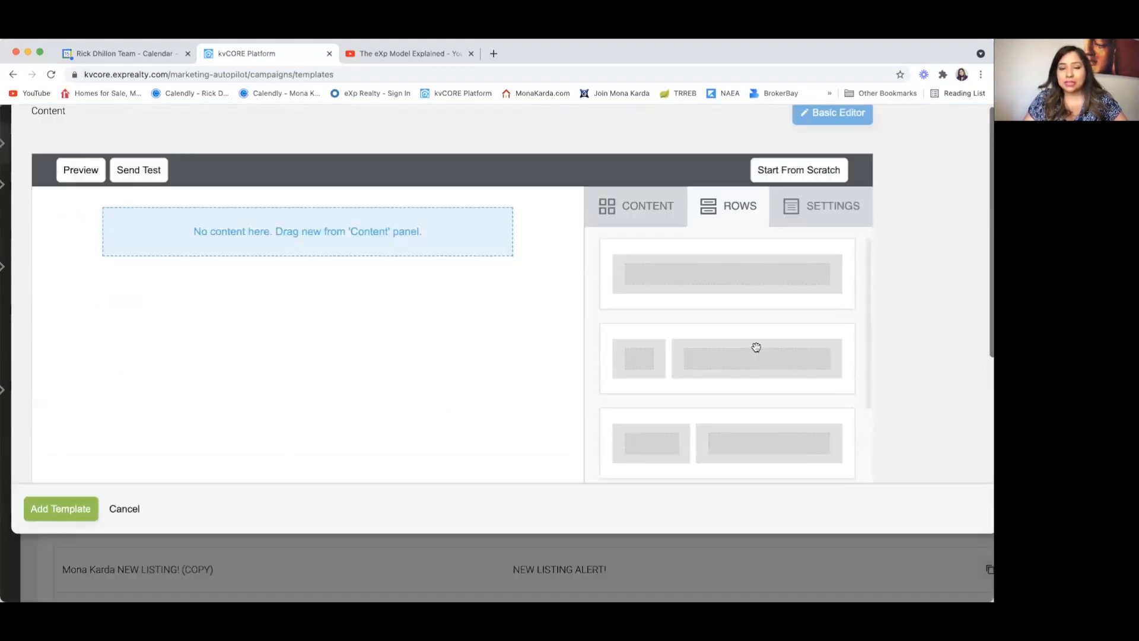
scroll(755, 348, down, 2)
scroll(918, 351, up, 5)
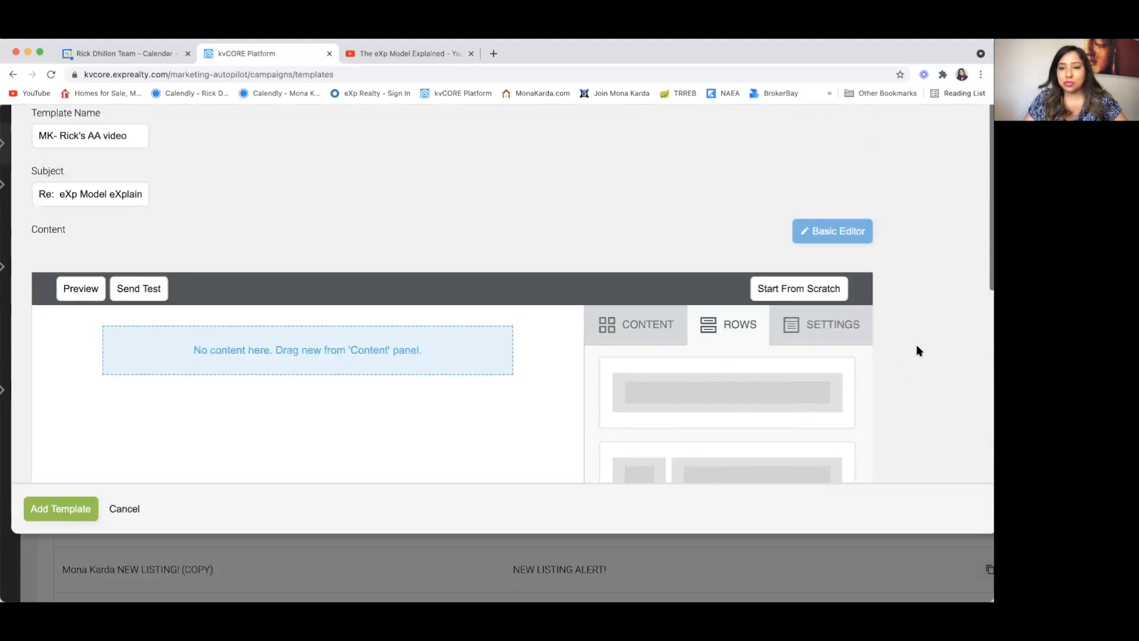
scroll(919, 351, down, 5)
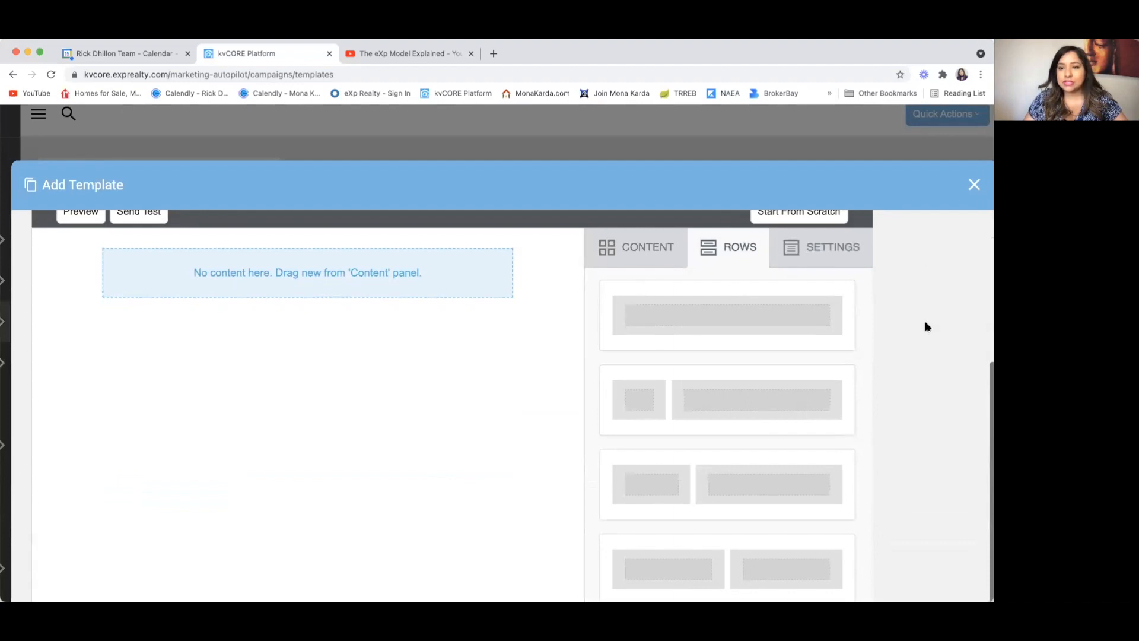
scroll(911, 393, down, 5)
scroll(912, 395, up, 5)
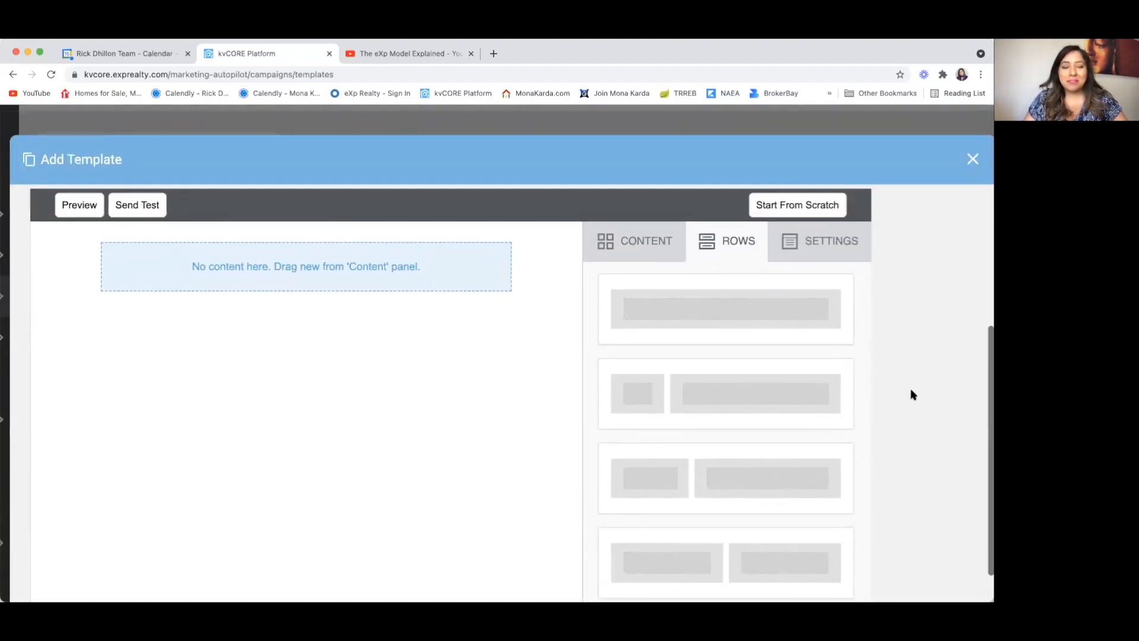
scroll(913, 394, up, 1)
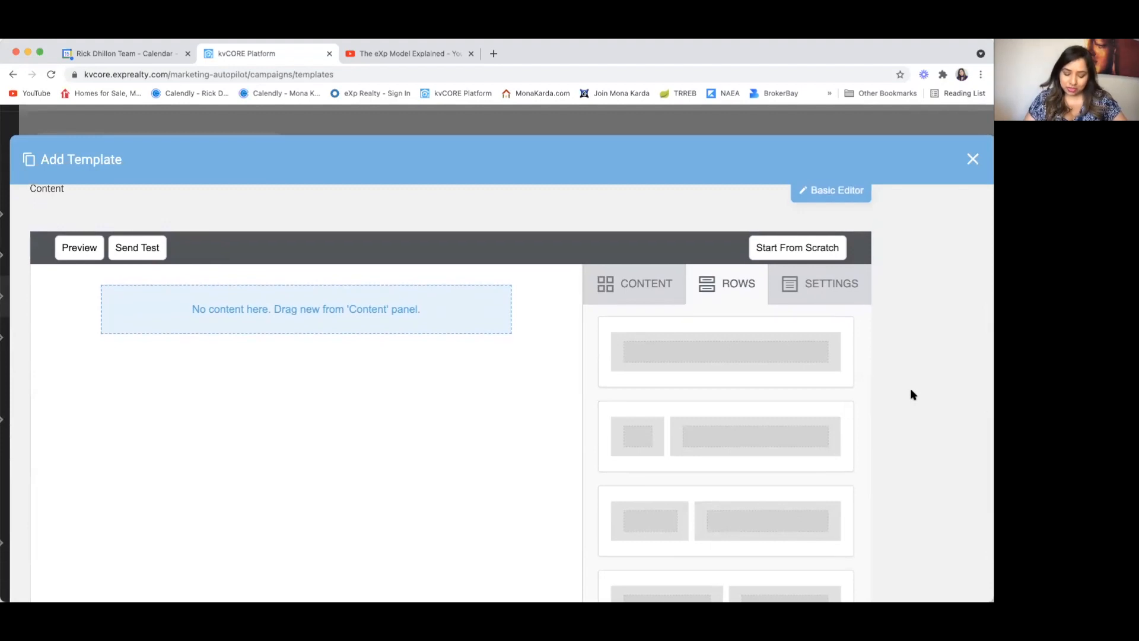
scroll(913, 395, down, 2)
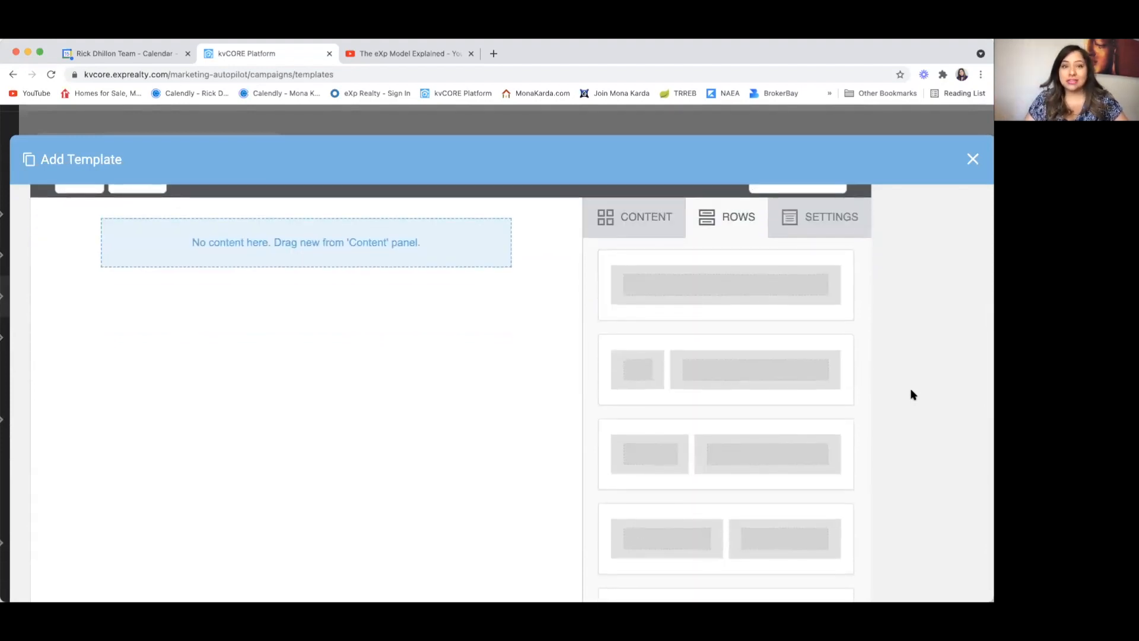
scroll(912, 394, down, 1)
scroll(912, 394, up, 4)
scroll(912, 395, down, 2)
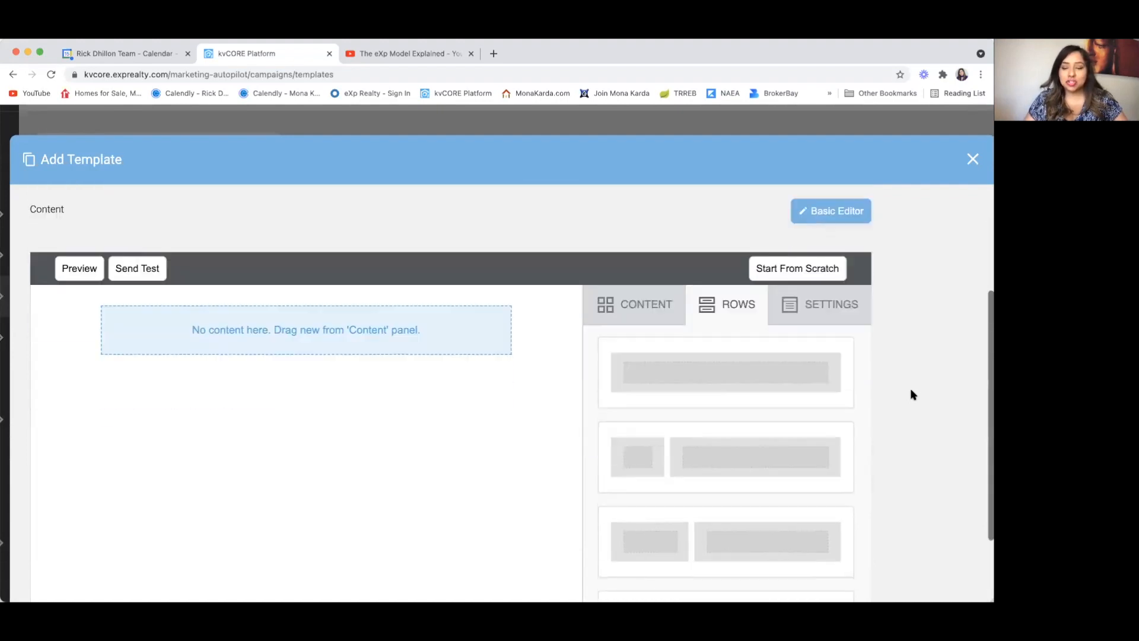
scroll(912, 395, down, 3)
scroll(912, 395, up, 2)
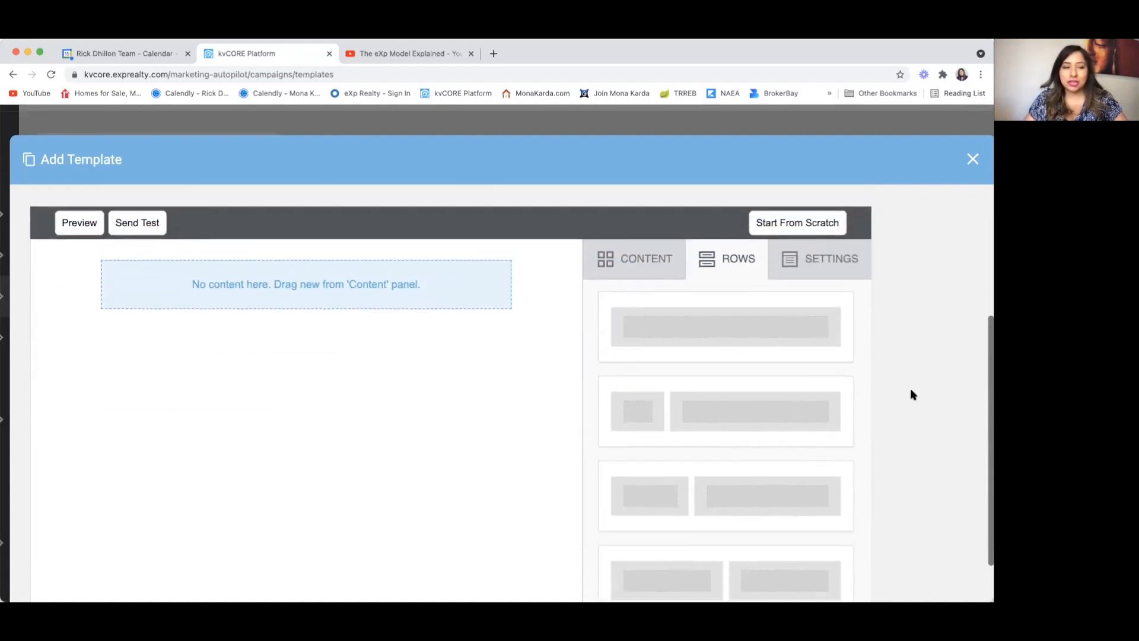
scroll(913, 394, up, 1)
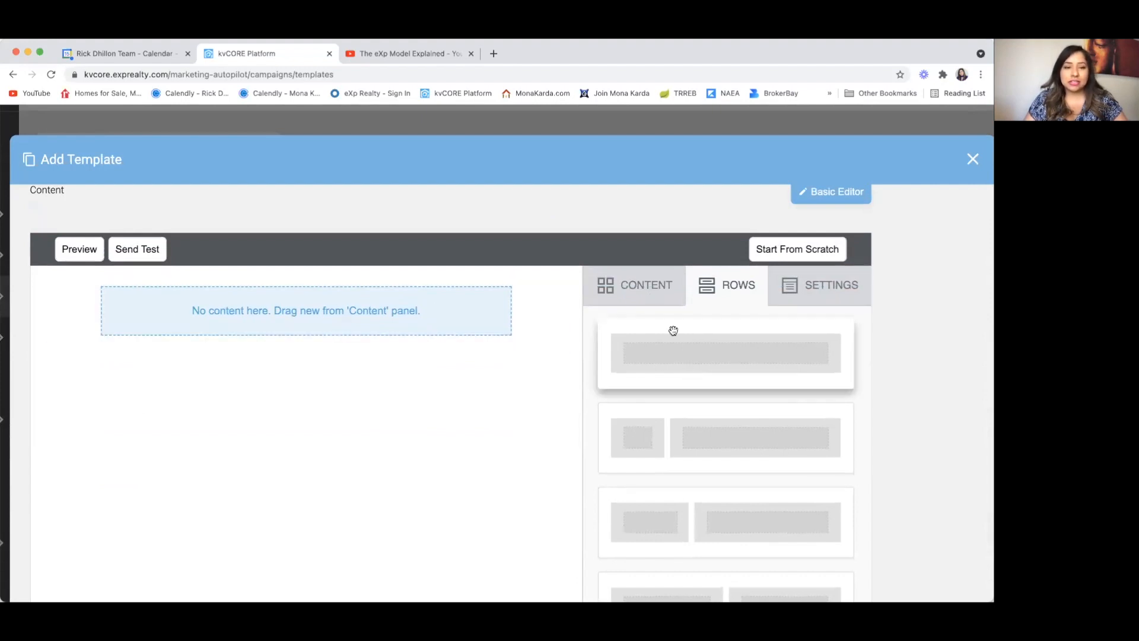
Step: Drop three more single-column rows beneath the first, giving four stacked empty rows
drag(730, 369, 276, 323)
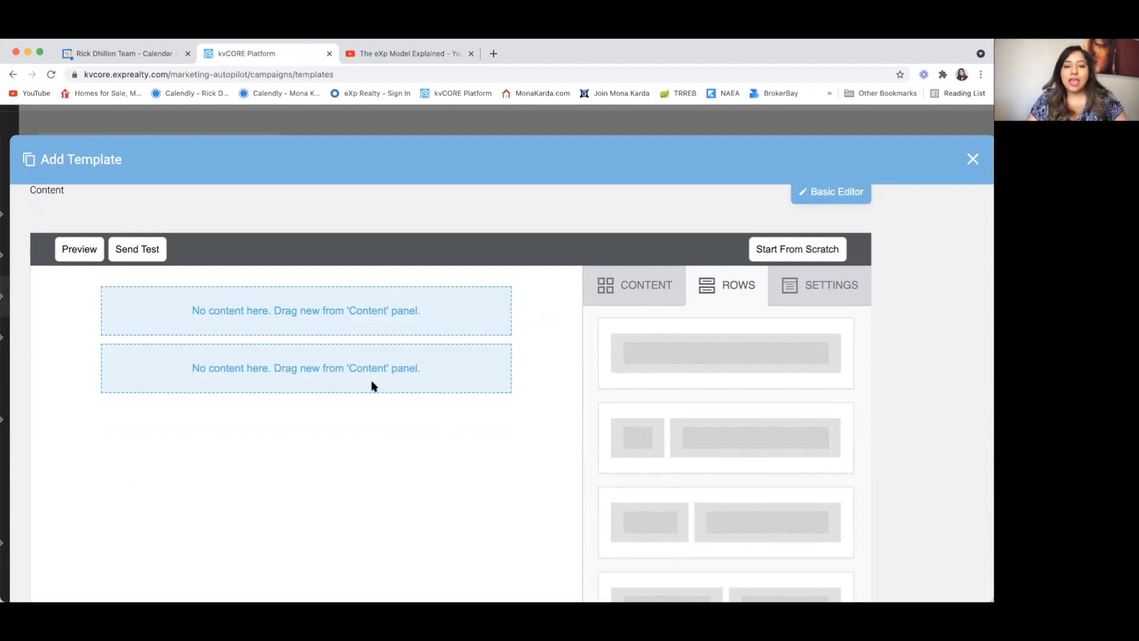
scroll(372, 386, down, 1)
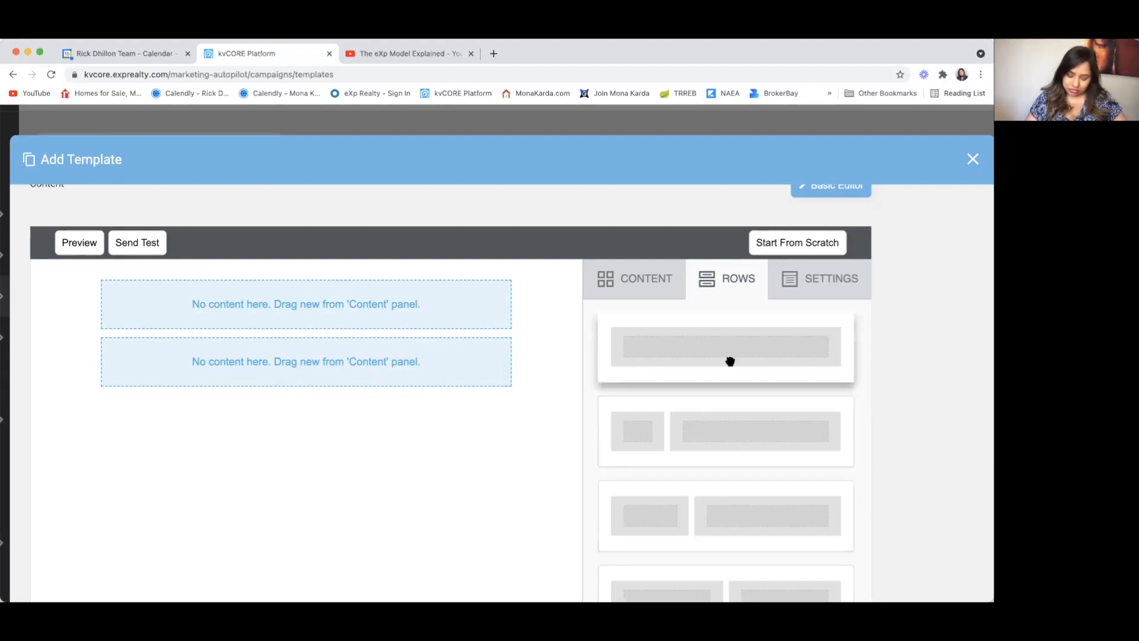
drag(736, 352, 252, 387)
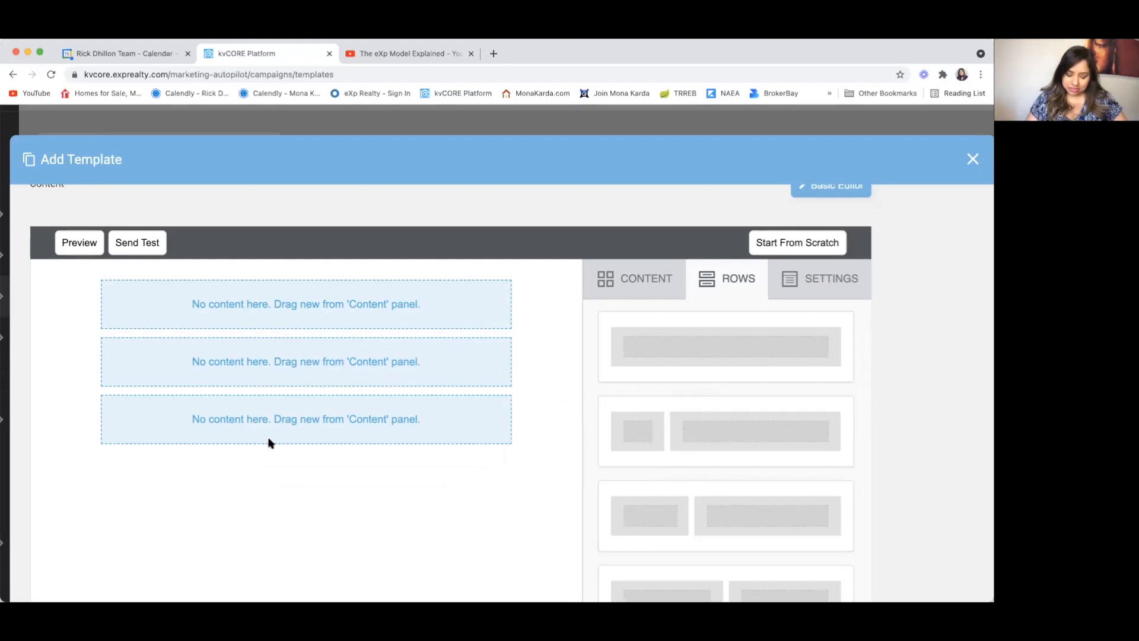
scroll(297, 473, down, 2)
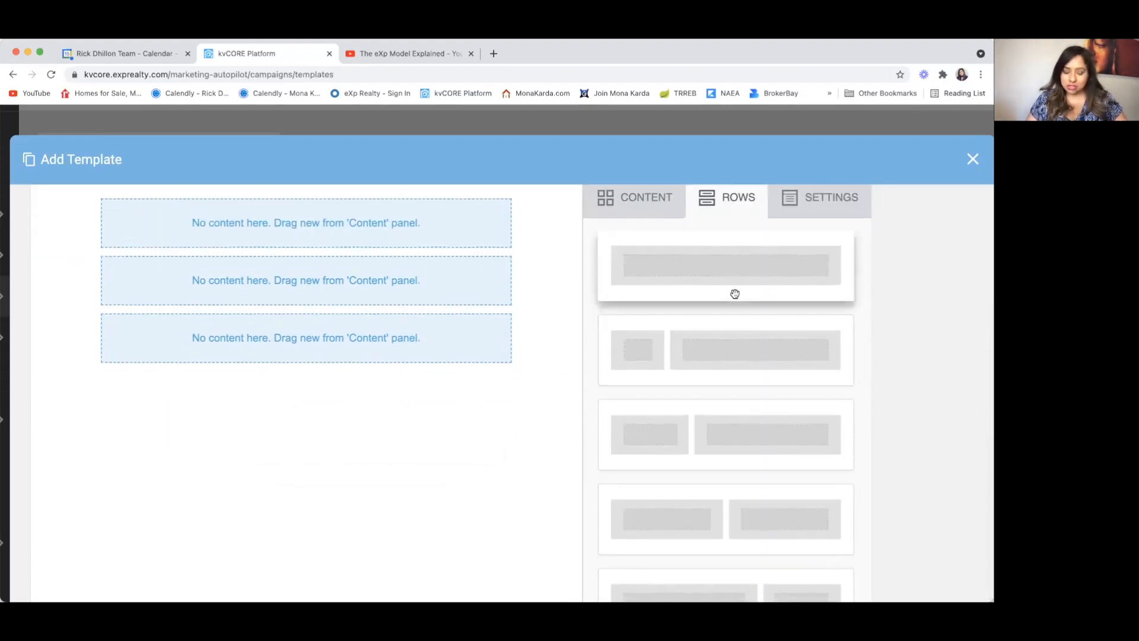
drag(740, 277, 318, 368)
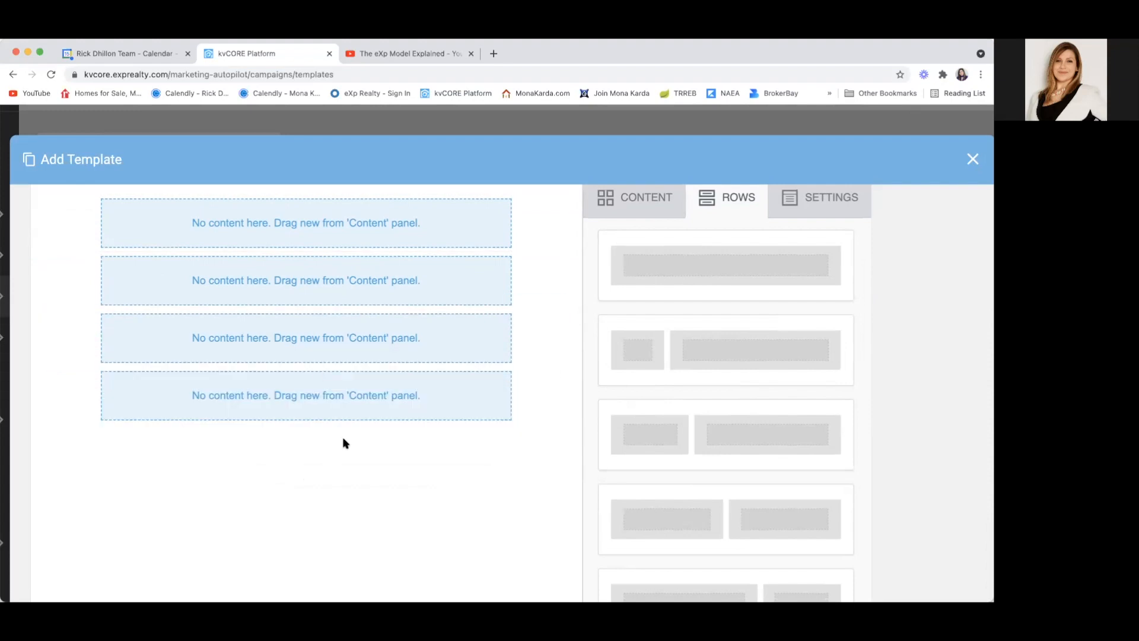
scroll(358, 456, down, 1)
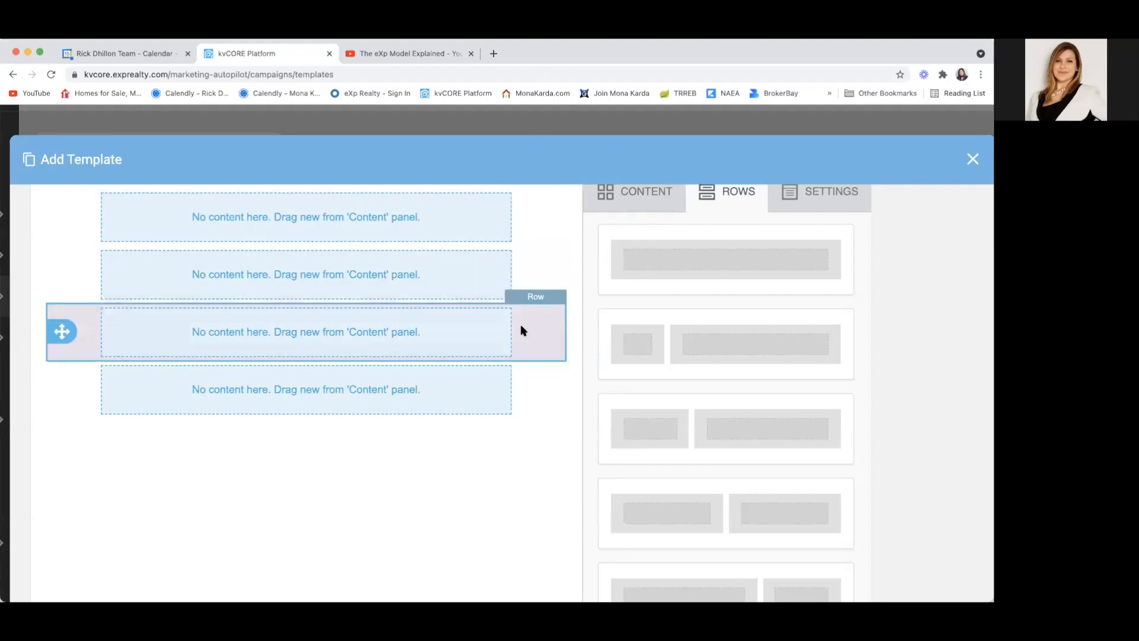
Step: Add a fifth single-column row, then a two-column row beneath it
scroll(521, 326, down, 1)
scroll(521, 324, down, 2)
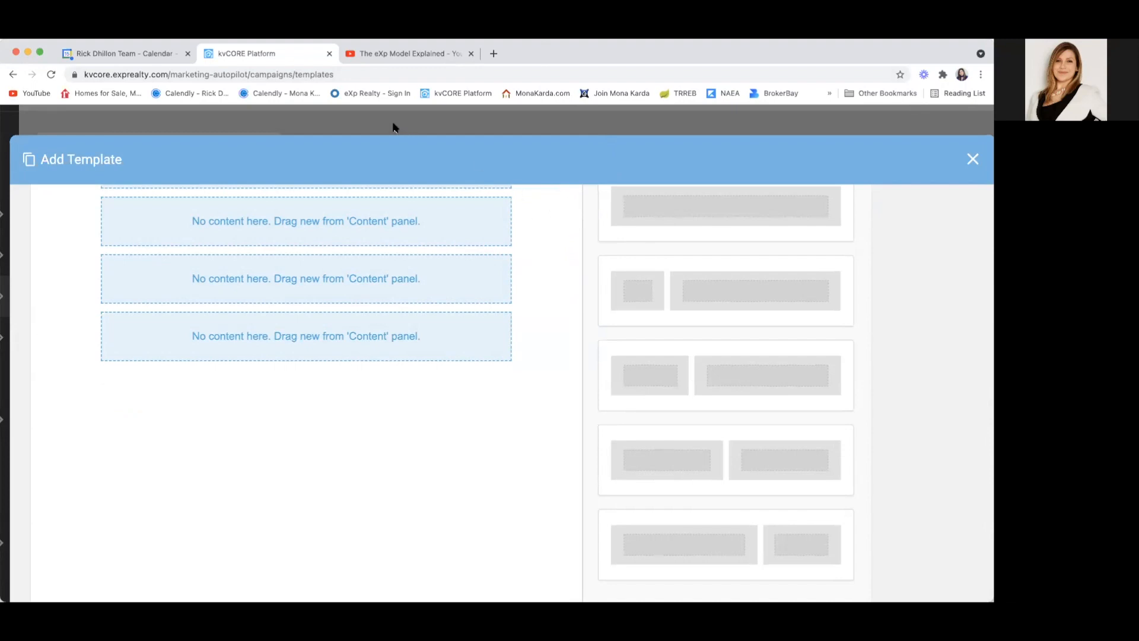
scroll(412, 297, down, 1)
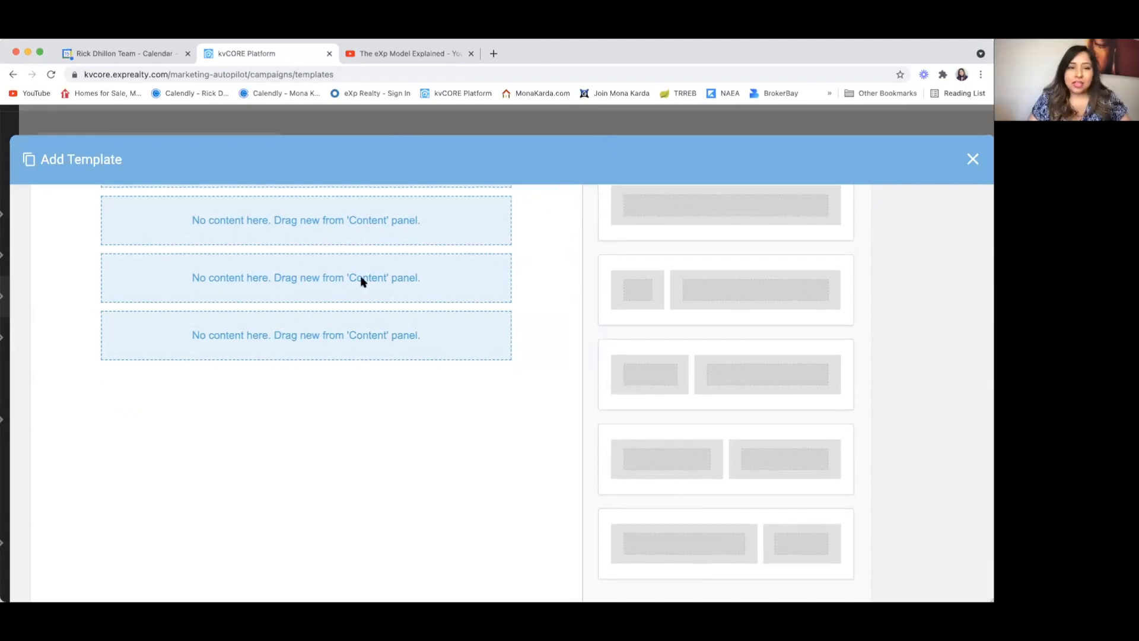
scroll(342, 309, up, 2)
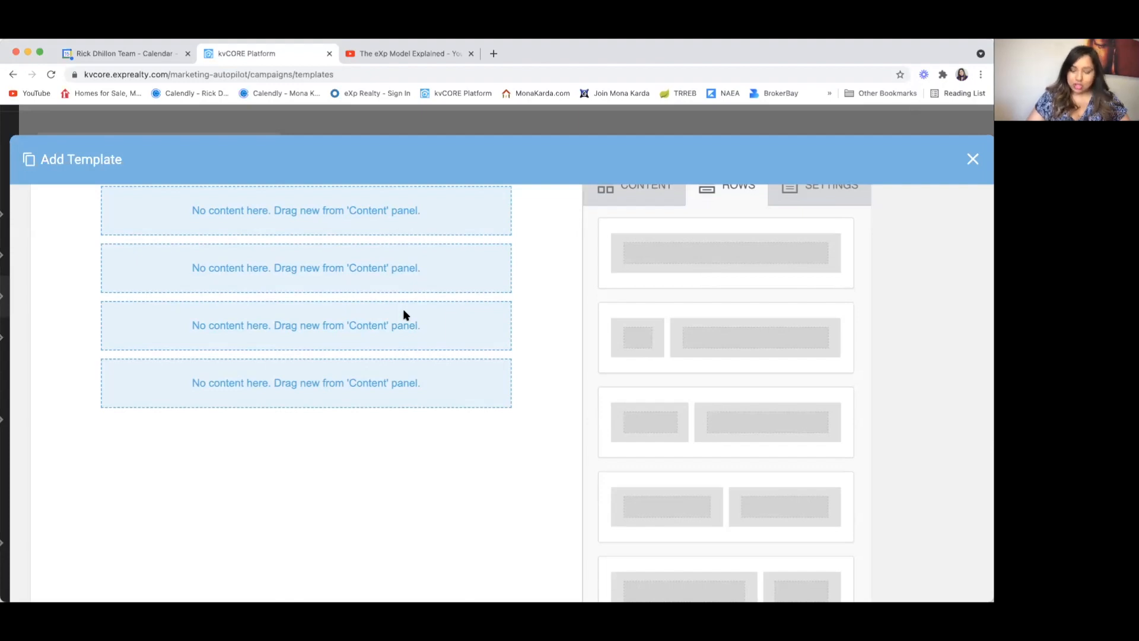
scroll(701, 409, down, 1)
scroll(700, 409, up, 1)
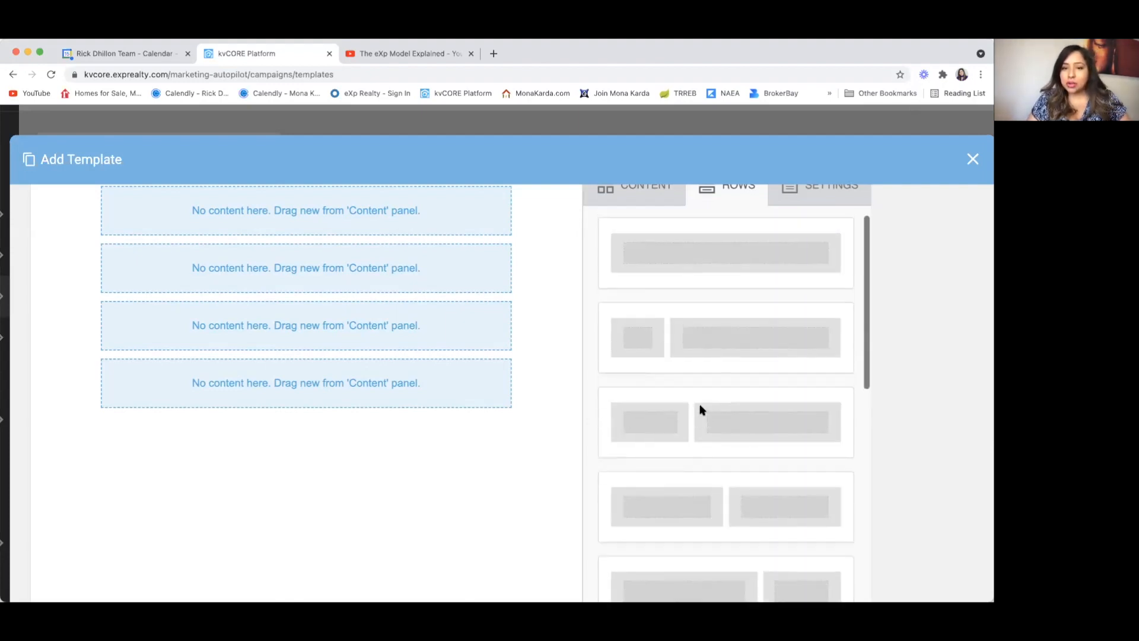
drag(727, 259, 296, 409)
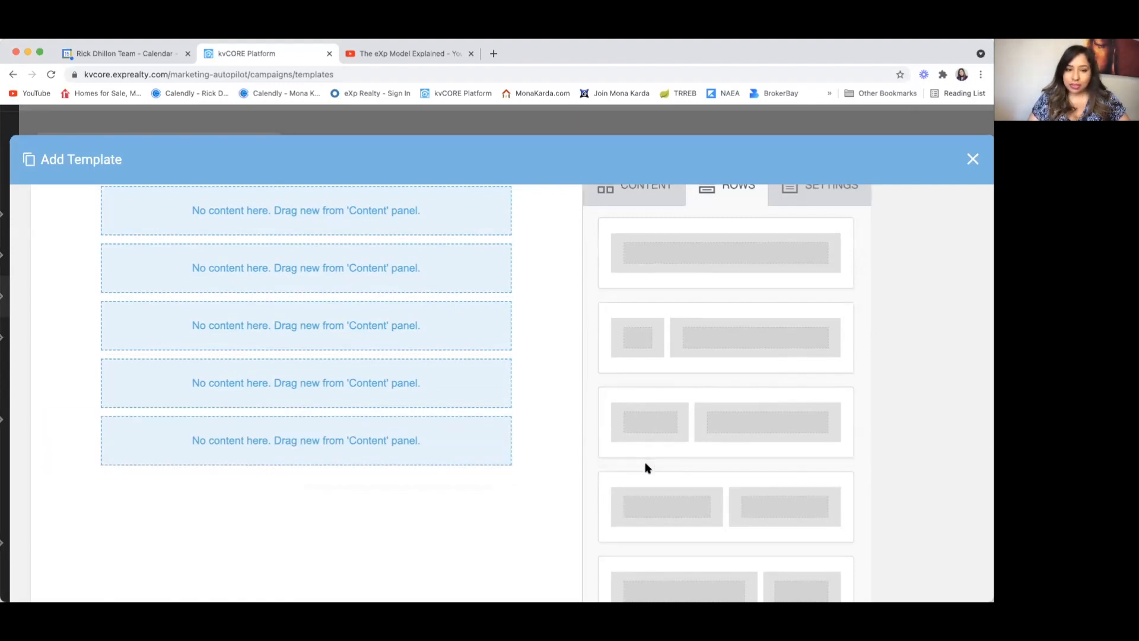
scroll(696, 460, down, 2)
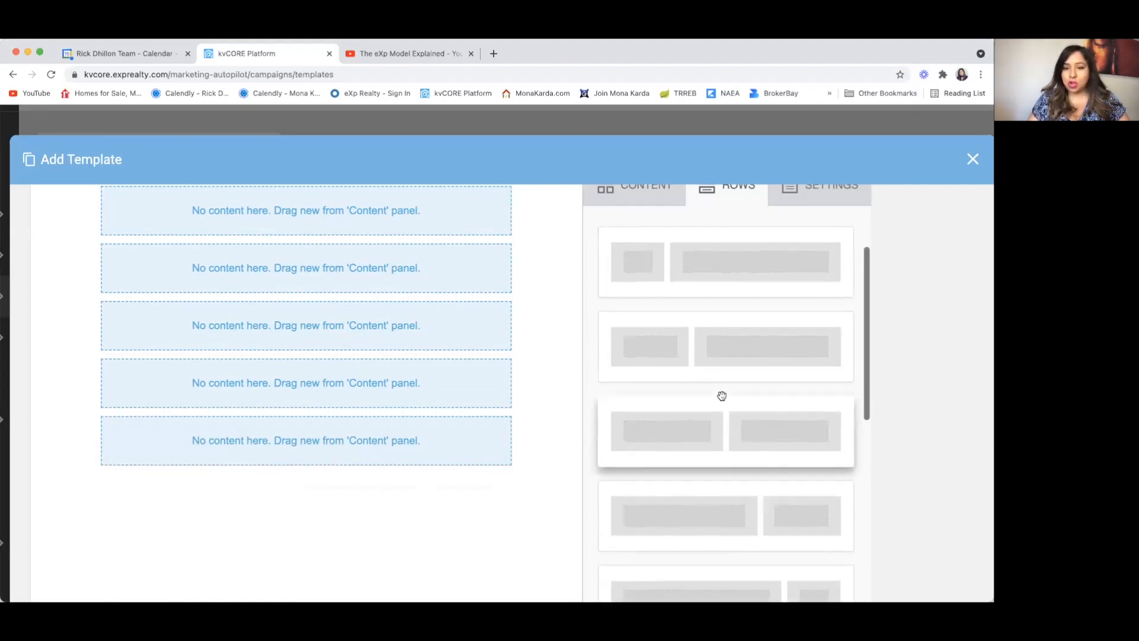
drag(725, 409, 274, 473)
drag(282, 466, 283, 469)
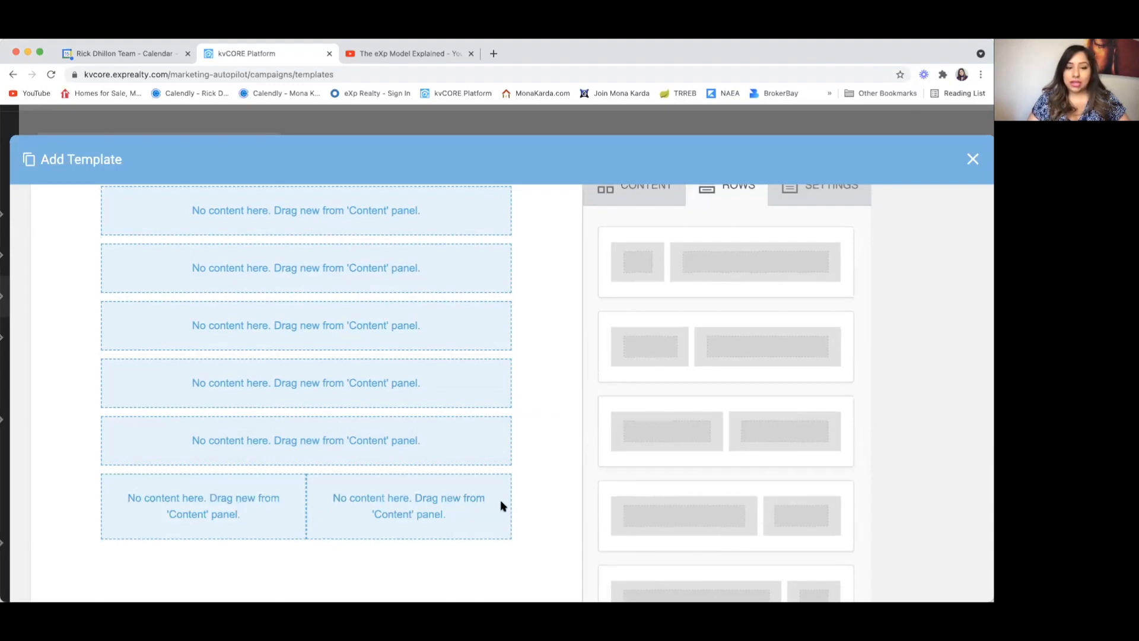
Step: Add a single-column row under the two-column row, then two three-column rows at the bottom
scroll(681, 491, down, 2)
scroll(396, 518, down, 1)
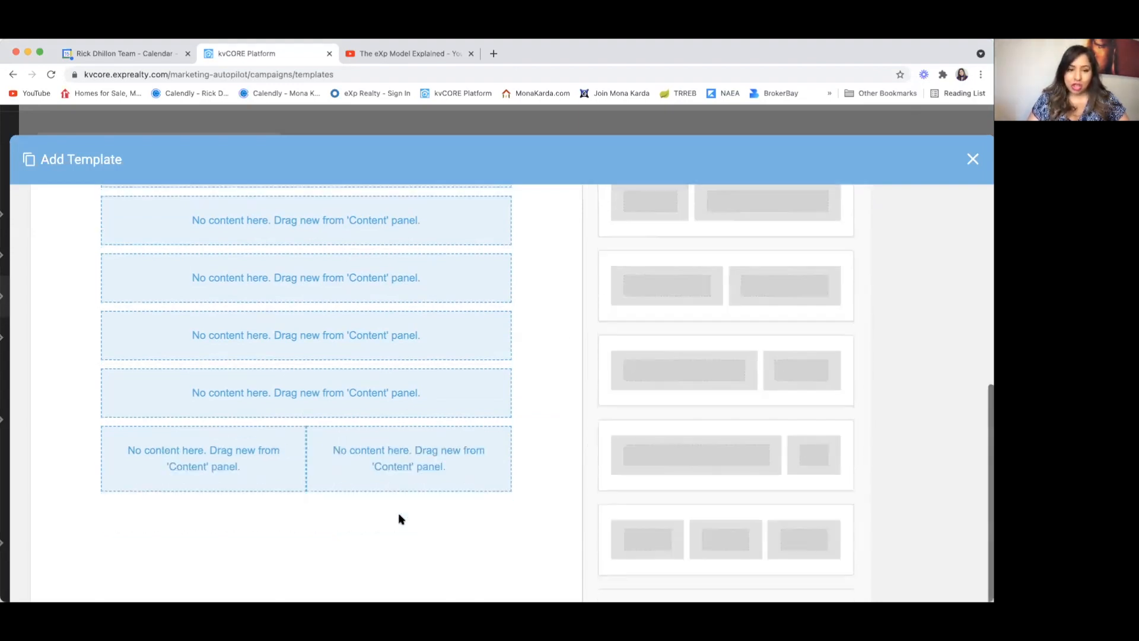
scroll(398, 517, down, 1)
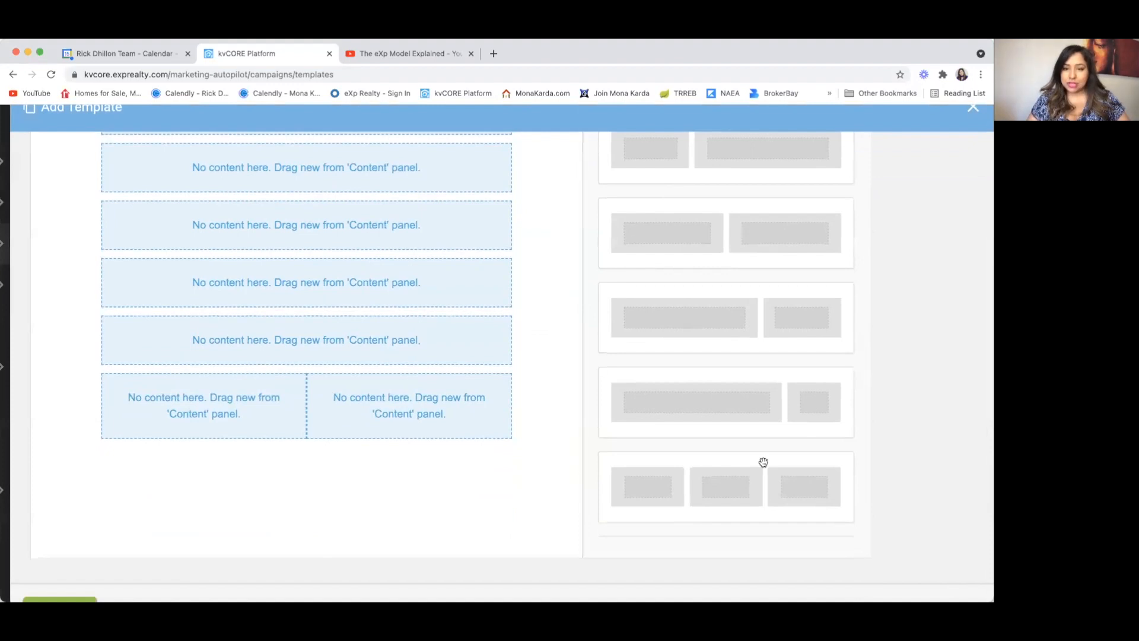
scroll(756, 284, up, 5)
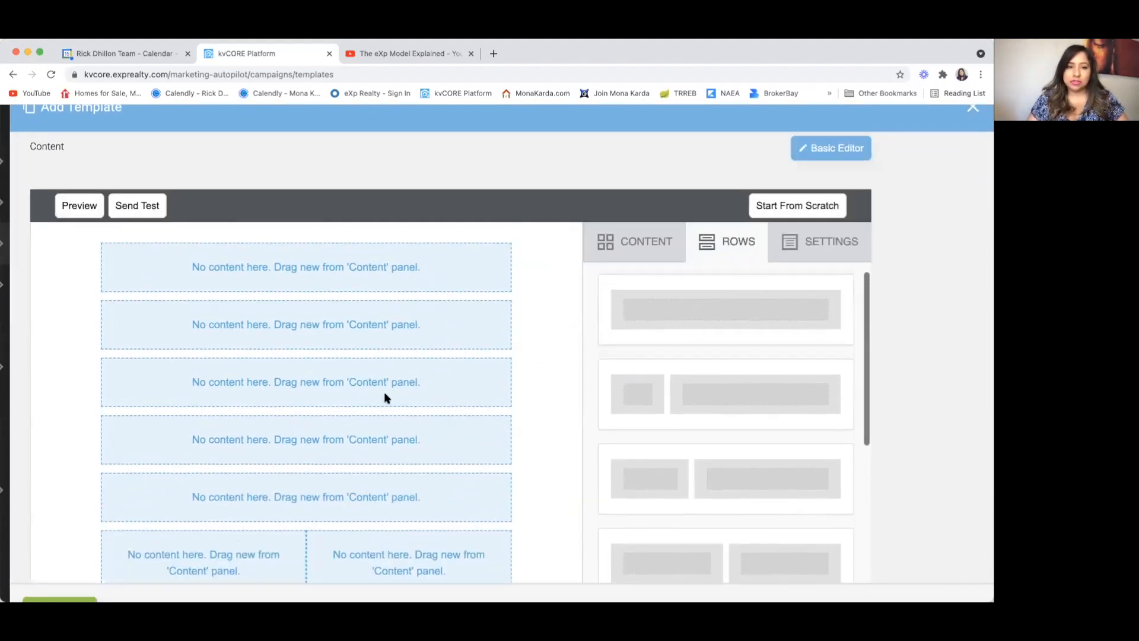
scroll(386, 397, down, 3)
drag(676, 221, 295, 506)
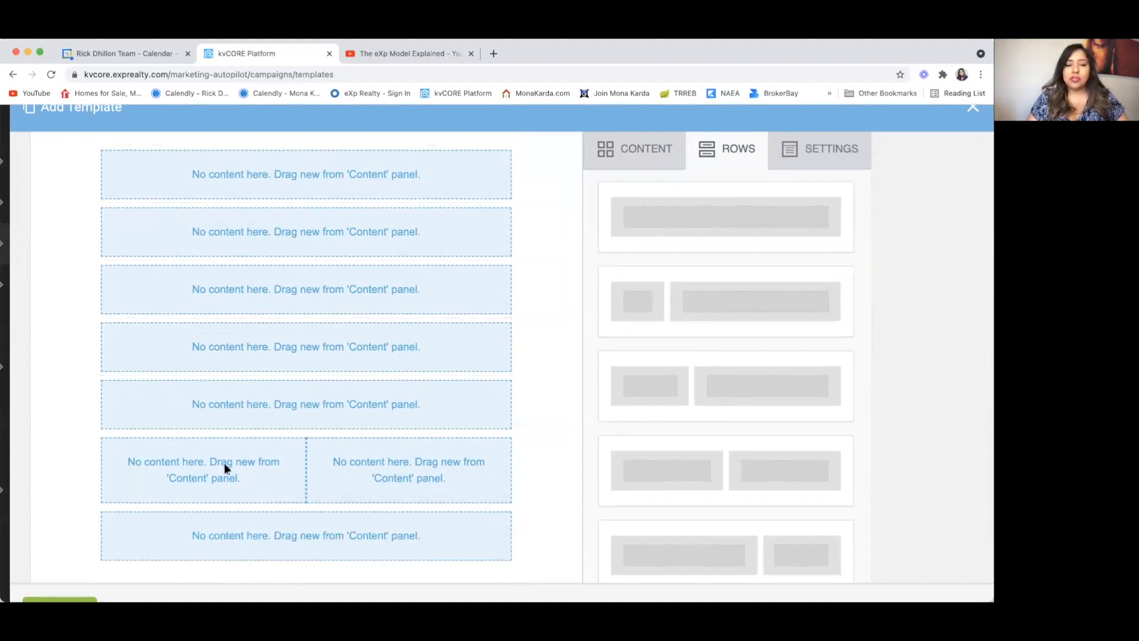
scroll(225, 468, down, 2)
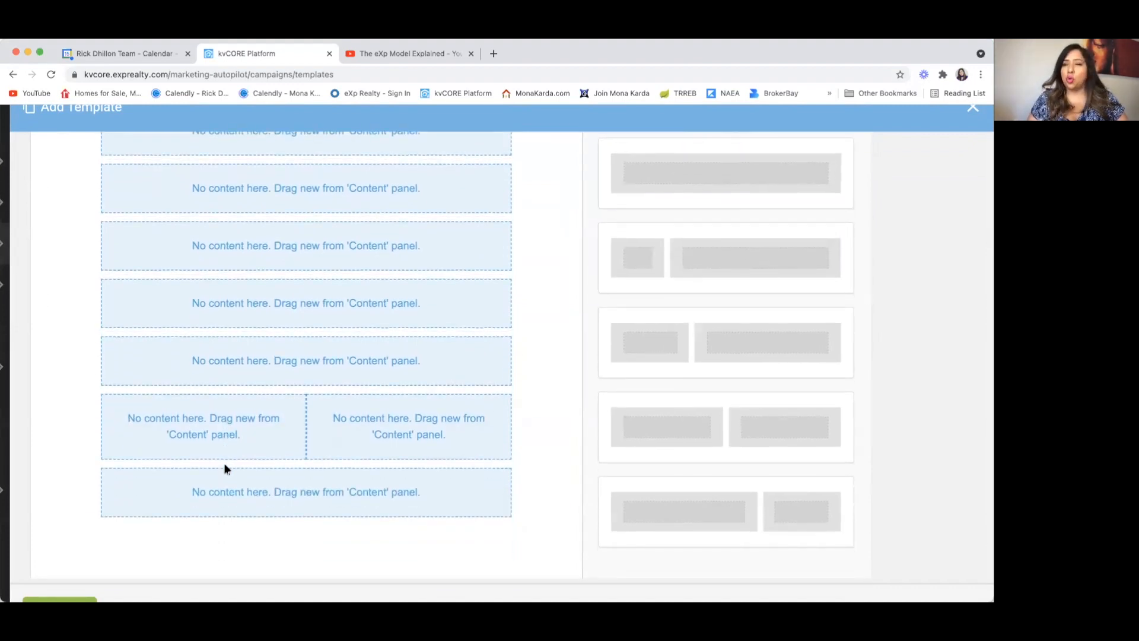
scroll(225, 469, down, 1)
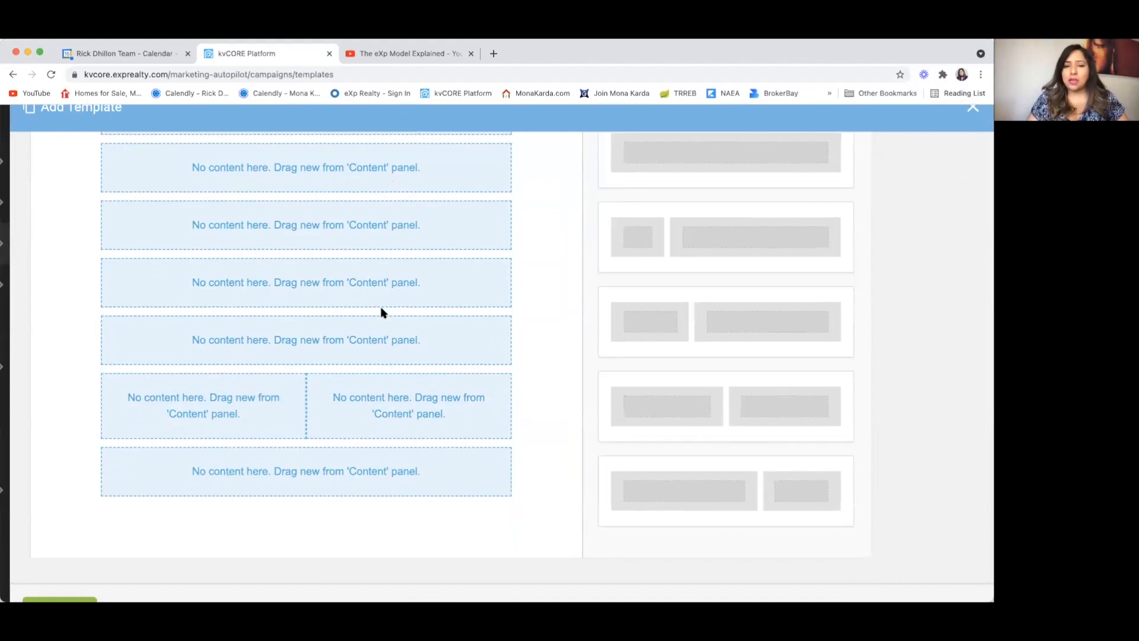
scroll(693, 427, down, 5)
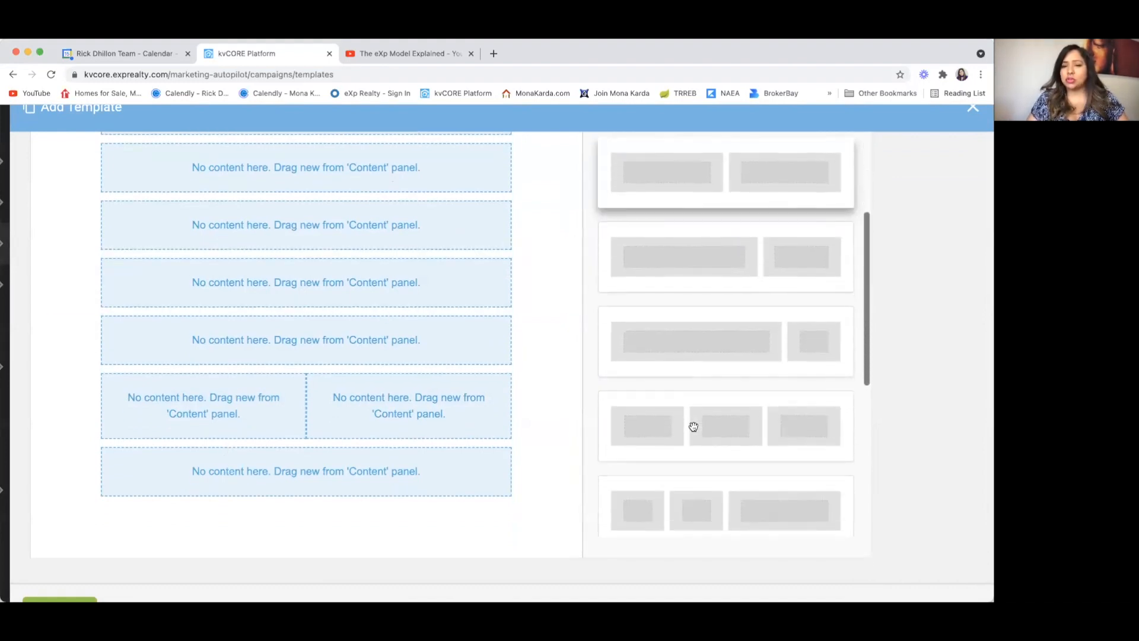
drag(736, 401, 304, 487)
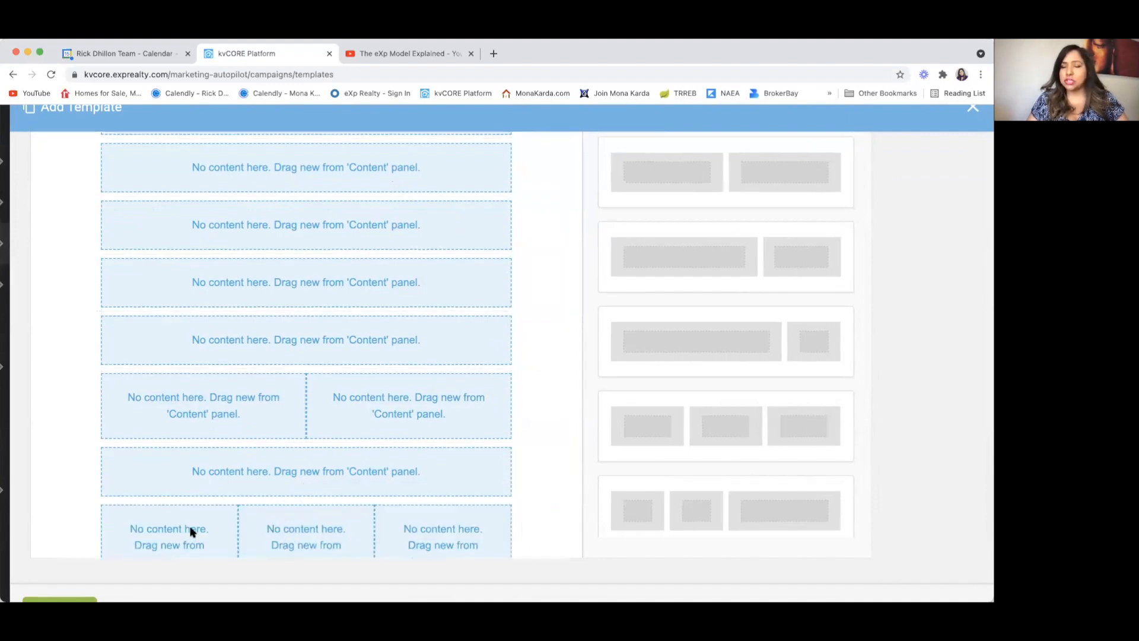
scroll(301, 536, down, 2)
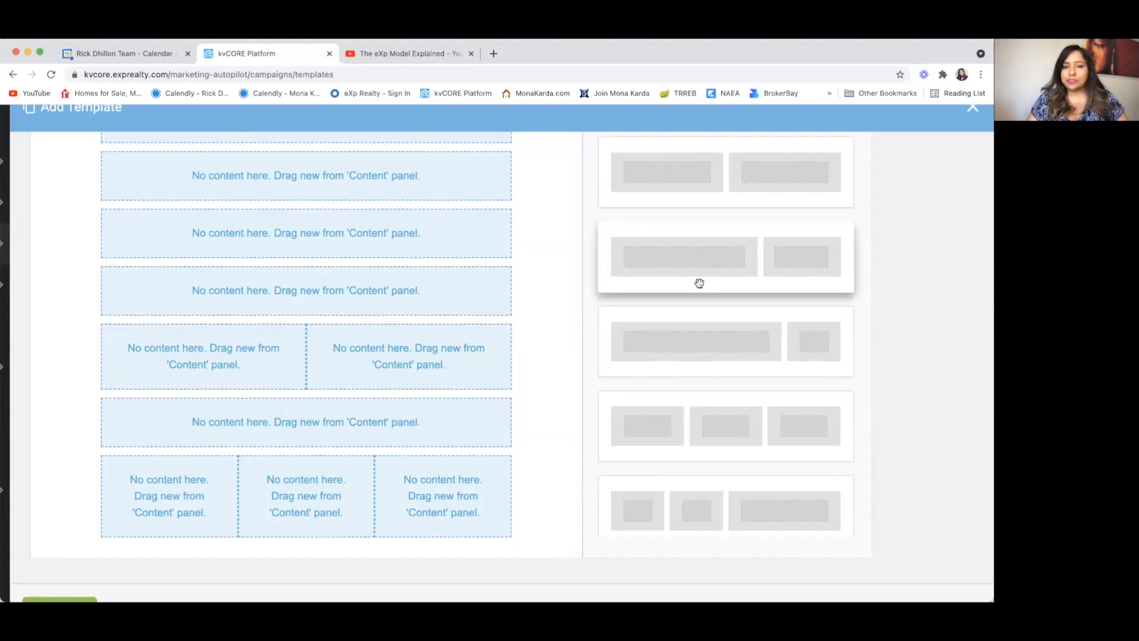
scroll(700, 281, up, 3)
scroll(700, 282, down, 8)
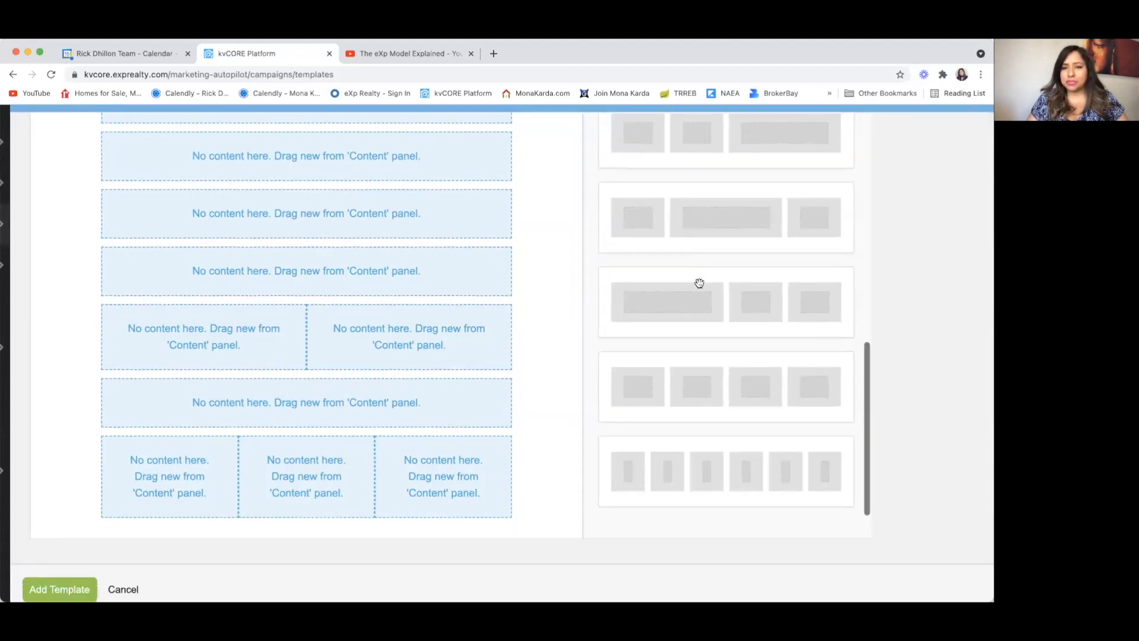
scroll(700, 281, up, 2)
drag(689, 188, 288, 505)
Step: Add one more full-width row at the very bottom, below the three-column rows
scroll(305, 440, down, 3)
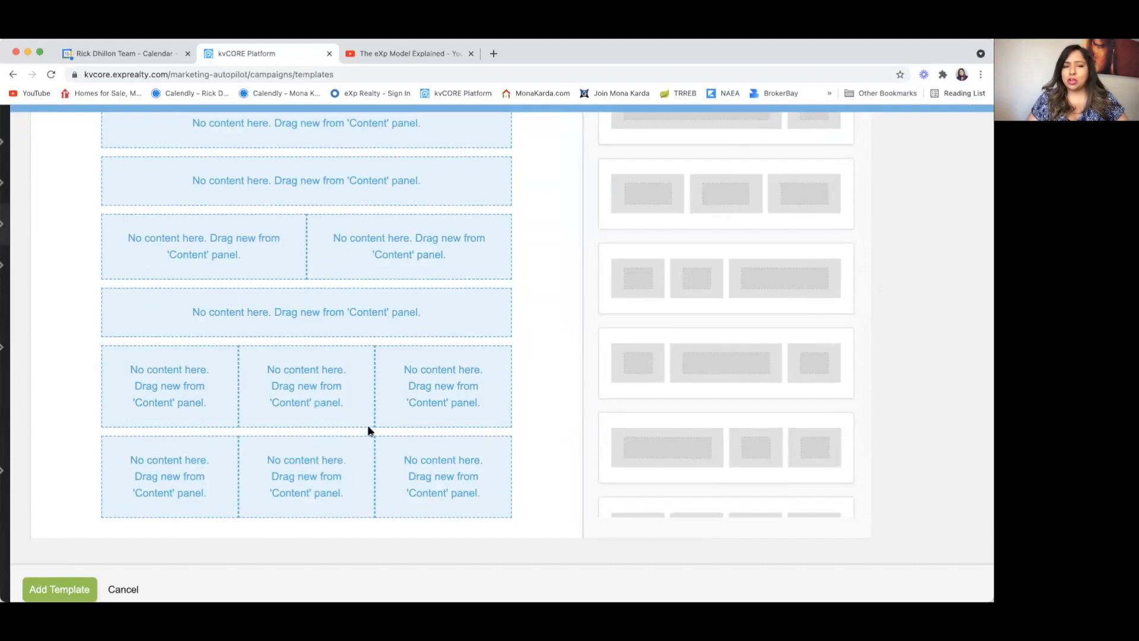
scroll(390, 390, up, 3)
scroll(390, 390, down, 4)
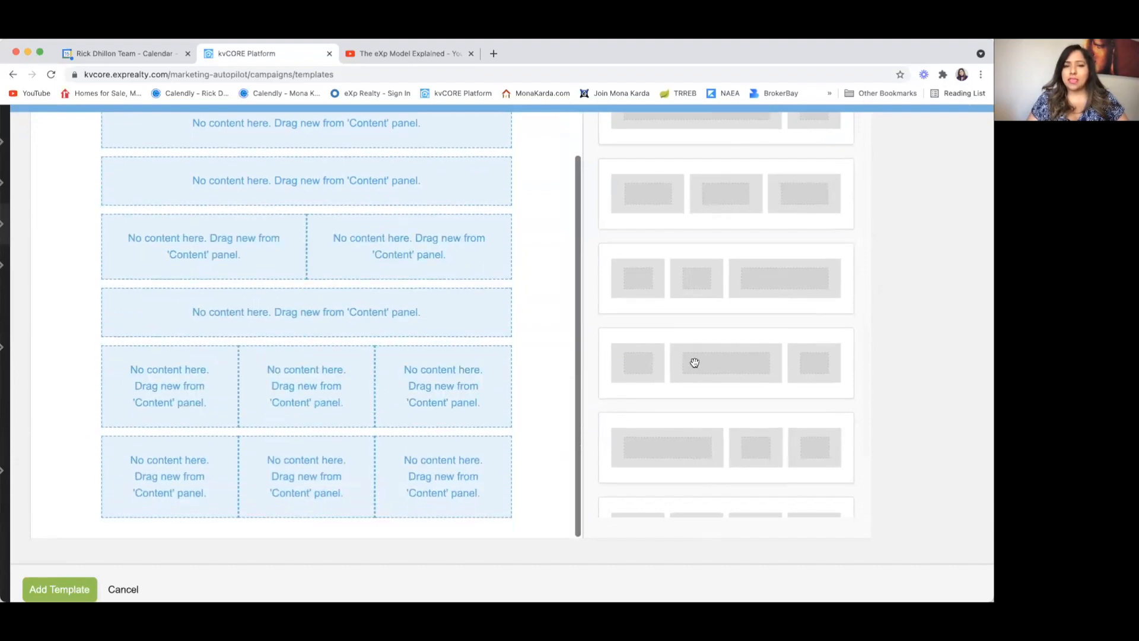
scroll(695, 363, up, 4)
scroll(695, 356, up, 2)
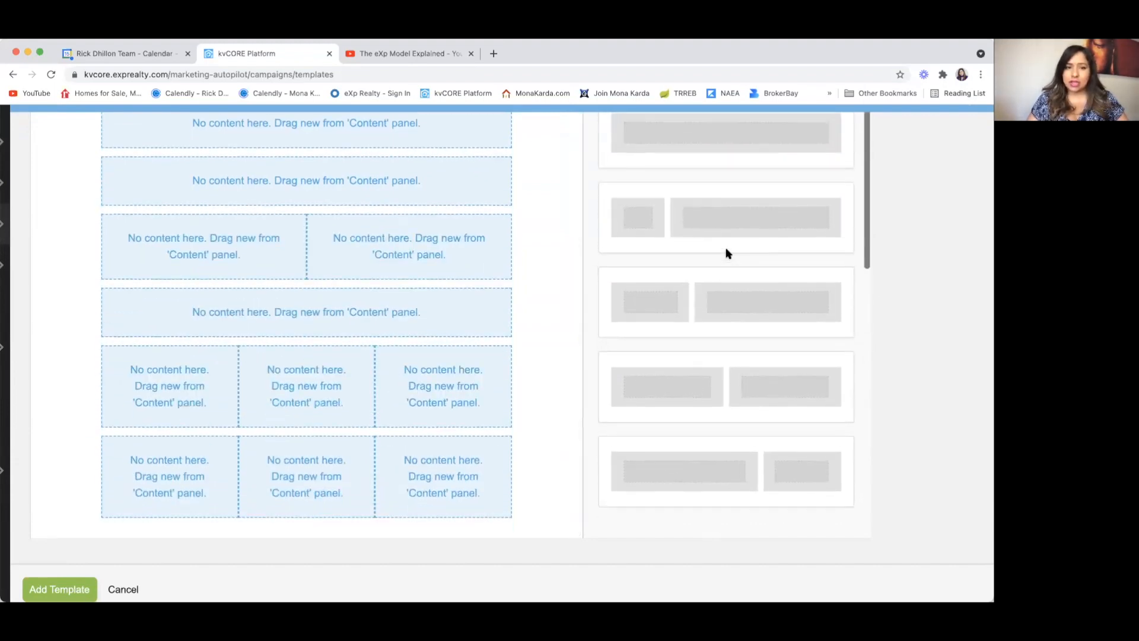
scroll(728, 254, up, 1)
drag(709, 147, 326, 527)
scroll(325, 415, up, 10)
scroll(326, 415, down, 2)
scroll(351, 303, down, 5)
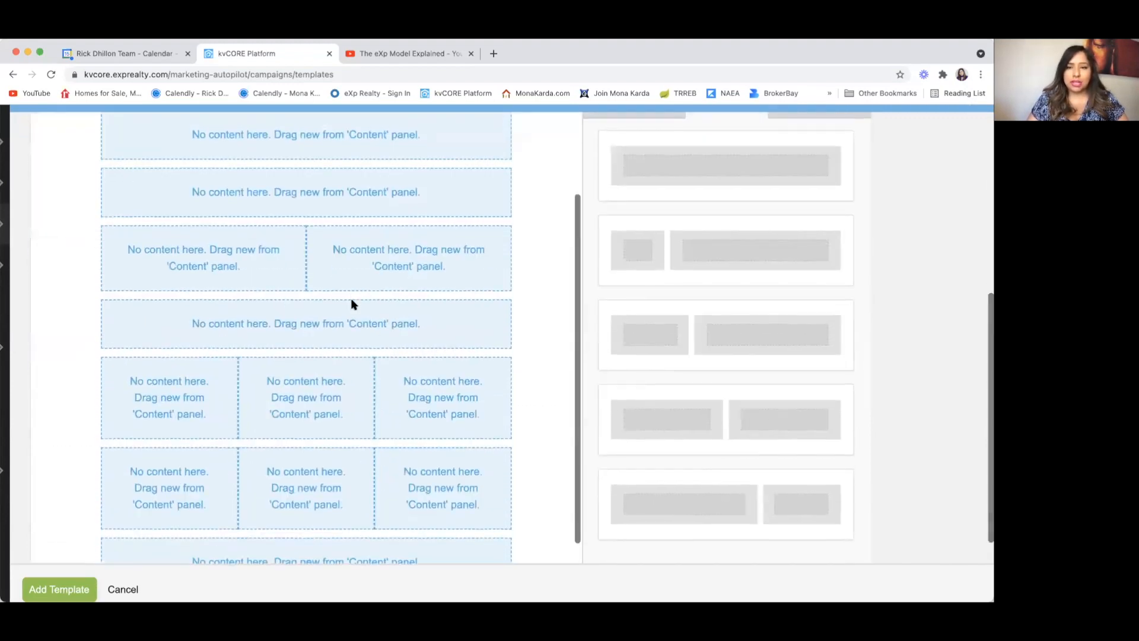
scroll(350, 304, up, 5)
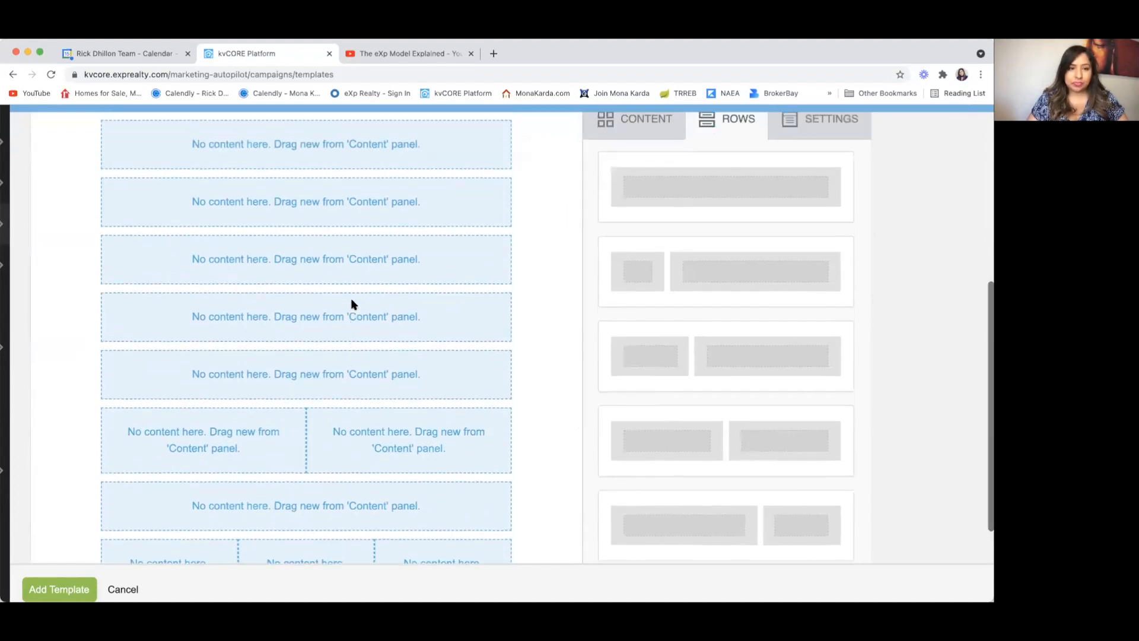
scroll(351, 304, up, 4)
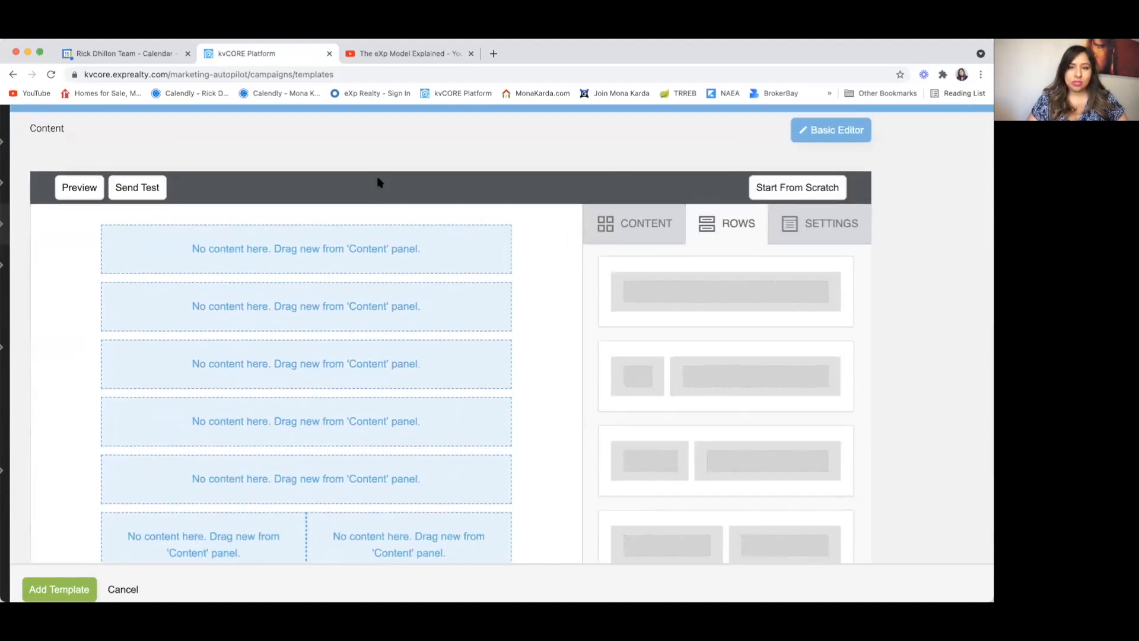
scroll(379, 182, down, 3)
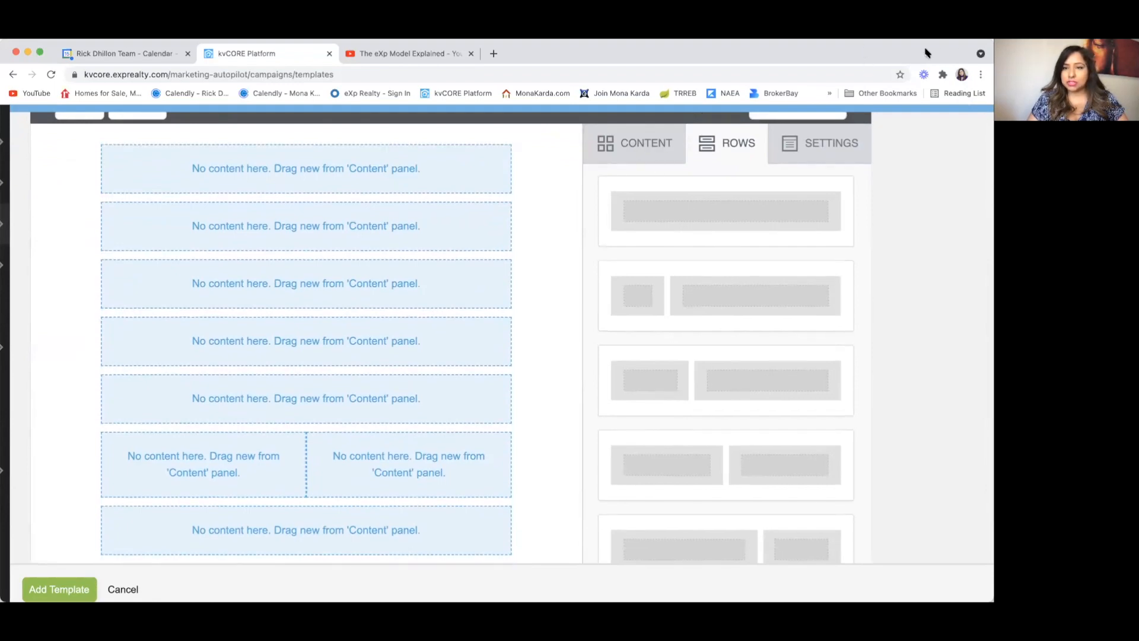
Step: Place an Image block in the top row and open the File manager via Browse
click(649, 148)
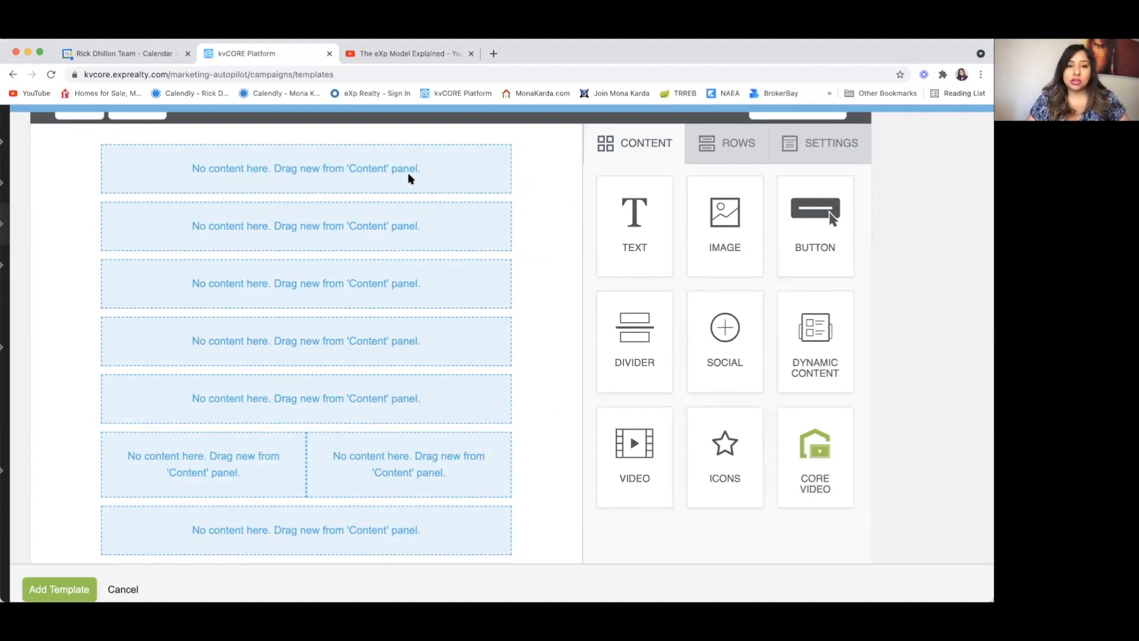
drag(742, 249, 429, 163)
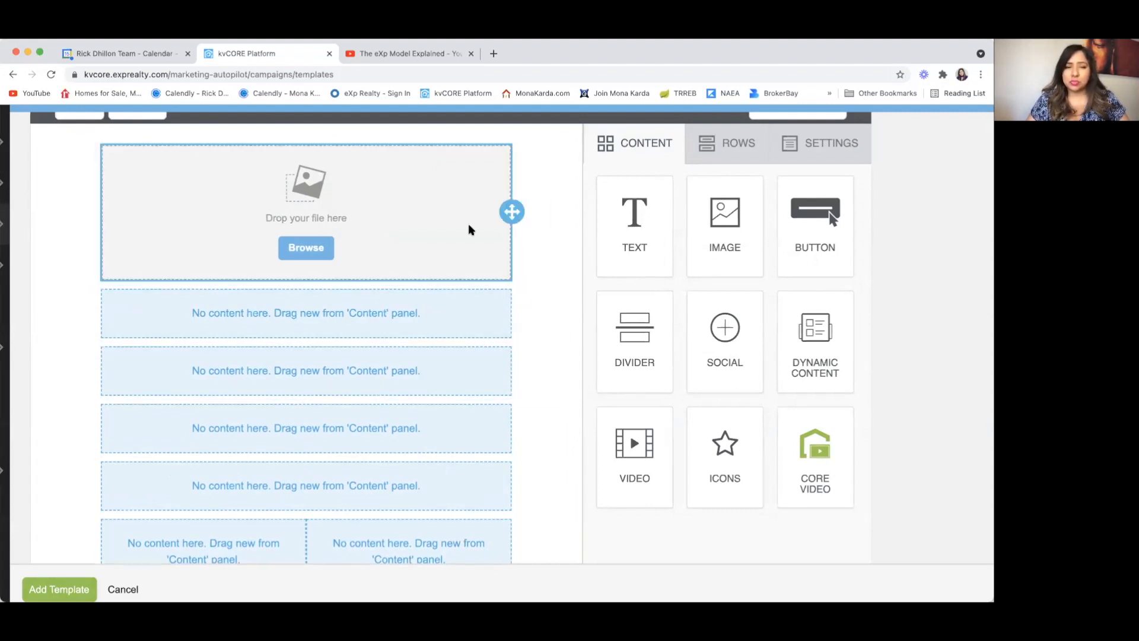
click(304, 250)
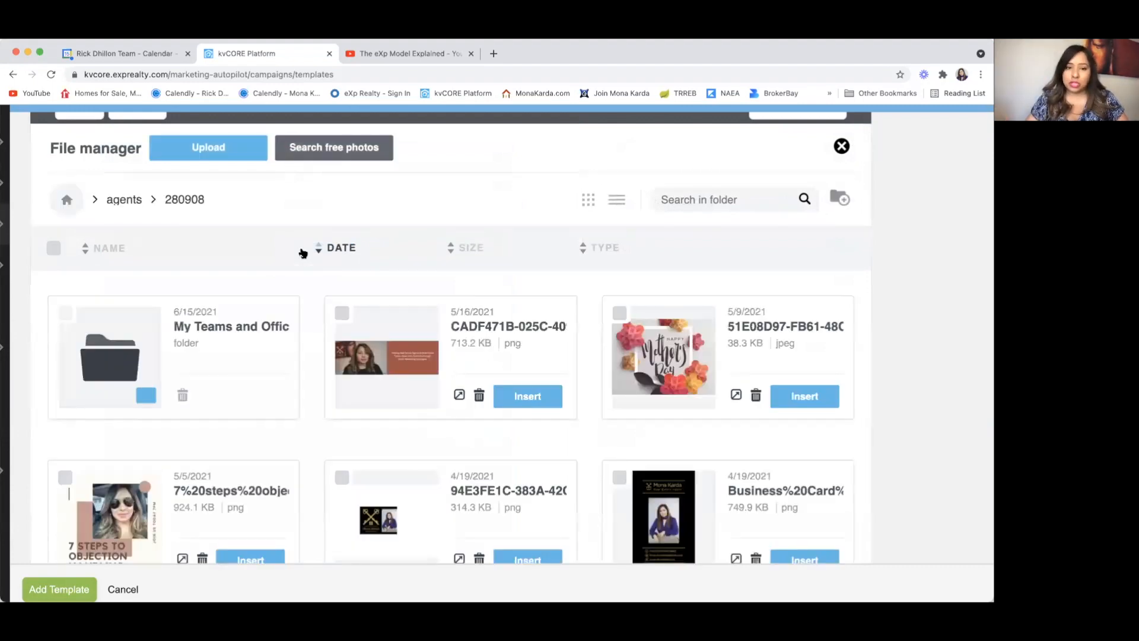
Step: Upload the red banner about helping agents scale their business and insert it in the top row
click(214, 152)
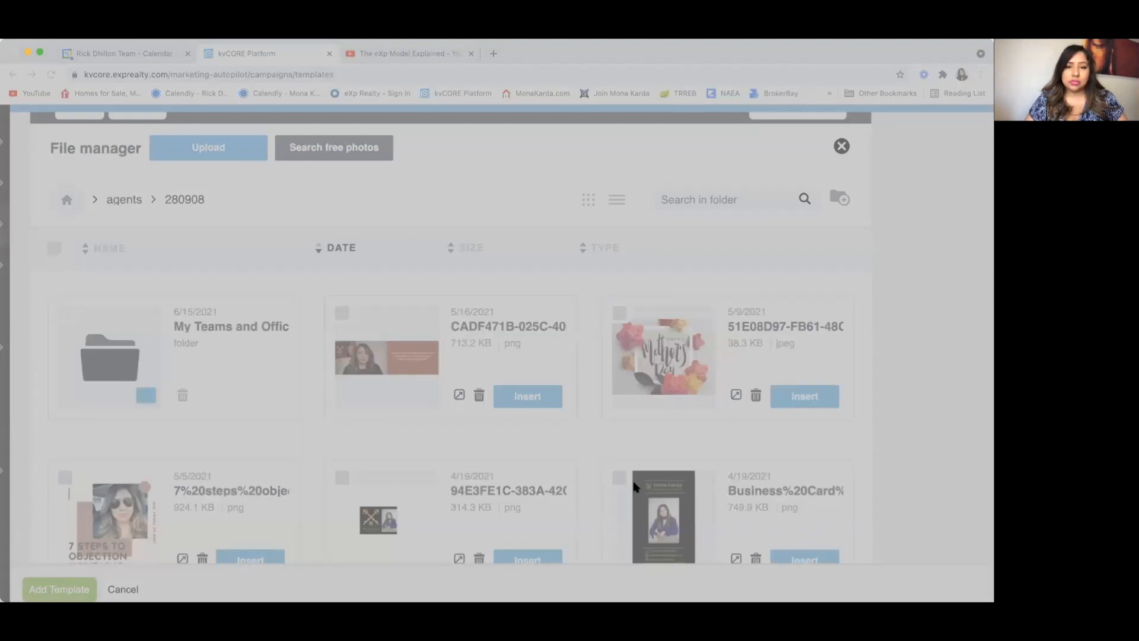
click(739, 503)
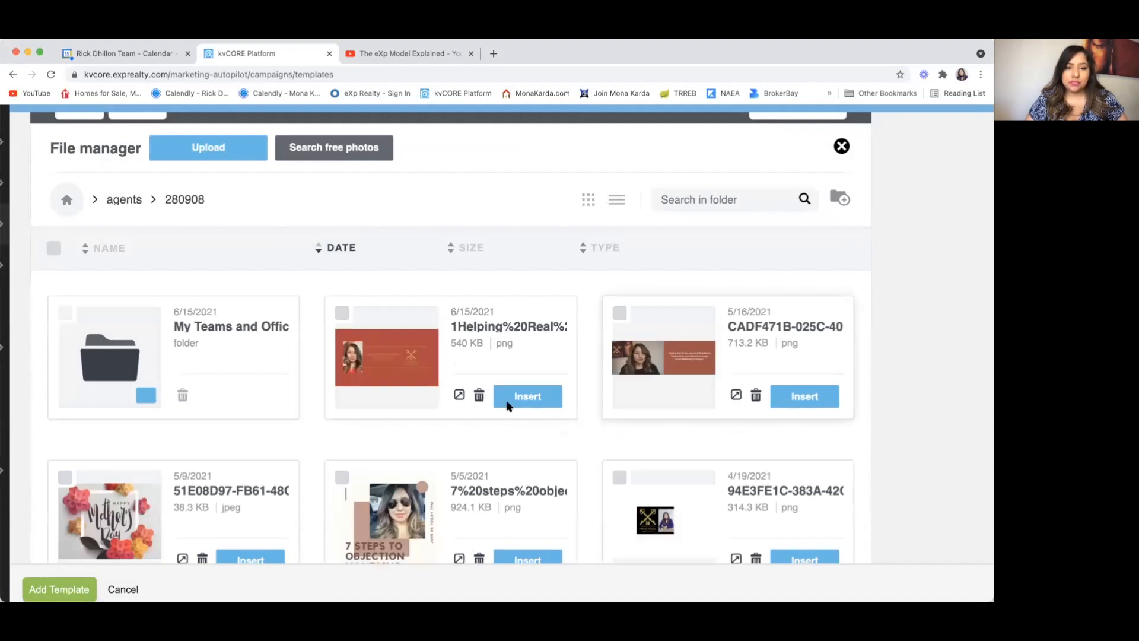
click(530, 398)
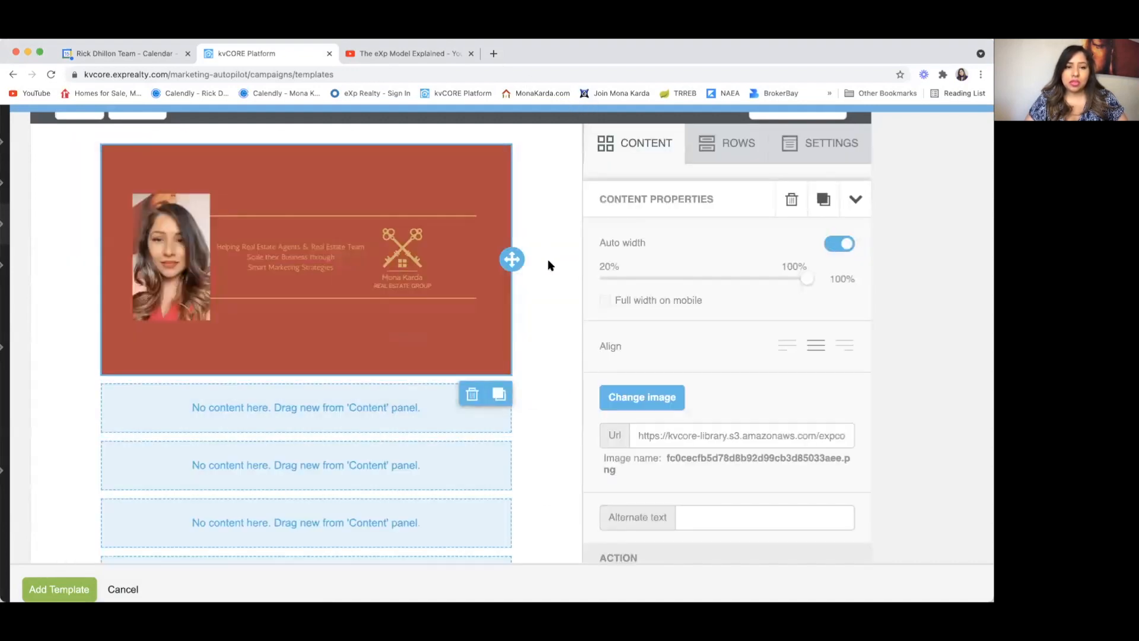
scroll(550, 265, down, 1)
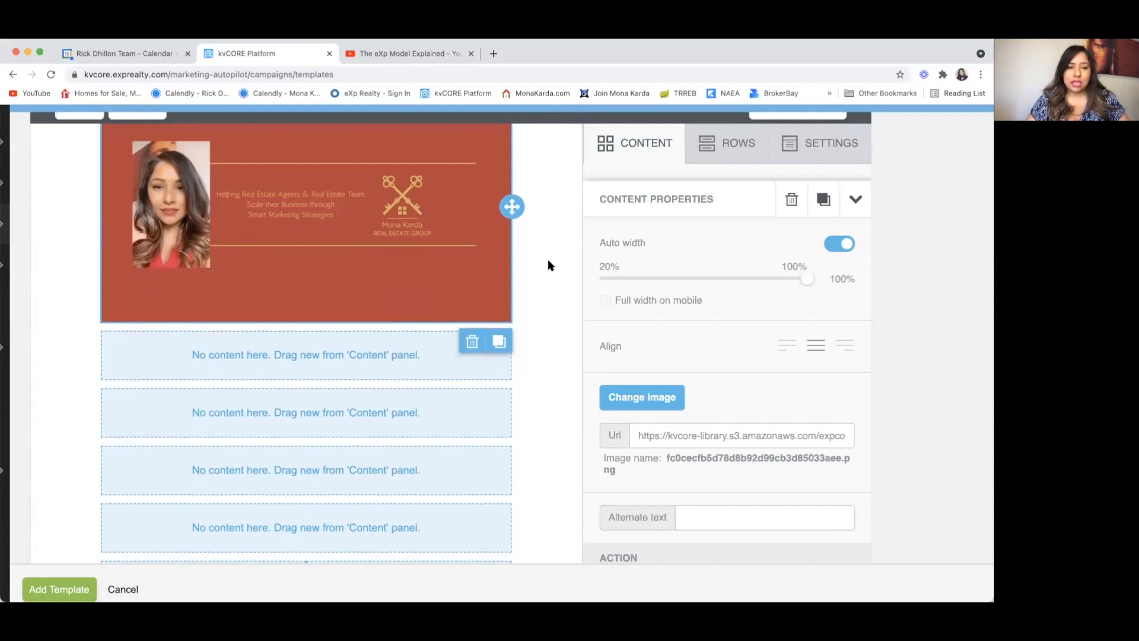
scroll(550, 265, down, 1)
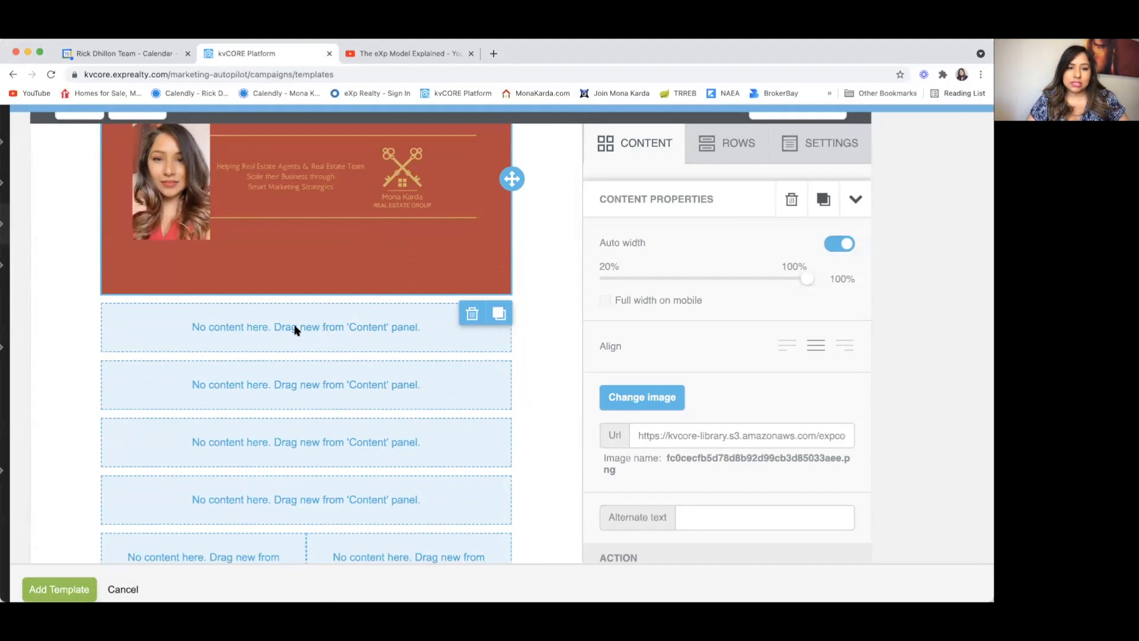
scroll(361, 333, down, 1)
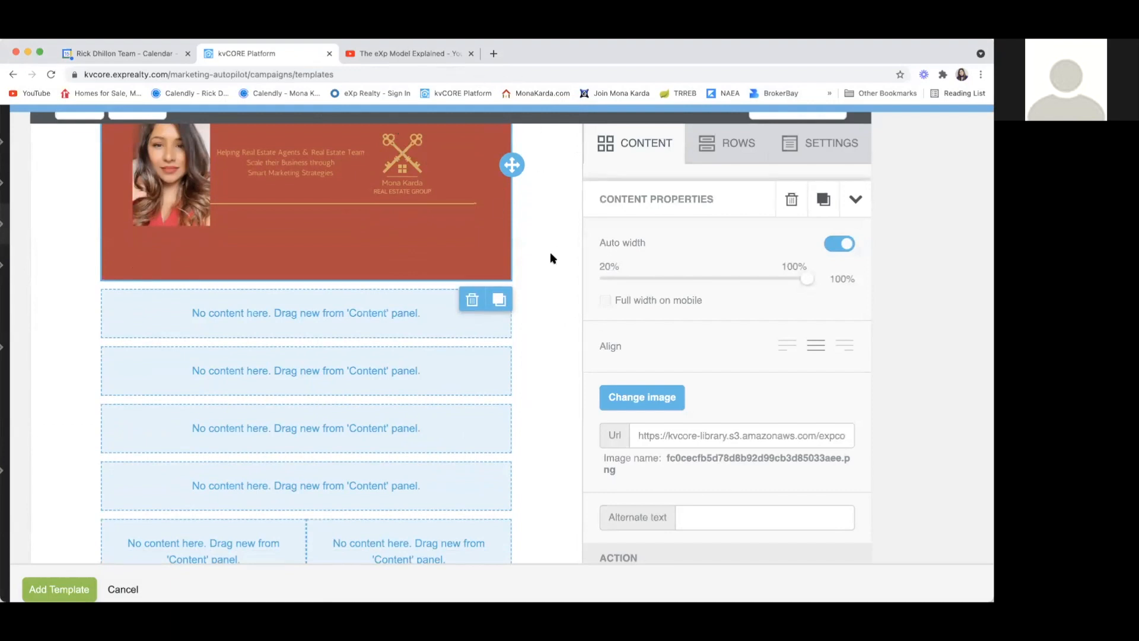
scroll(468, 262, down, 1)
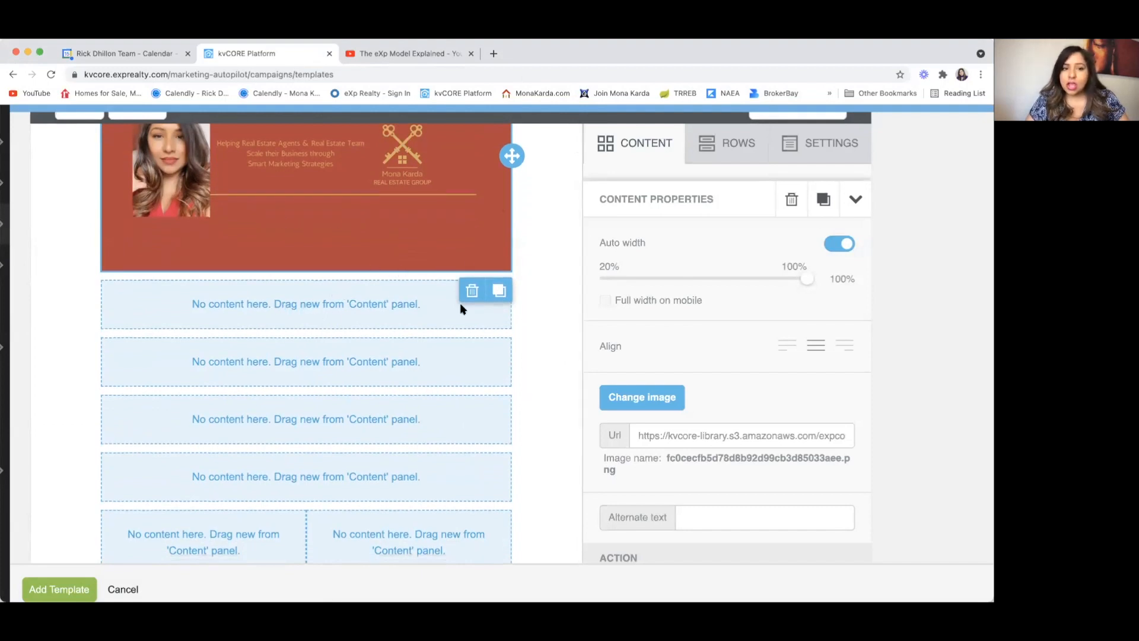
Step: Add a text block and a divider directly below the banner
click(729, 147)
click(635, 143)
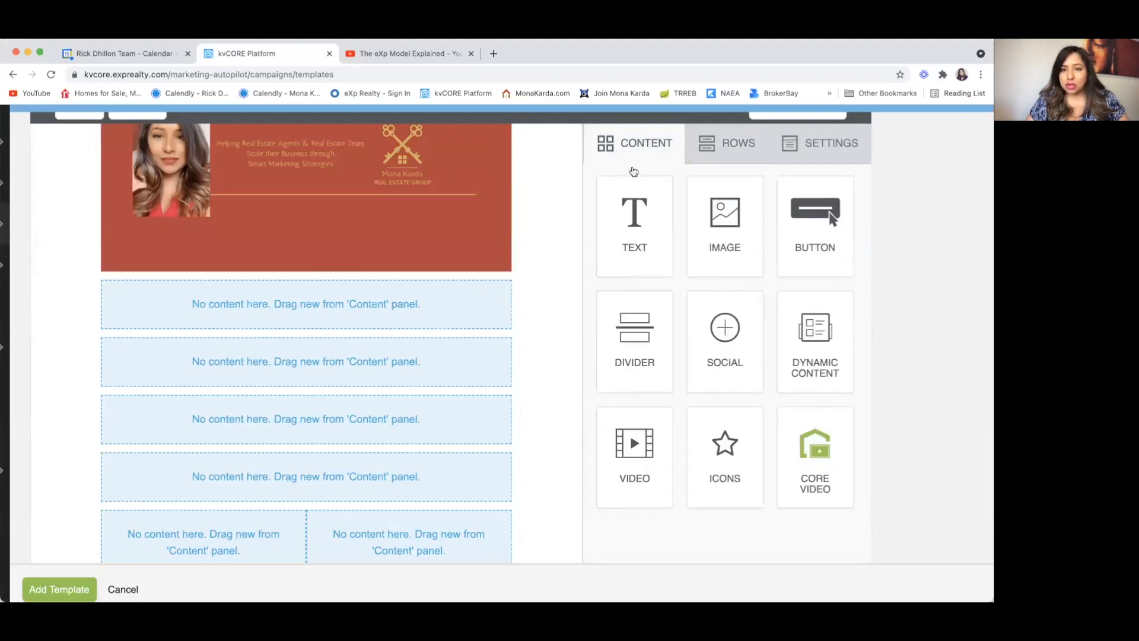
drag(628, 249, 366, 305)
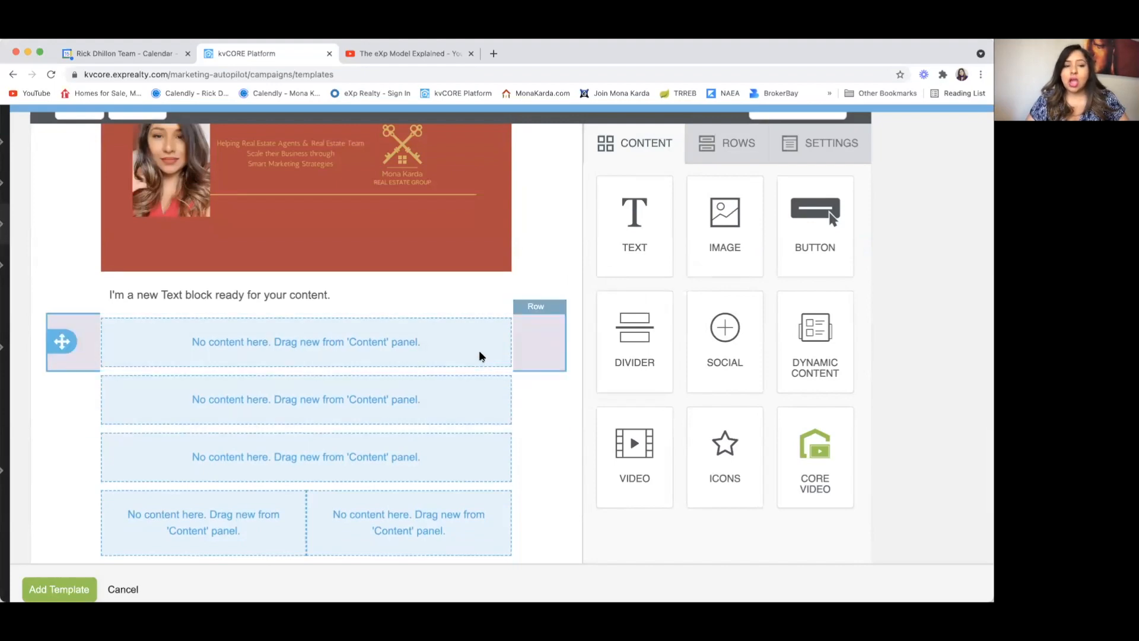
drag(645, 359, 309, 307)
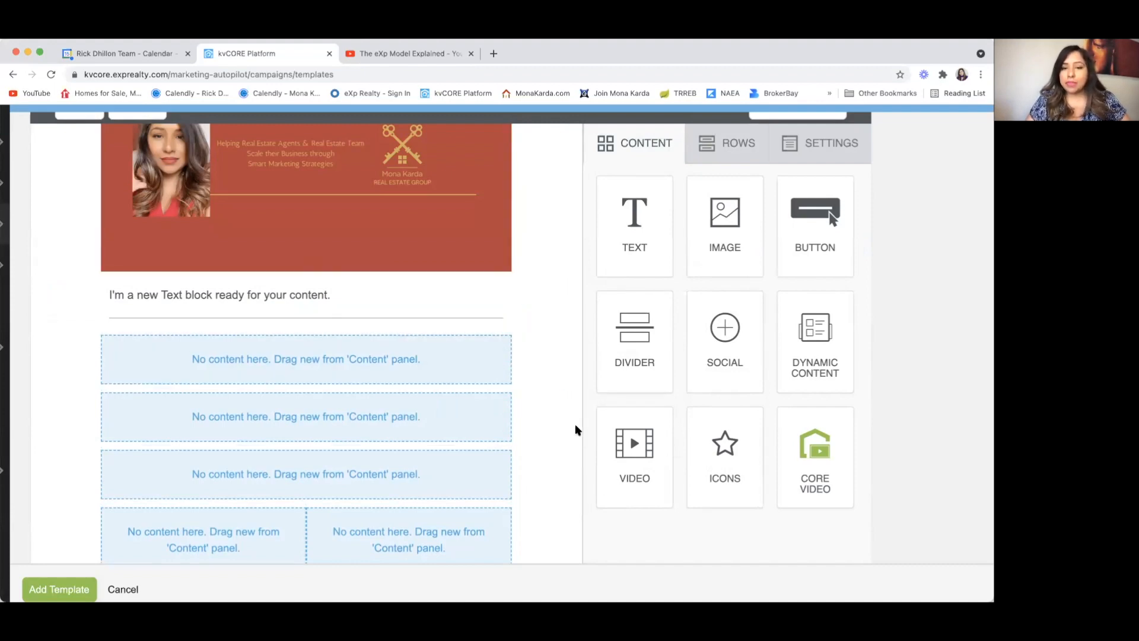
Step: Add a button, a second text block above it, and social media icons in a full-width row
scroll(573, 460, down, 1)
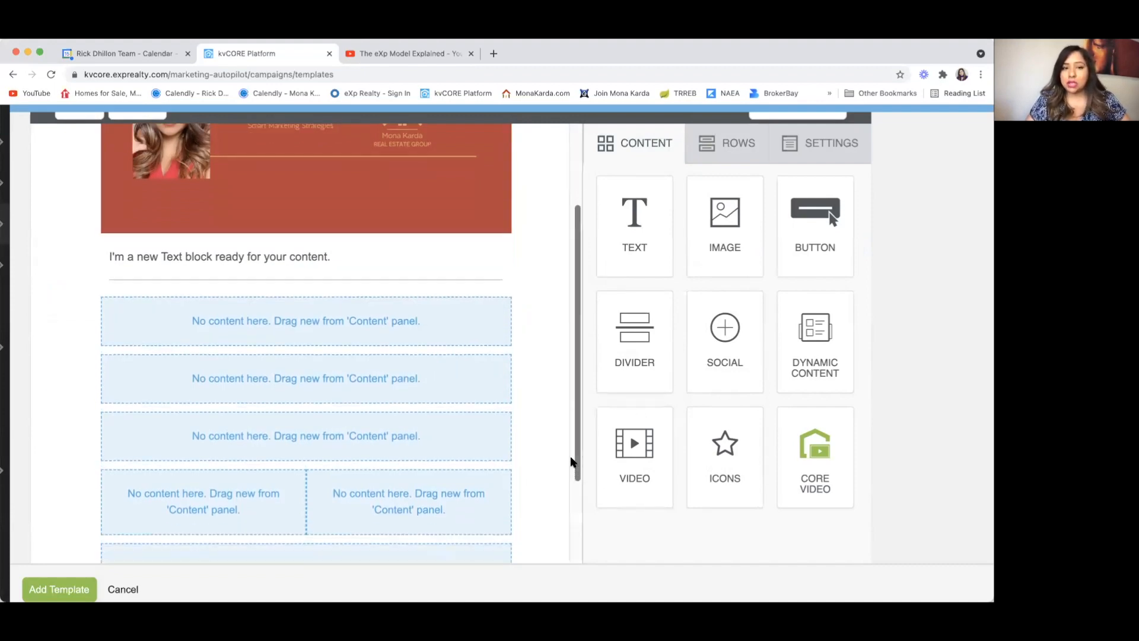
drag(809, 235, 316, 364)
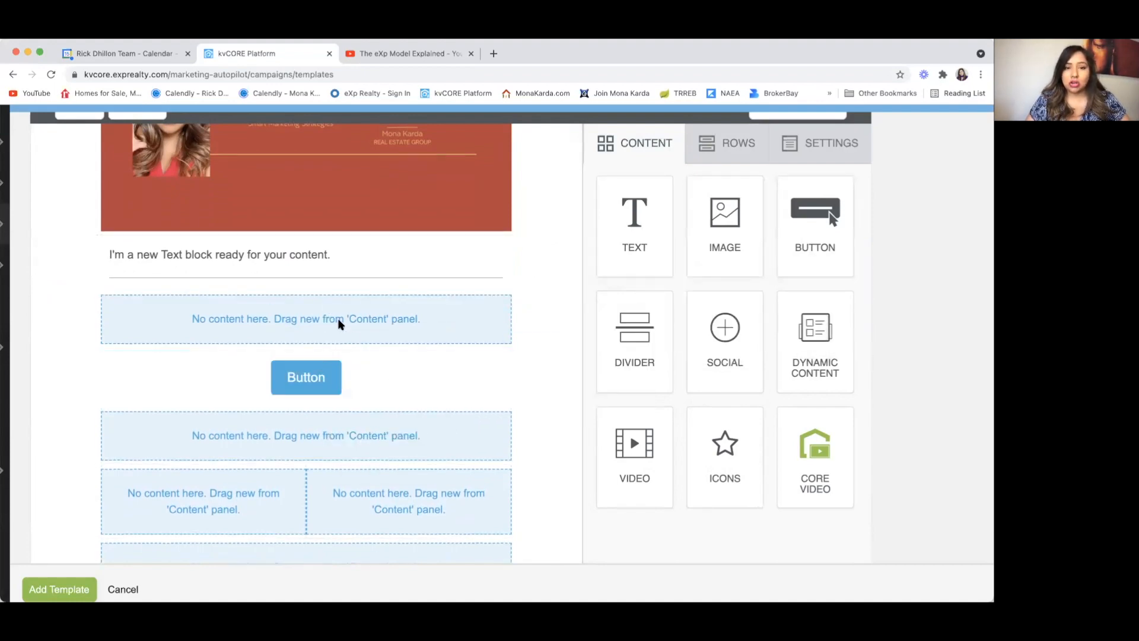
drag(643, 237, 349, 315)
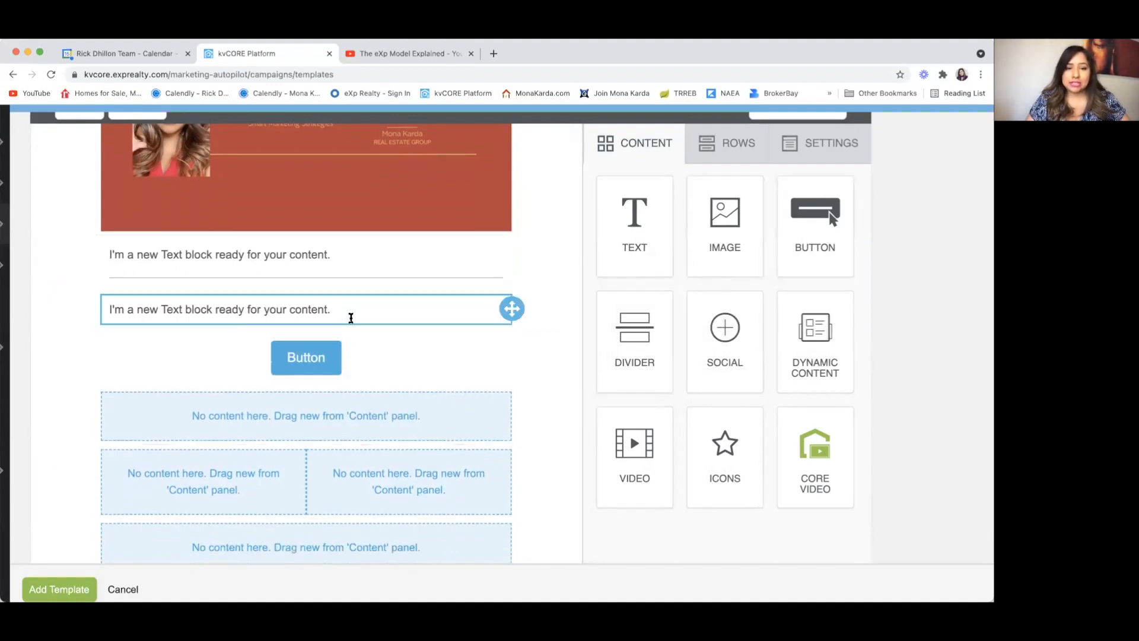
click(504, 358)
scroll(505, 359, down, 3)
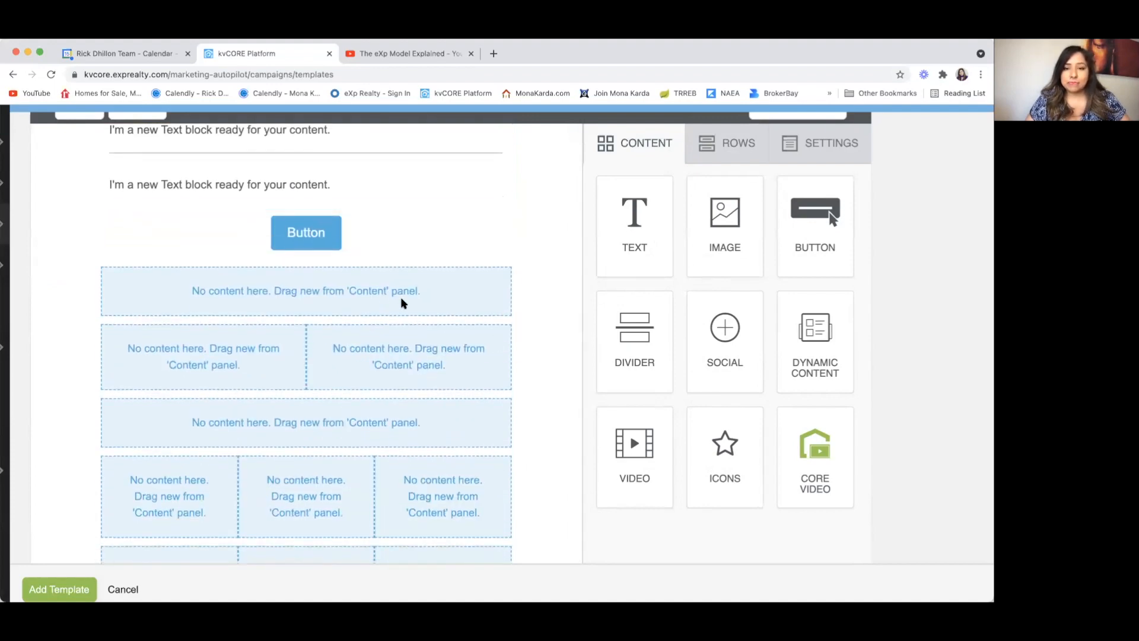
drag(721, 355, 414, 412)
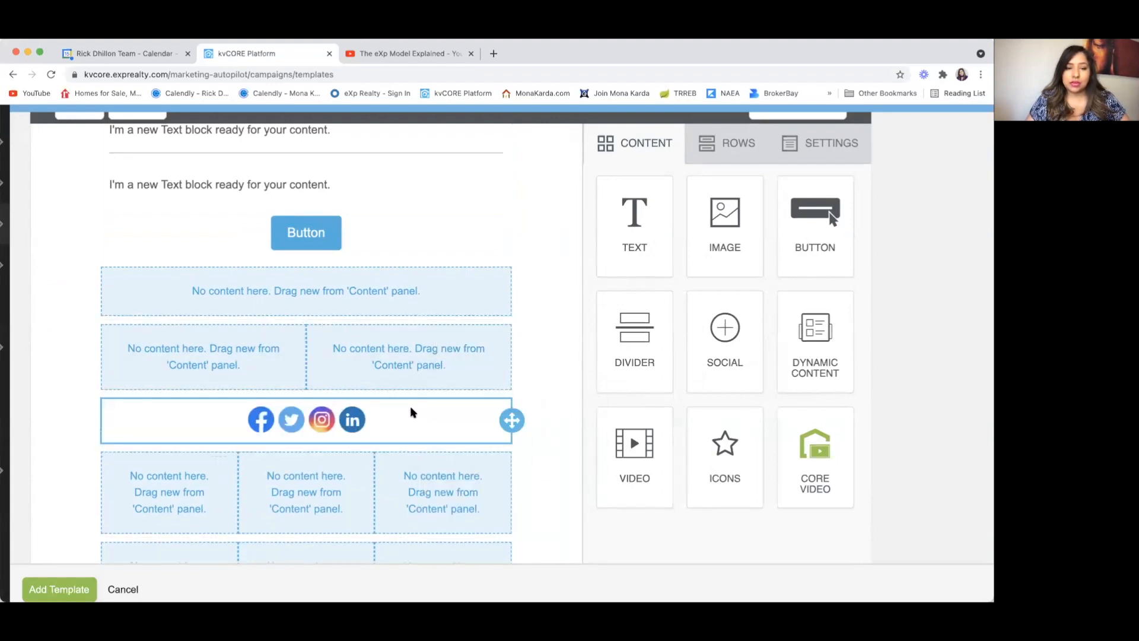
Step: Add a second button in the empty row below, then an image block in the two-column row's left cell
click(409, 298)
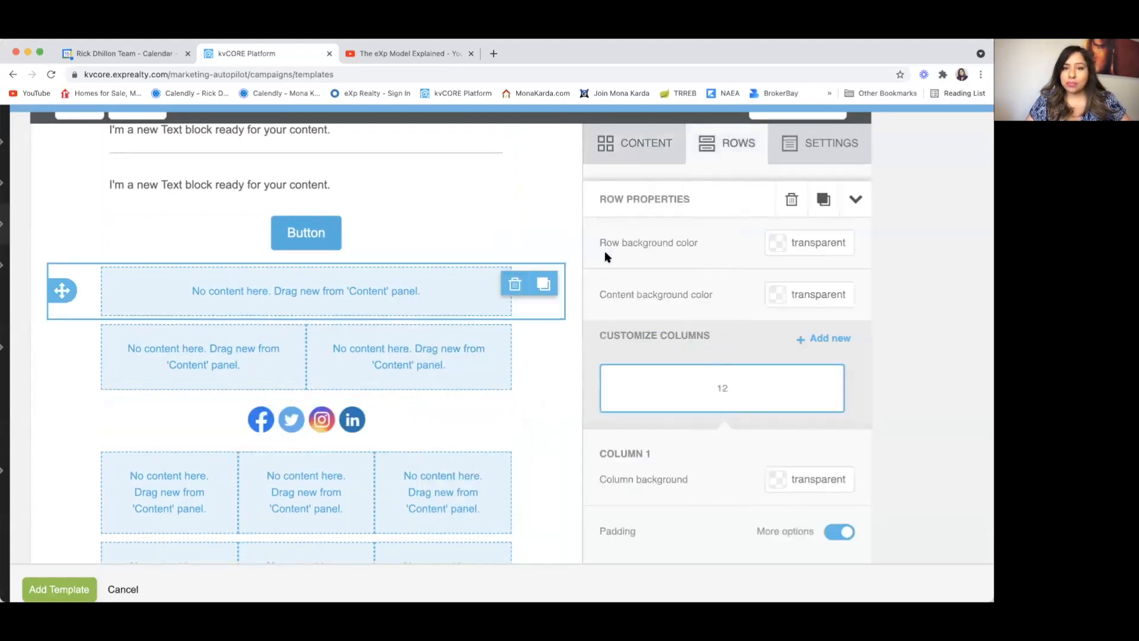
click(645, 143)
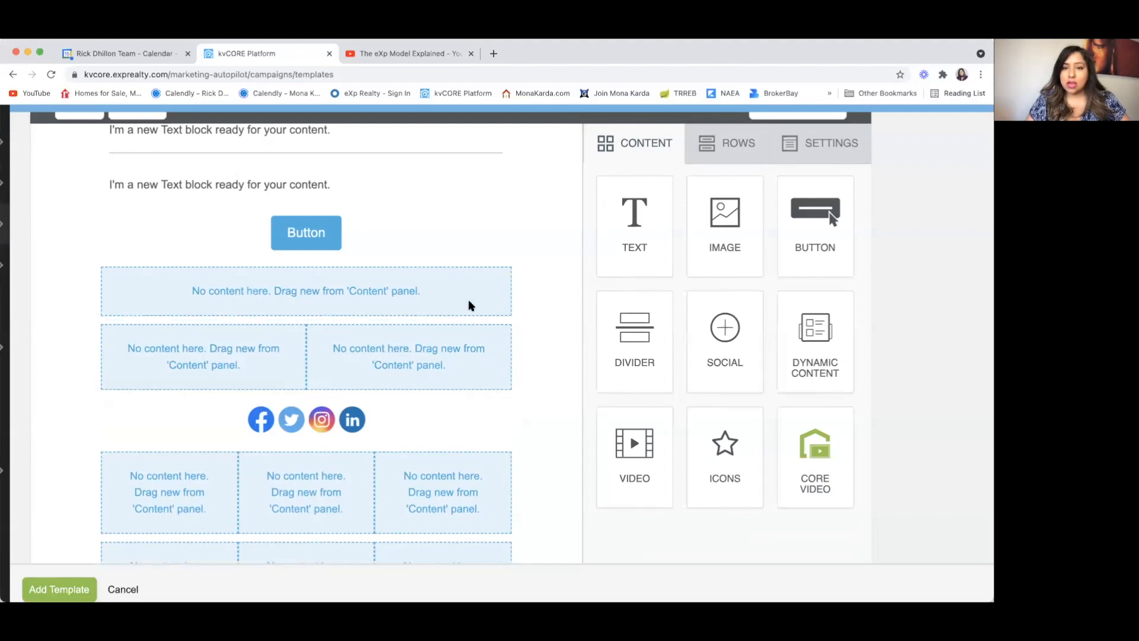
drag(793, 235, 408, 276)
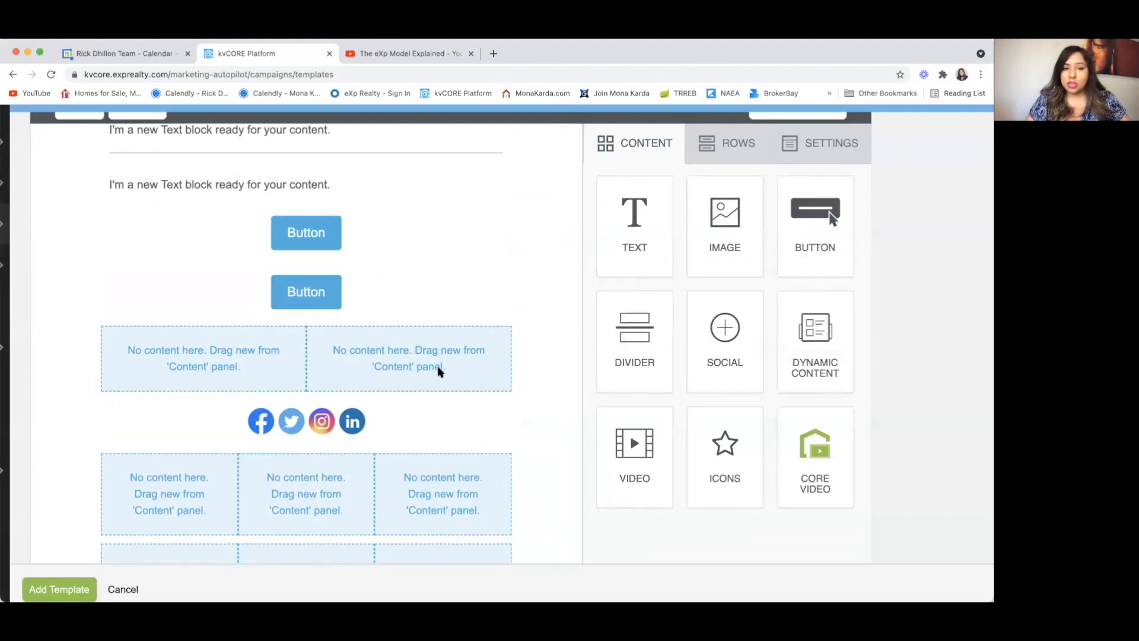
scroll(439, 361, down, 2)
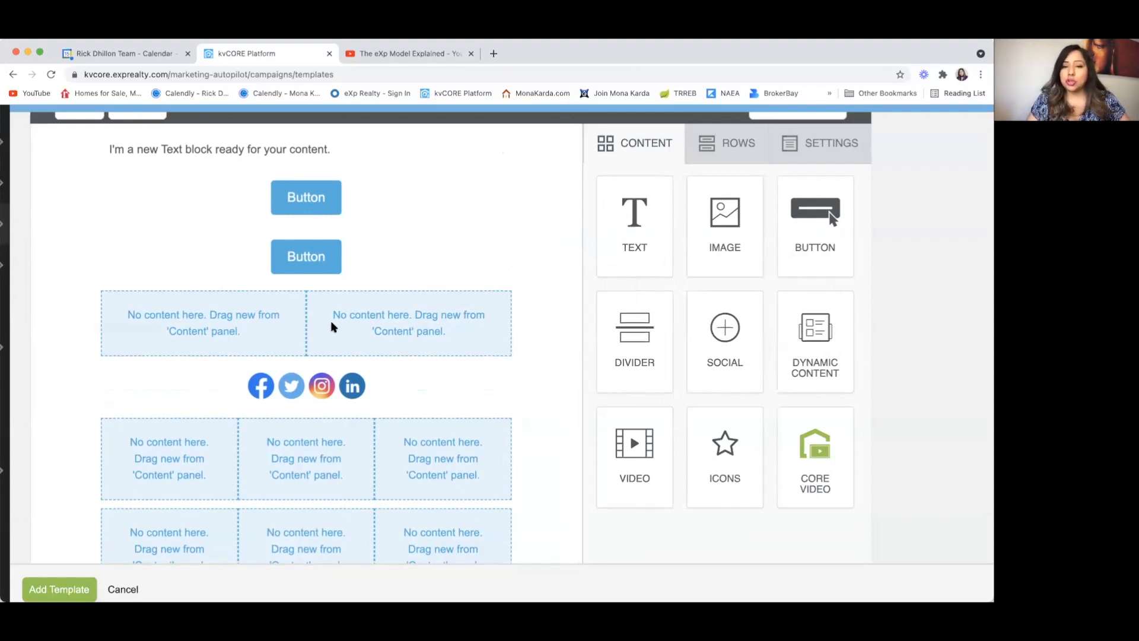
drag(725, 225, 235, 325)
Step: Fill the two-column row's right cell and the three-column row's cells with image blocks
drag(725, 215, 449, 366)
scroll(449, 366, down, 2)
drag(704, 219, 202, 410)
drag(714, 230, 481, 406)
Step: Add video blocks to the left and middle cells of the second three-column row
scroll(541, 374, down, 2)
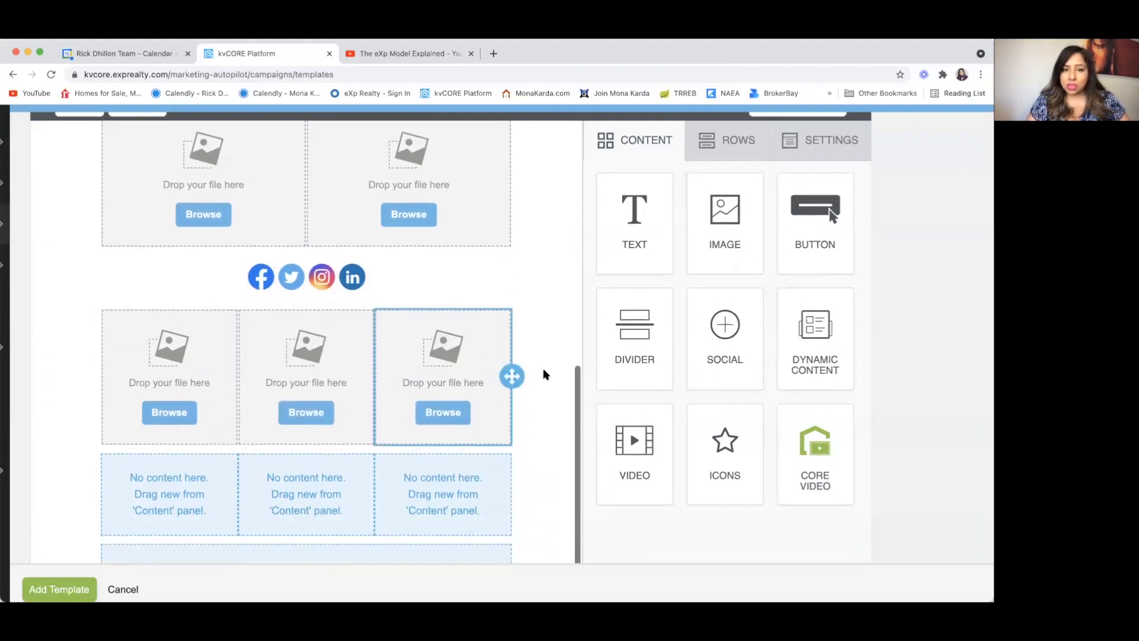
drag(651, 395, 194, 432)
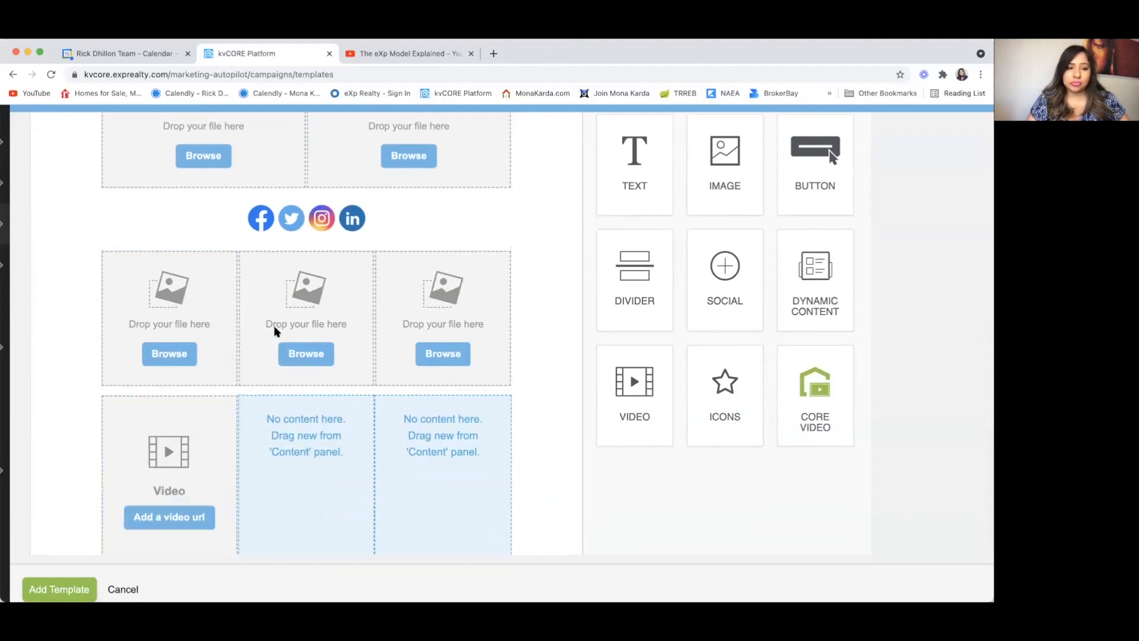
drag(647, 393, 311, 466)
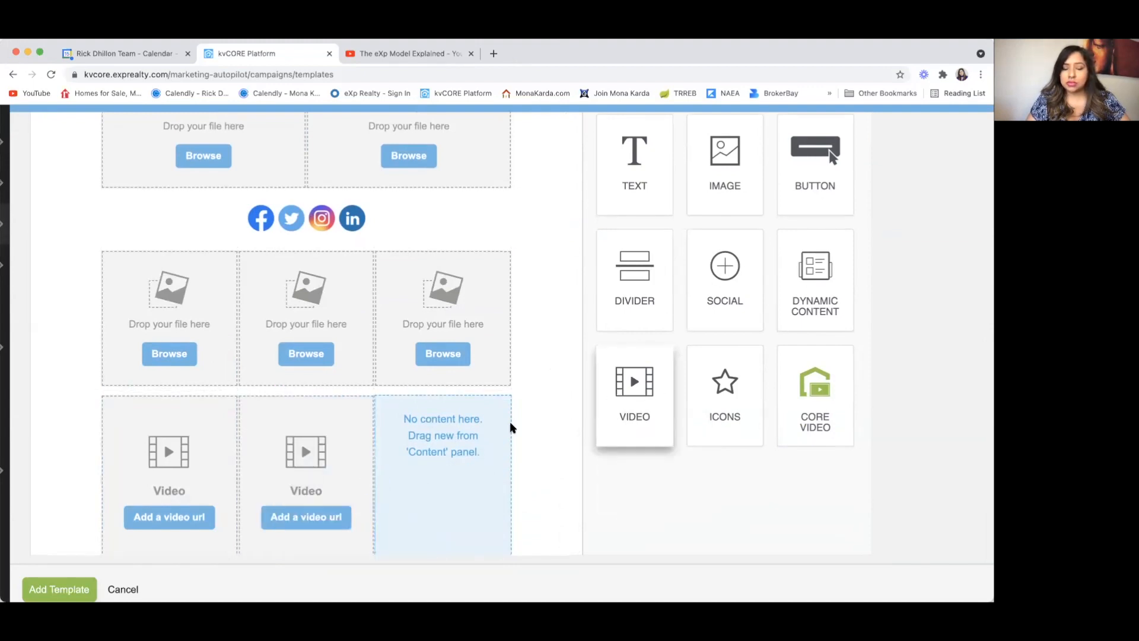
scroll(339, 517, down, 2)
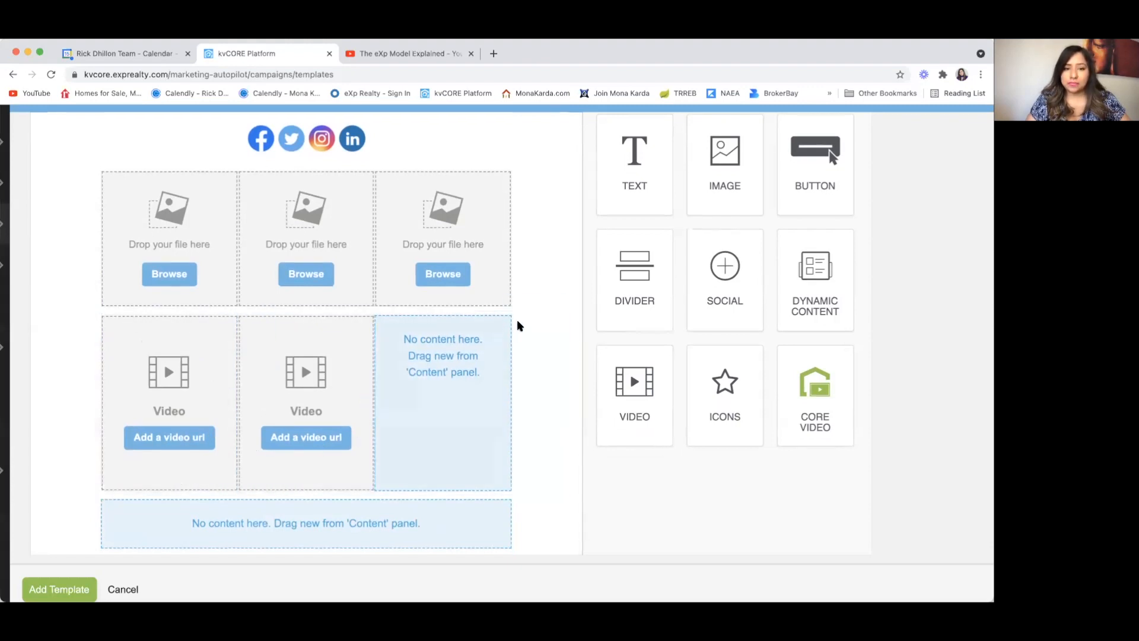
Step: Delete the three-column row holding the two video blocks
click(547, 454)
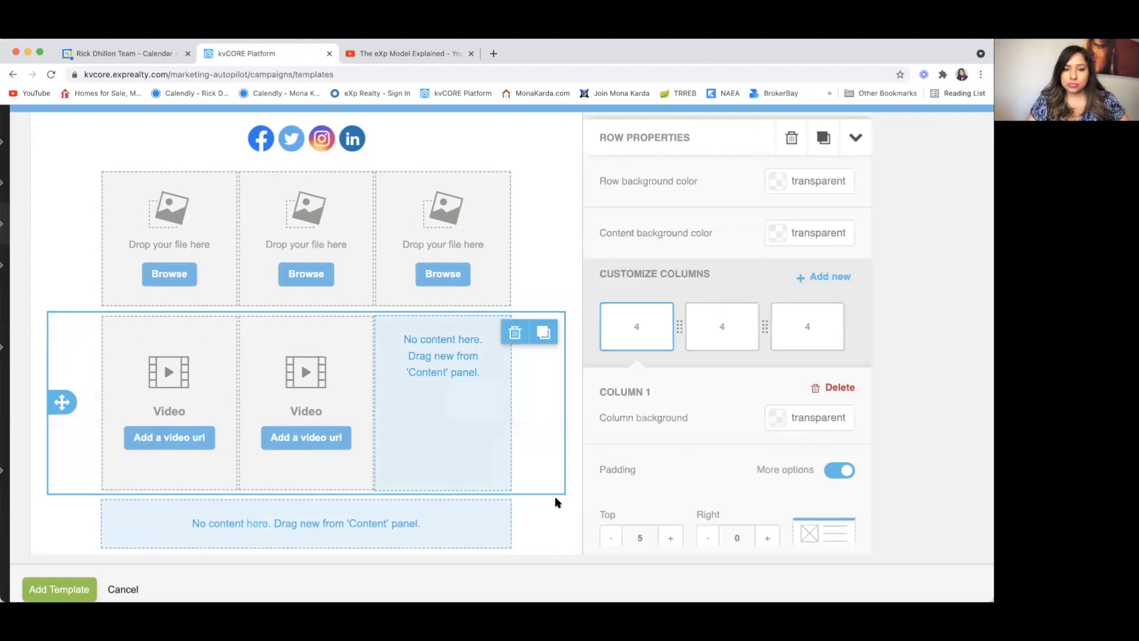
click(516, 336)
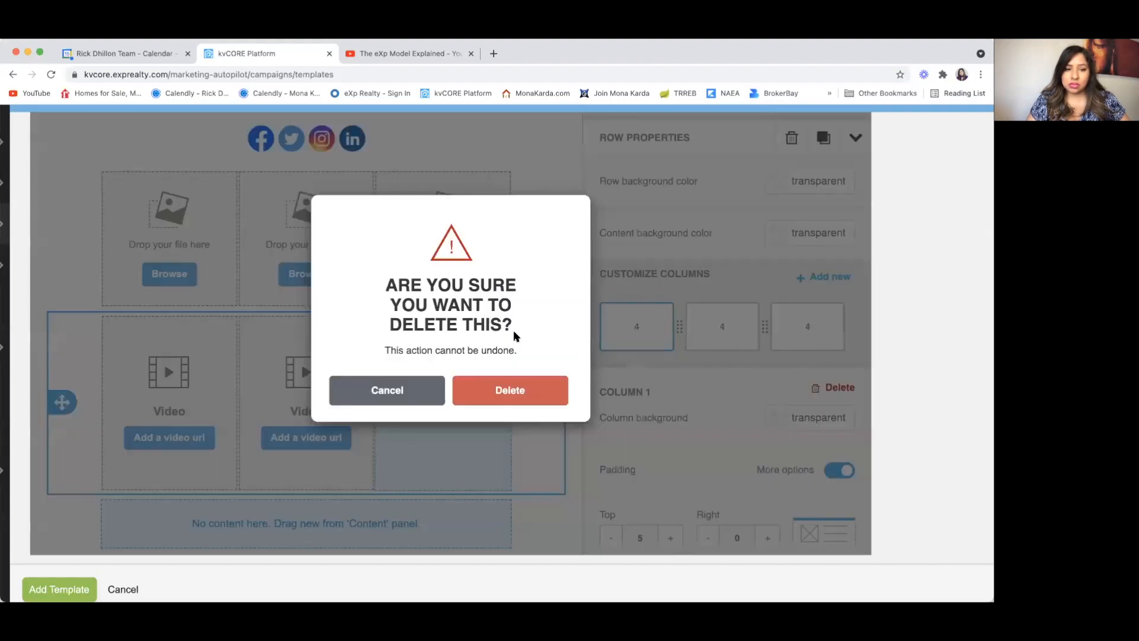
click(506, 390)
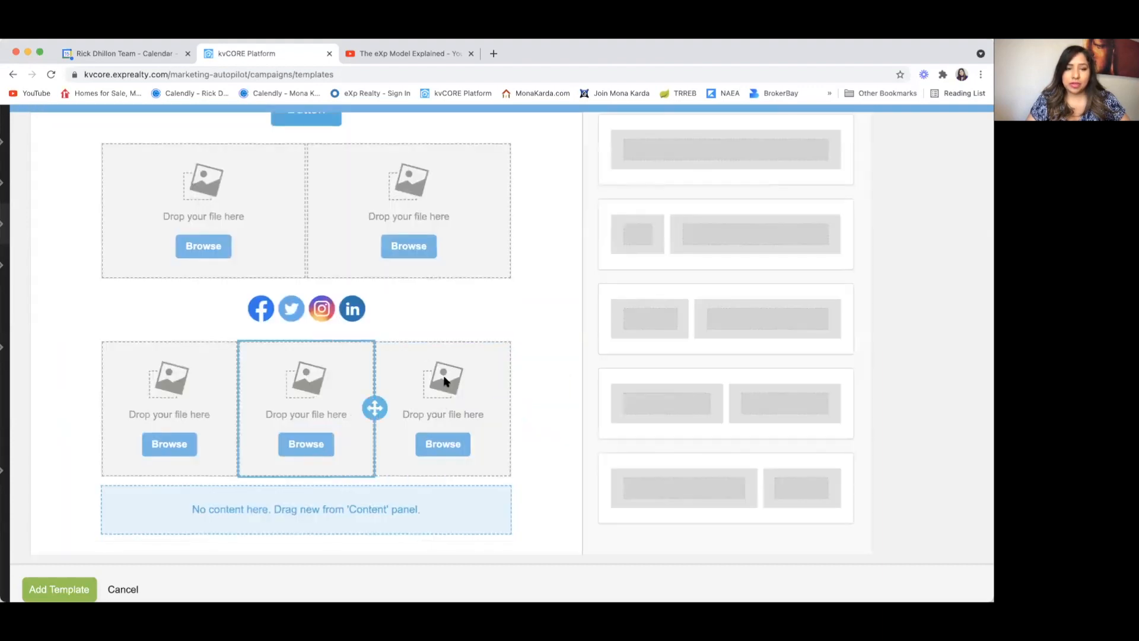
scroll(445, 380, up, 5)
scroll(445, 380, down, 4)
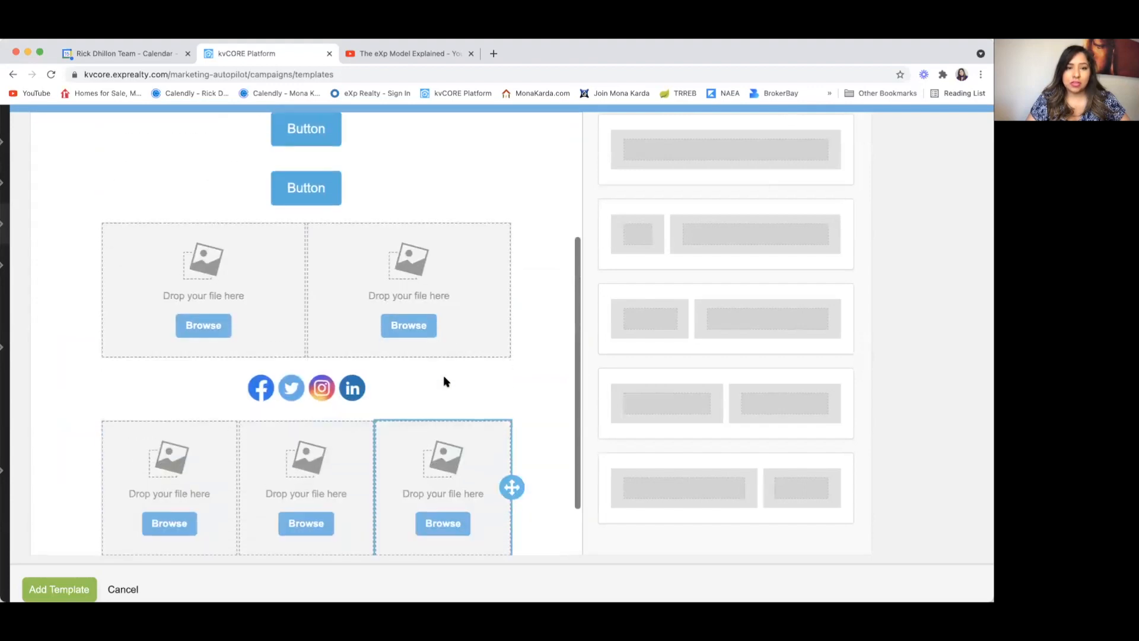
Step: Remove both image blocks from the two-column row, including an accidental duplicate
click(490, 335)
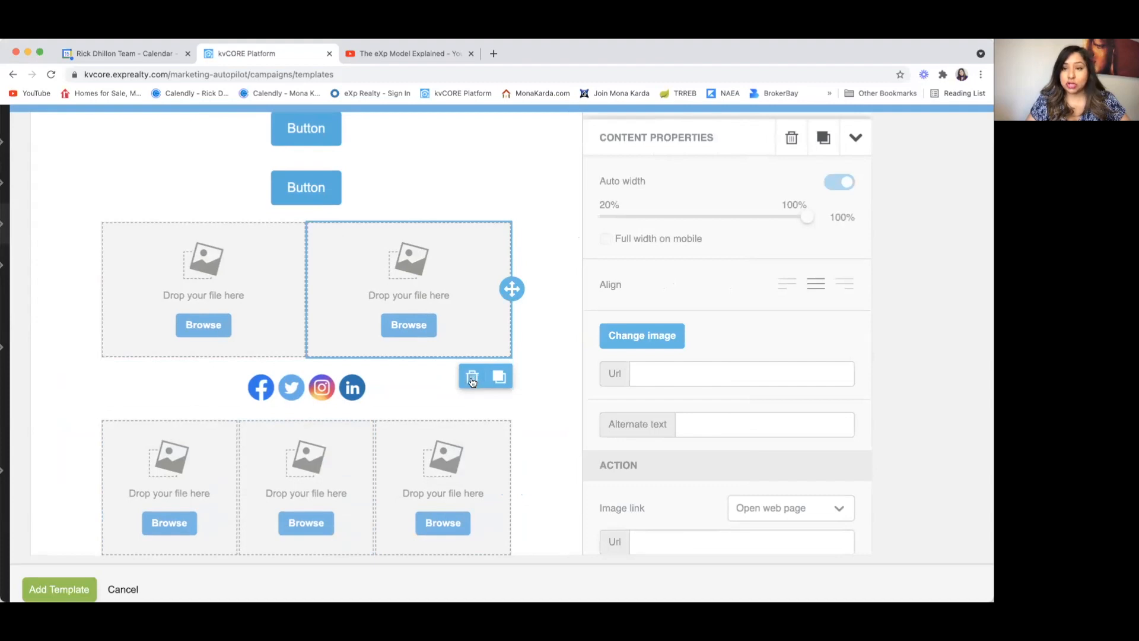
click(500, 377)
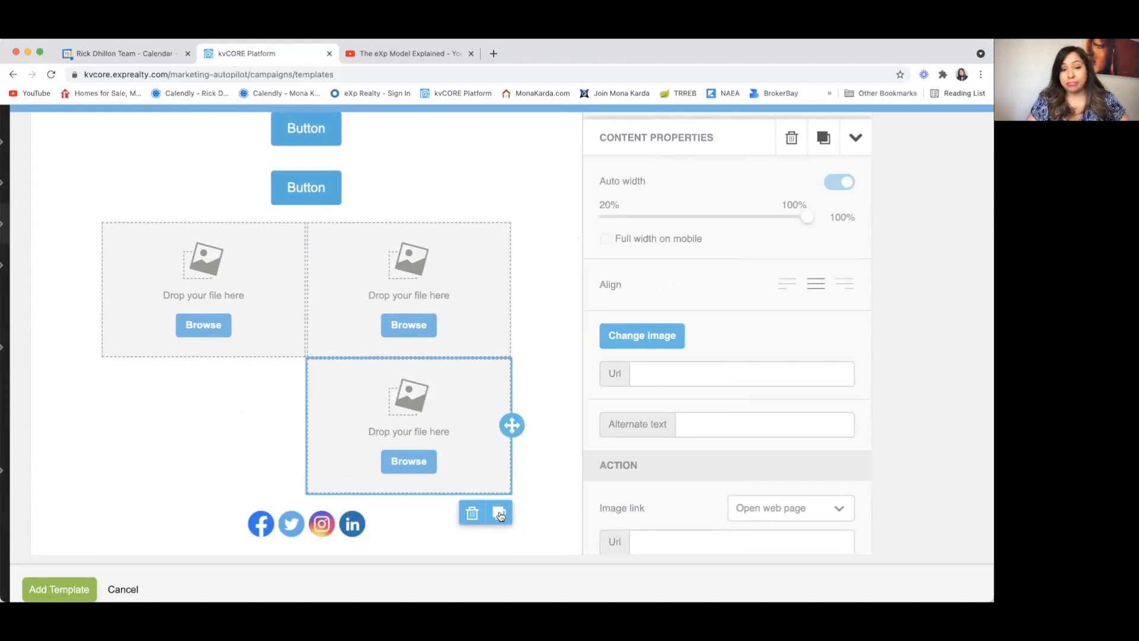
click(473, 512)
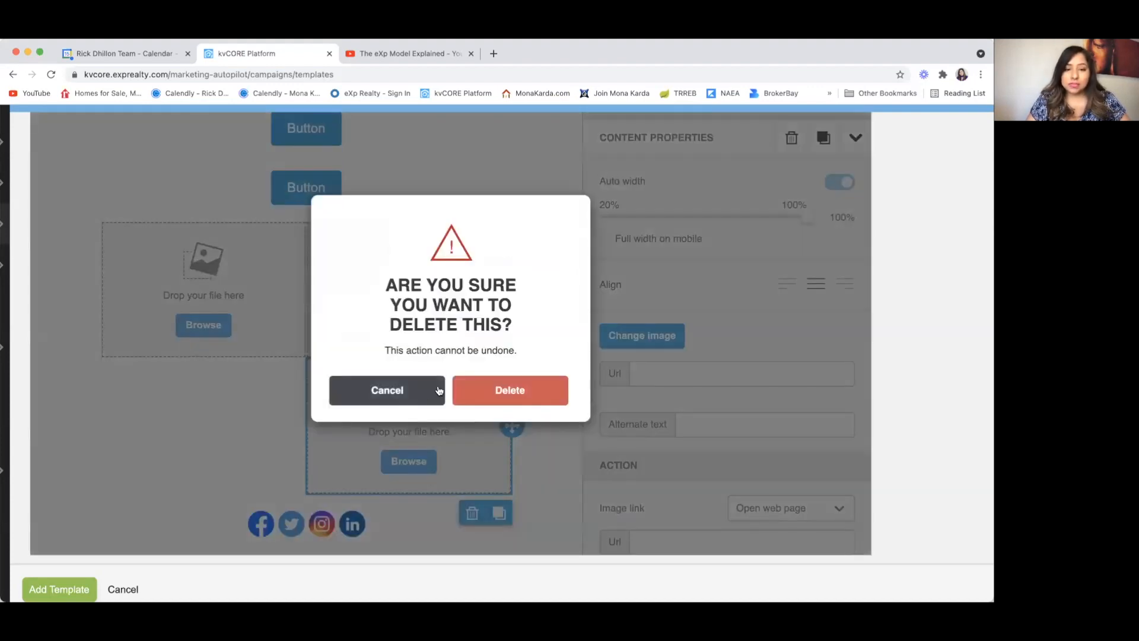
click(500, 393)
click(496, 338)
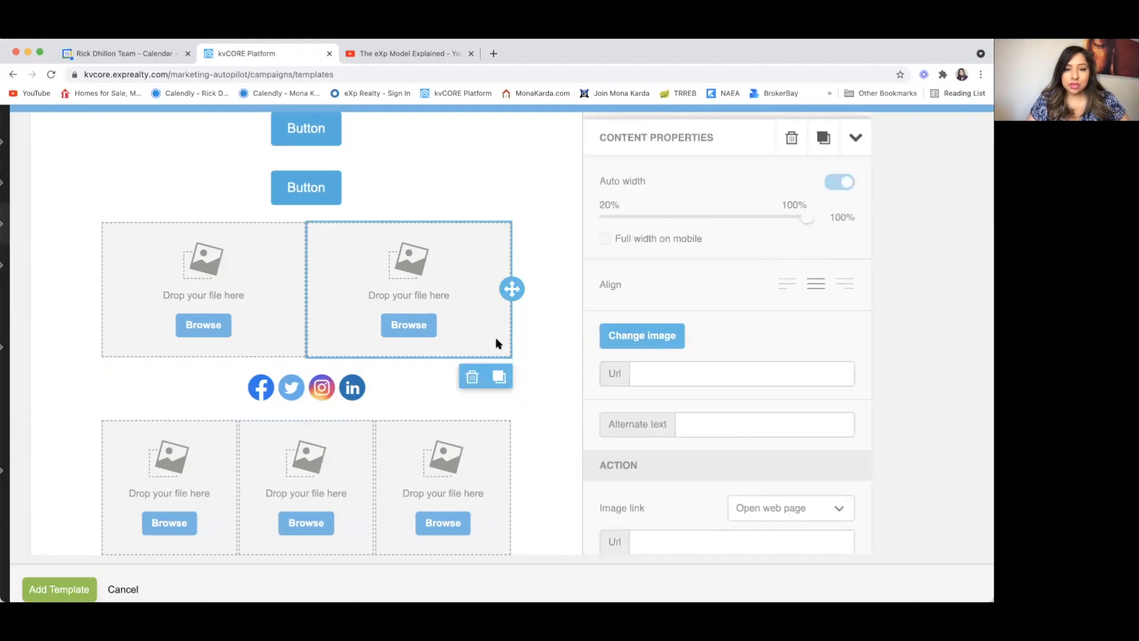
click(473, 376)
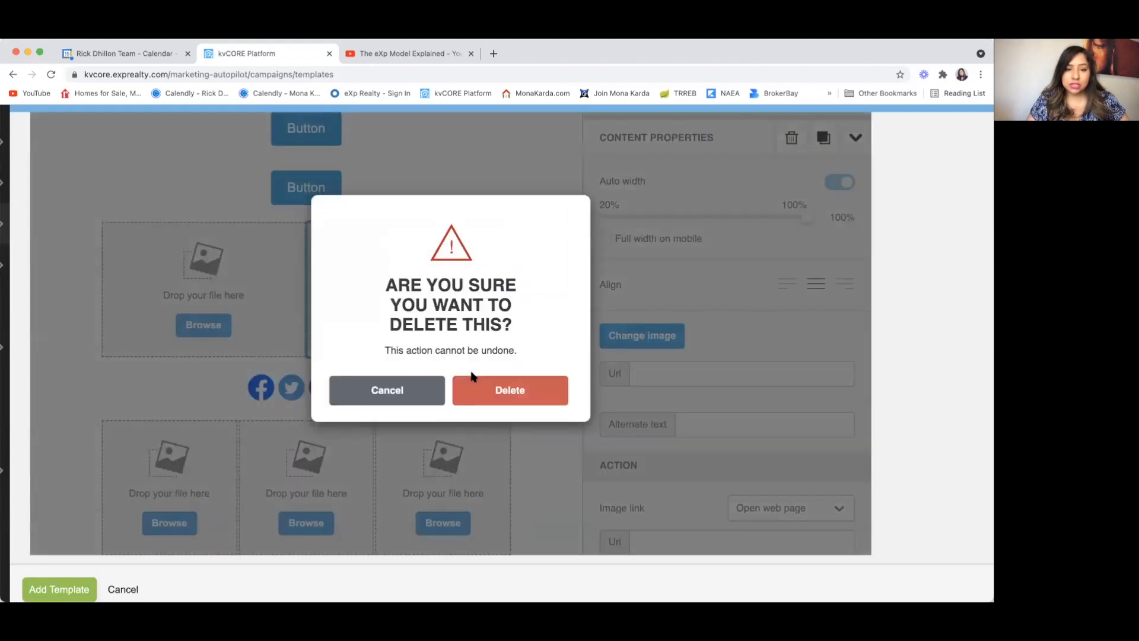
click(508, 389)
click(273, 331)
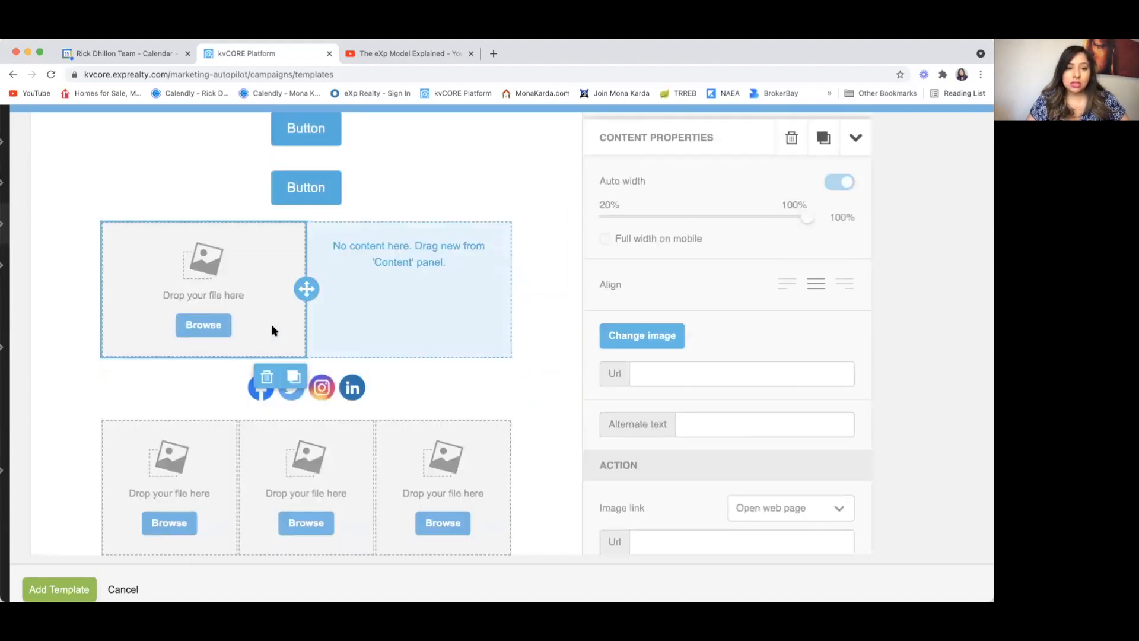
click(261, 378)
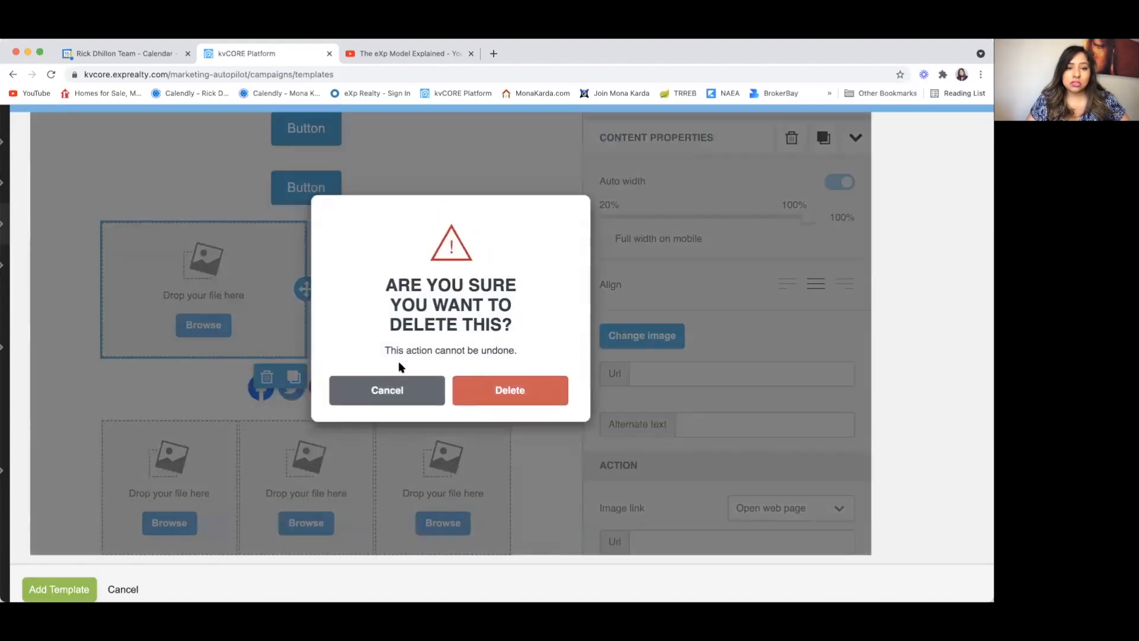
click(498, 389)
Step: Delete the emptied two-column row and the three-image row
scroll(488, 292, down, 1)
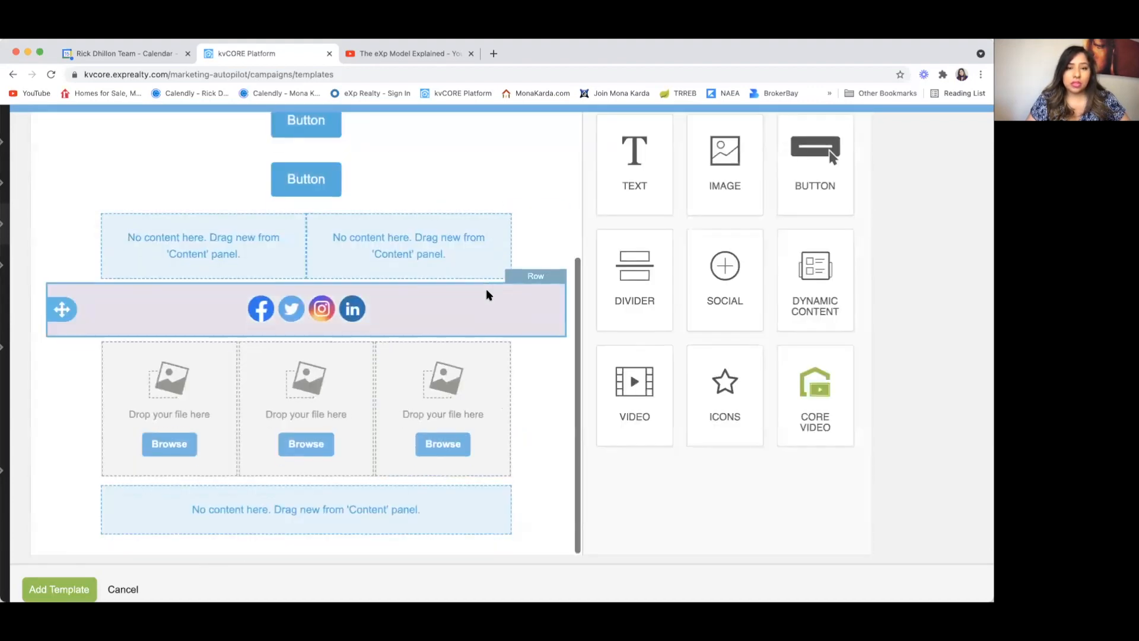
click(533, 237)
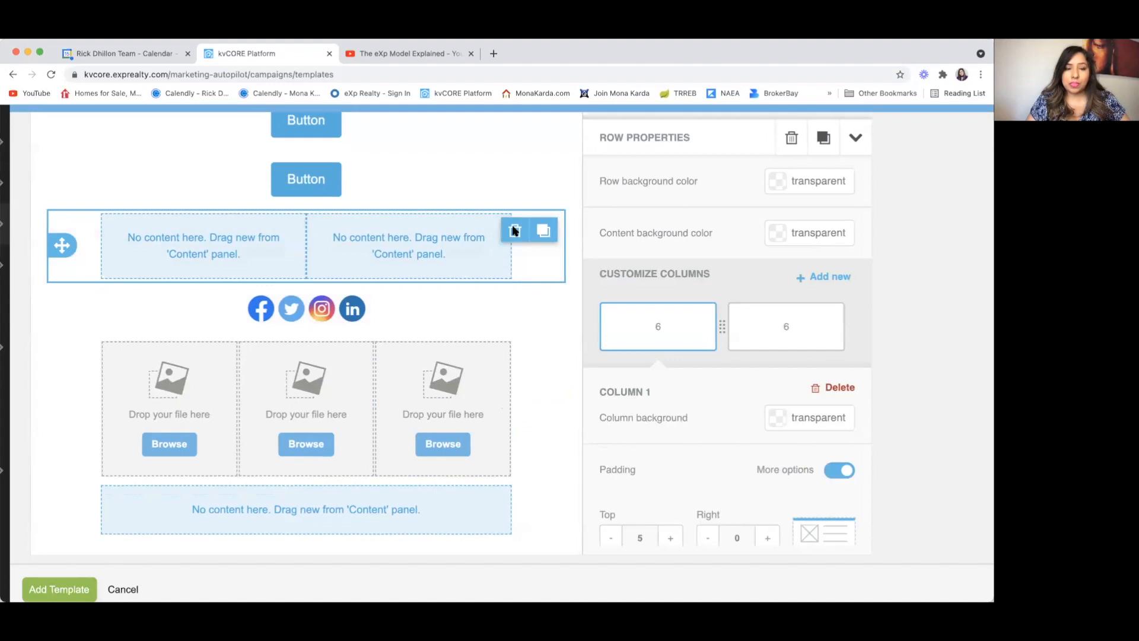
click(515, 232)
click(475, 391)
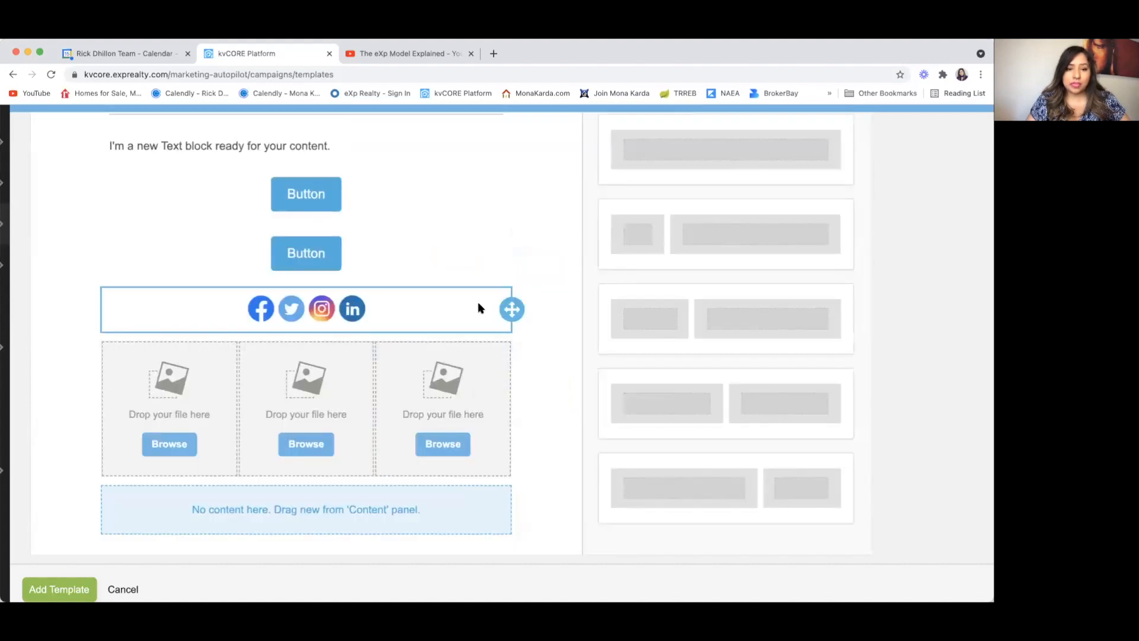
scroll(478, 303, down, 1)
click(539, 411)
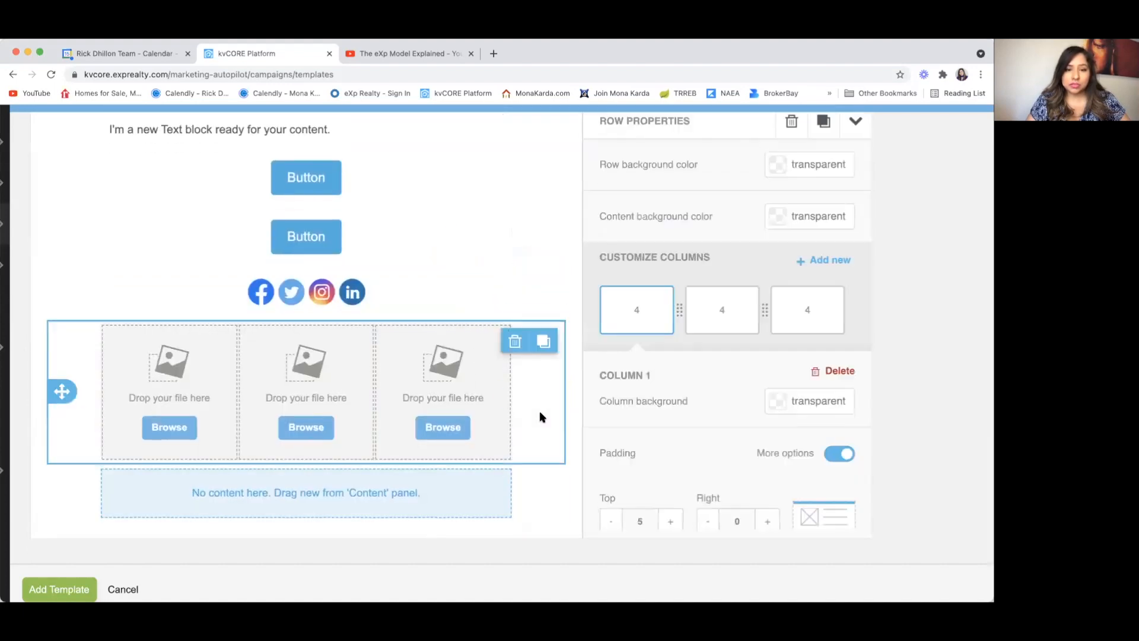
click(515, 340)
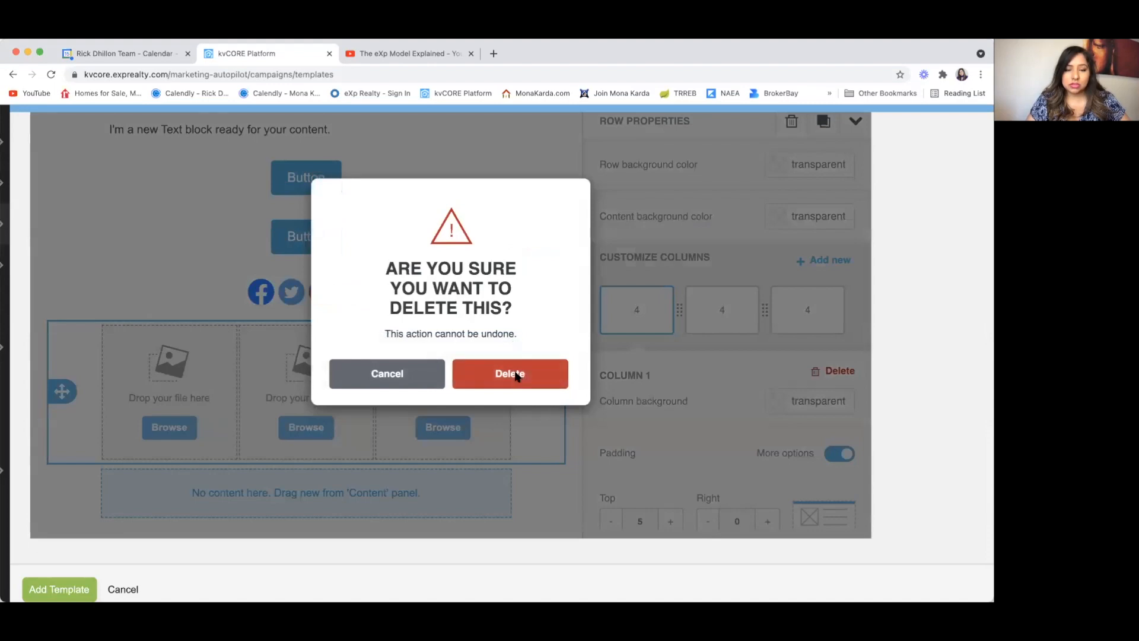
click(512, 372)
scroll(518, 377, up, 2)
scroll(518, 377, down, 2)
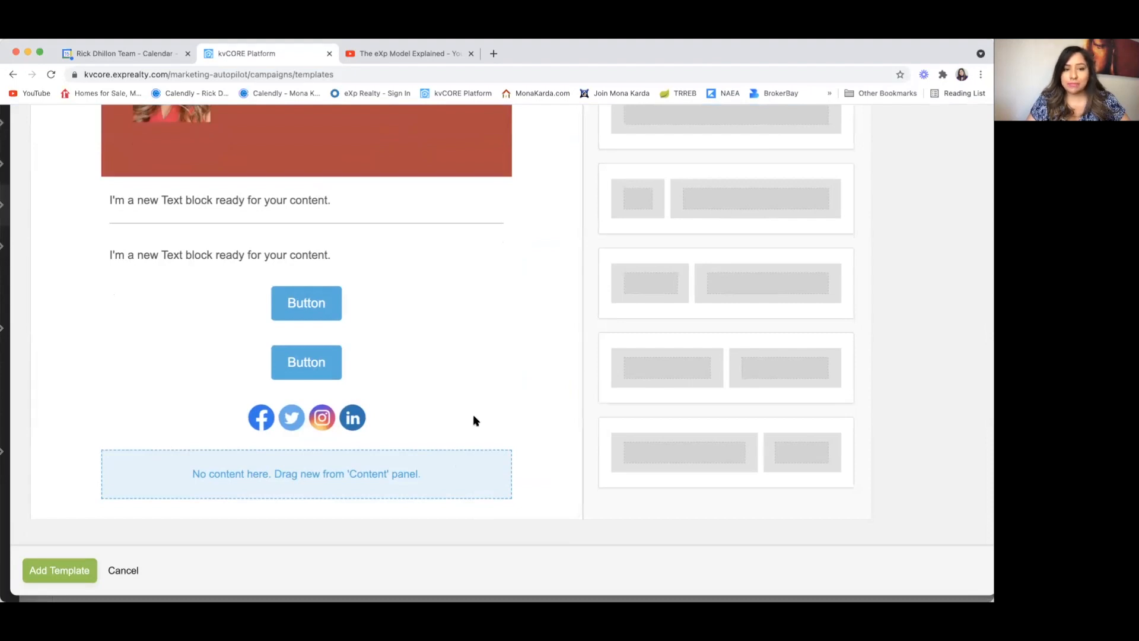
Step: Enter the first text block below the banner and highlight its whole placeholder sentence
scroll(483, 383, up, 3)
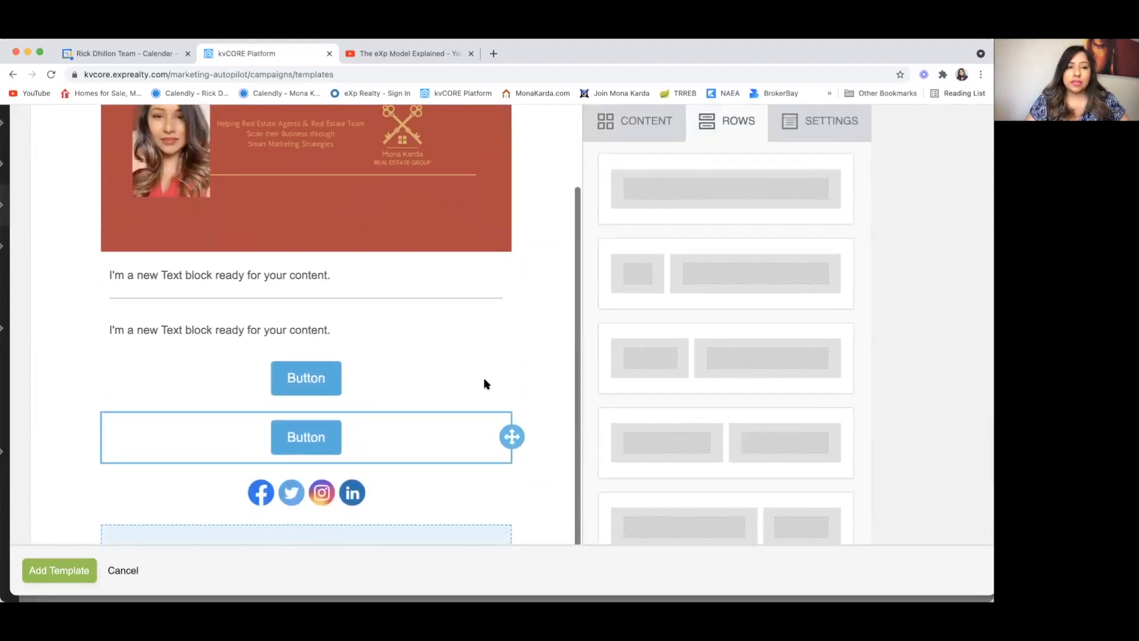
click(390, 266)
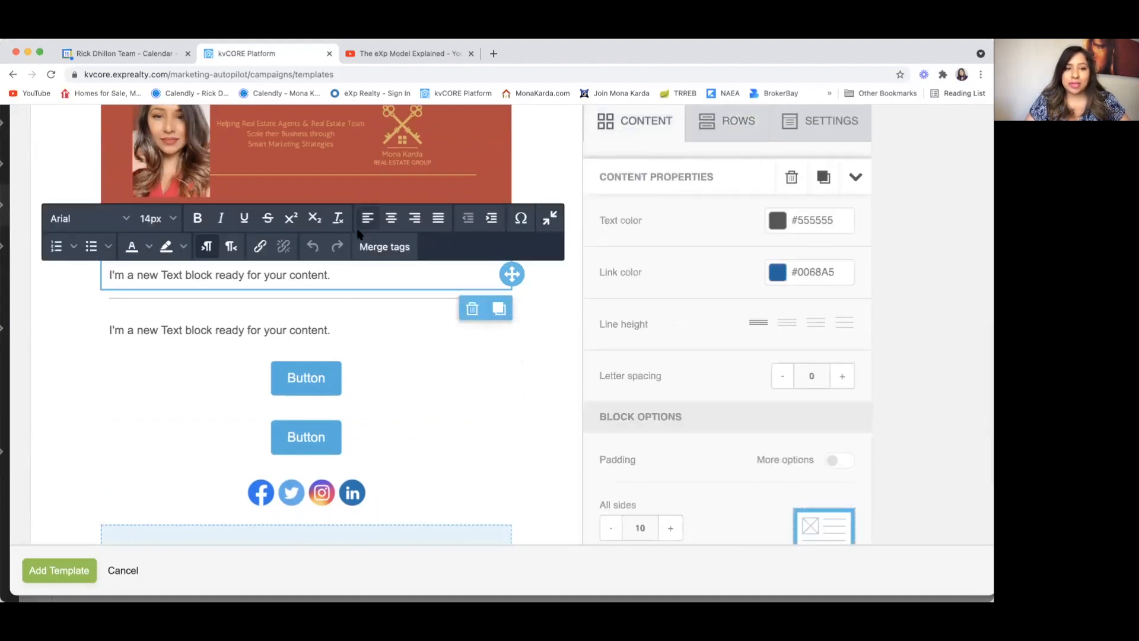
right_click(342, 275)
click(153, 278)
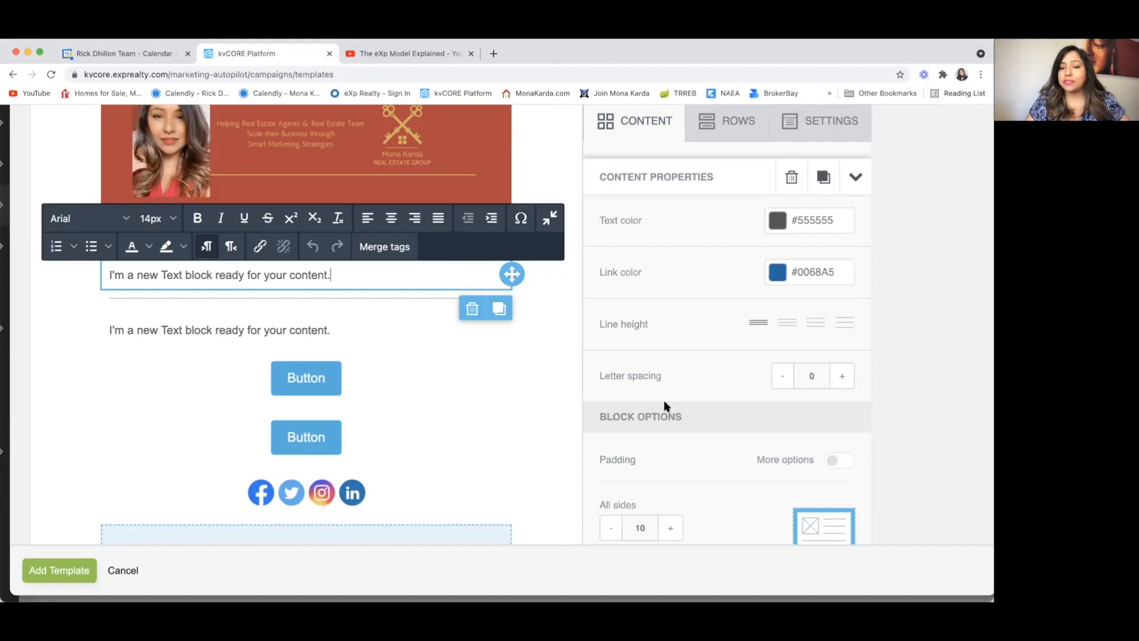
scroll(666, 404, down, 3)
scroll(667, 402, up, 3)
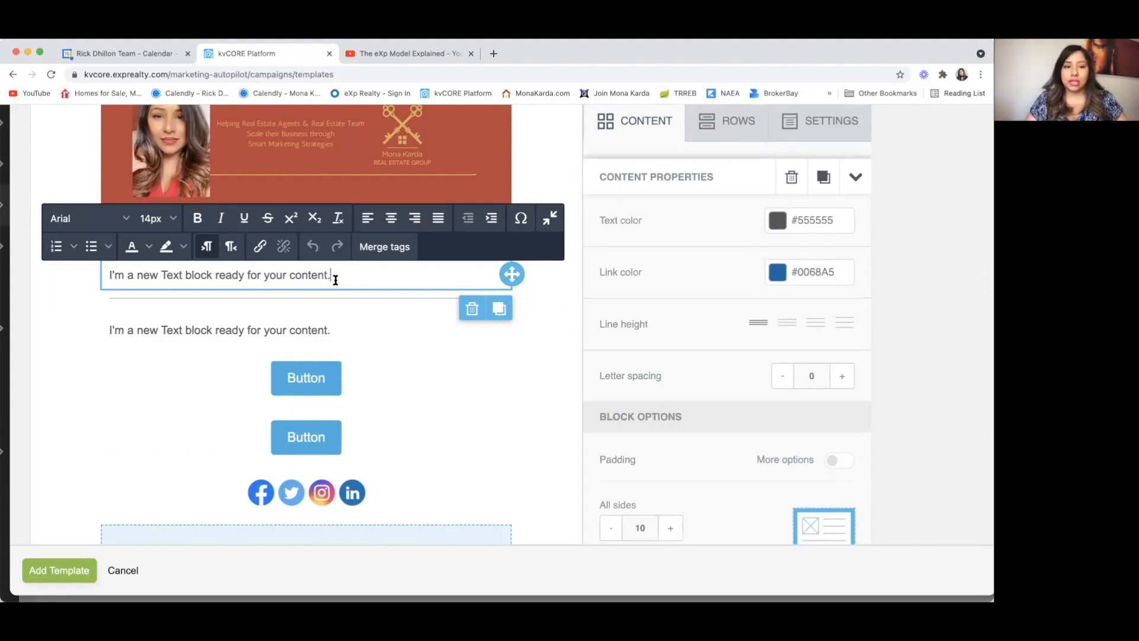
drag(338, 278, 90, 279)
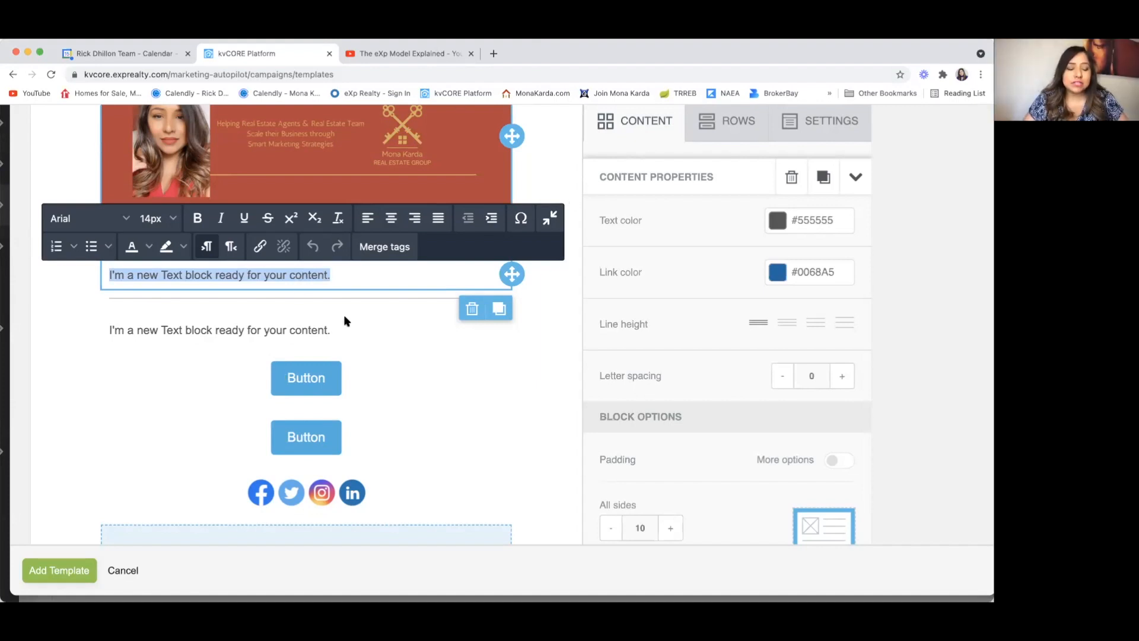
Step: Center-align the second text block and replace its placeholder with 'eXp Model eXplained'
scroll(345, 320, down, 1)
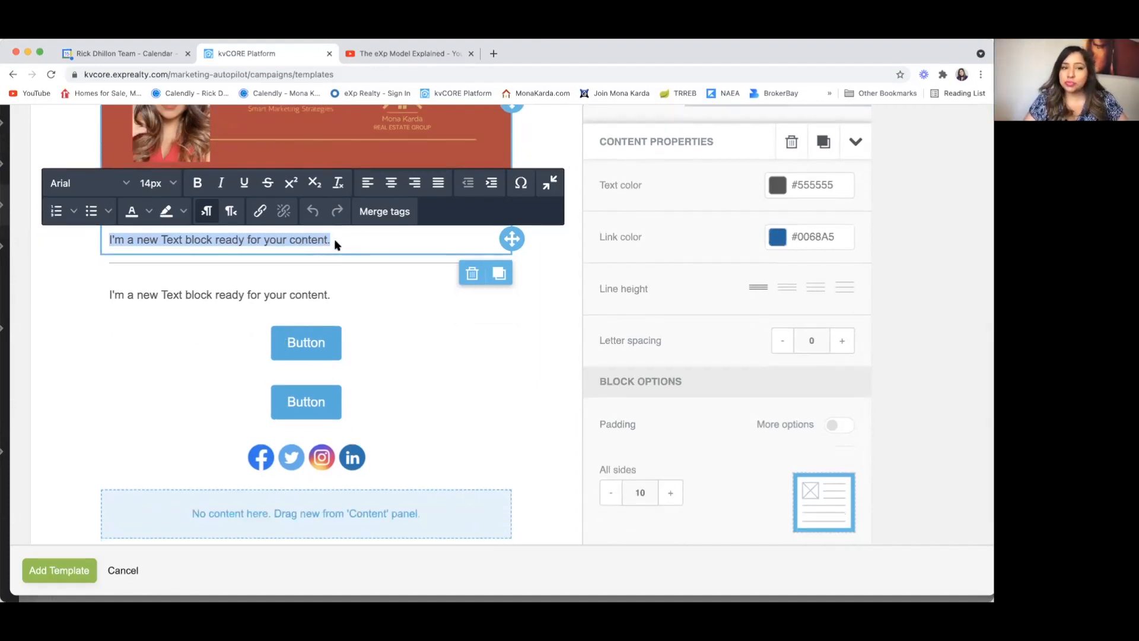
click(259, 295)
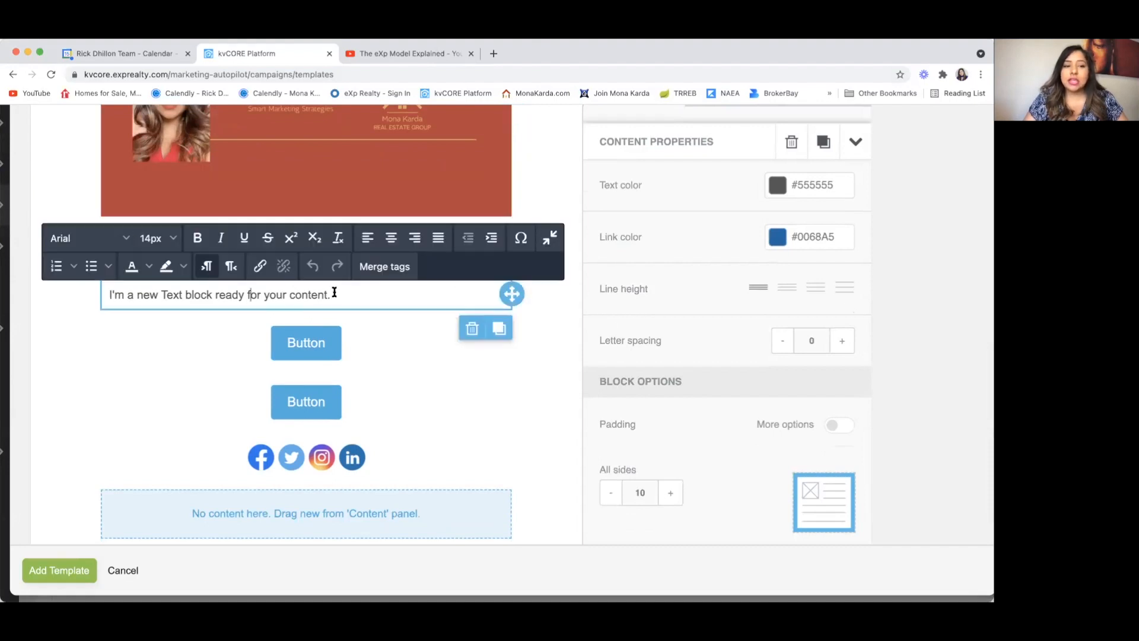
click(391, 240)
drag(427, 293, 194, 296)
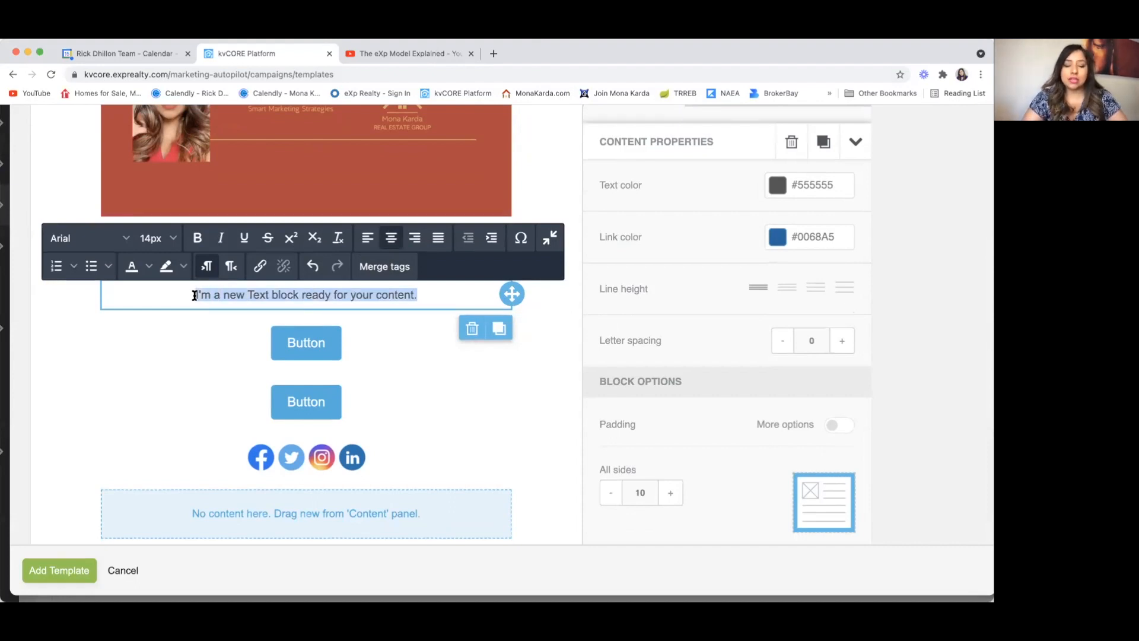
text(c)
key(BackSpace)
text(exP)
key(BackSpace)
key(BackSpace)
text(Xp Model eXplained Click here)
key(BackSpace)
key(BackSpace)
key(BackSpace)
key(BackSpace)
key(BackSpace)
key(BackSpace)
key(BackSpace)
key(BackSpace)
key(BackSpace)
key(BackSpace)
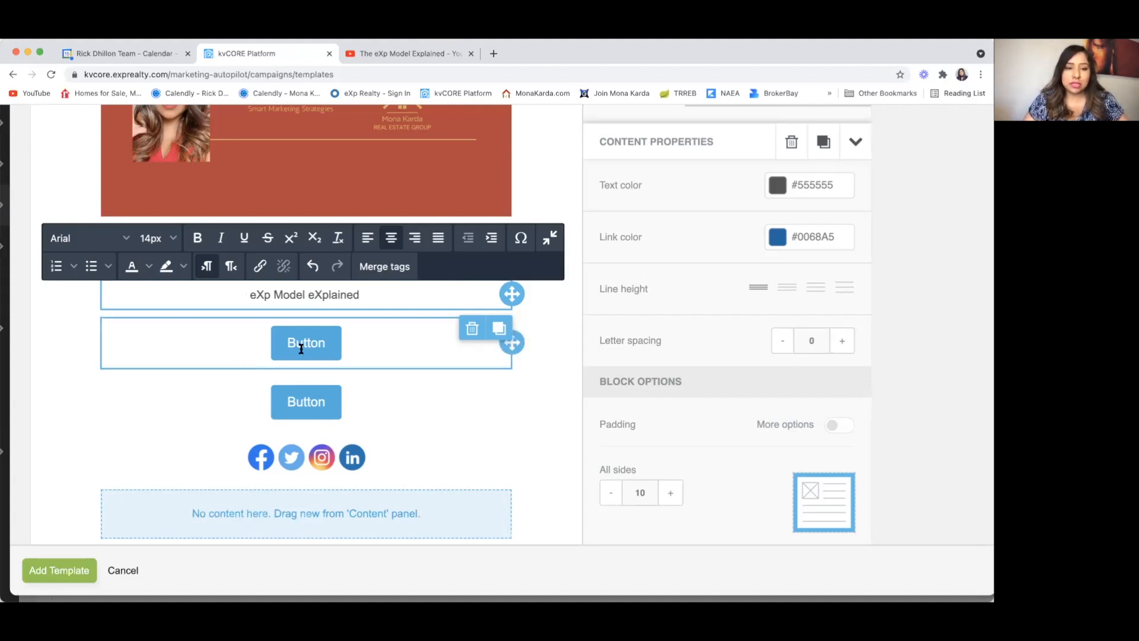
Step: Link the first button to the YouTube video by pasting its URL into the Url field
click(348, 350)
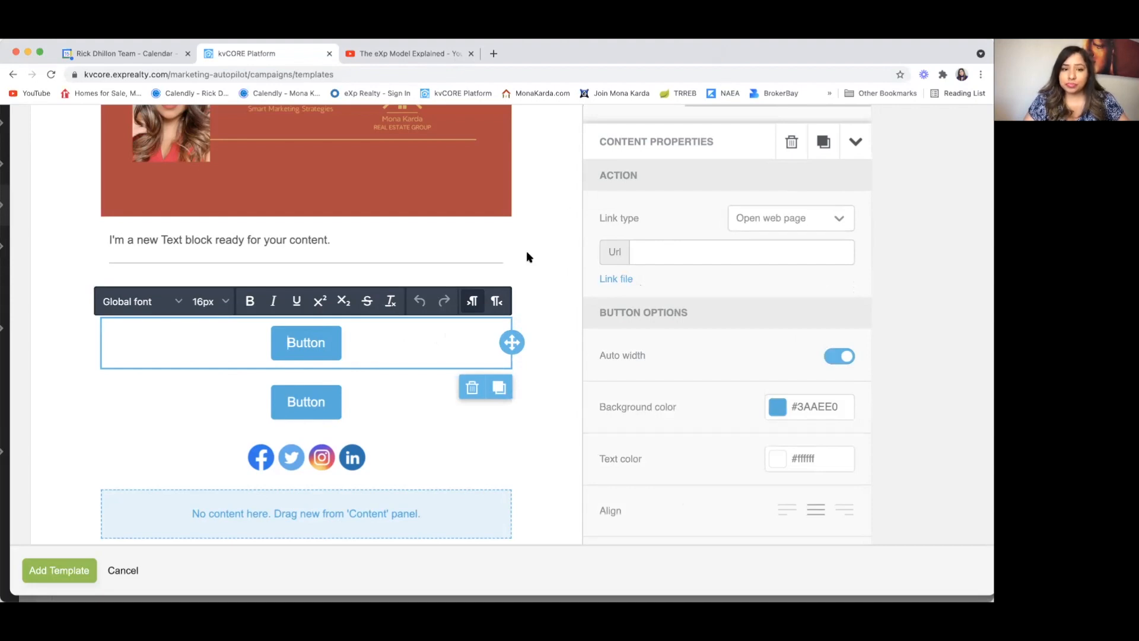
scroll(481, 270, up, 1)
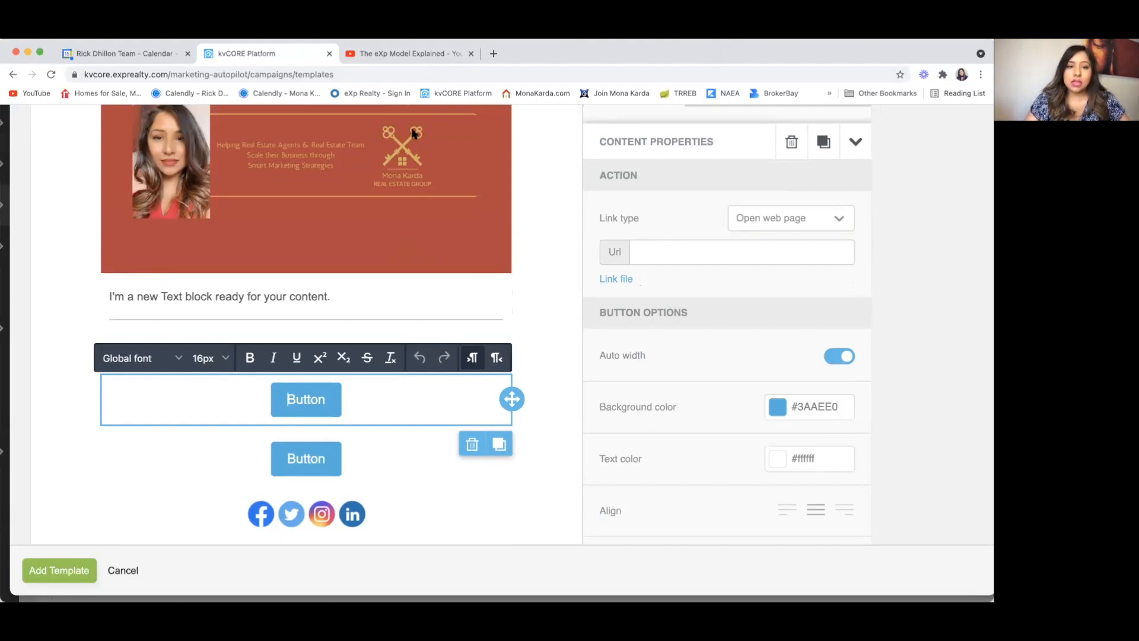
click(689, 248)
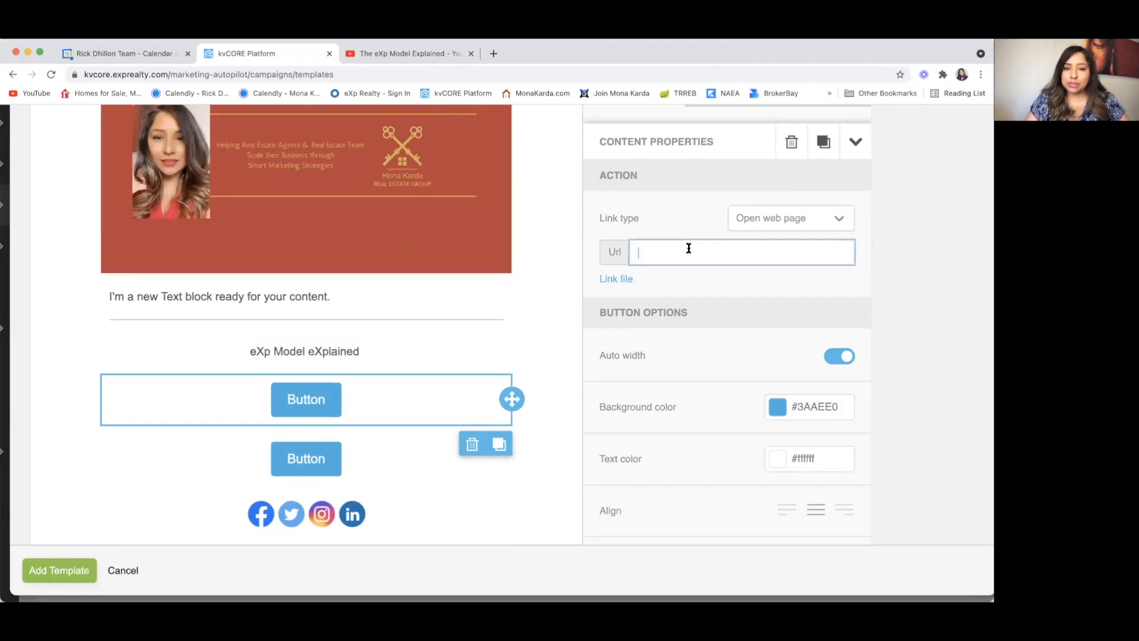
text(https://www.youtube.com/watch?v=KZKurAtgWDY)
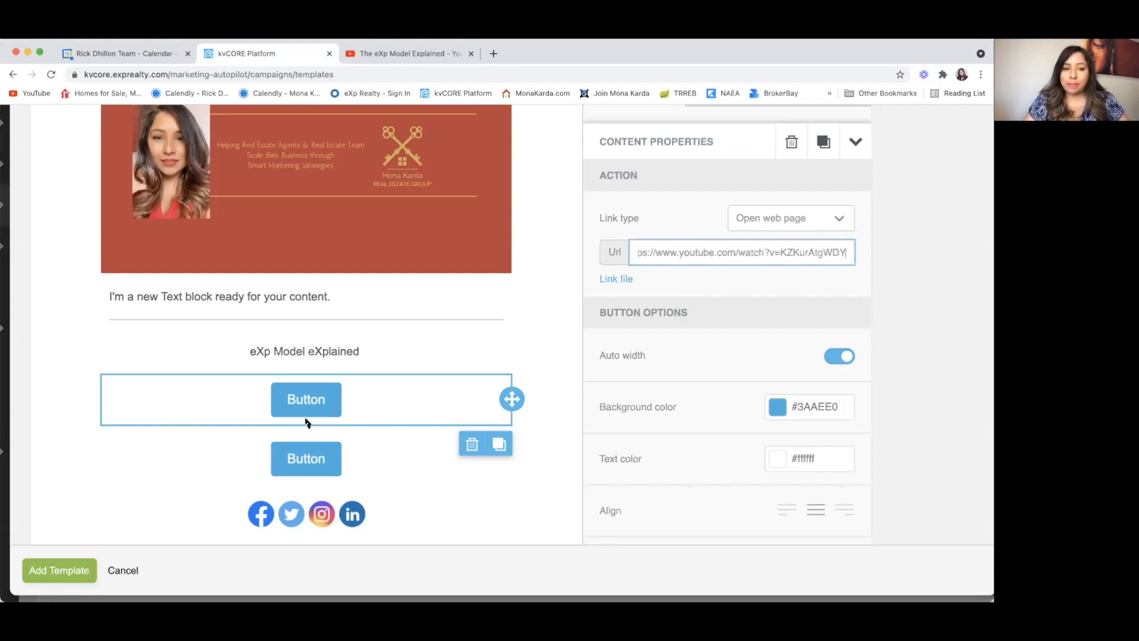
click(402, 407)
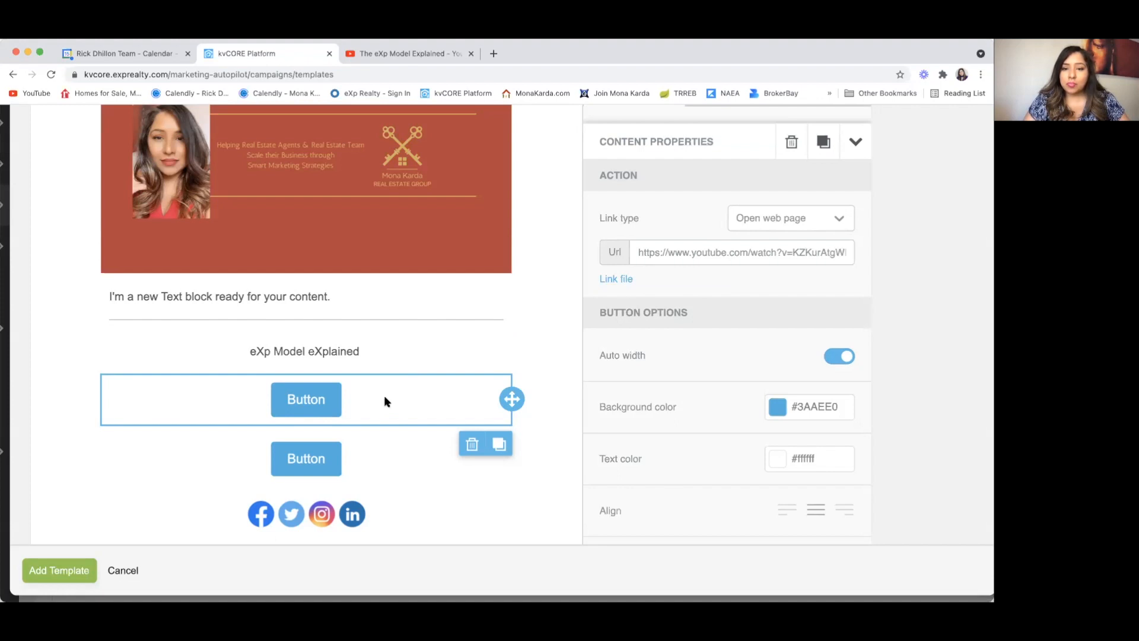
Step: Change the first button's label from Button to CLICK HERE
scroll(384, 396, down, 2)
click(319, 345)
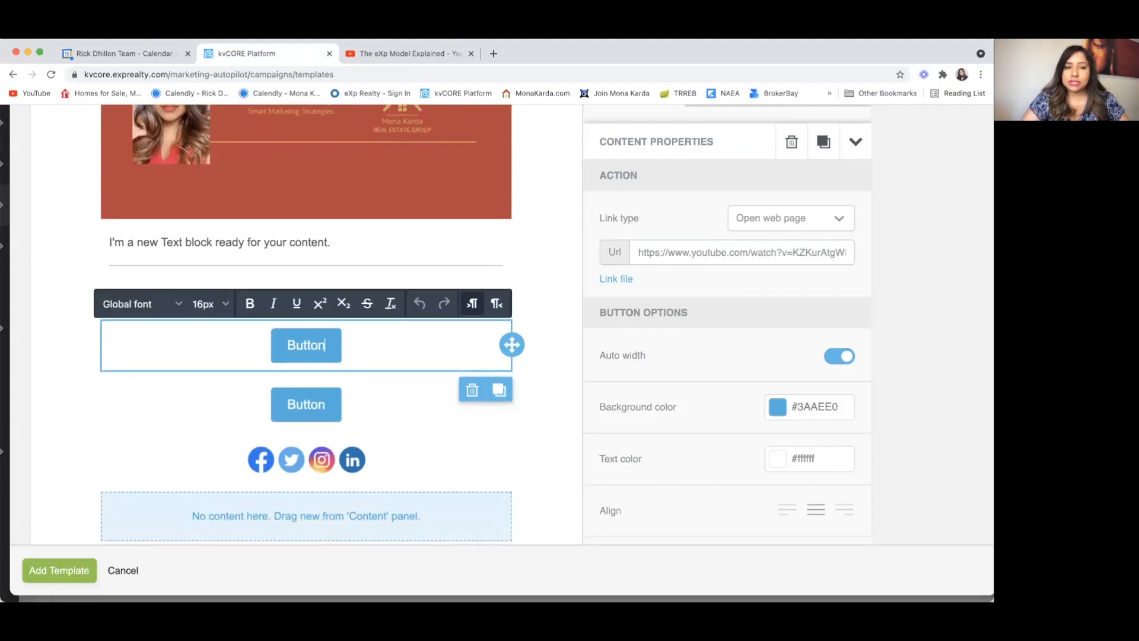
key(BackSpace)
key(BackSpace)
key(BackSpace)
key(BackSpace)
key(BackSpace)
key(BackSpace)
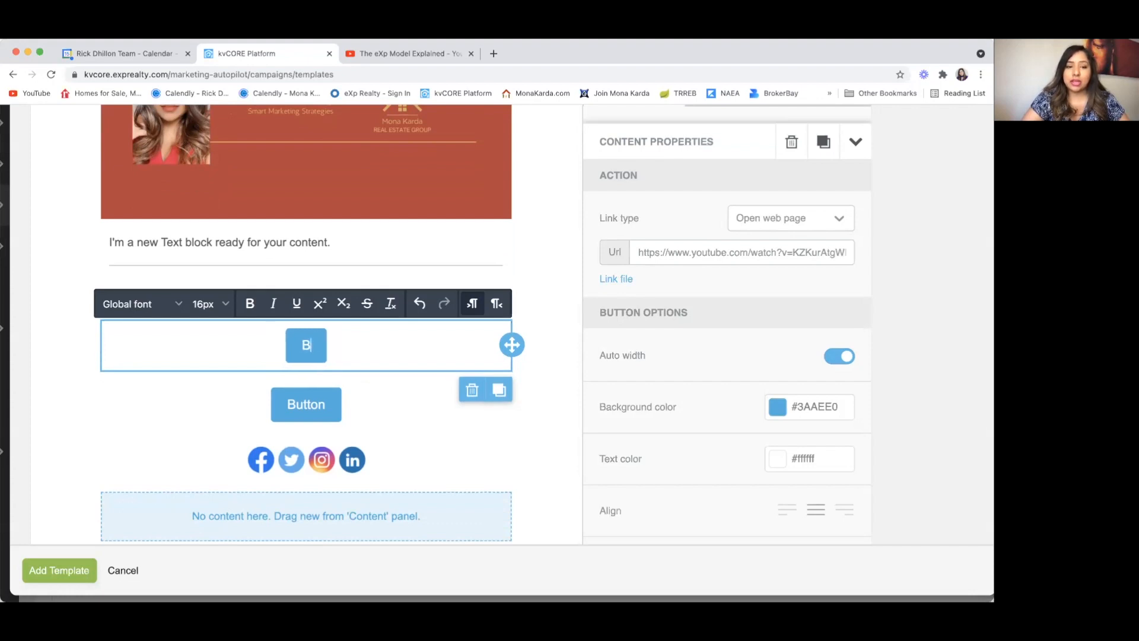
text(e)
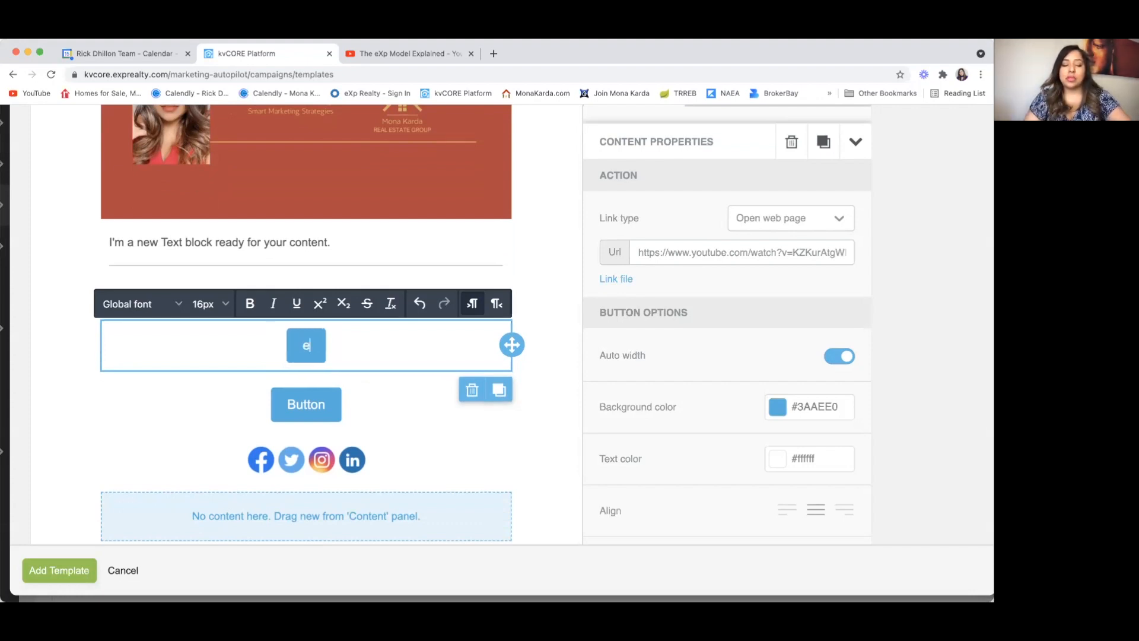
key(BackSpace)
text(CLICK HERE)
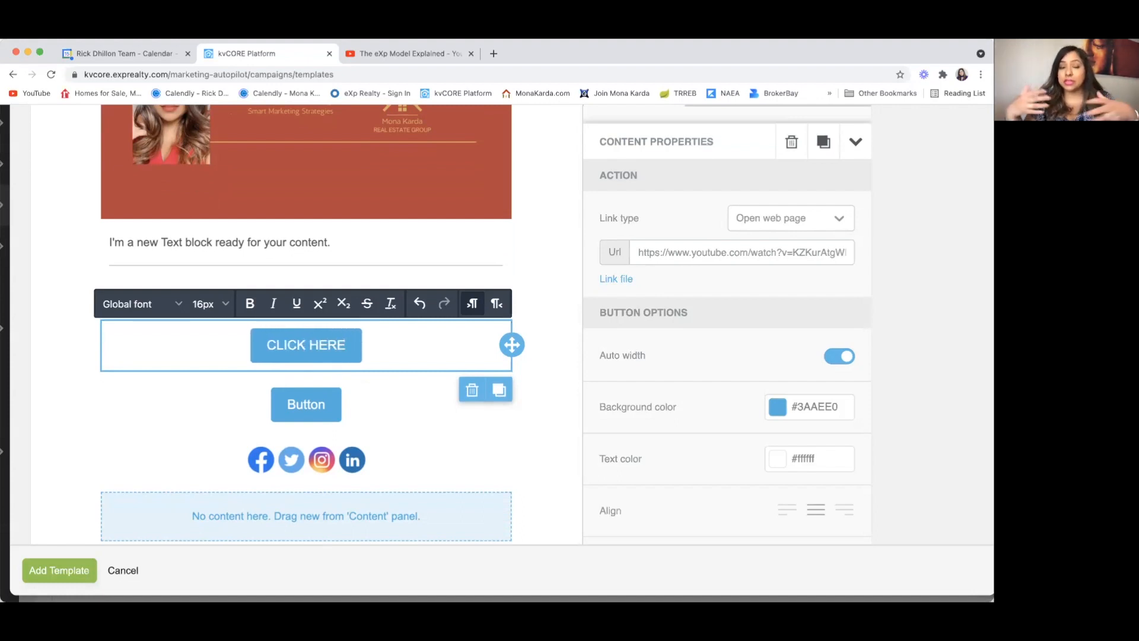
Step: Set the CLICK HERE button's background color to black (#000000)
click(409, 352)
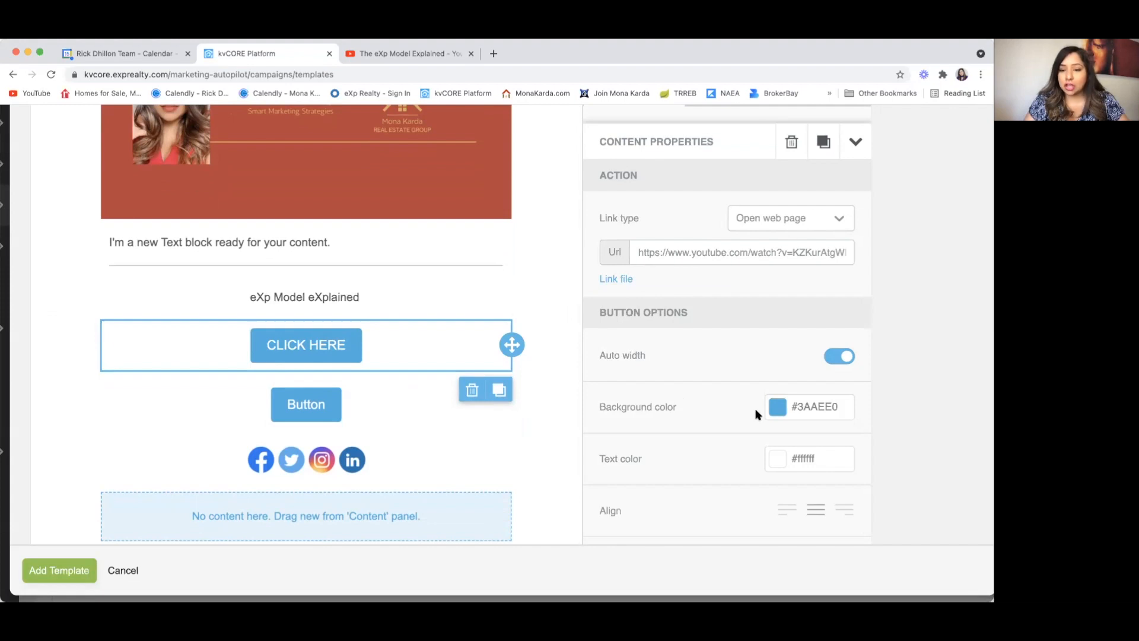
click(778, 410)
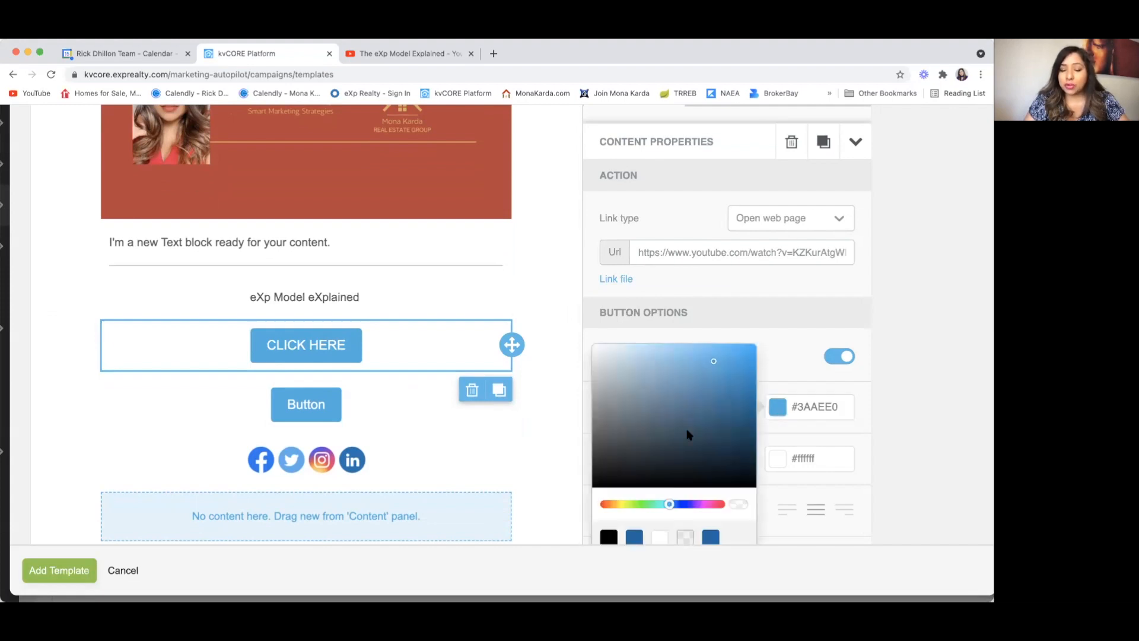
scroll(687, 432, down, 2)
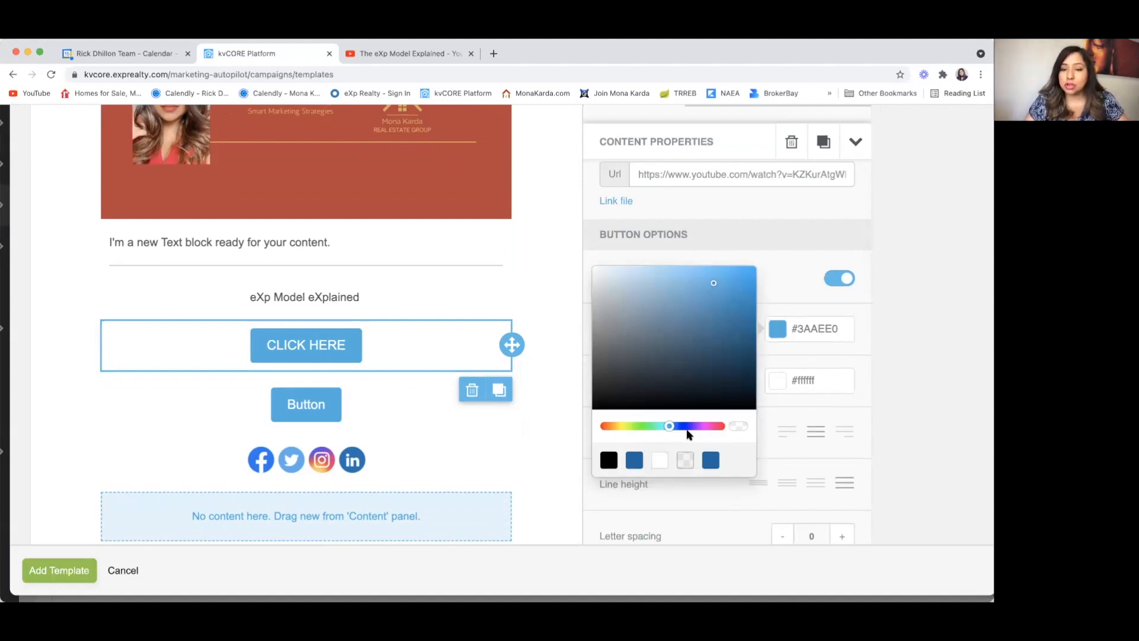
click(633, 462)
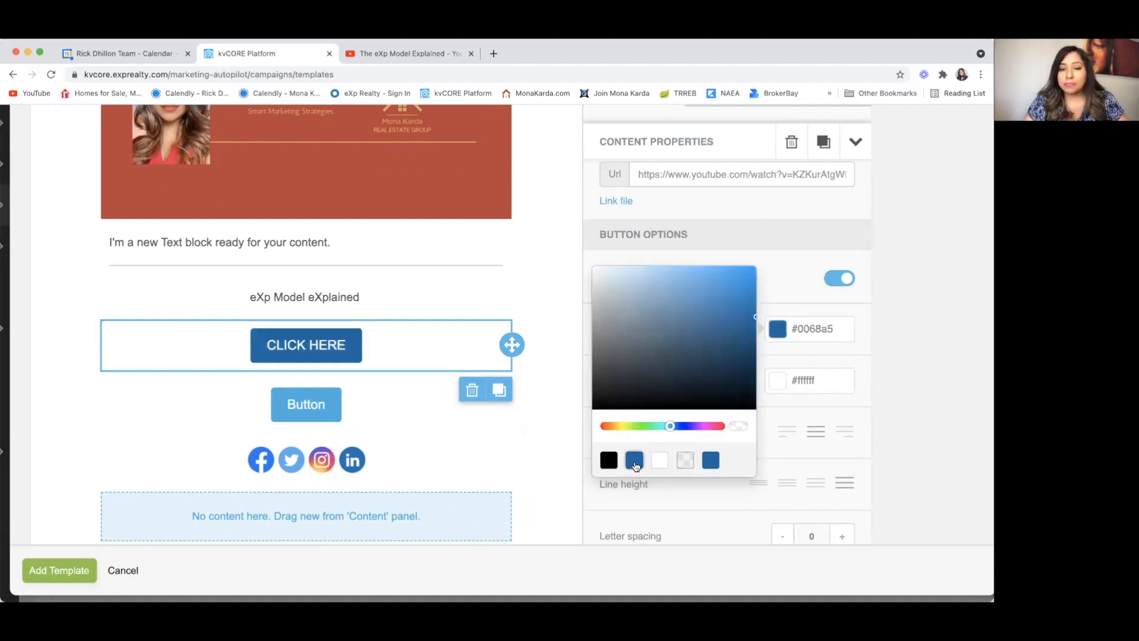
drag(754, 314, 700, 382)
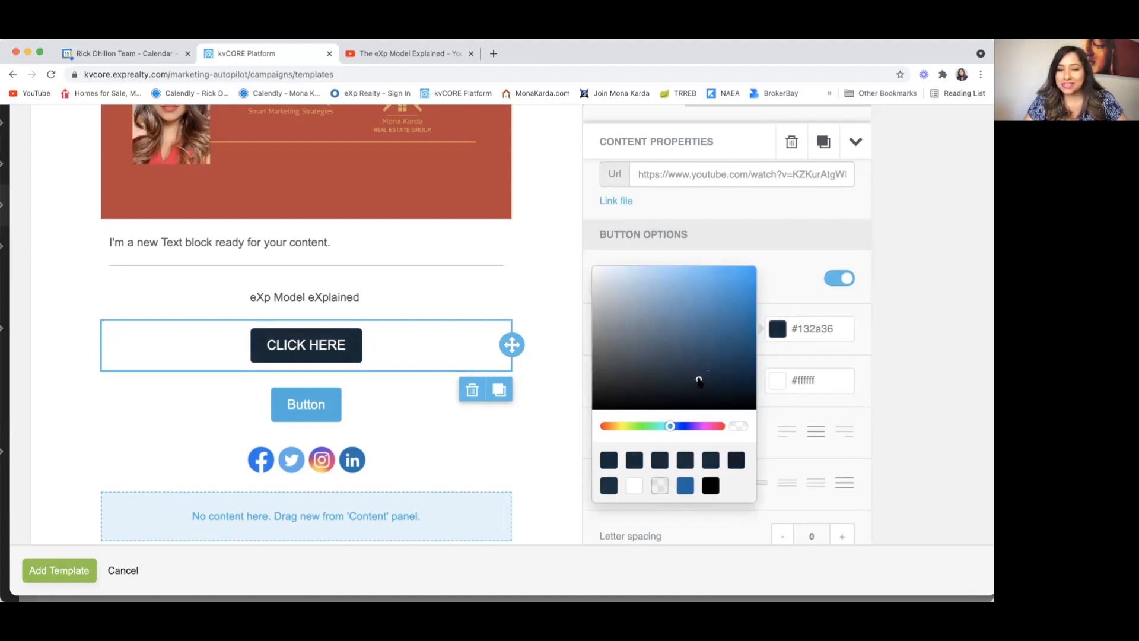
click(711, 486)
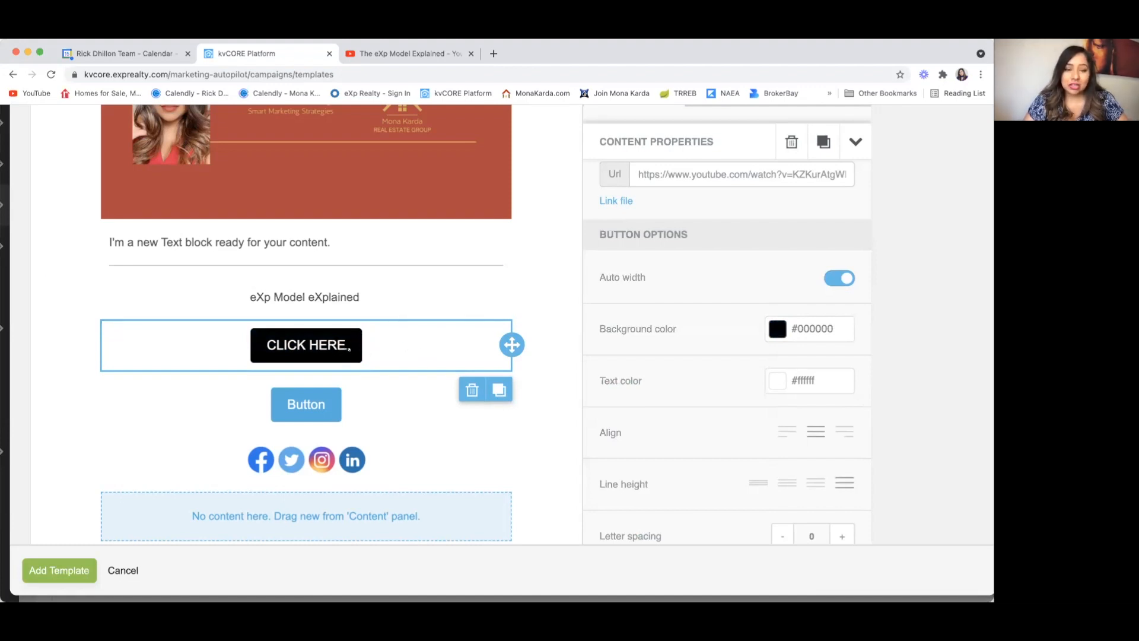
click(376, 412)
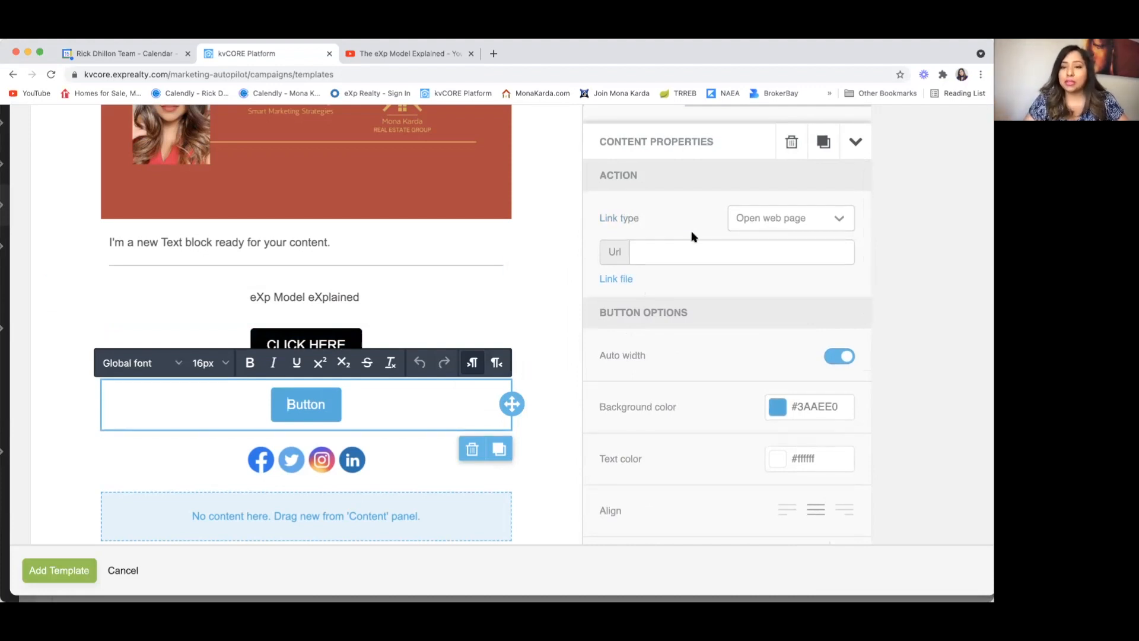
Step: Switch the second button's link type to Make call, ready for the phone number
click(761, 219)
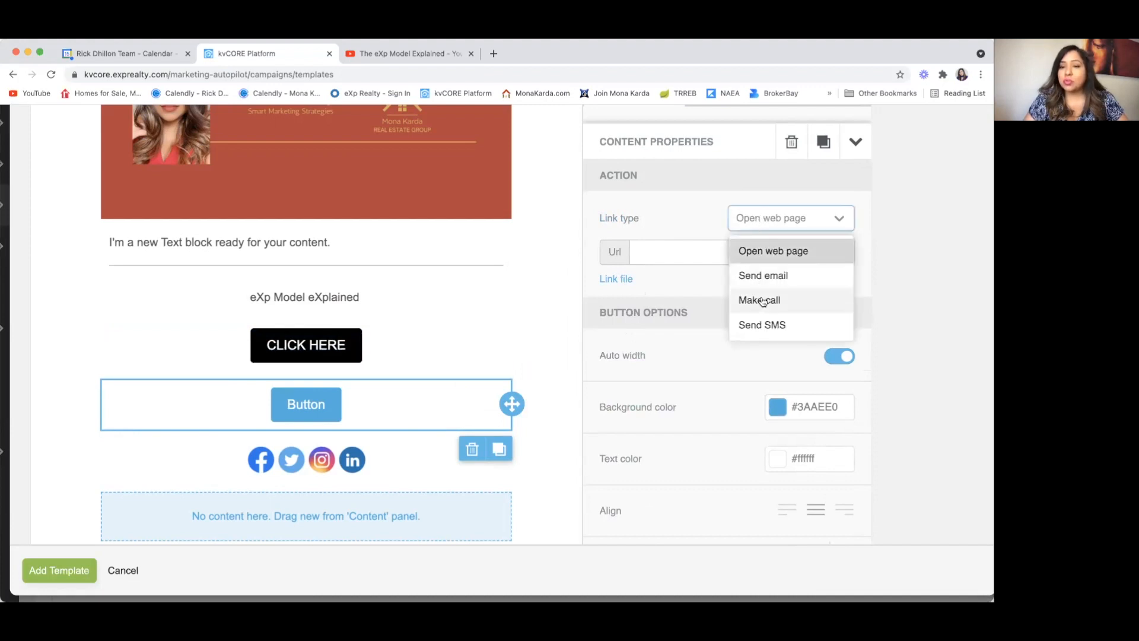
click(790, 302)
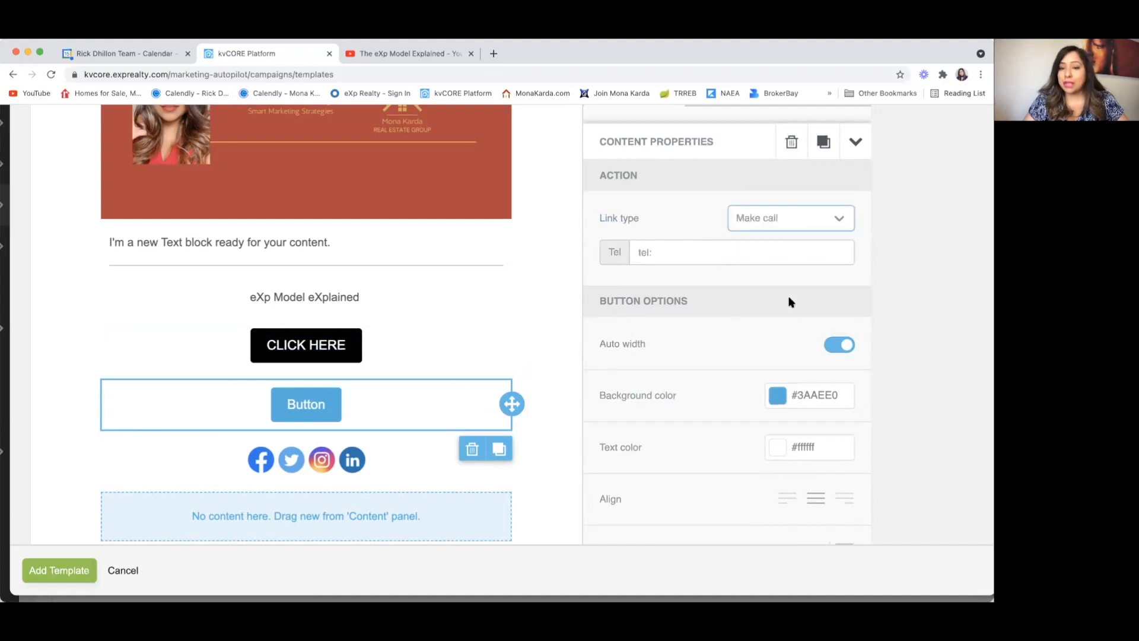
click(668, 255)
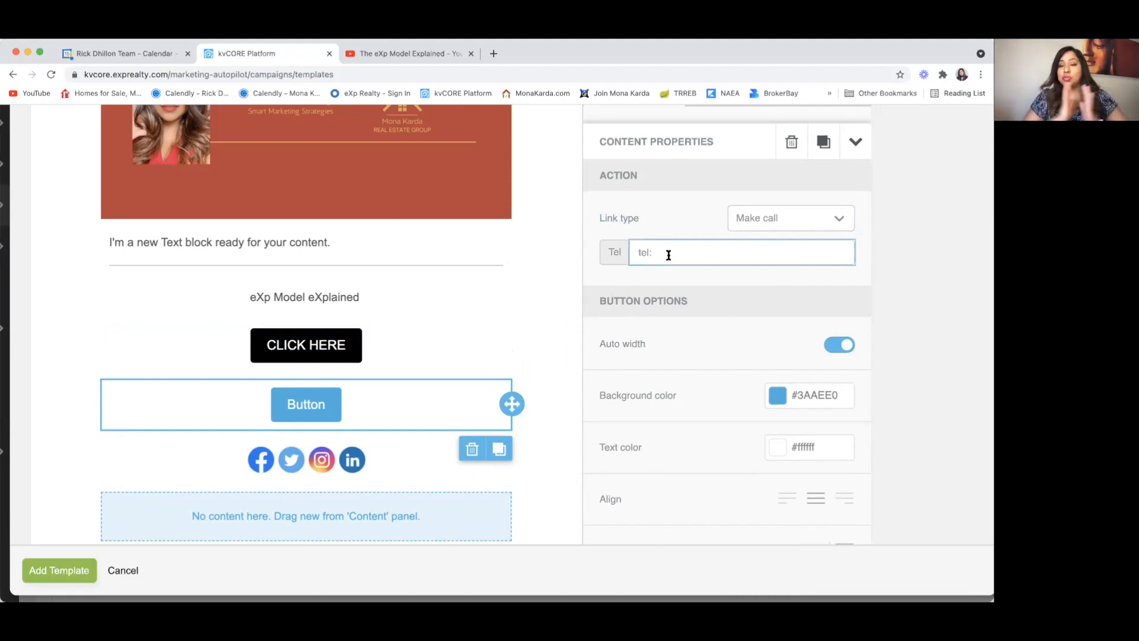
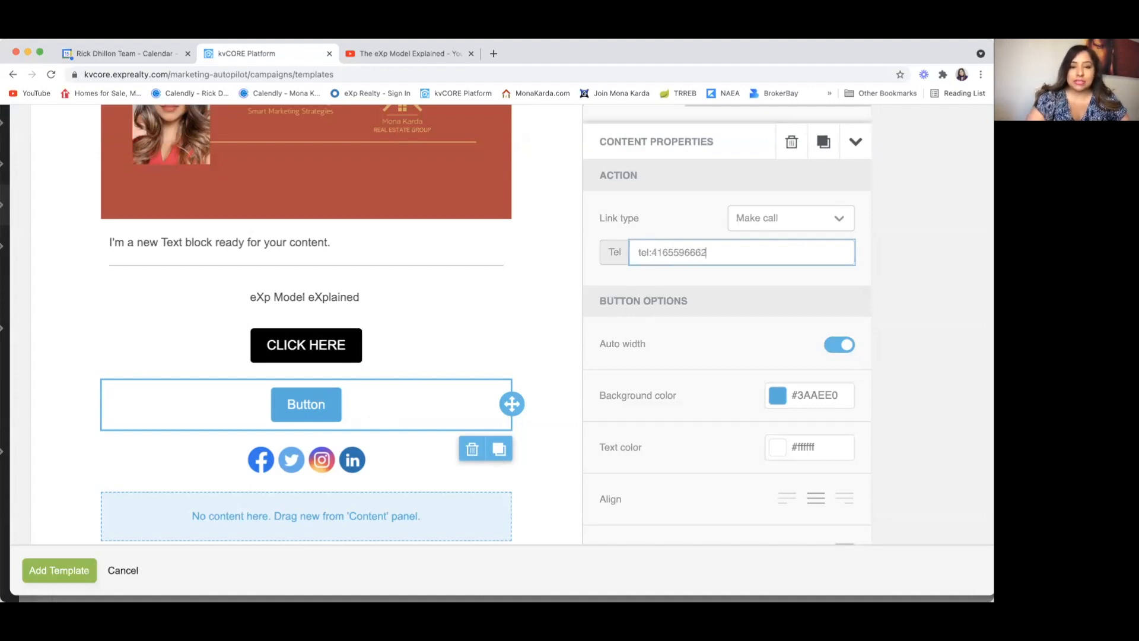
Step: Make the call button dial the agent's phone number and relabel it with the dot-formatted number
click(323, 406)
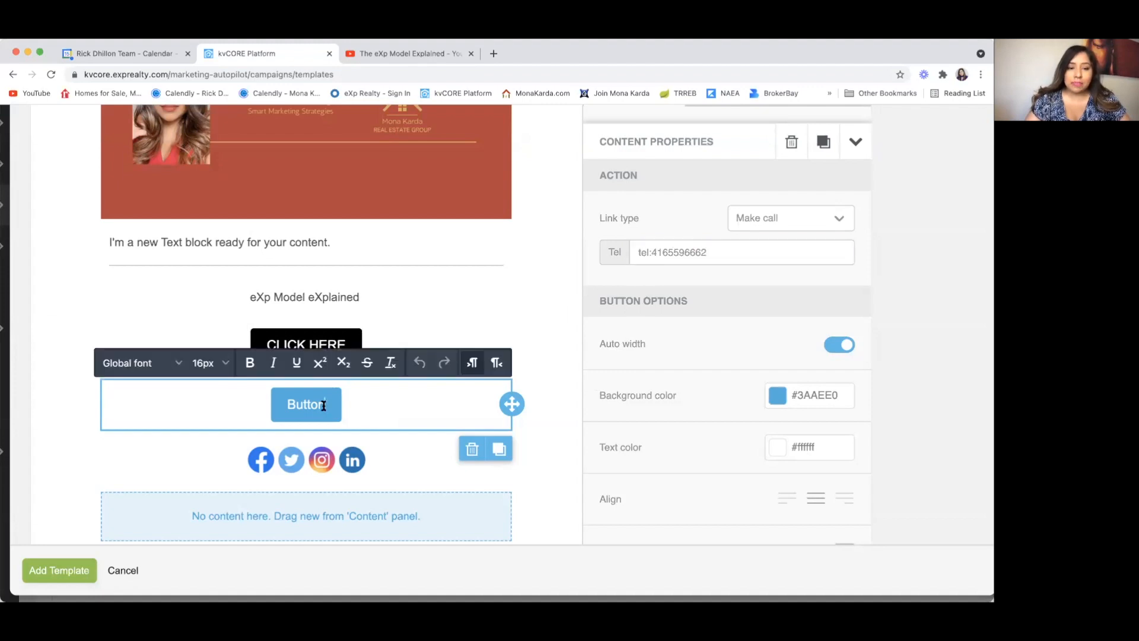
key(BackSpace)
key(BackSpace)
key(BackSpace)
key(BackSpace)
key(BackSpace)
key(BackSpace)
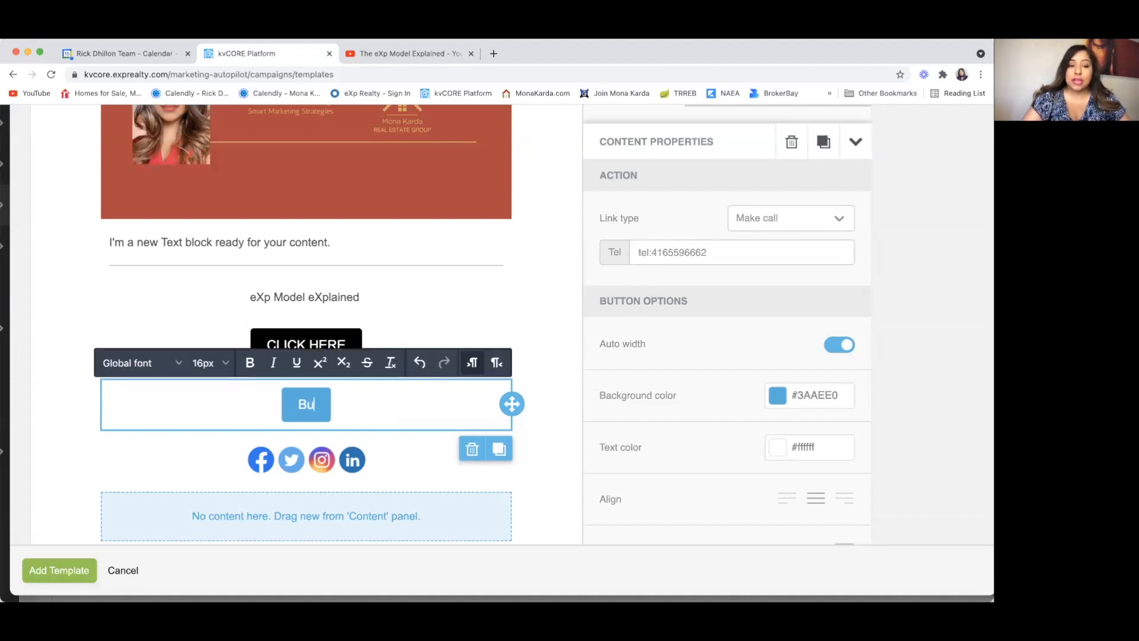
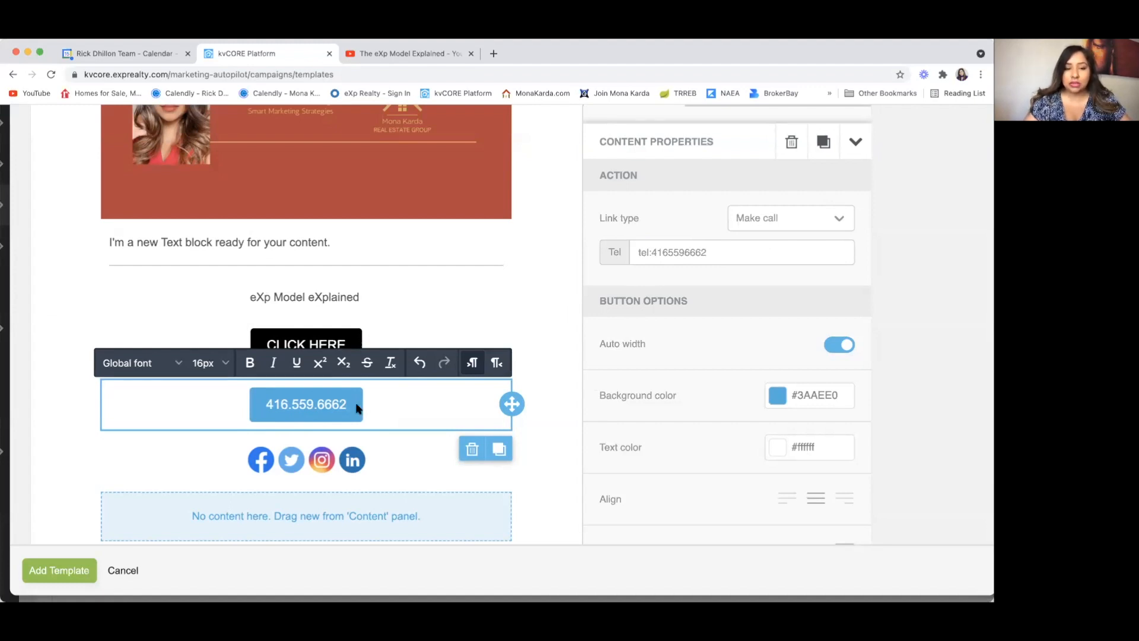
click(381, 410)
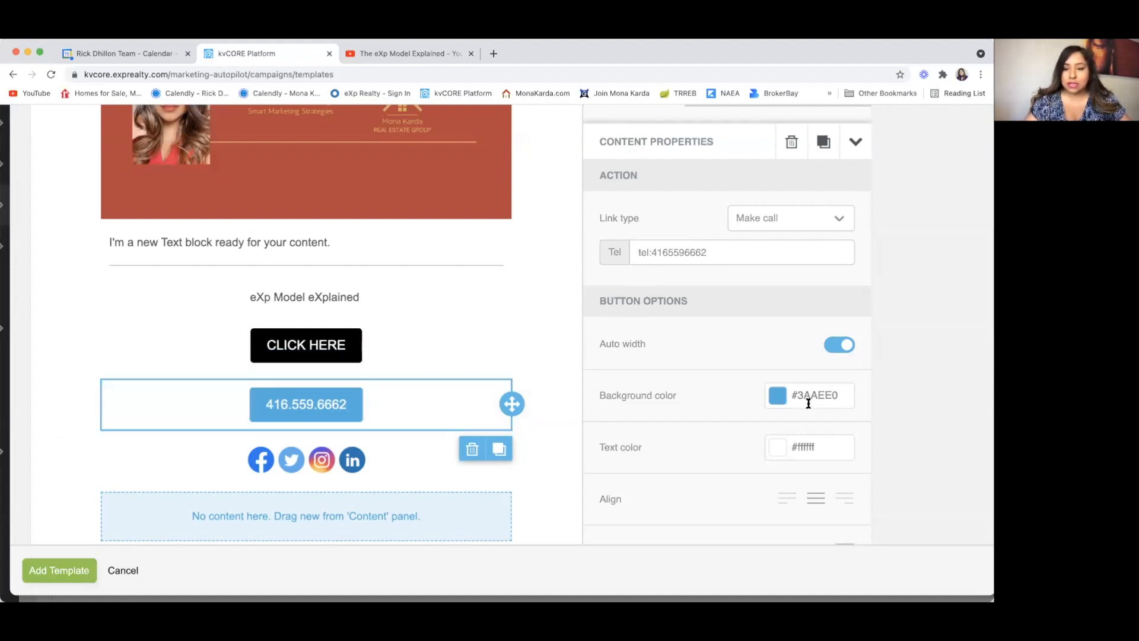
Step: Give the call button a dark navy #182e3a background, then select the social icons row
click(778, 396)
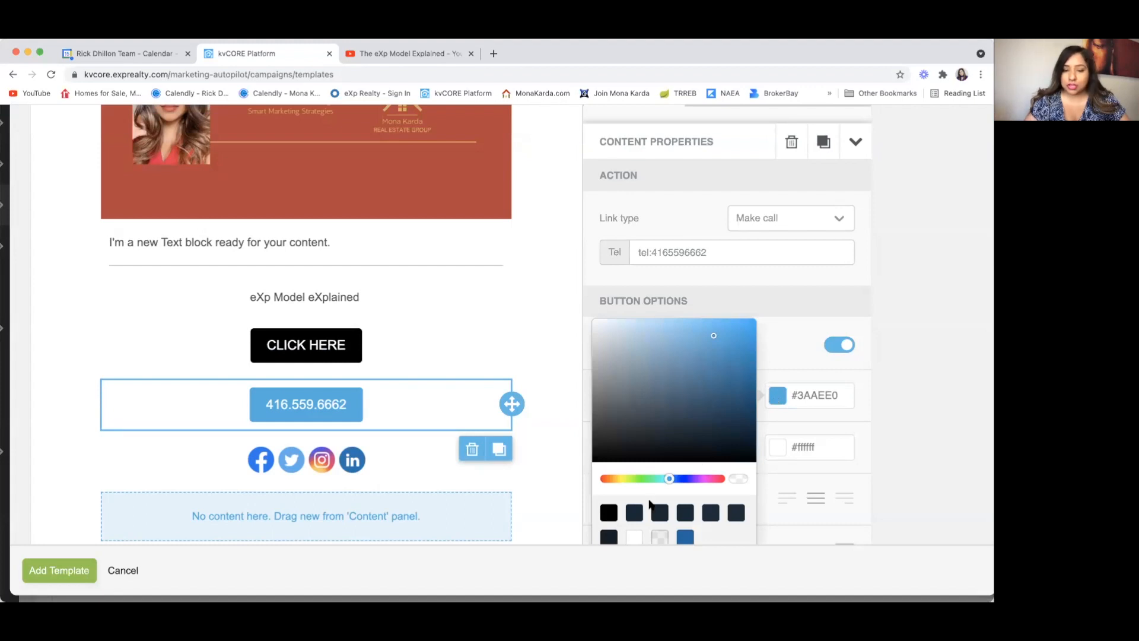
scroll(653, 496, down, 2)
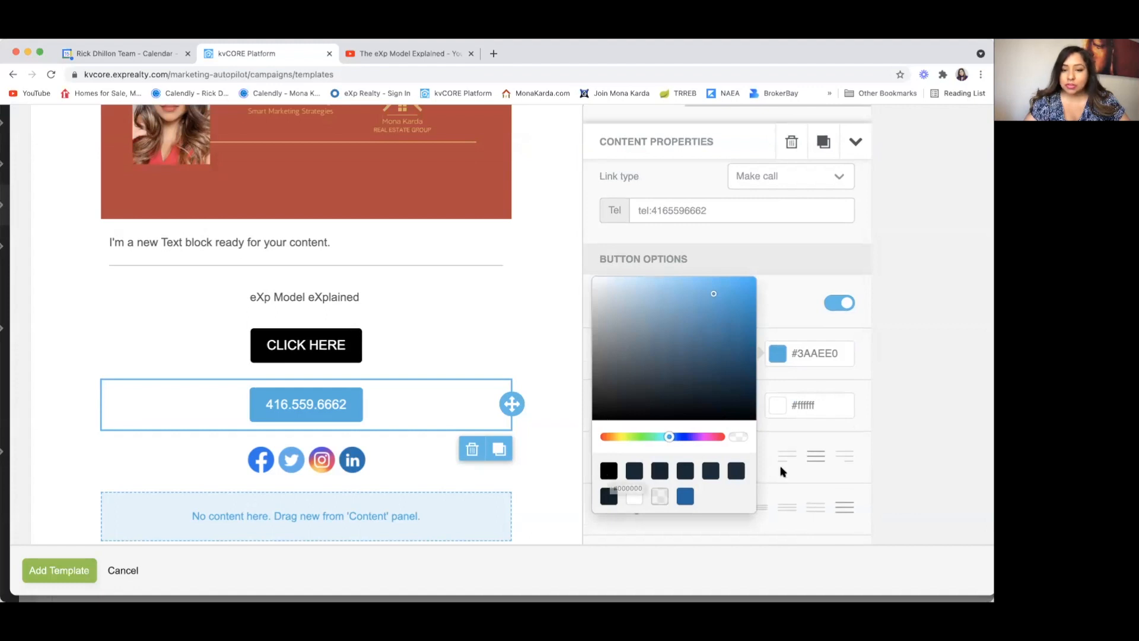
click(736, 468)
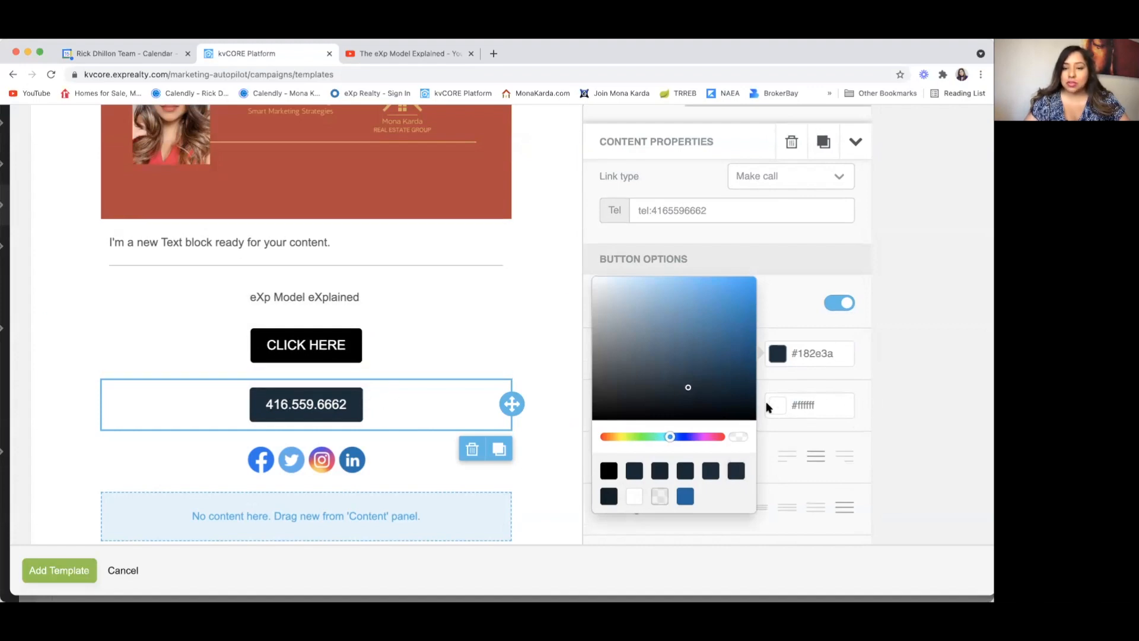
click(407, 458)
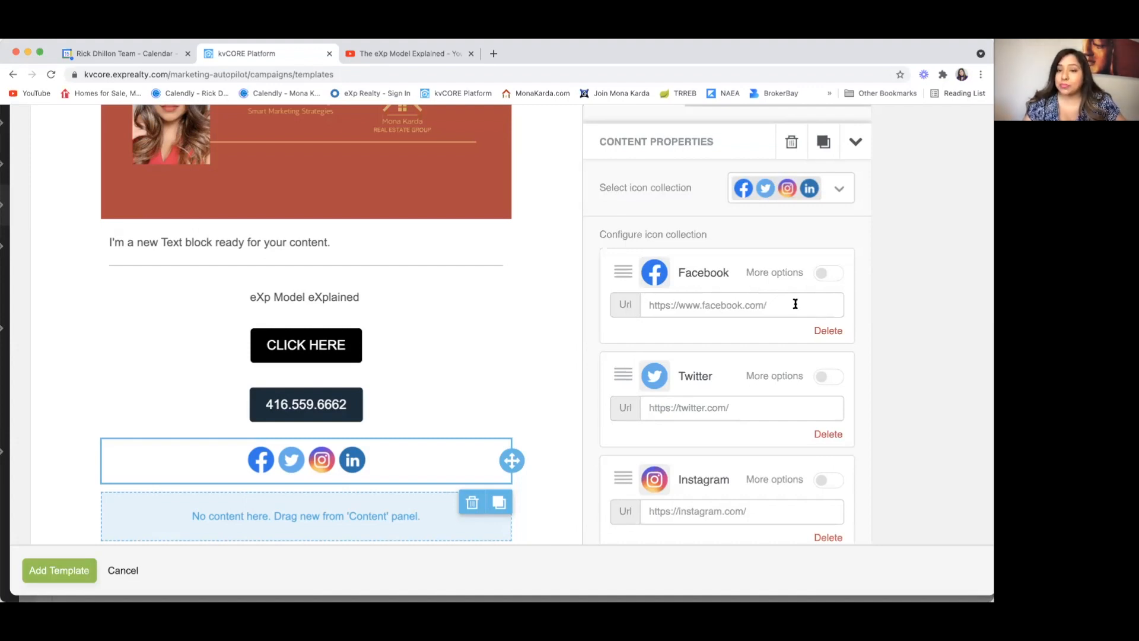
Step: Expand the Facebook icon's extra title fields and bring up the Add new icon catalog
scroll(722, 457, down, 3)
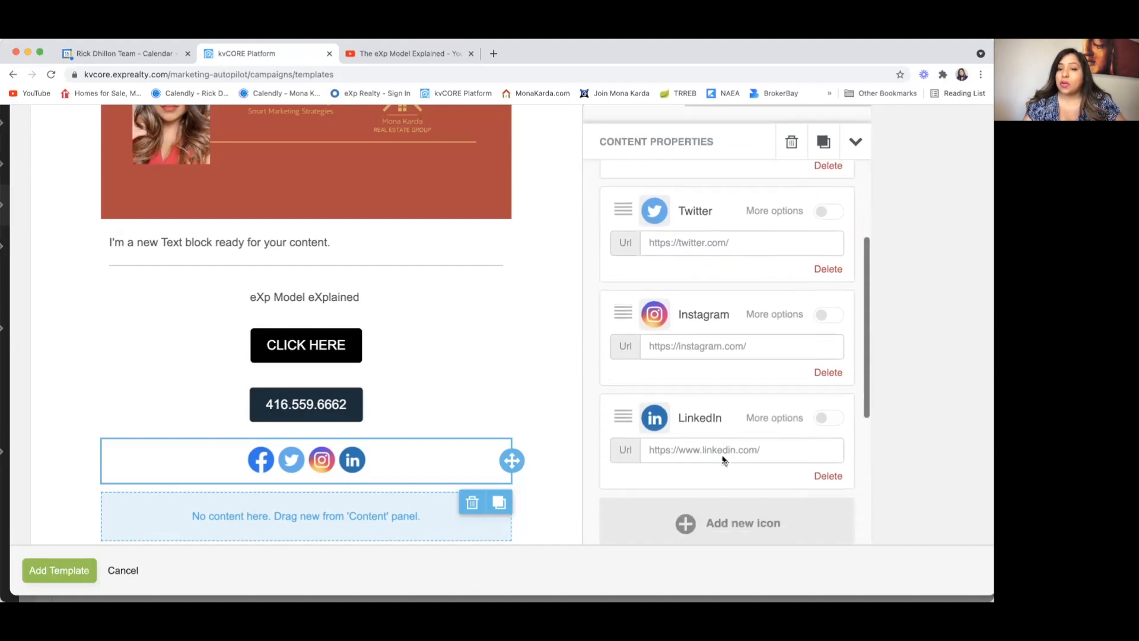
scroll(722, 457, up, 4)
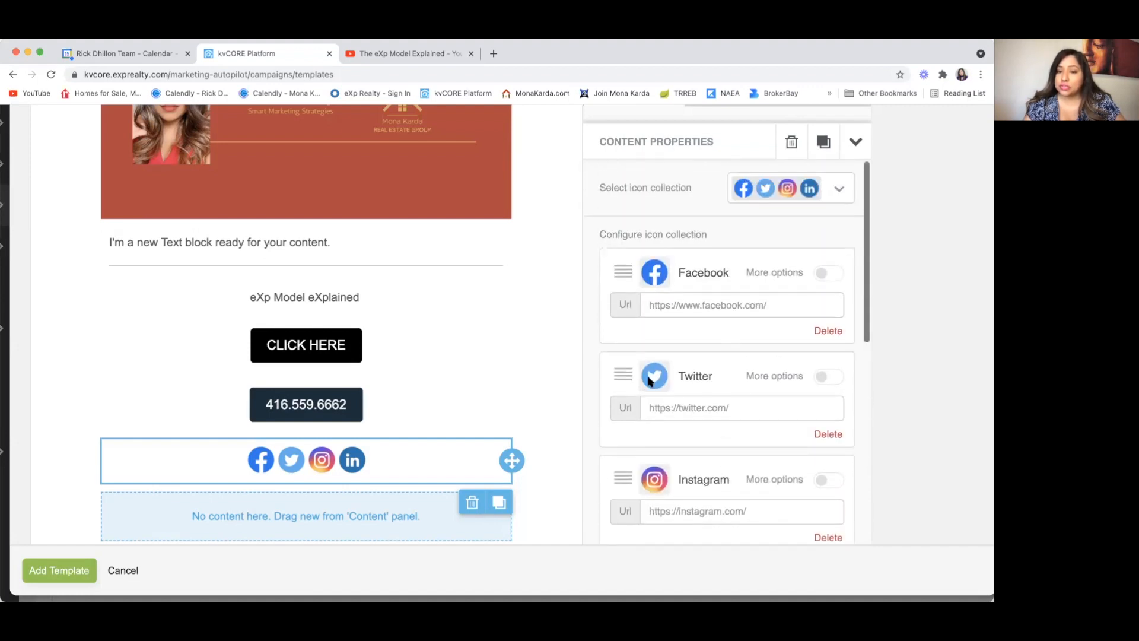
click(825, 376)
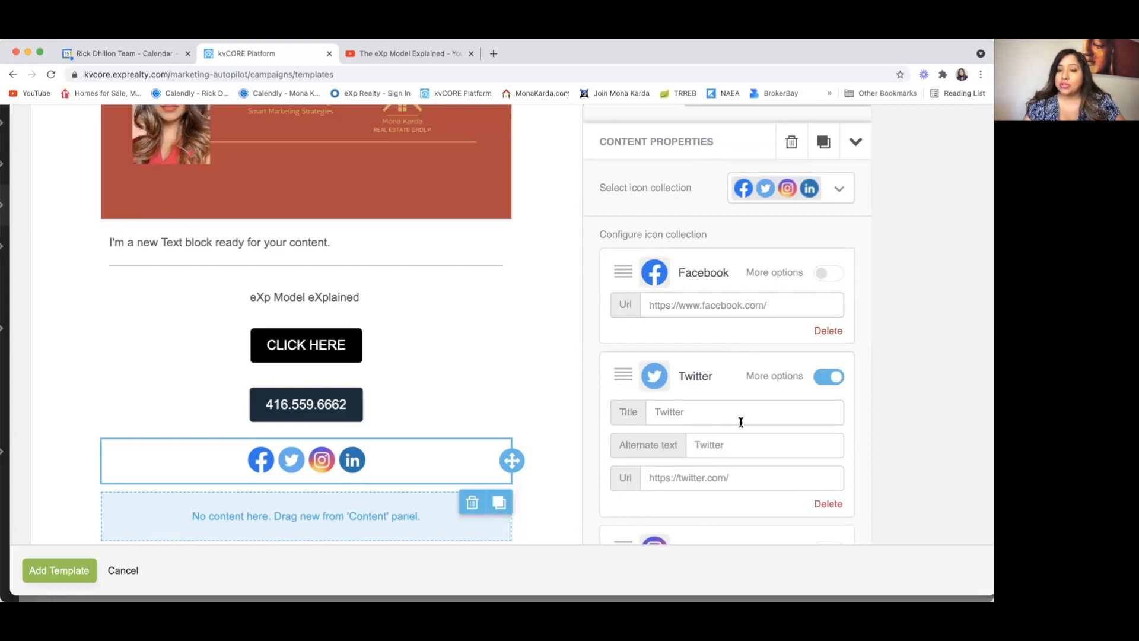
click(829, 376)
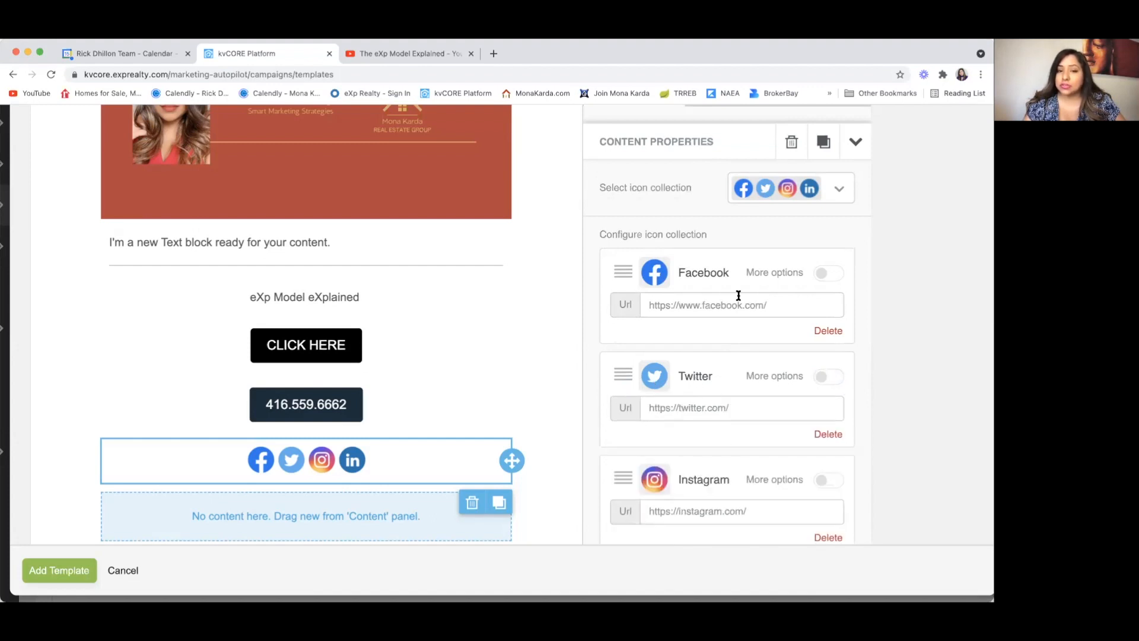
click(829, 273)
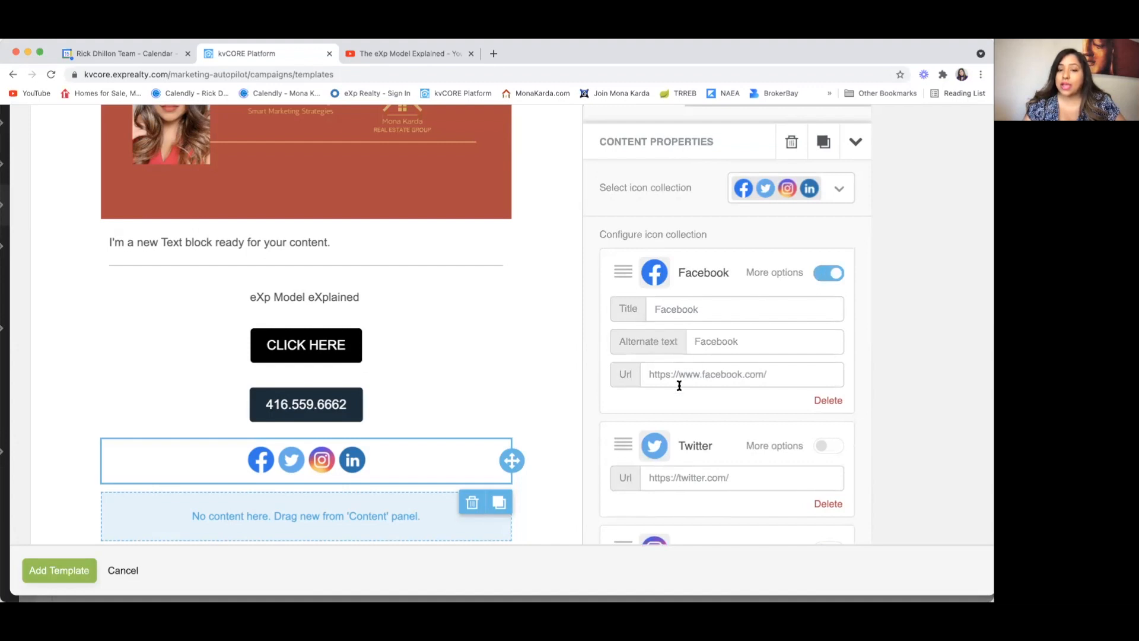
scroll(680, 386, down, 7)
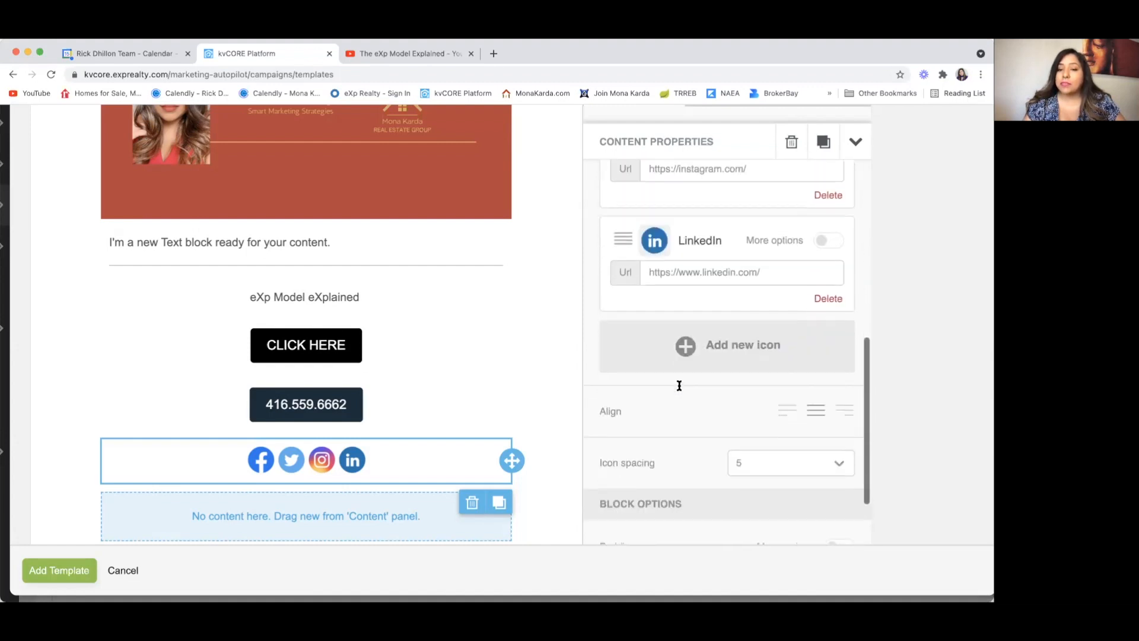
click(687, 344)
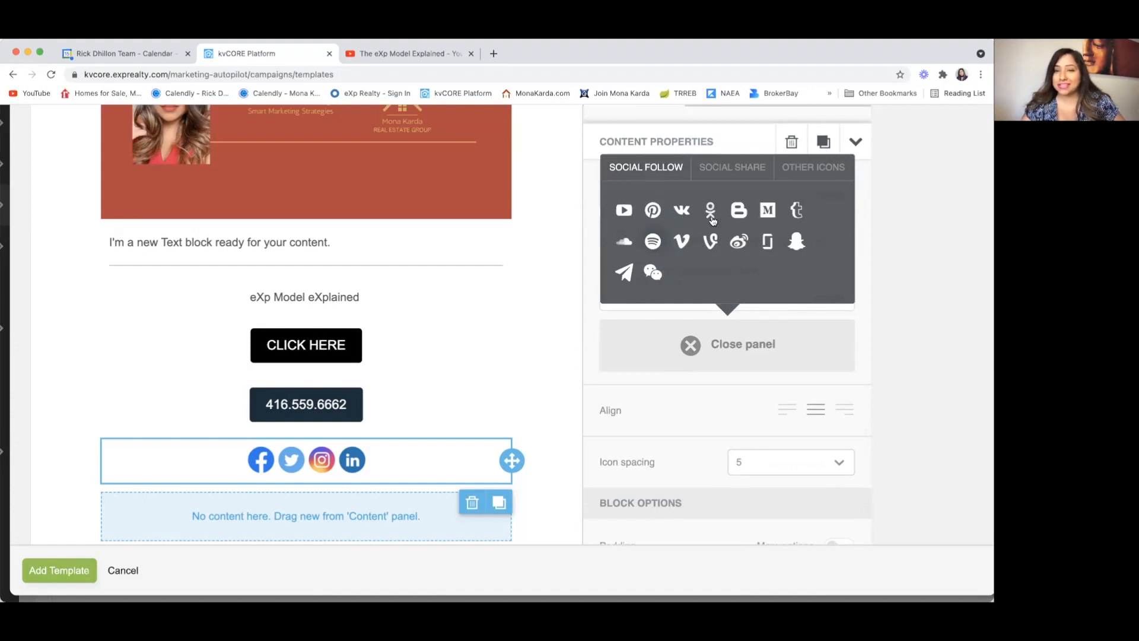
Step: Browse the Social Share and Other Icons tabs, then close the catalog without adding an icon
click(733, 170)
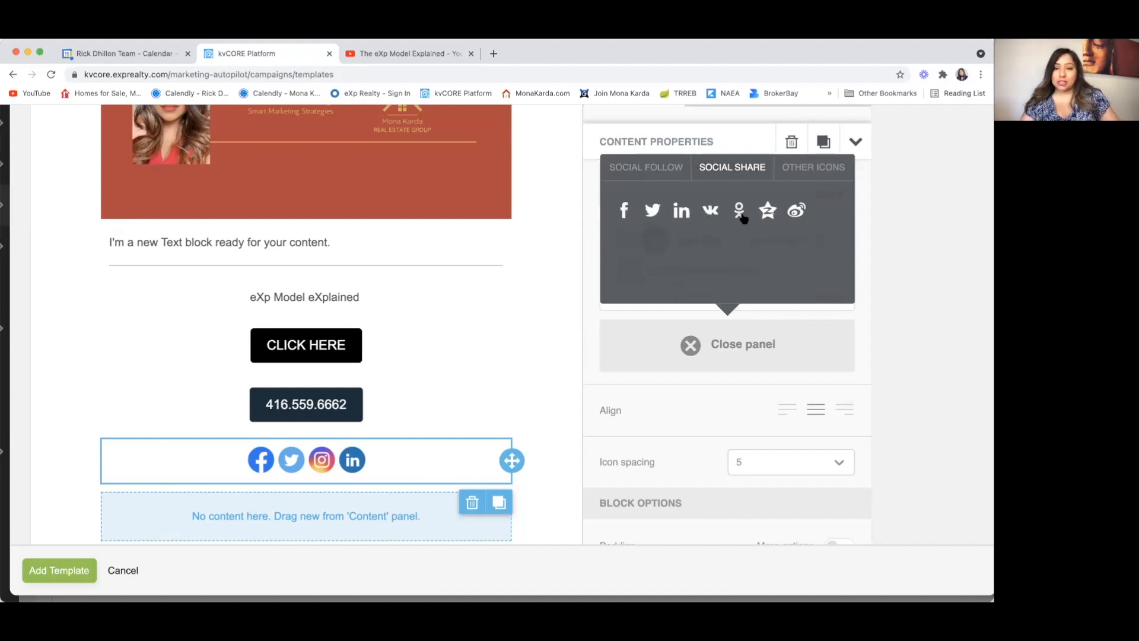
click(812, 168)
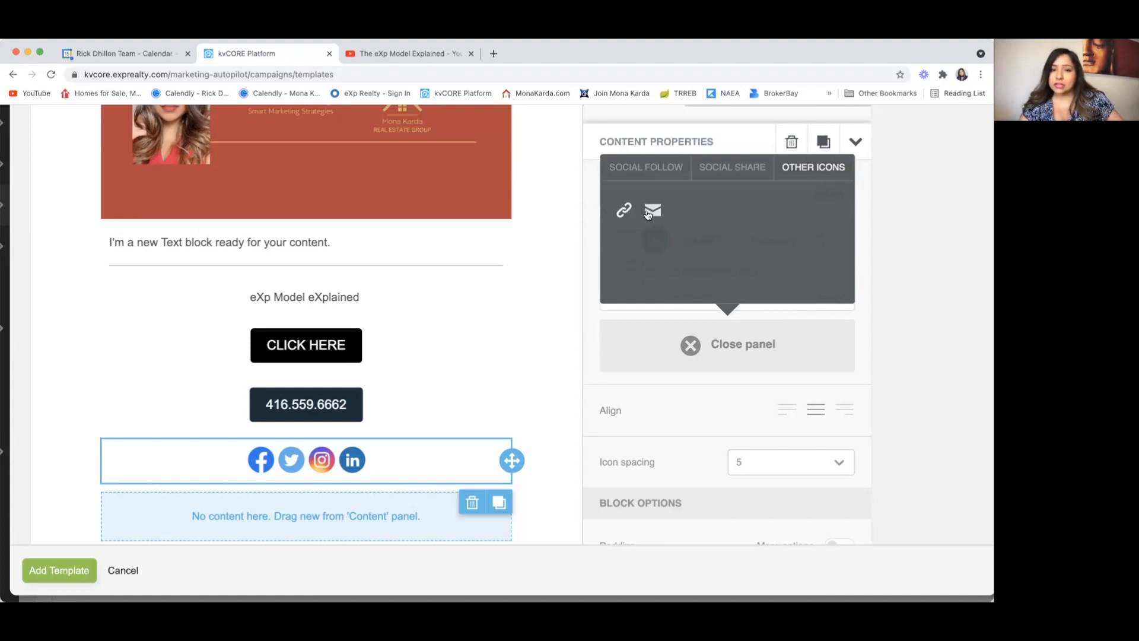
click(683, 345)
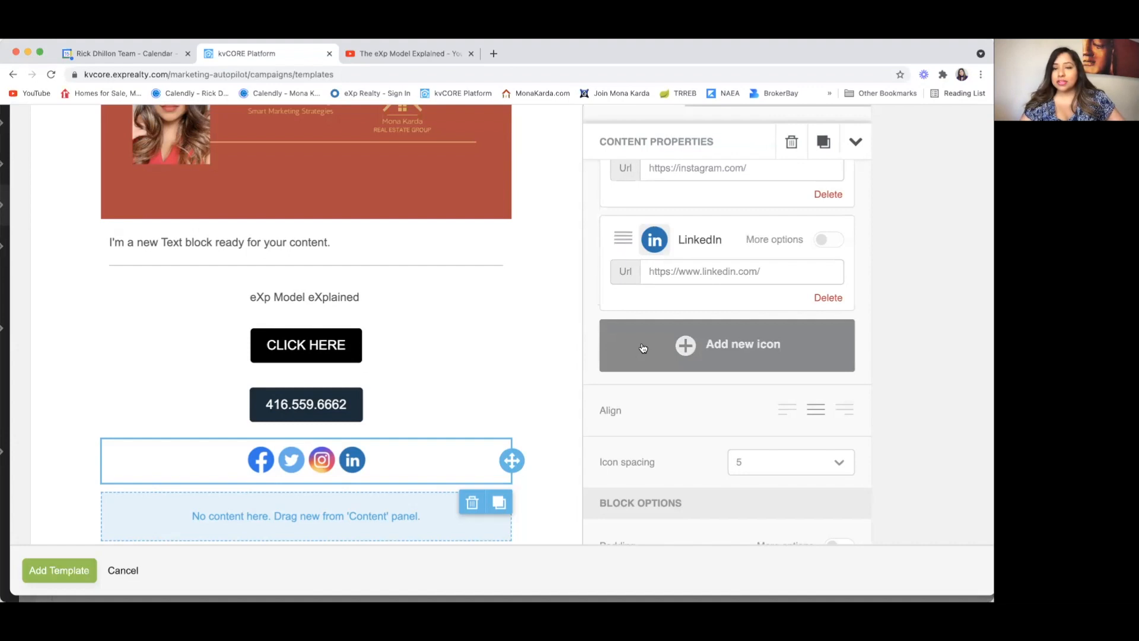
scroll(623, 444, down, 4)
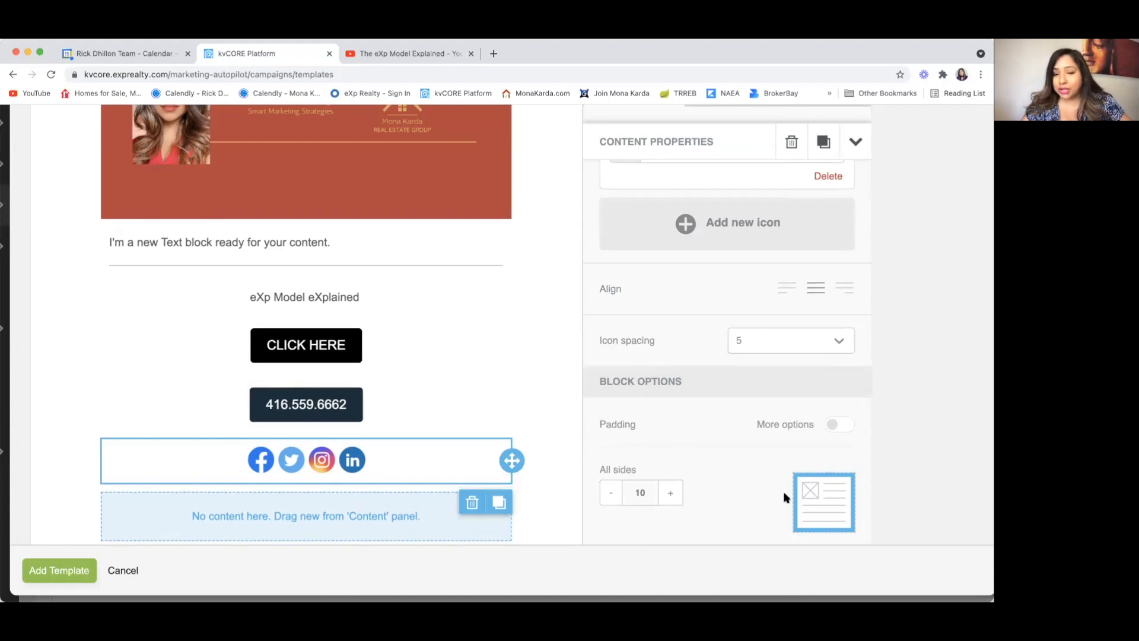
Step: Try social row padding of 0, 30 and 60, restore it to 10, then select the header image
click(611, 498)
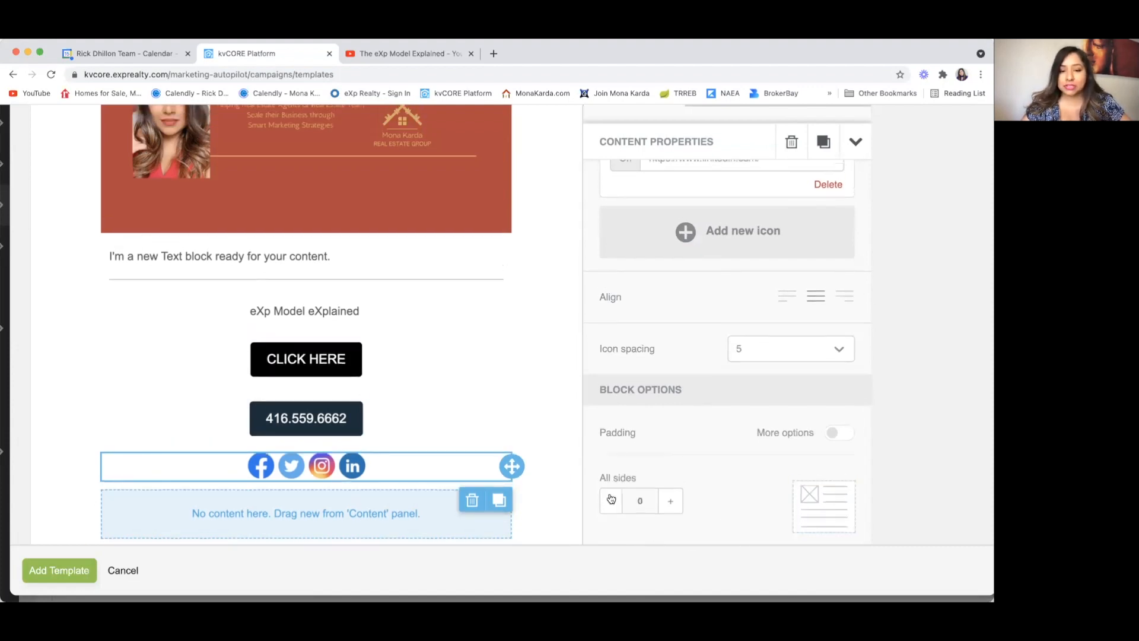
click(674, 507)
click(674, 507)
click(674, 508)
click(674, 507)
click(674, 508)
click(674, 508)
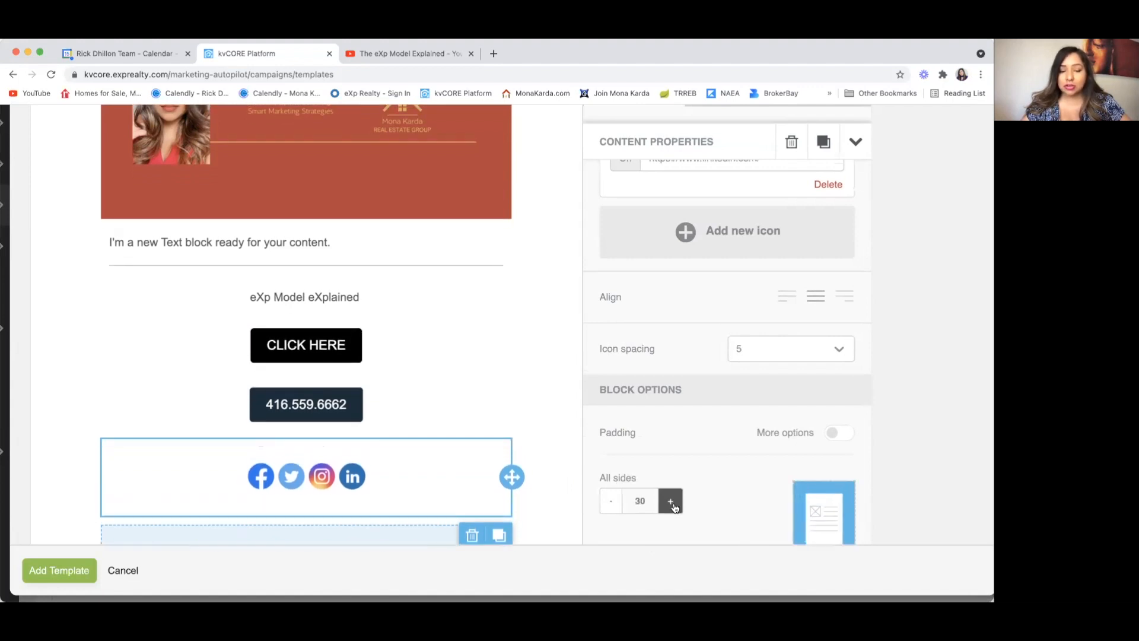
click(675, 507)
click(675, 508)
click(675, 507)
click(675, 507)
click(674, 507)
click(675, 507)
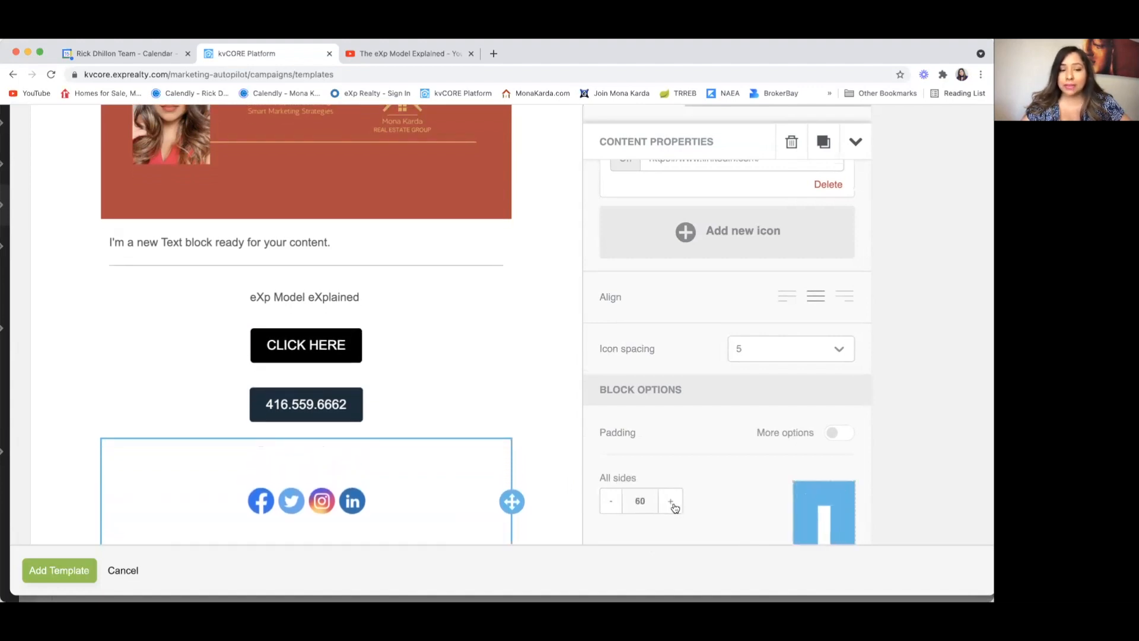
click(610, 501)
click(610, 502)
click(610, 501)
click(610, 501)
click(610, 501)
click(609, 501)
click(610, 502)
click(610, 501)
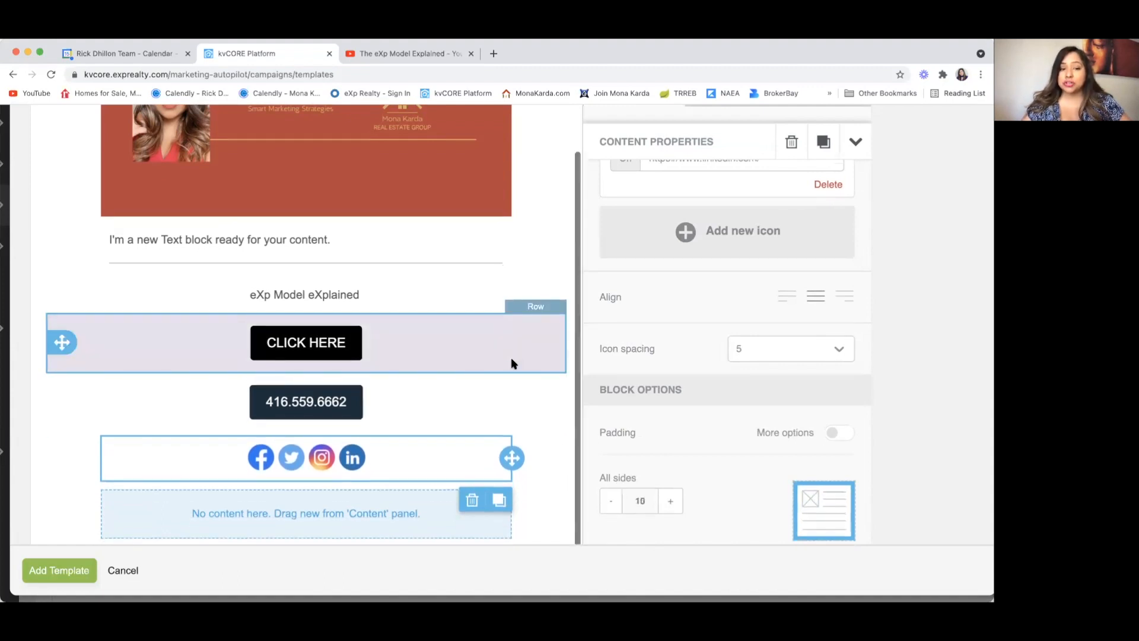
click(423, 156)
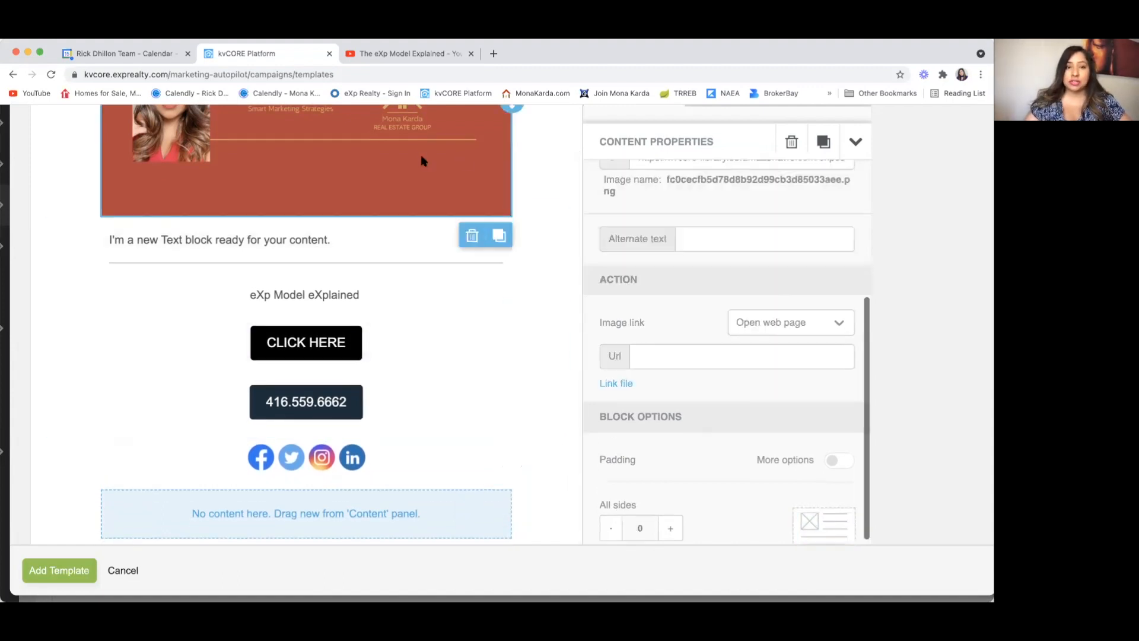
scroll(421, 159, up, 3)
scroll(649, 459, down, 6)
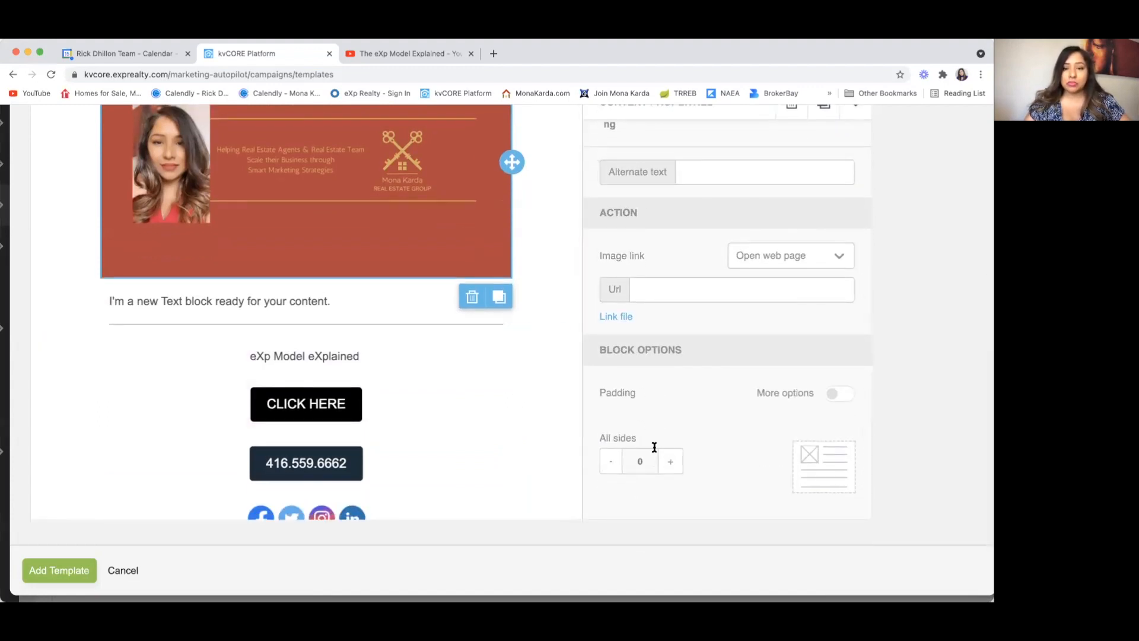
click(671, 462)
click(671, 462)
click(672, 463)
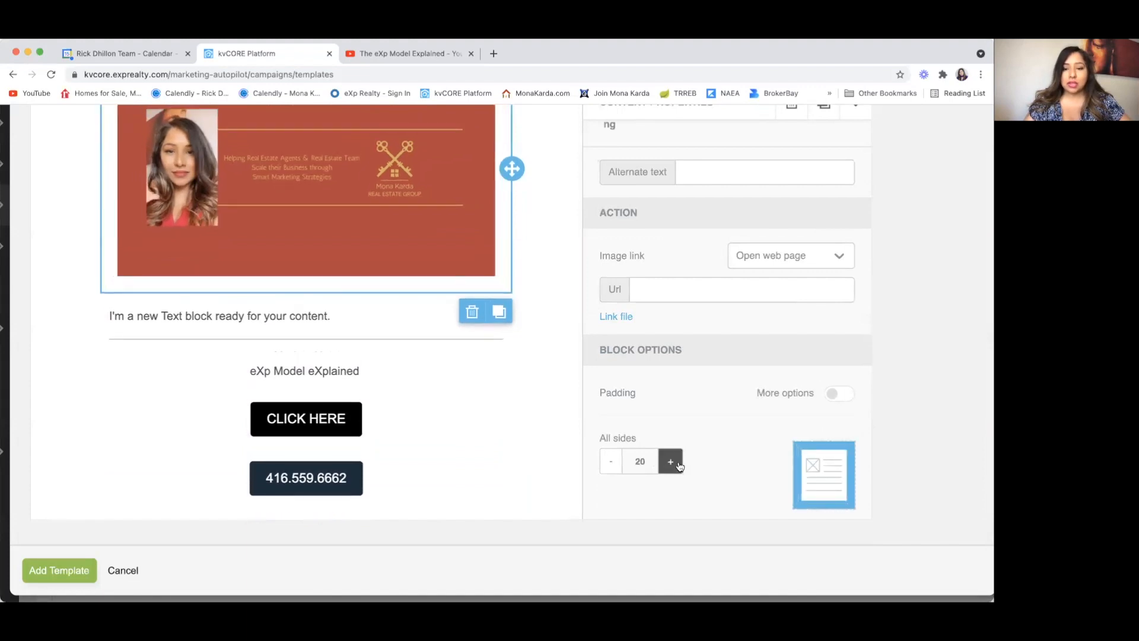
click(672, 462)
click(618, 464)
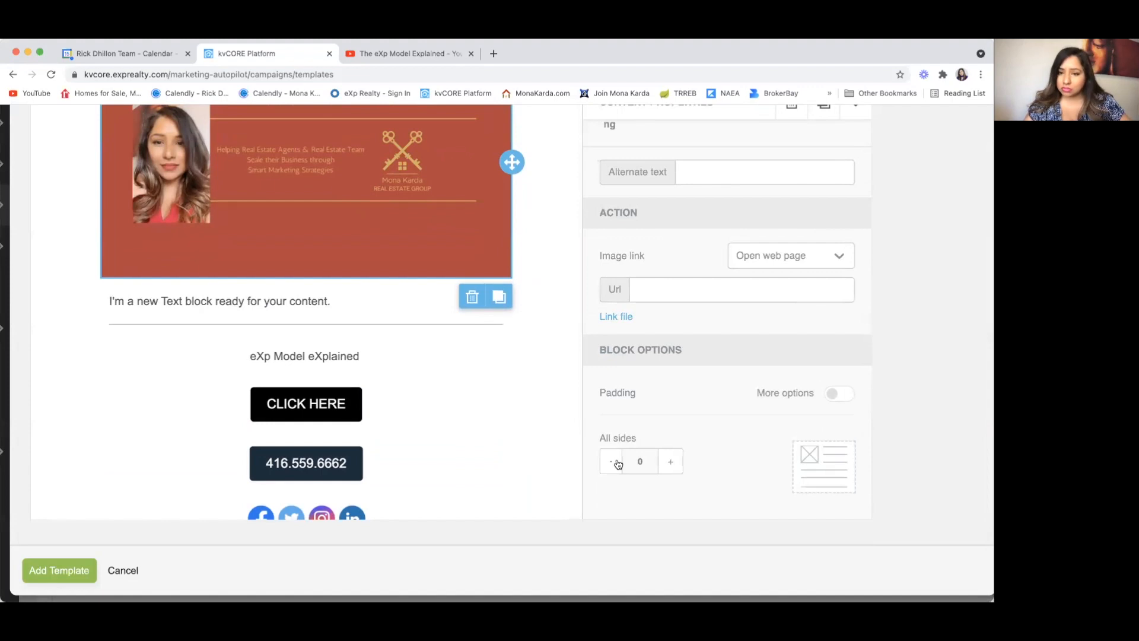
click(834, 393)
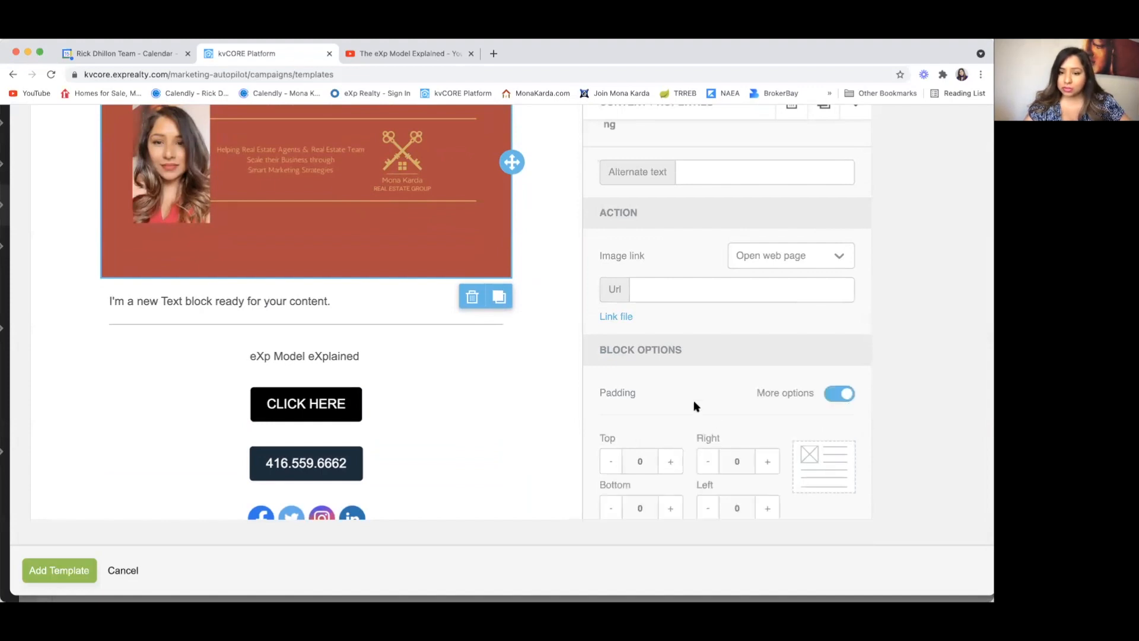
click(668, 462)
click(668, 463)
click(668, 463)
click(668, 463)
click(668, 463)
click(668, 463)
click(668, 462)
click(668, 463)
click(669, 463)
click(668, 463)
click(668, 463)
click(668, 463)
click(610, 461)
click(610, 461)
click(610, 461)
click(609, 461)
click(610, 461)
click(610, 461)
click(610, 461)
click(610, 461)
click(610, 461)
click(609, 461)
click(610, 461)
click(610, 461)
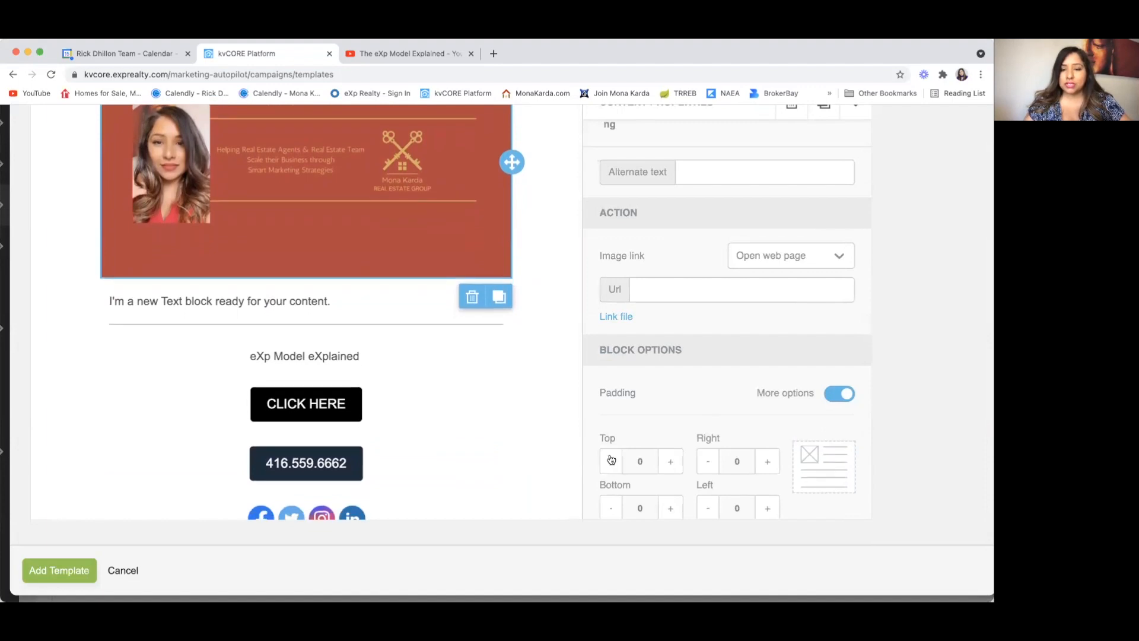
click(838, 395)
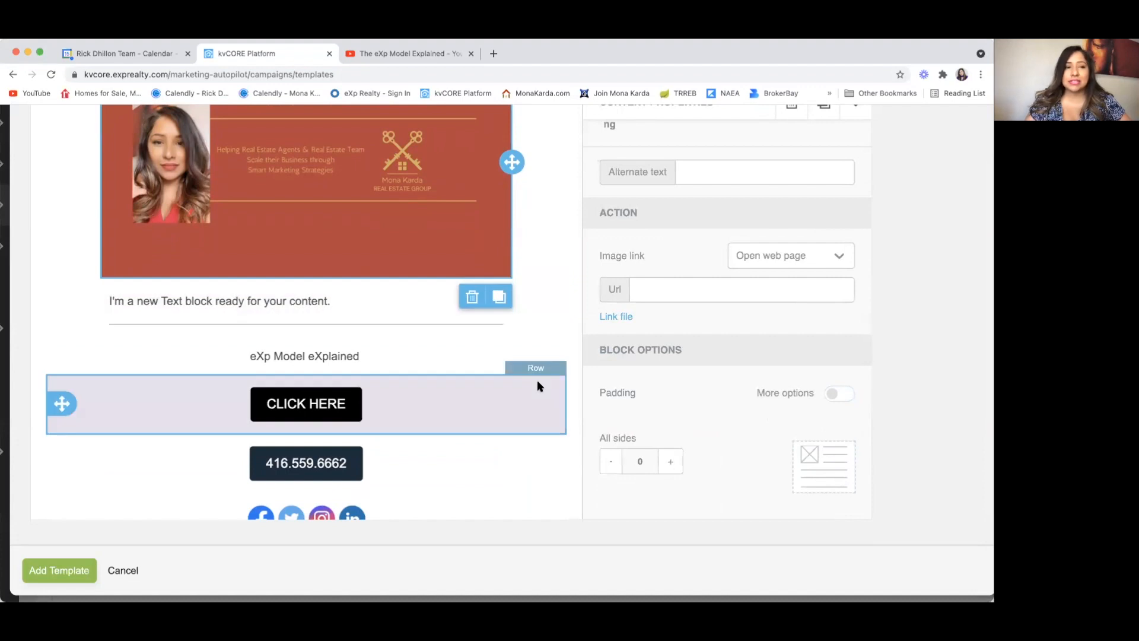
scroll(537, 383, up, 1)
scroll(539, 385, up, 5)
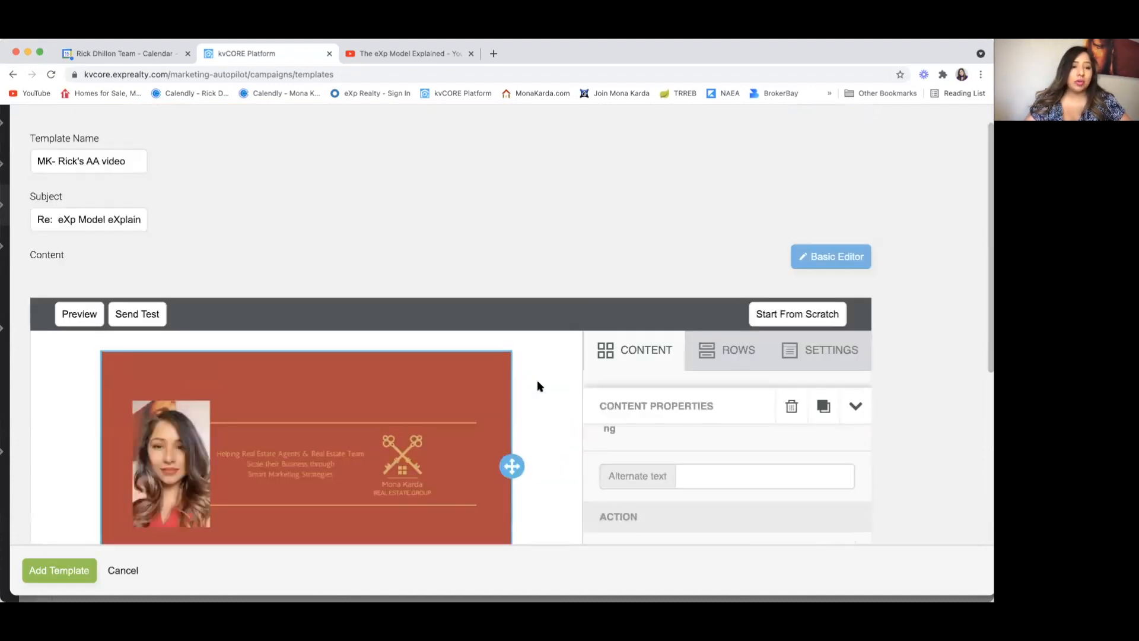
Step: Open the email template preview and scroll through the whole layout
click(77, 321)
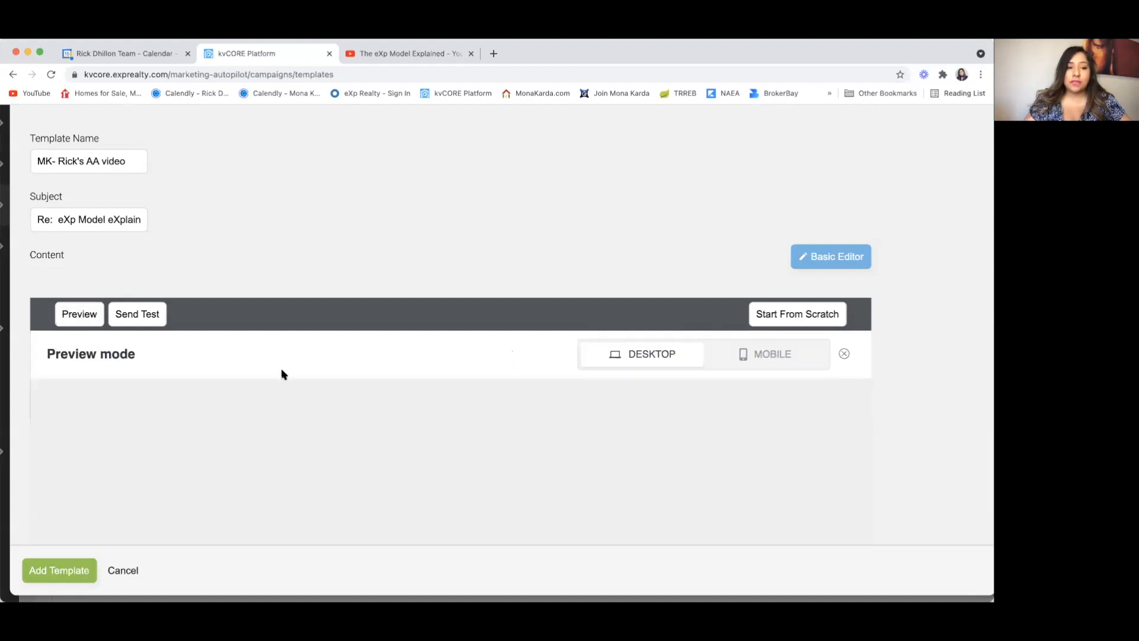
scroll(282, 374, down, 2)
scroll(282, 374, down, 2)
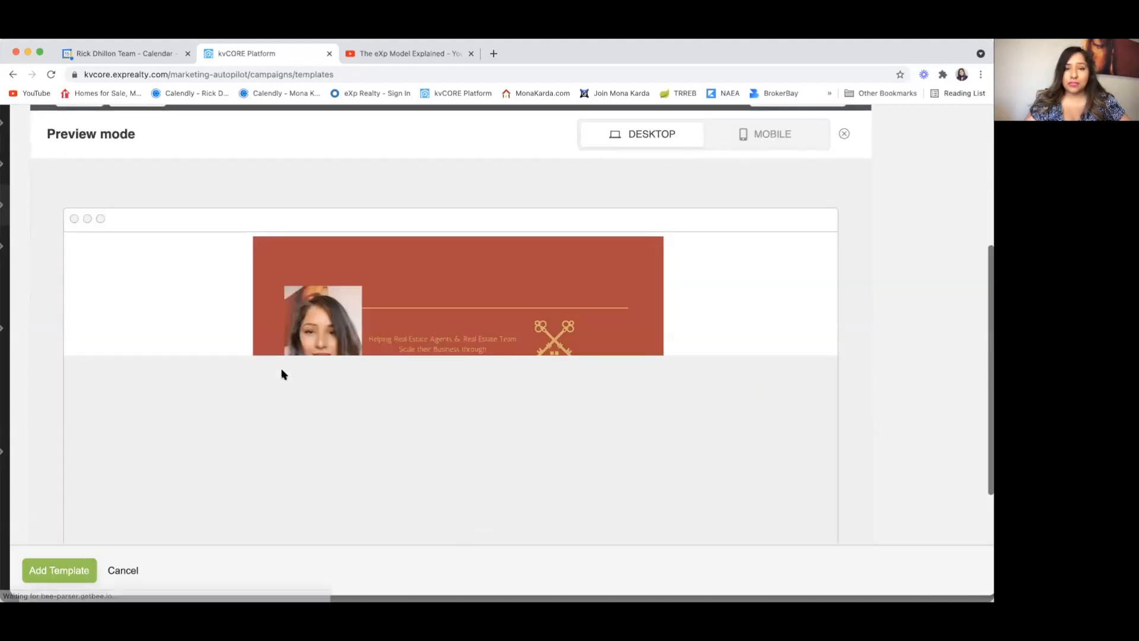
scroll(166, 319, down, 1)
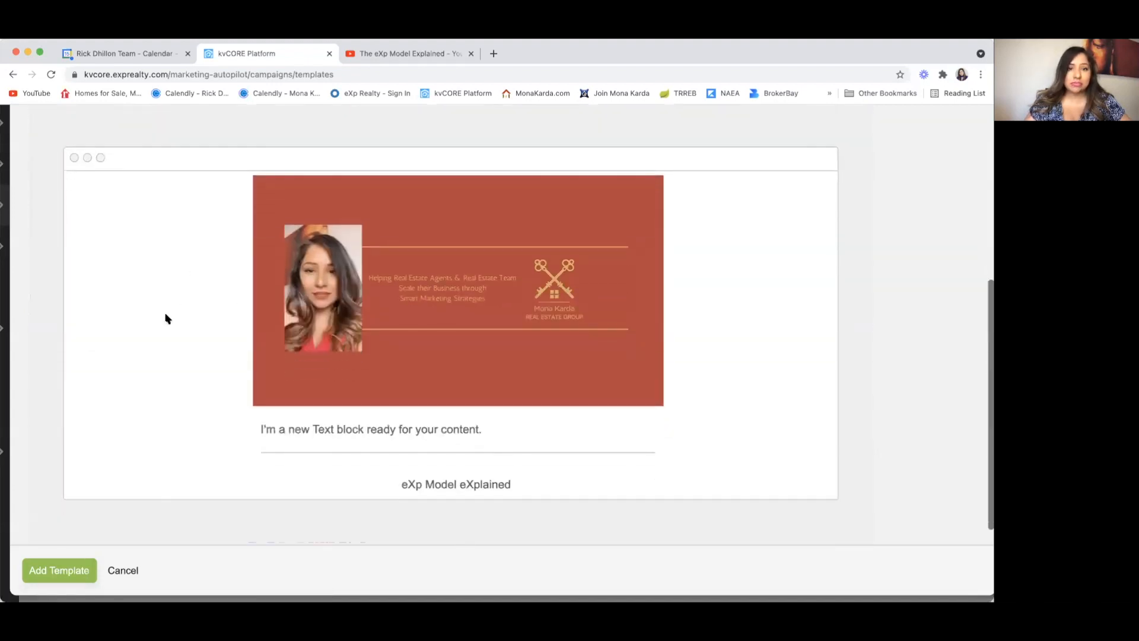
scroll(442, 409, down, 3)
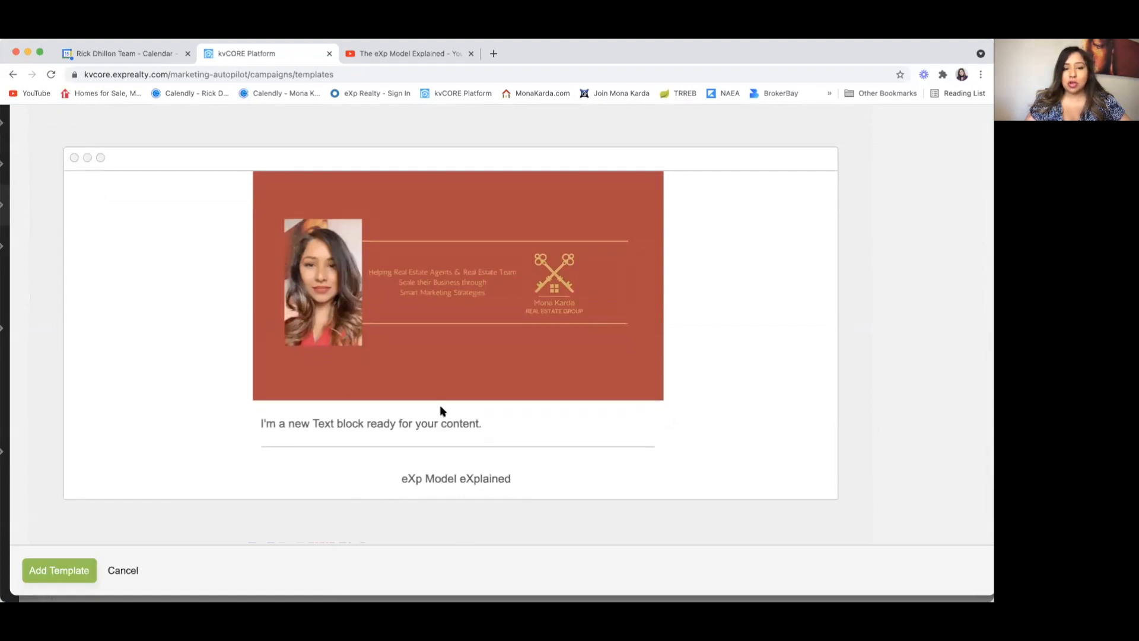
scroll(442, 410, up, 3)
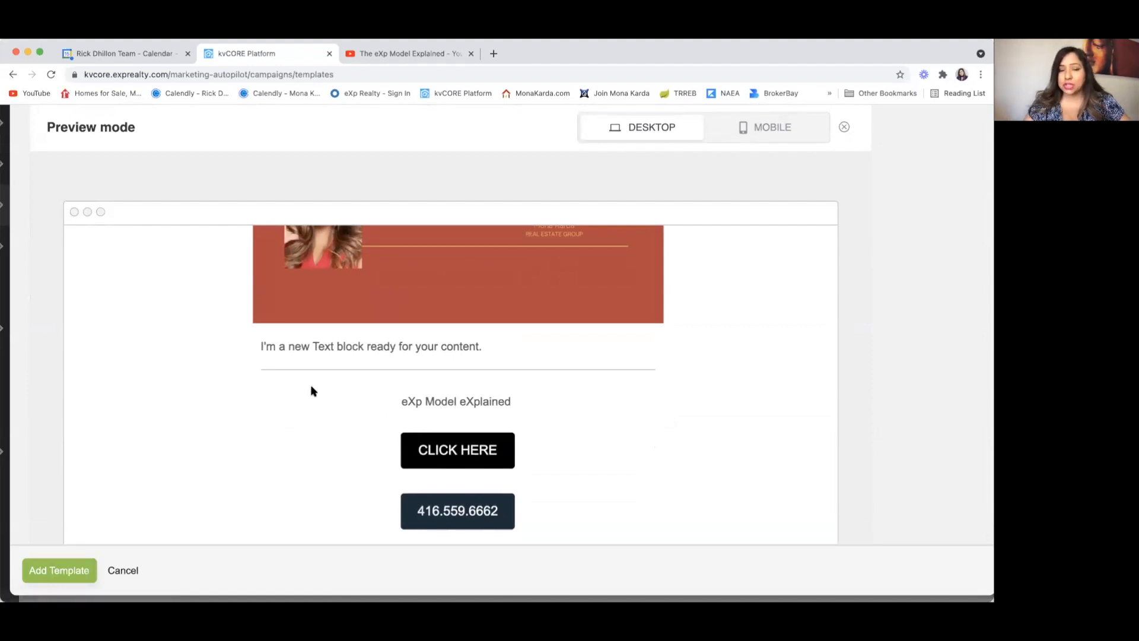
scroll(300, 414, down, 2)
scroll(299, 415, up, 5)
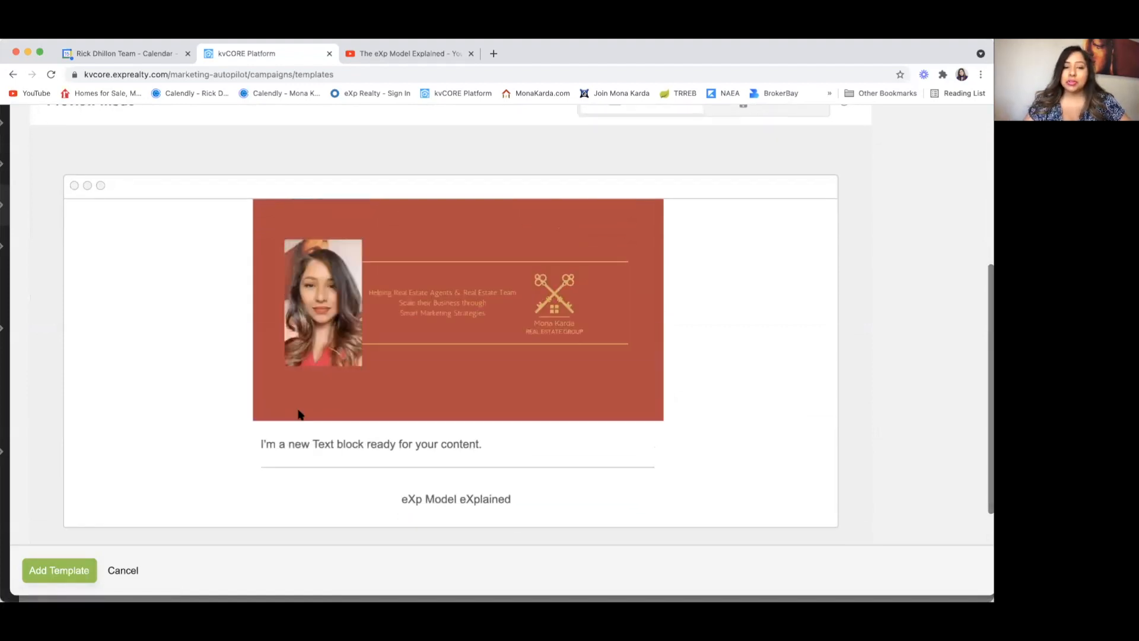
scroll(300, 415, up, 4)
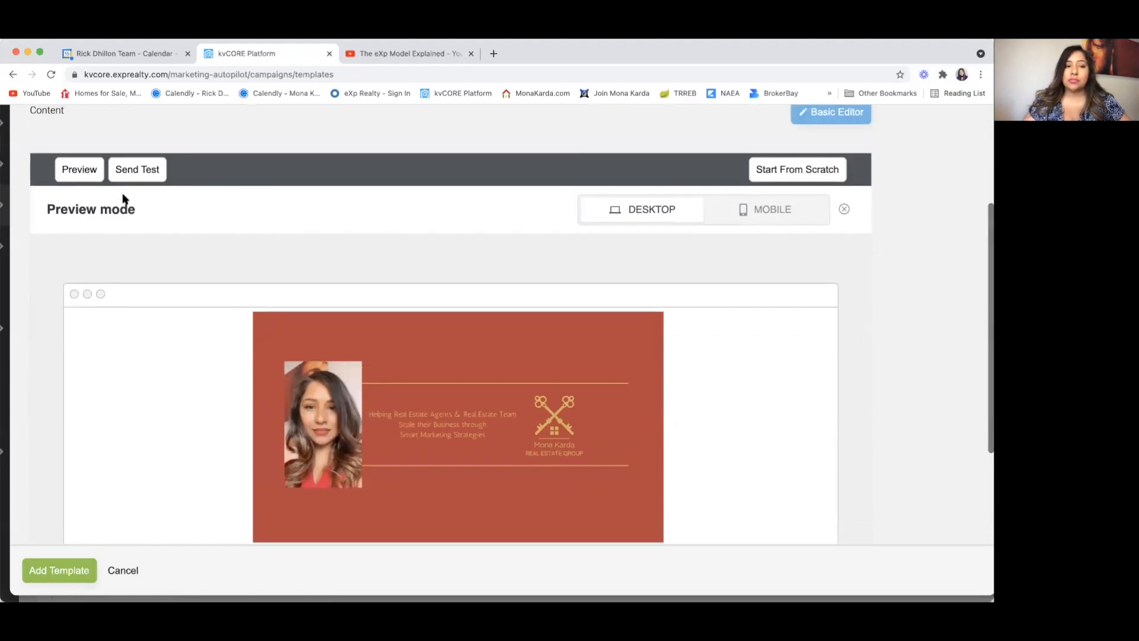
Step: Review the MOBILE layout of the preview and send a test copy of the email
click(768, 212)
scroll(671, 344, down, 3)
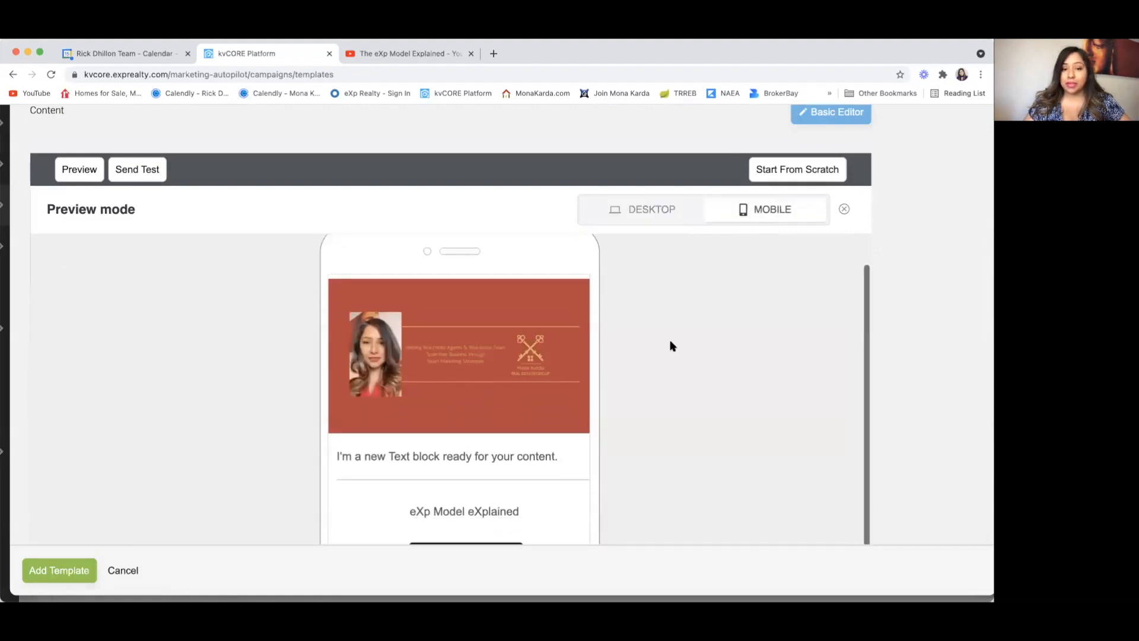
scroll(671, 343, down, 3)
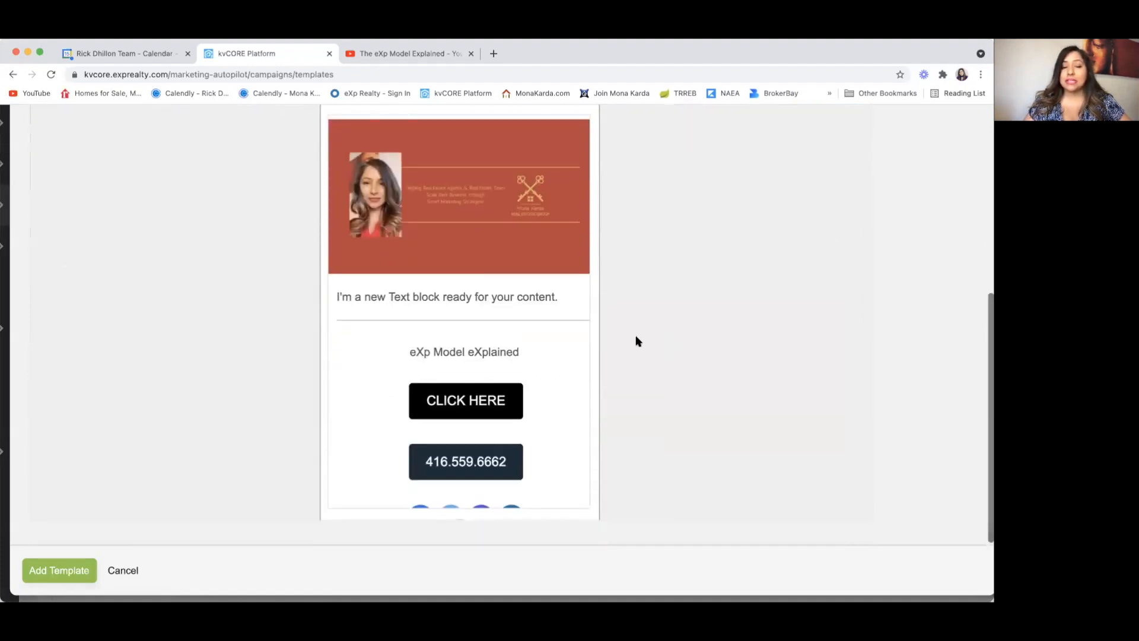
scroll(594, 361, down, 2)
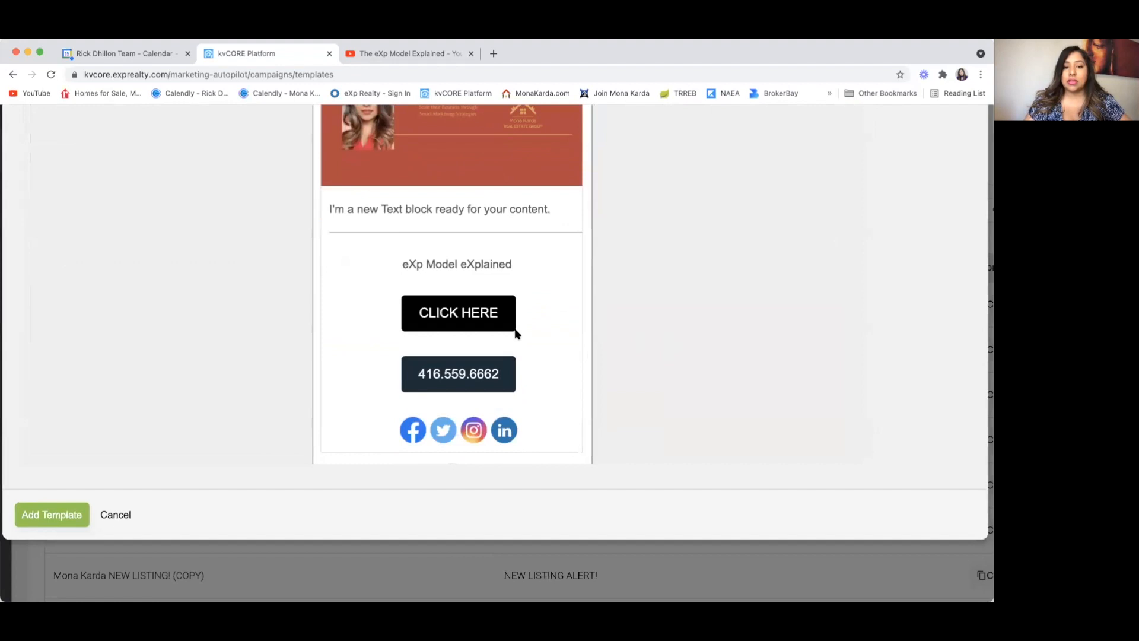
scroll(515, 329, up, 7)
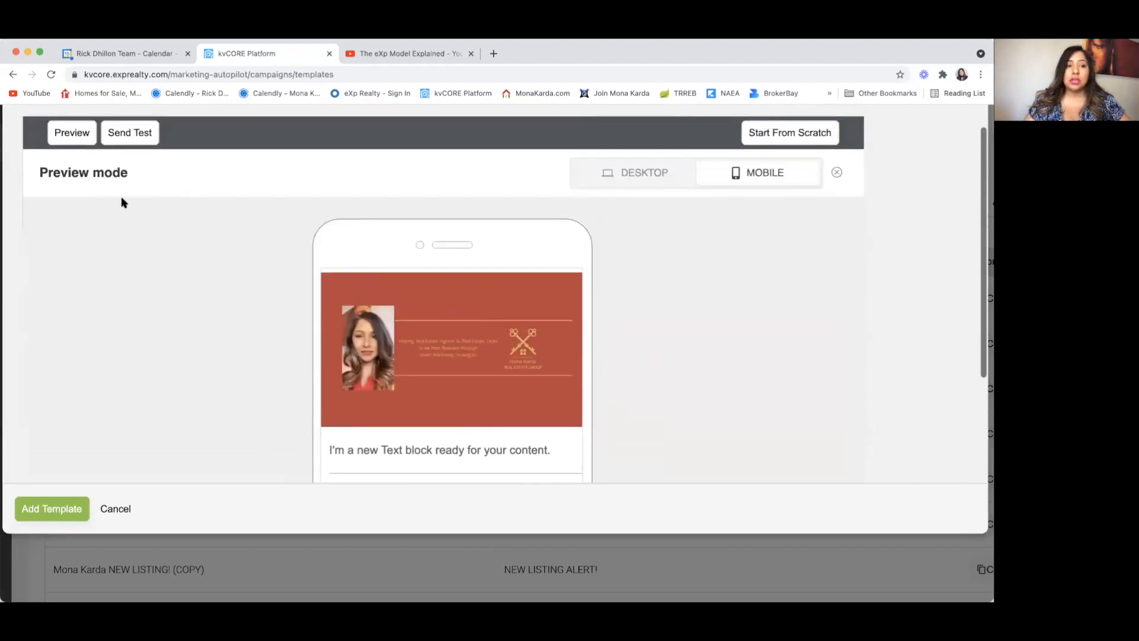
click(135, 138)
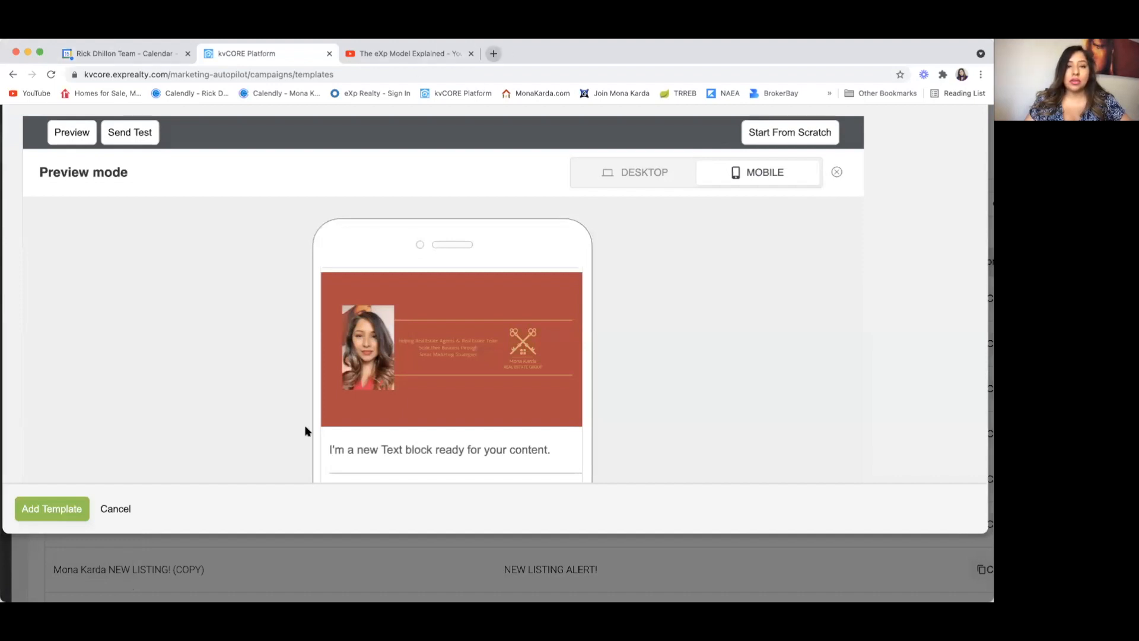
scroll(318, 416, up, 3)
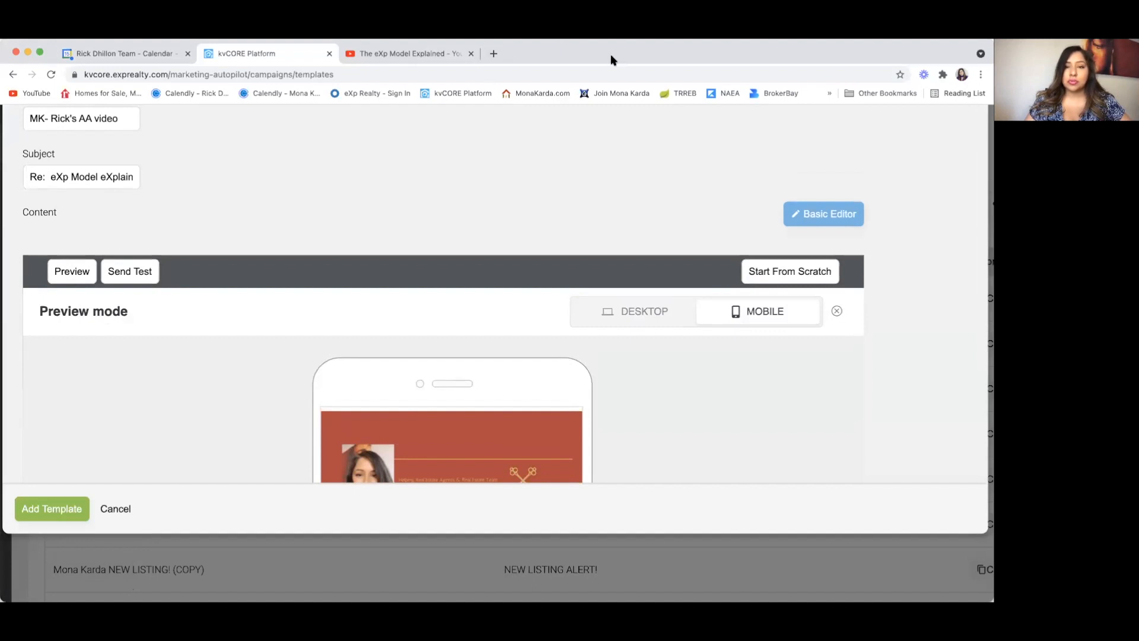
Step: Open Gmail in a new tab and read the 'Re: eXp Model eXplained' test email
click(415, 53)
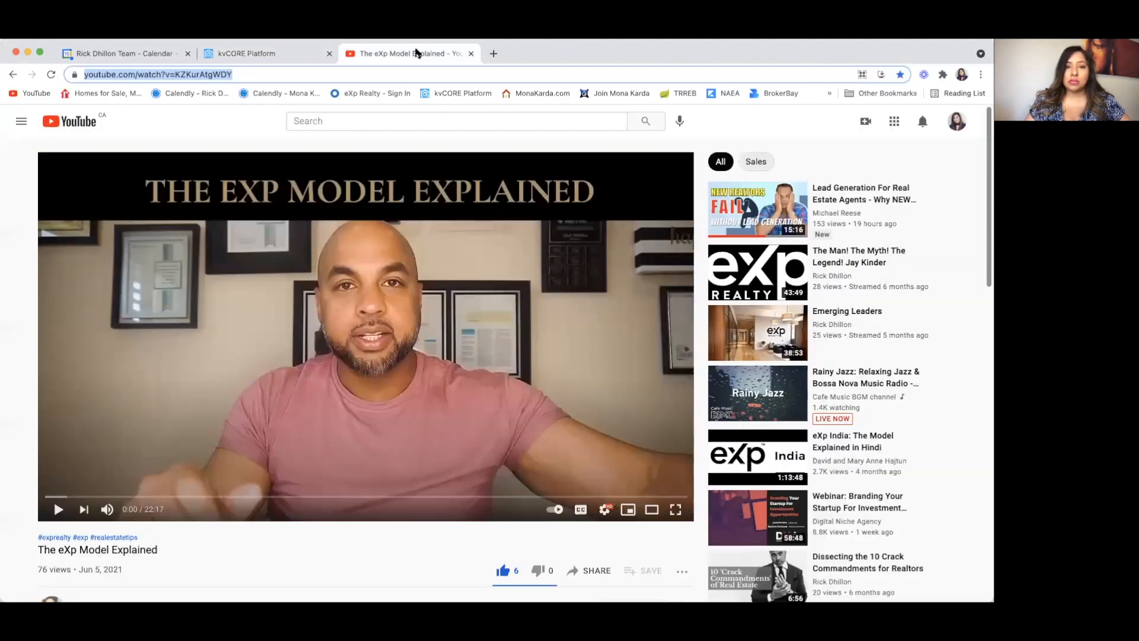
click(494, 54)
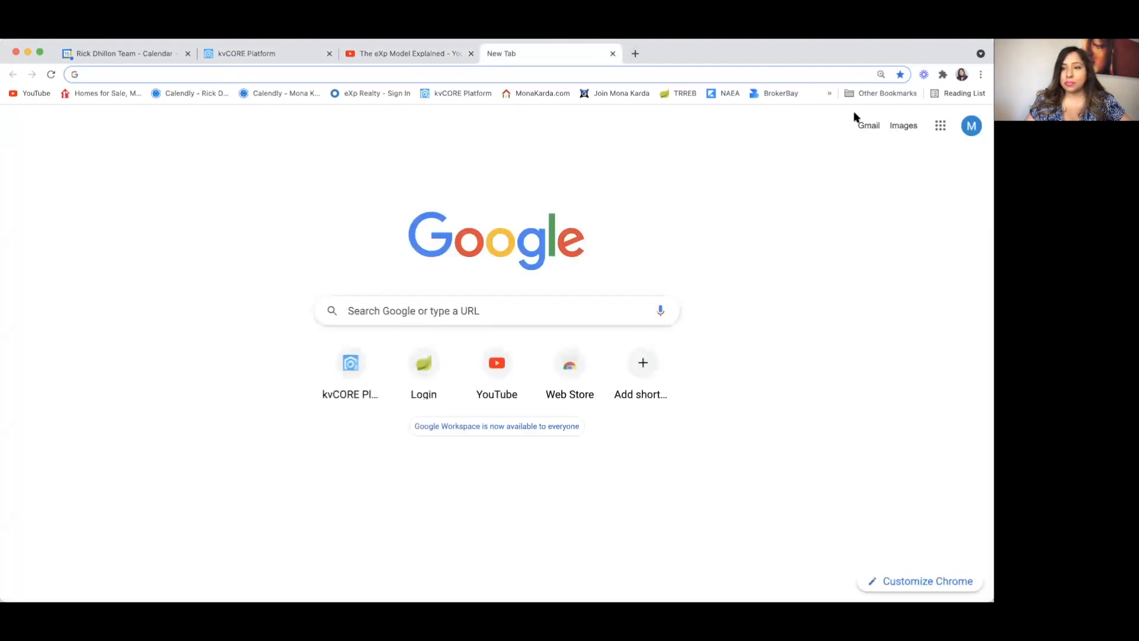
click(868, 126)
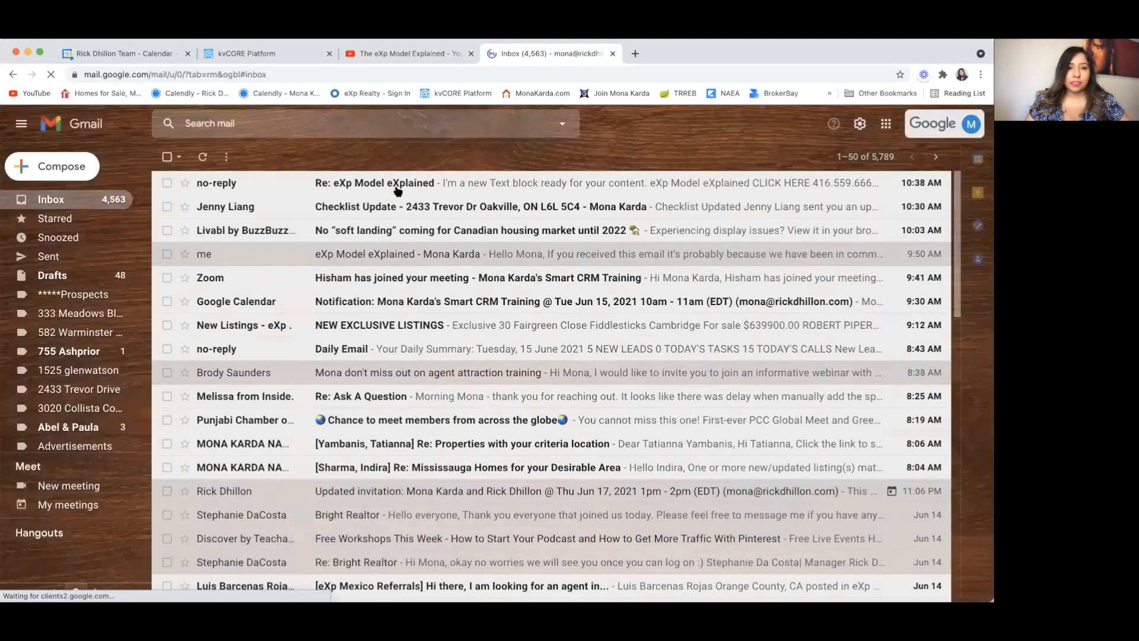
click(398, 189)
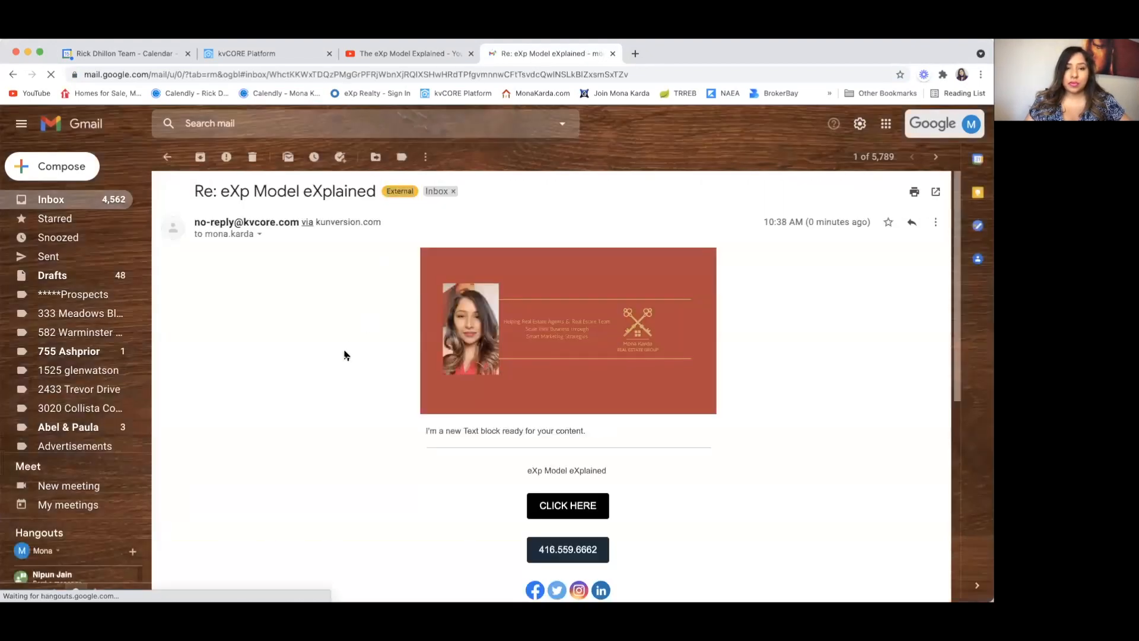
scroll(346, 355, down, 3)
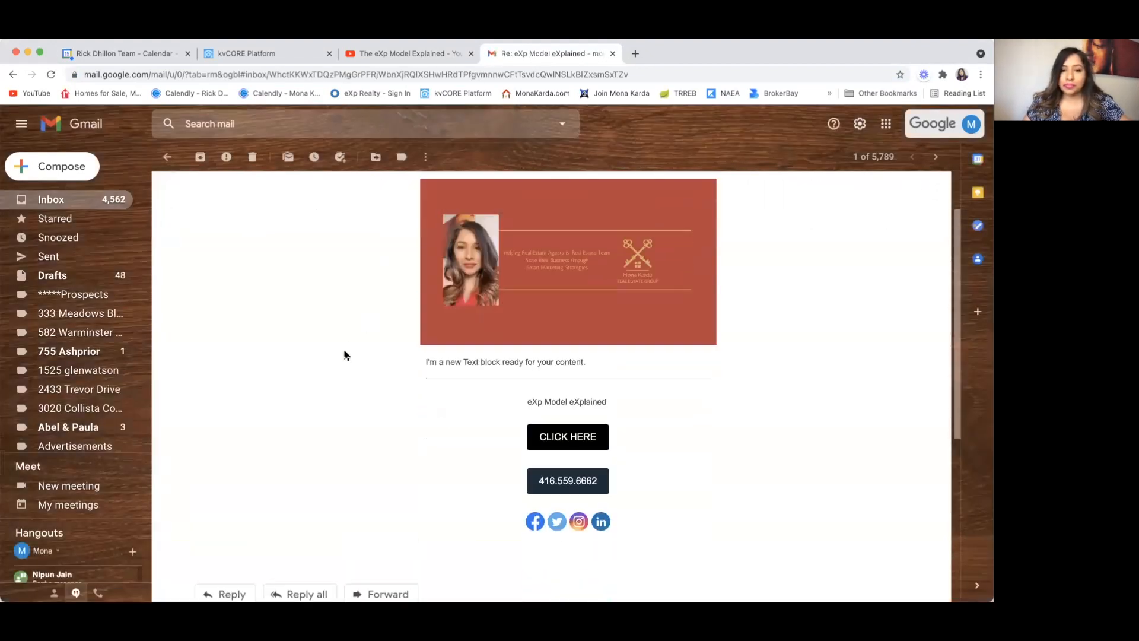
scroll(347, 355, up, 2)
scroll(346, 354, down, 1)
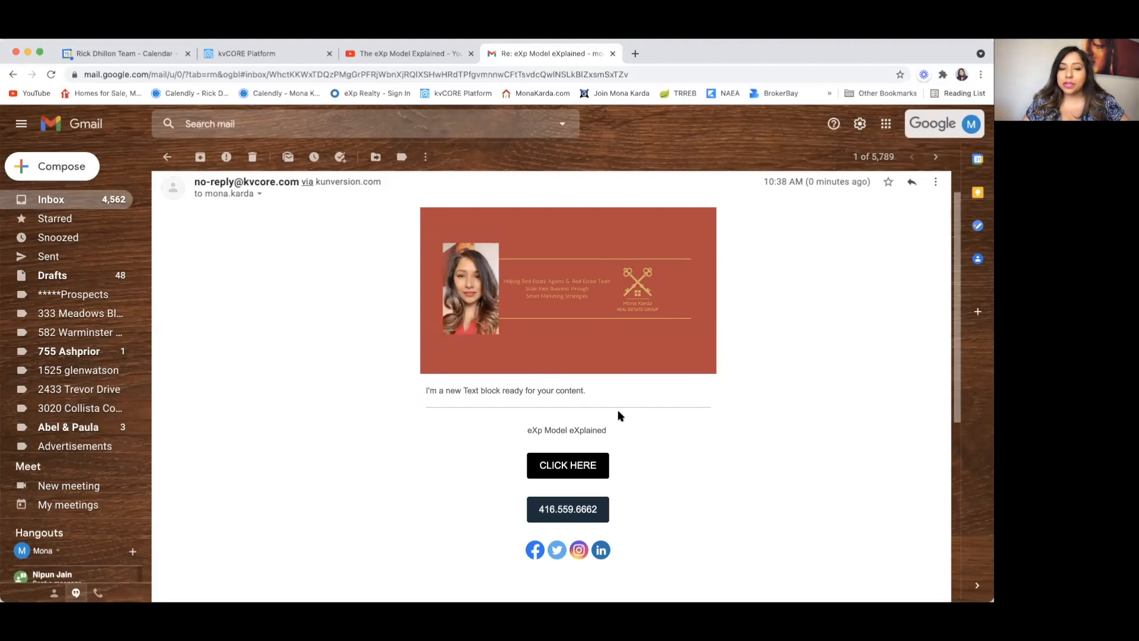
scroll(627, 455, down, 3)
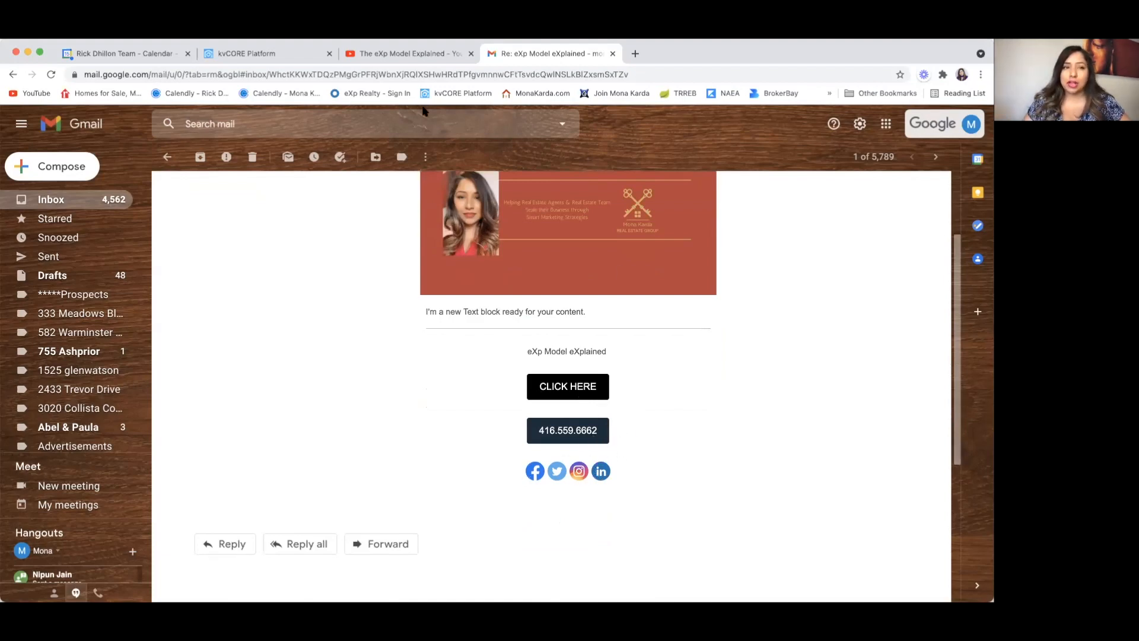
Step: Return to the kvCORE template and scroll through its mobile preview again
click(269, 54)
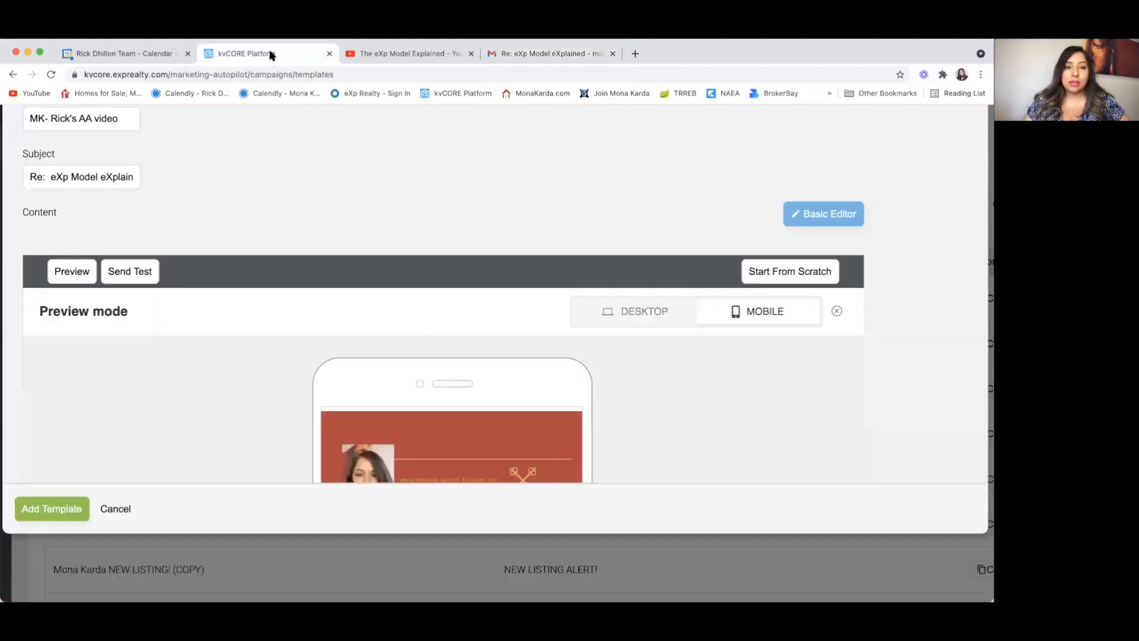
scroll(223, 325, down, 3)
scroll(224, 326, down, 3)
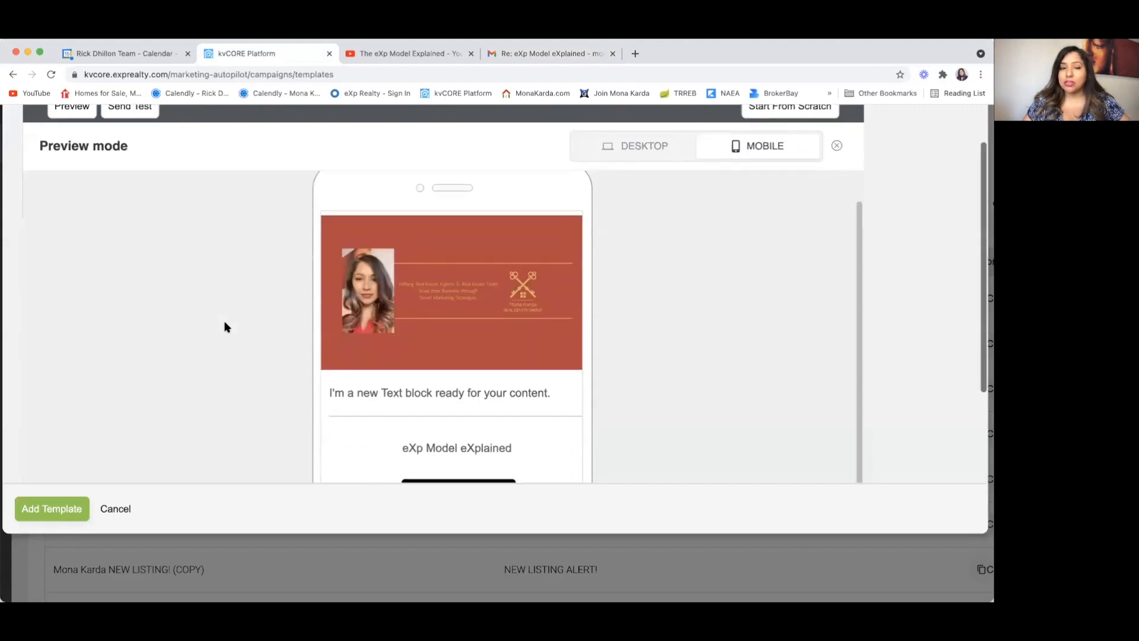
scroll(224, 327, up, 3)
scroll(224, 327, up, 3)
scroll(224, 327, down, 5)
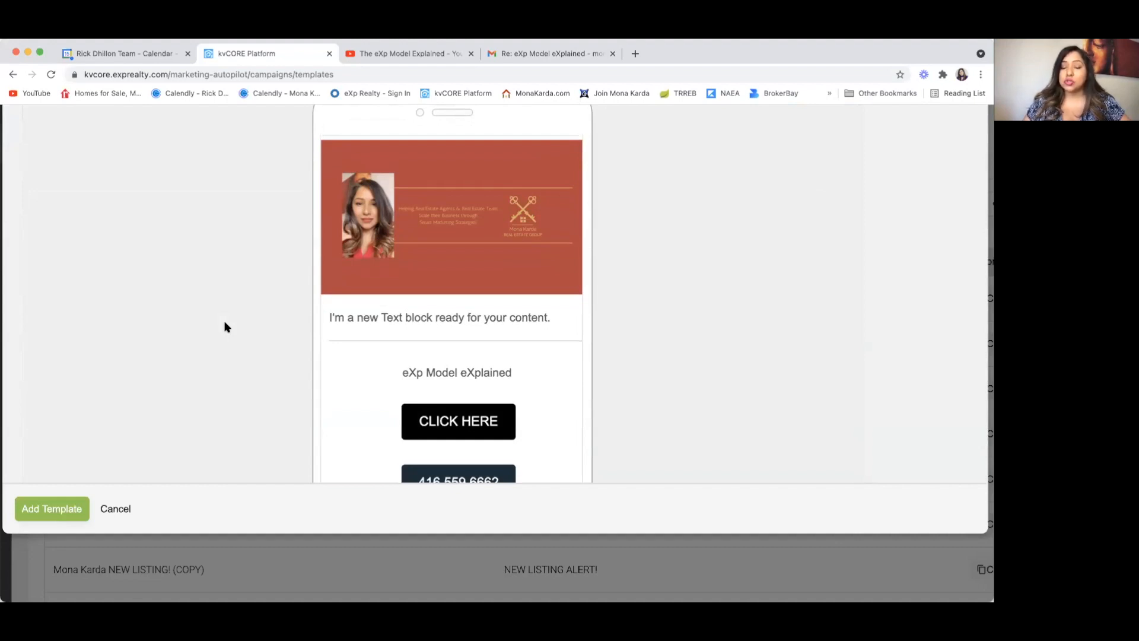
scroll(605, 315, up, 3)
scroll(605, 314, up, 5)
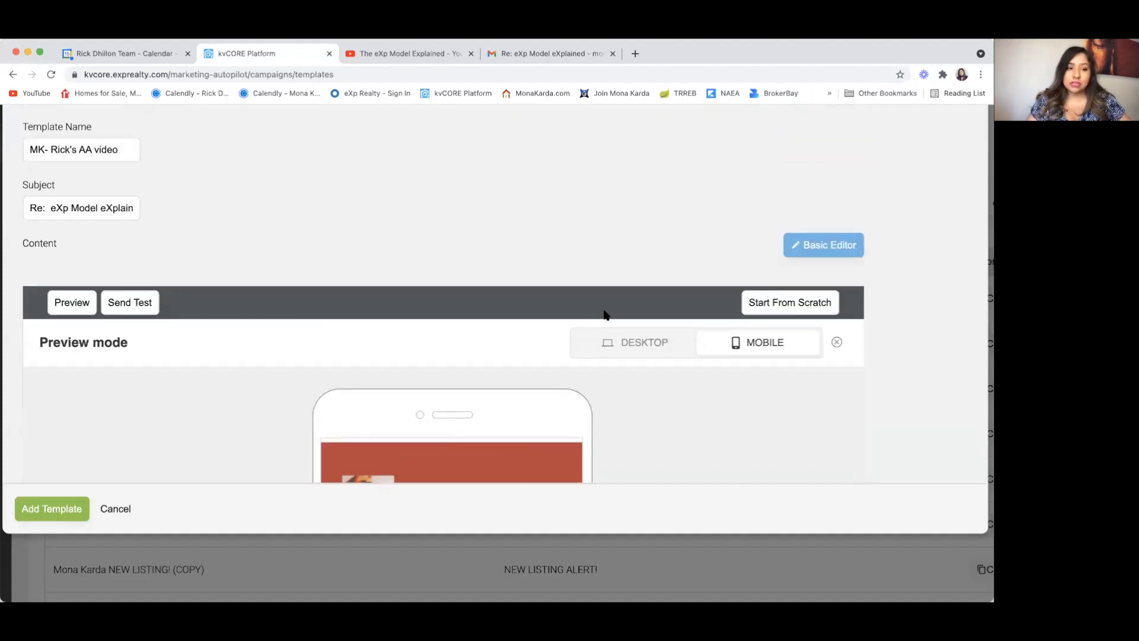
scroll(289, 364, down, 6)
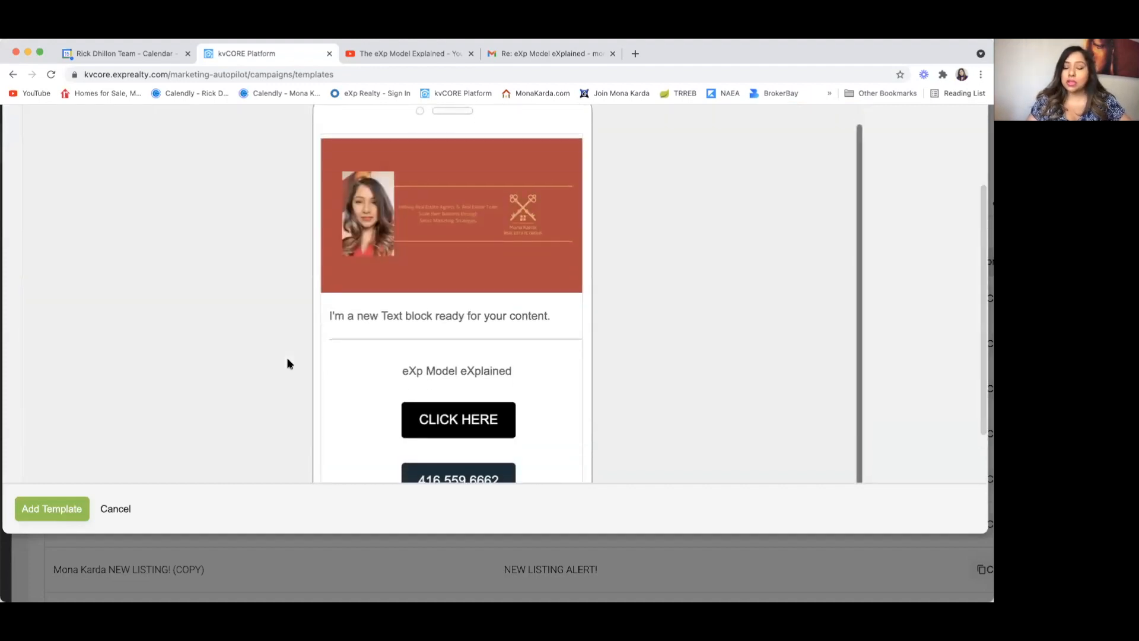
scroll(289, 363, up, 5)
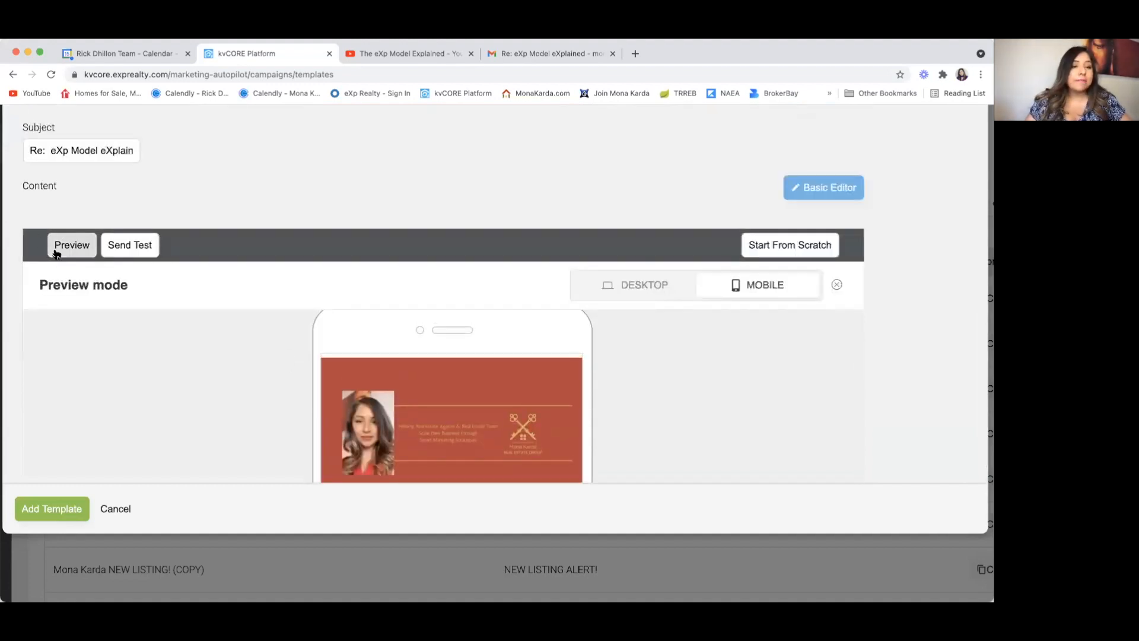
Step: Check the DESKTOP layout of the preview, then exit preview mode
click(640, 285)
scroll(645, 348, down, 6)
scroll(645, 348, up, 8)
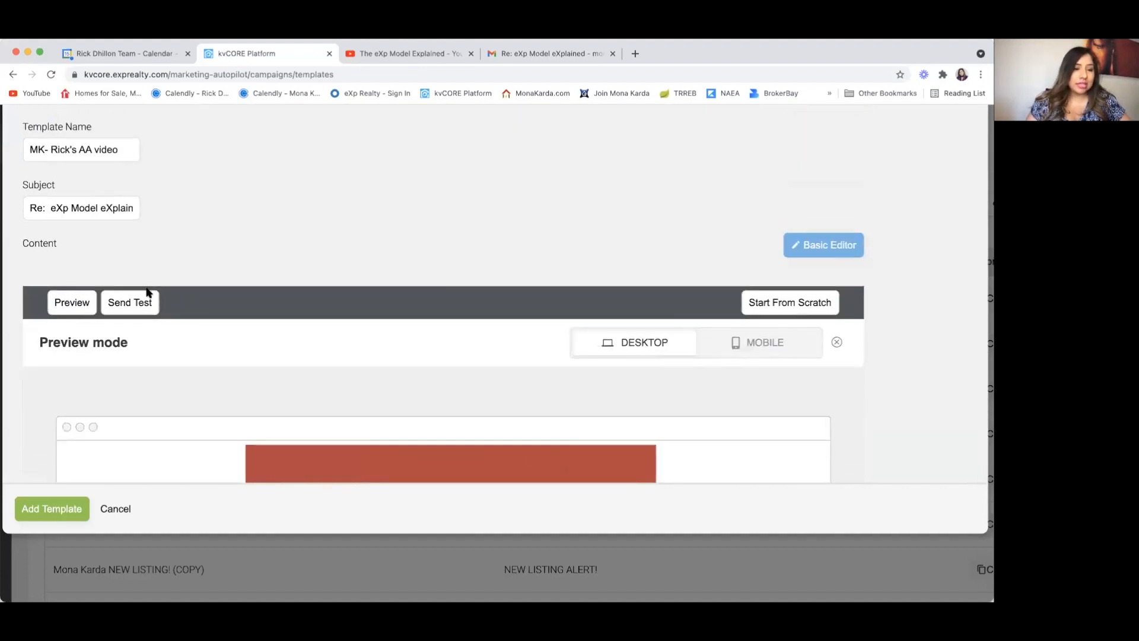
click(69, 302)
Step: Select the empty bottom row of the email and save it with Add Template
scroll(501, 319, down, 1)
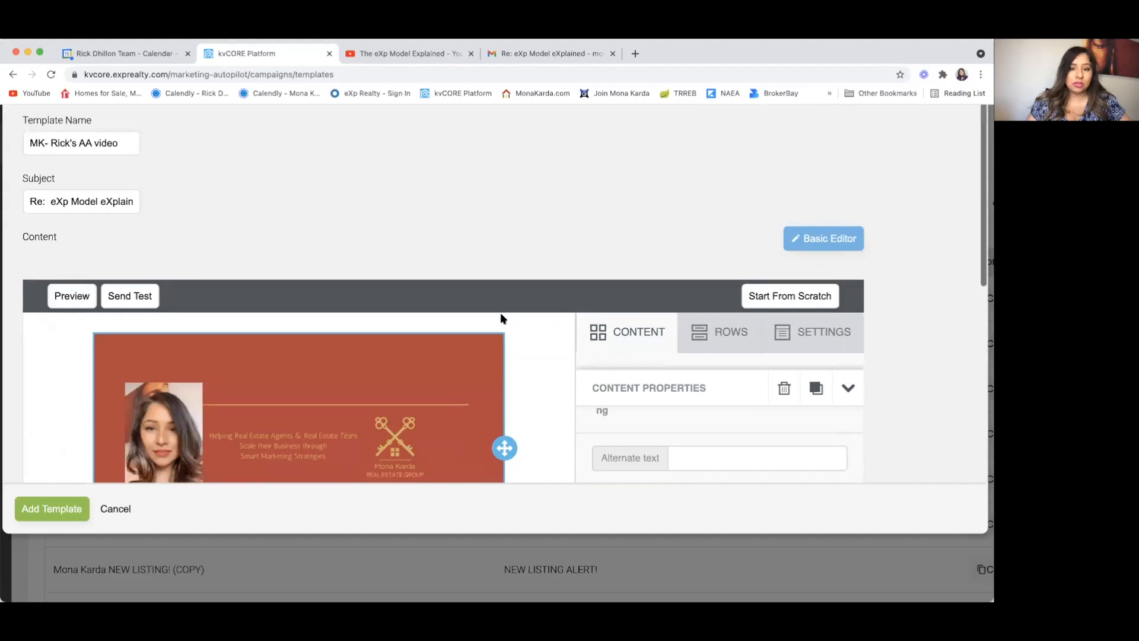
scroll(501, 319, down, 8)
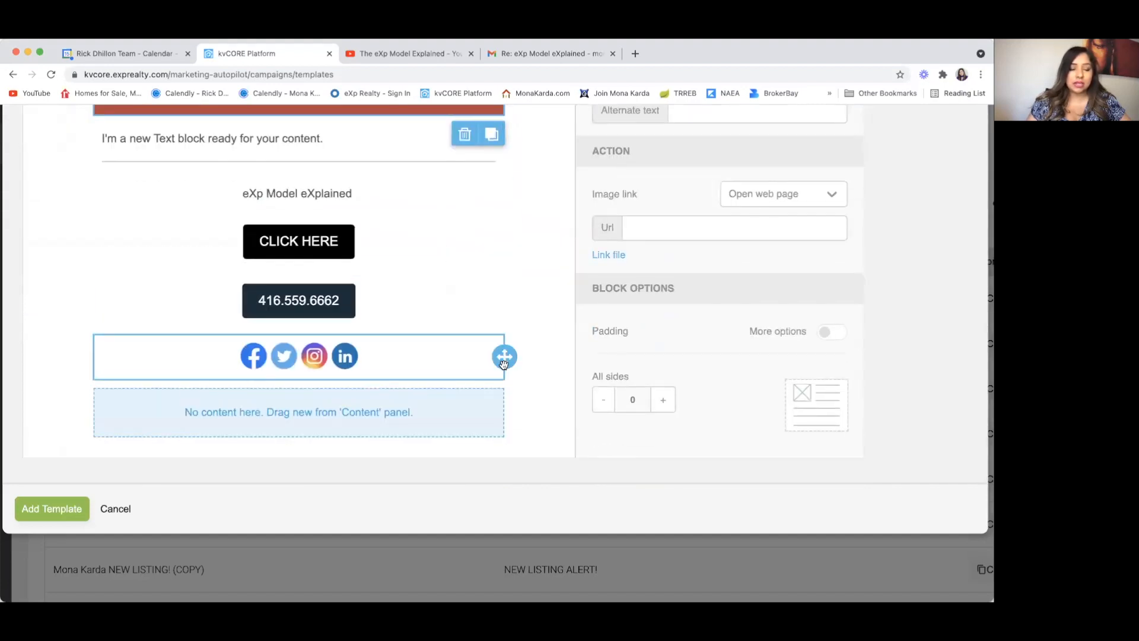
click(466, 410)
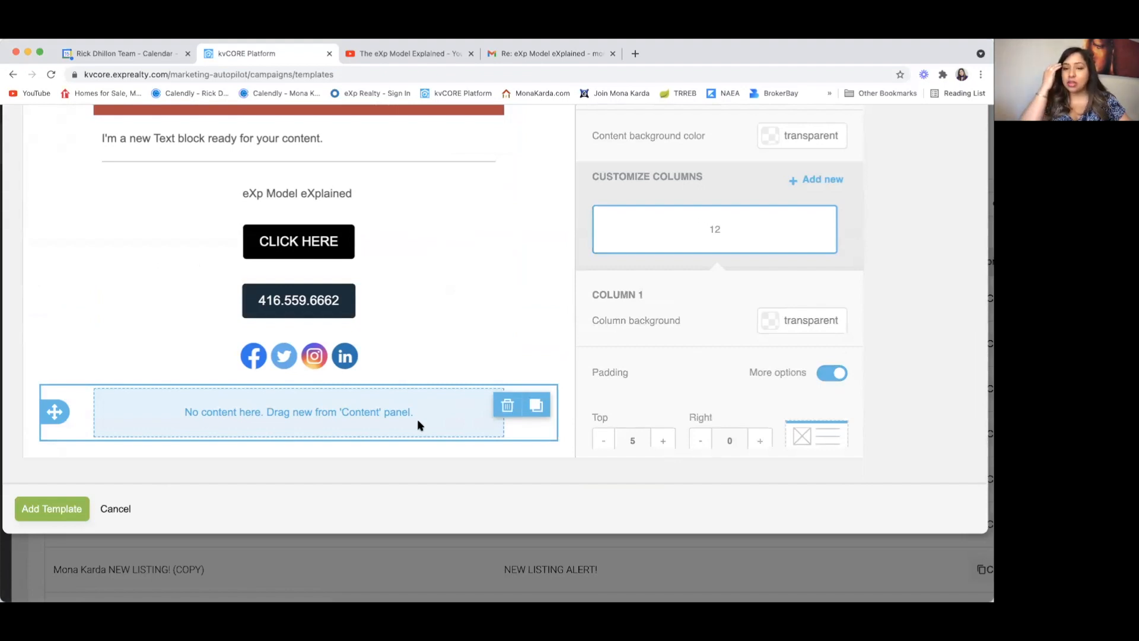
scroll(445, 384, up, 6)
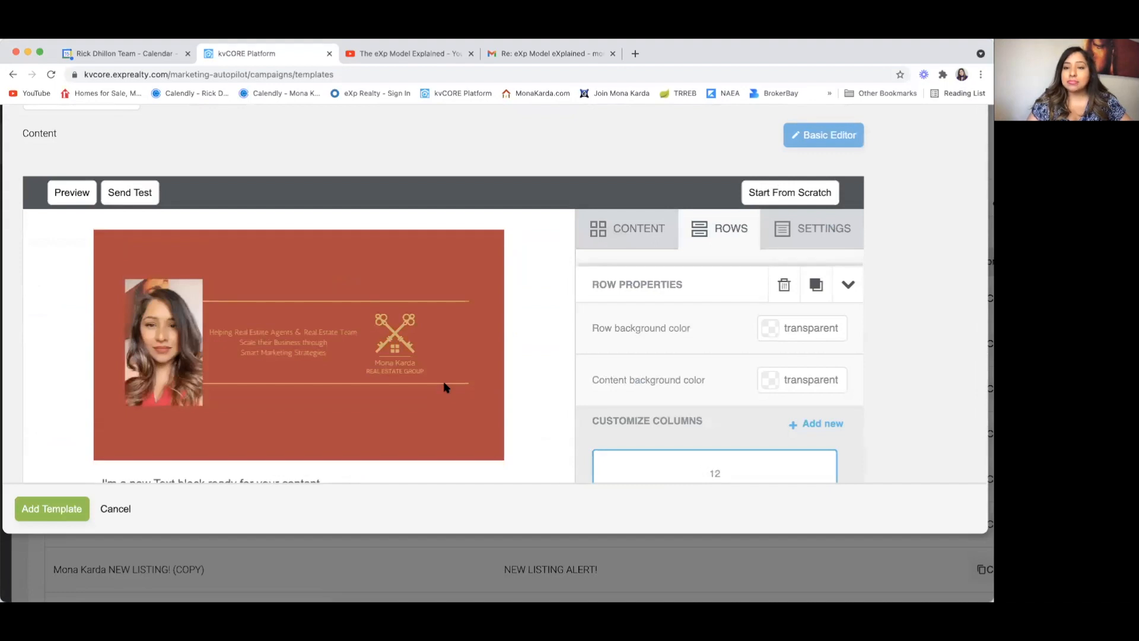
scroll(445, 387, down, 6)
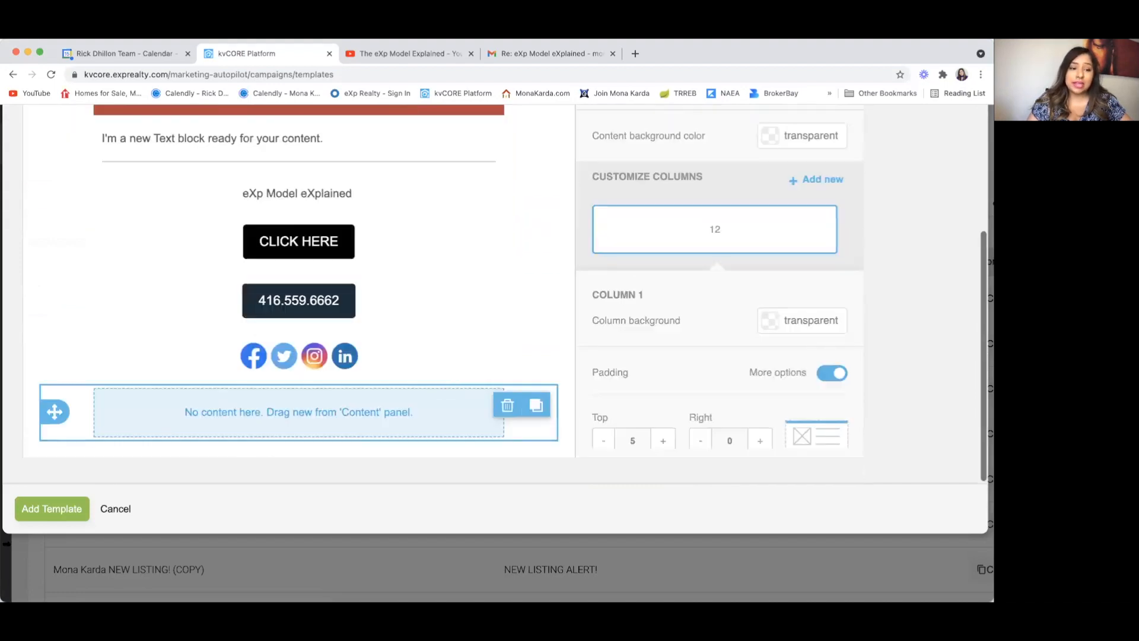
click(52, 509)
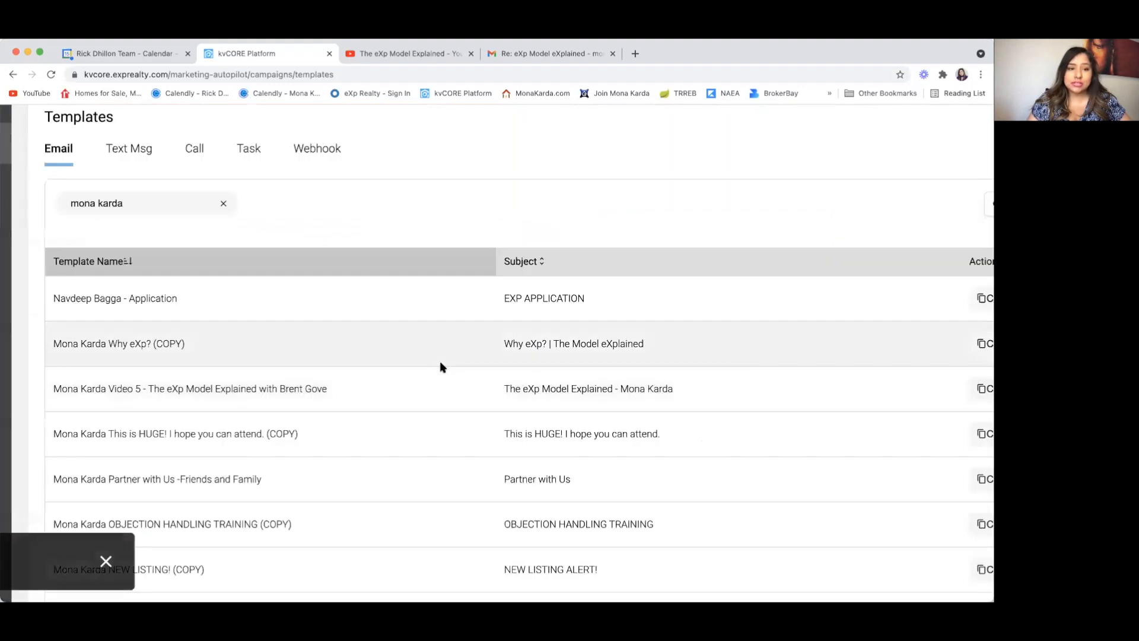
Step: Reload the Email templates page
scroll(237, 248, up, 4)
click(539, 79)
key(Return)
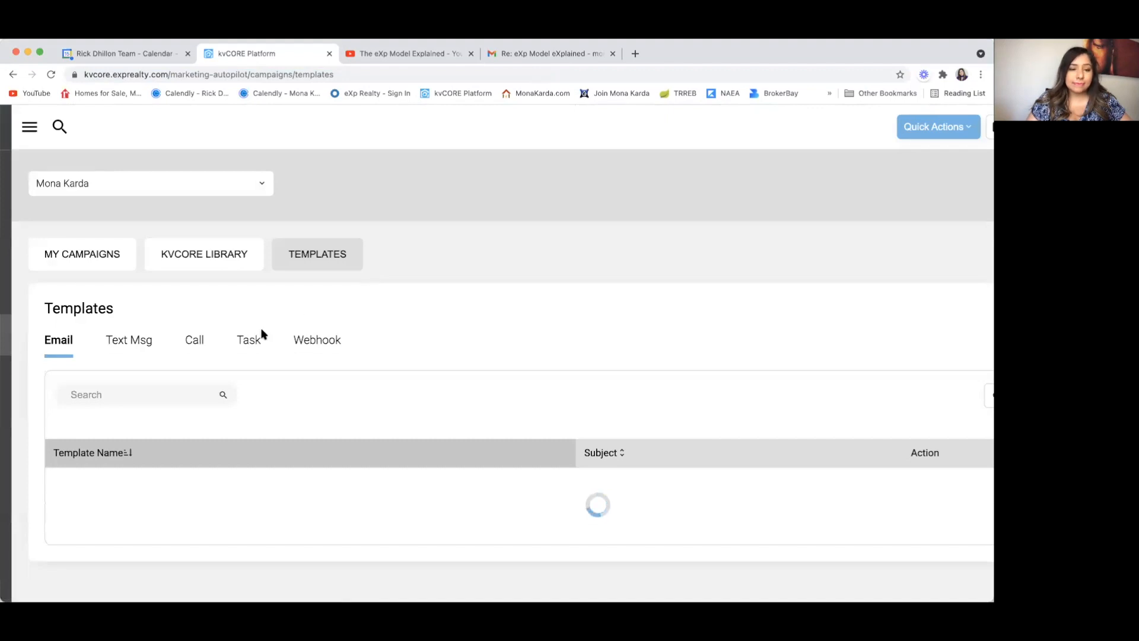
scroll(224, 369, down, 5)
scroll(224, 371, down, 5)
scroll(224, 371, up, 10)
Step: Filter the email templates by searching for MK
click(116, 262)
text(mona)
key(BackSpace)
key(BackSpace)
key(BackSpace)
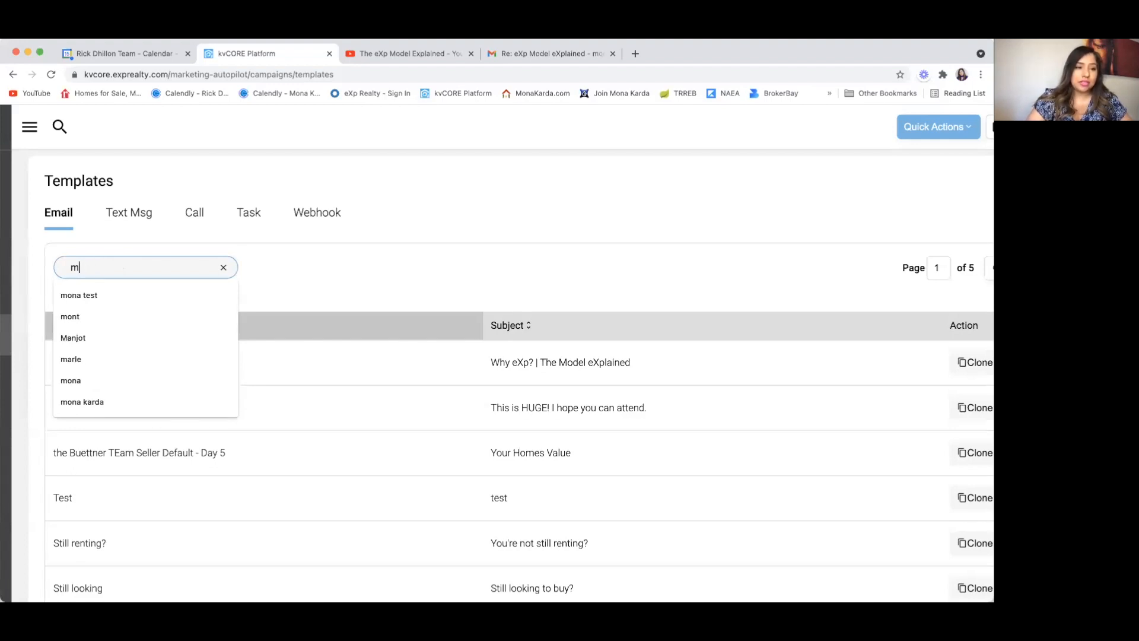
key(BackSpace)
text(MK)
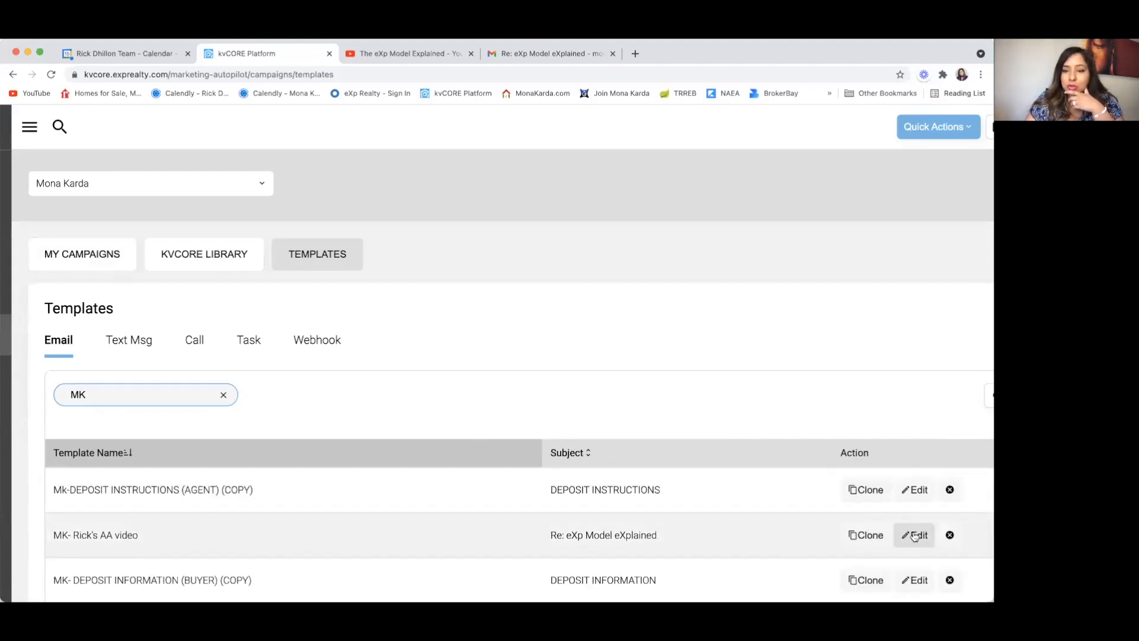
Step: Clone the MK- Rick's AA video template and rename the copy 'MK- JK one big fire'
click(873, 537)
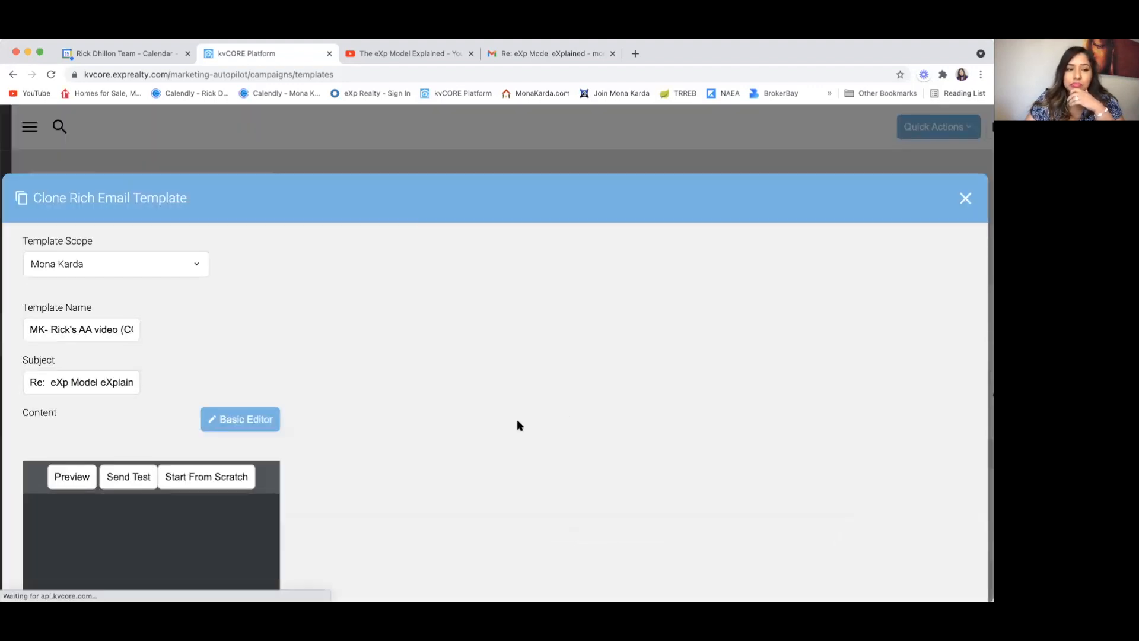
scroll(422, 450, down, 5)
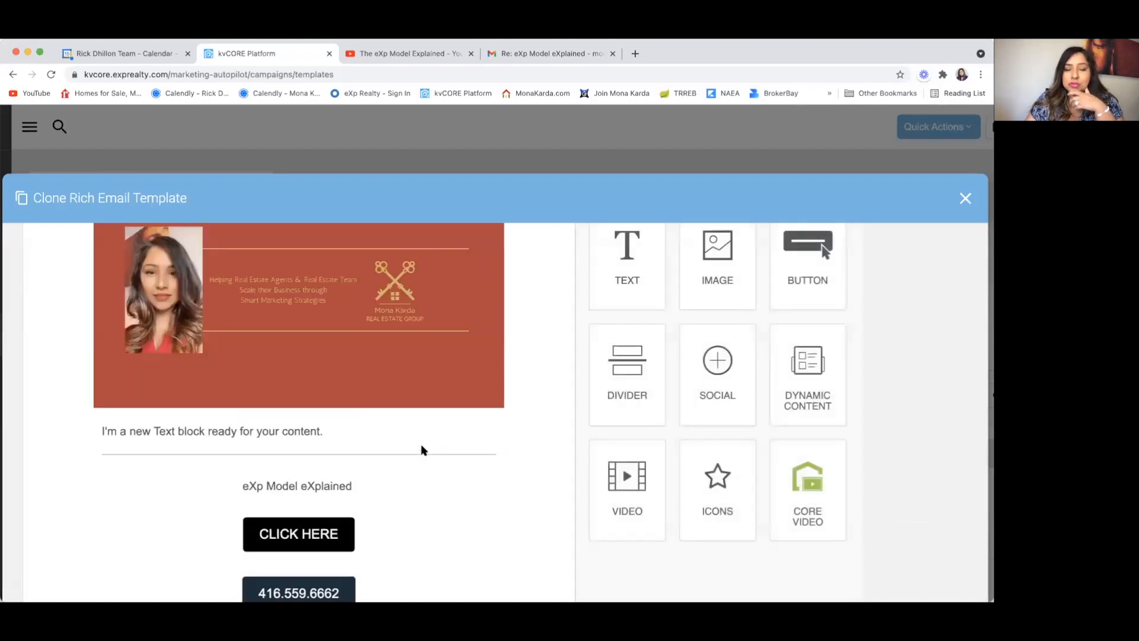
scroll(423, 450, up, 5)
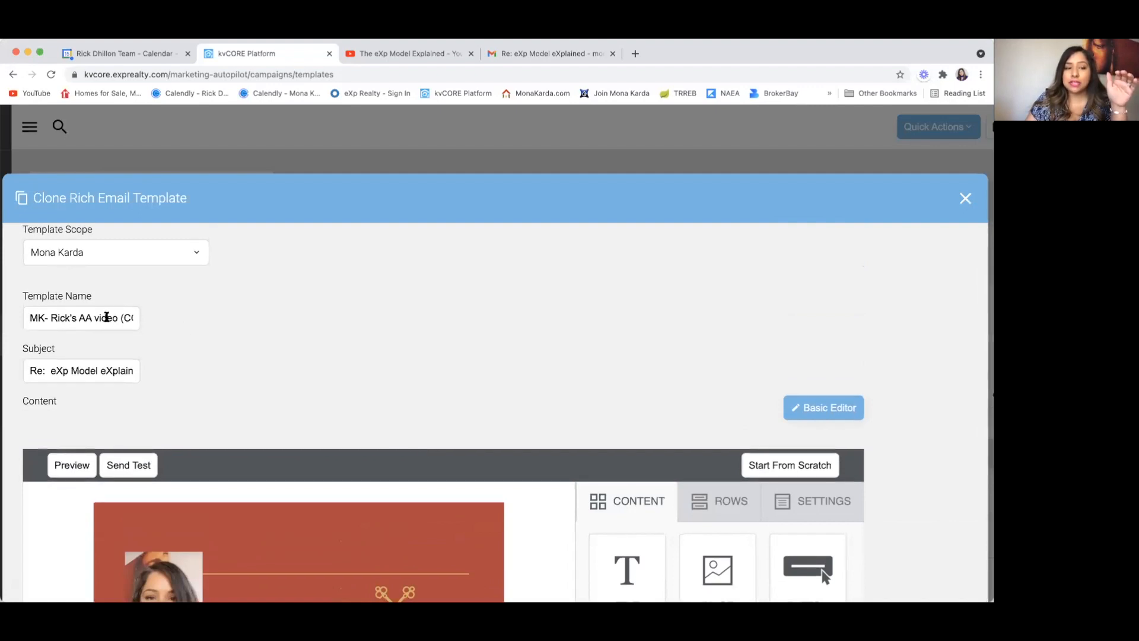
click(111, 320)
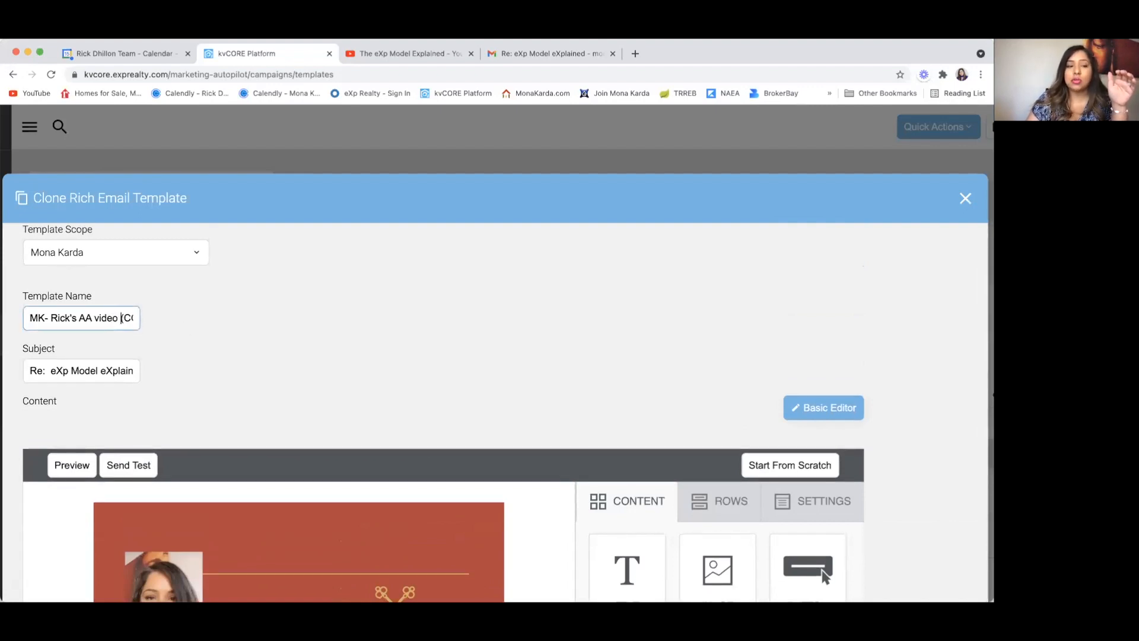
key(Right)
key(Right)
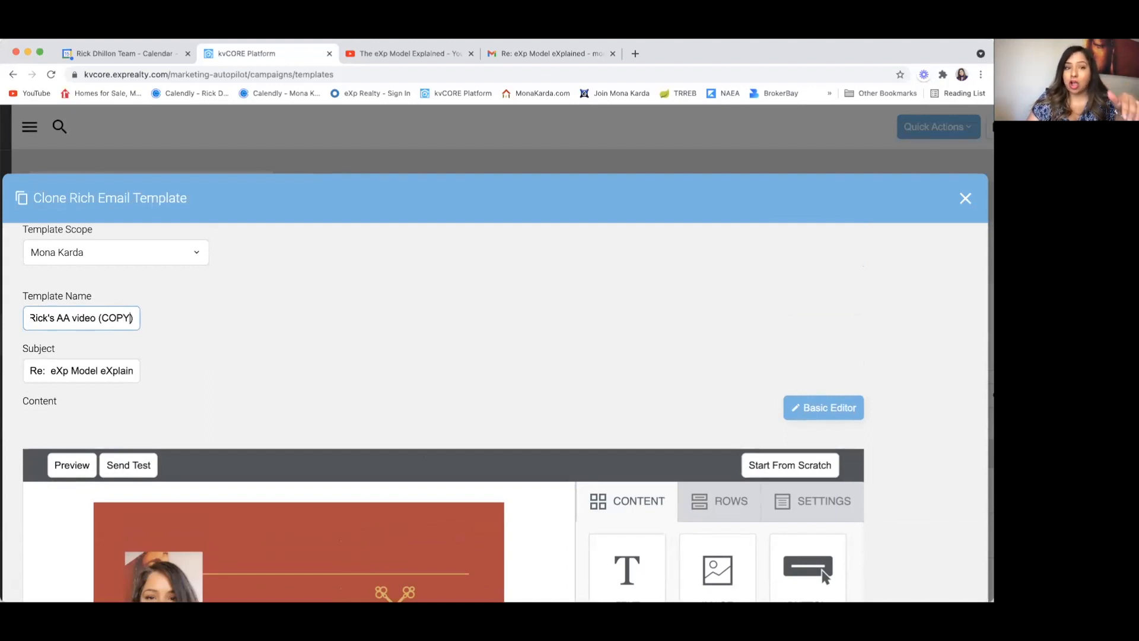
key(BackSpace)
key(BackSpace)
key(BackSpace)
key(BackSpace)
key(BackSpace)
key(BackSpace)
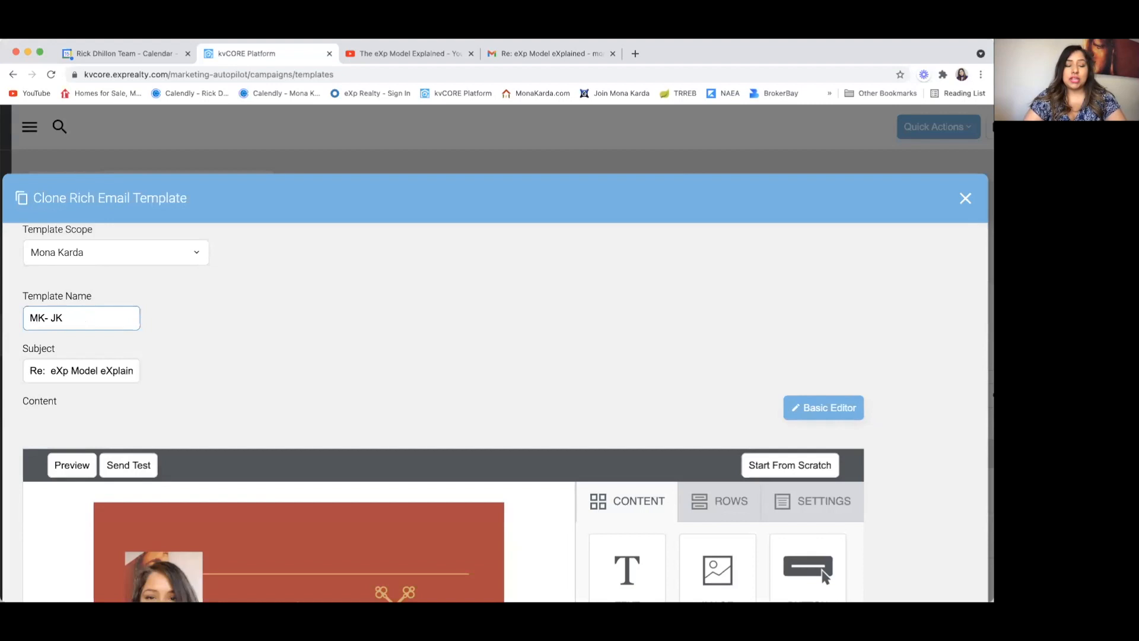
text(ne big fire)
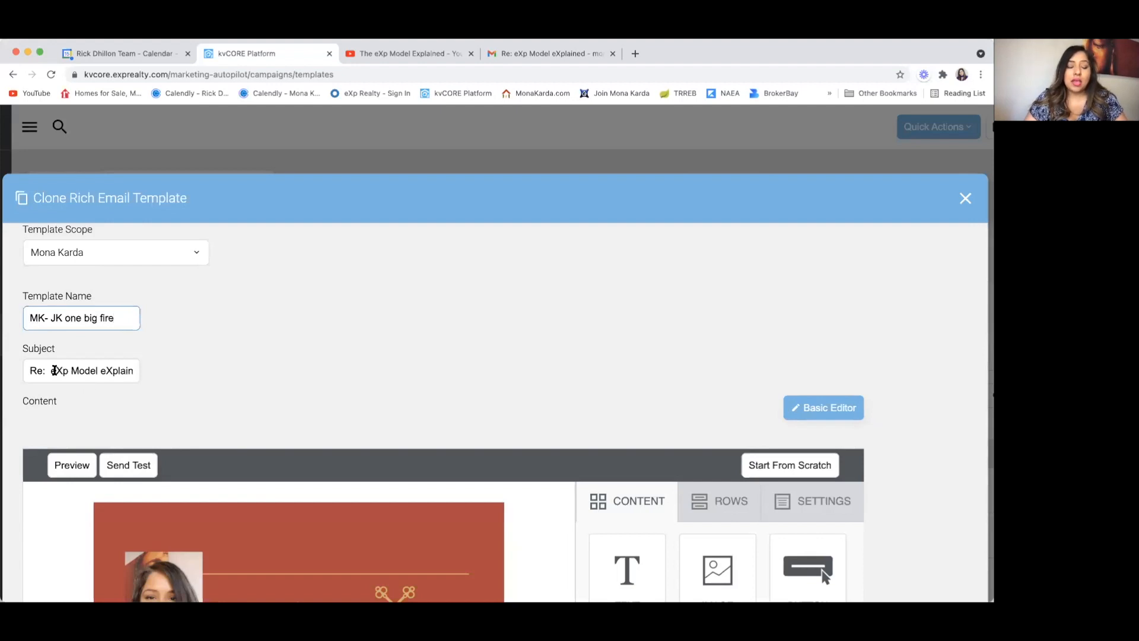
click(137, 371)
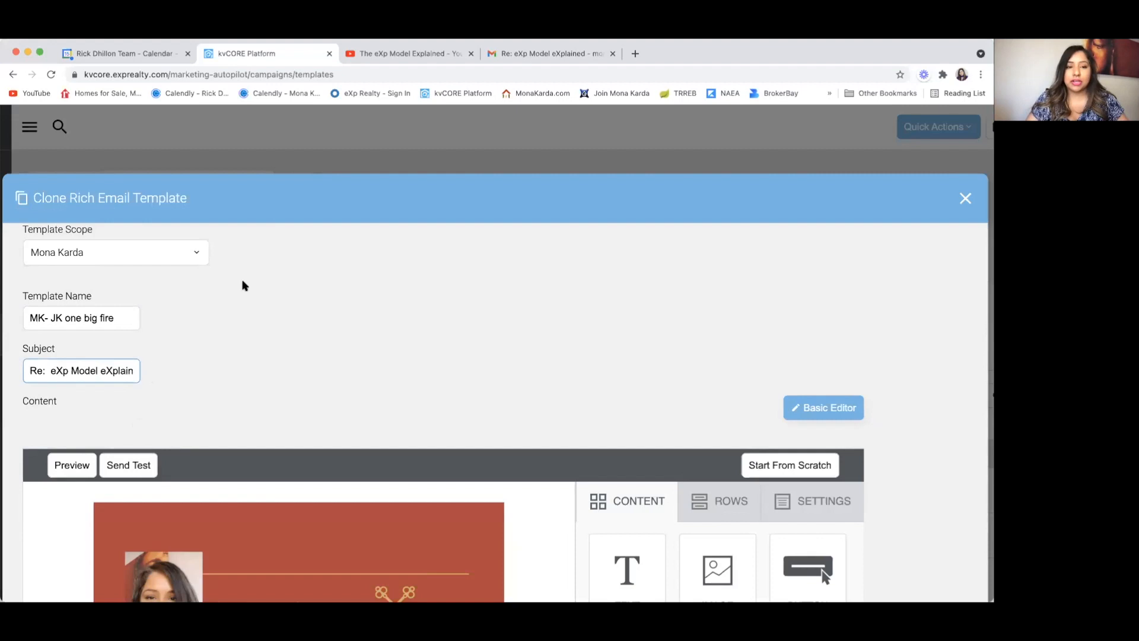
scroll(236, 287, down, 2)
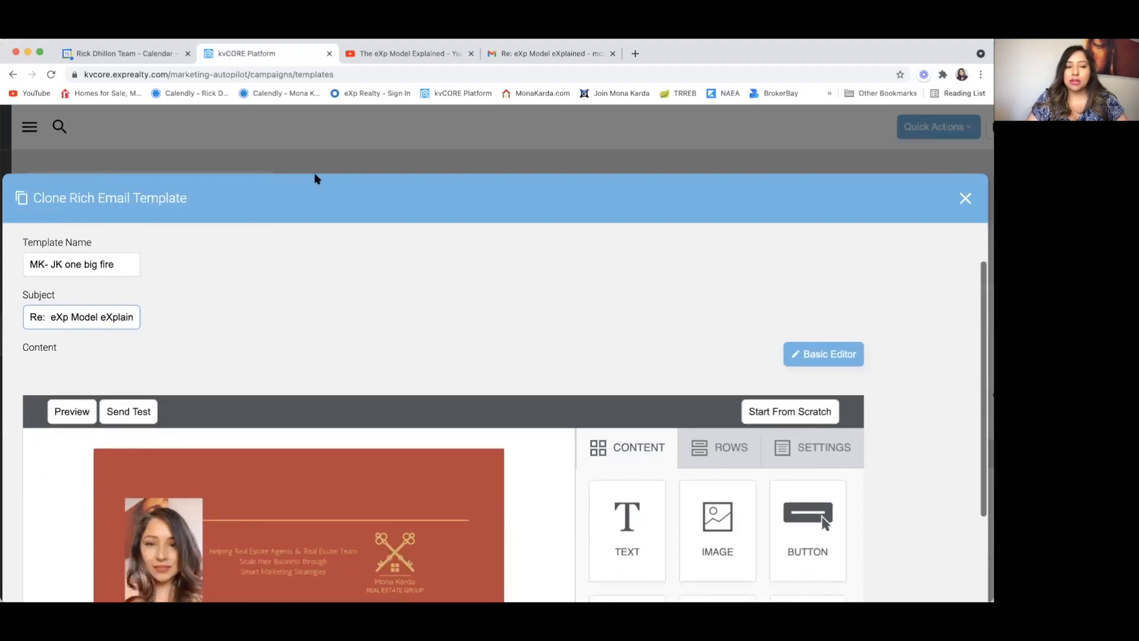
scroll(318, 288, down, 6)
right_click(347, 202)
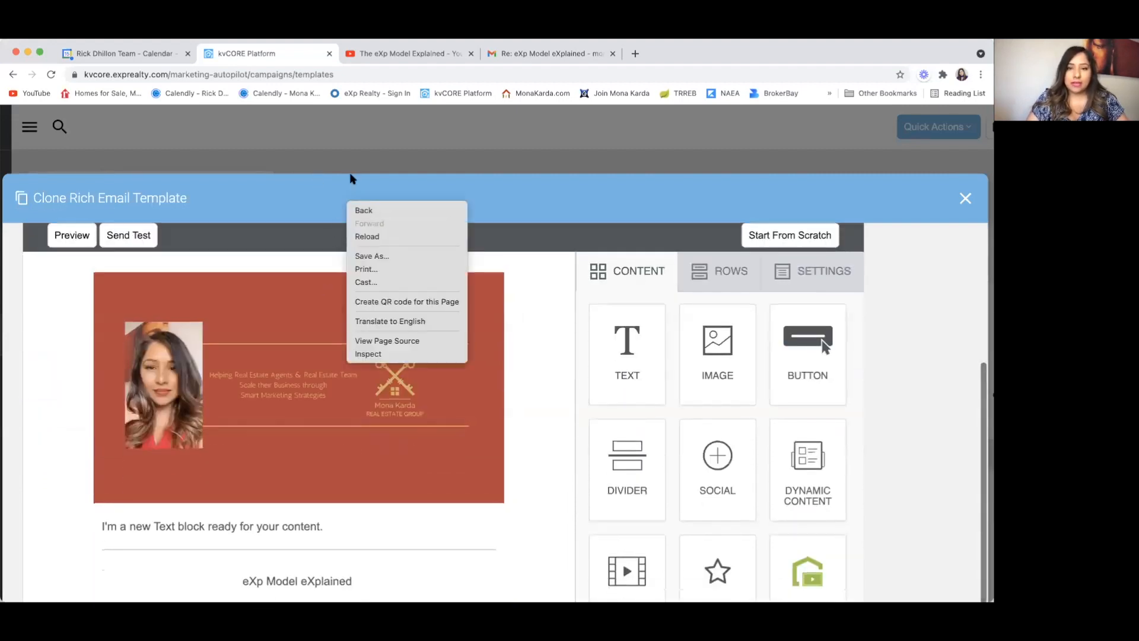
click(353, 178)
scroll(470, 450, down, 3)
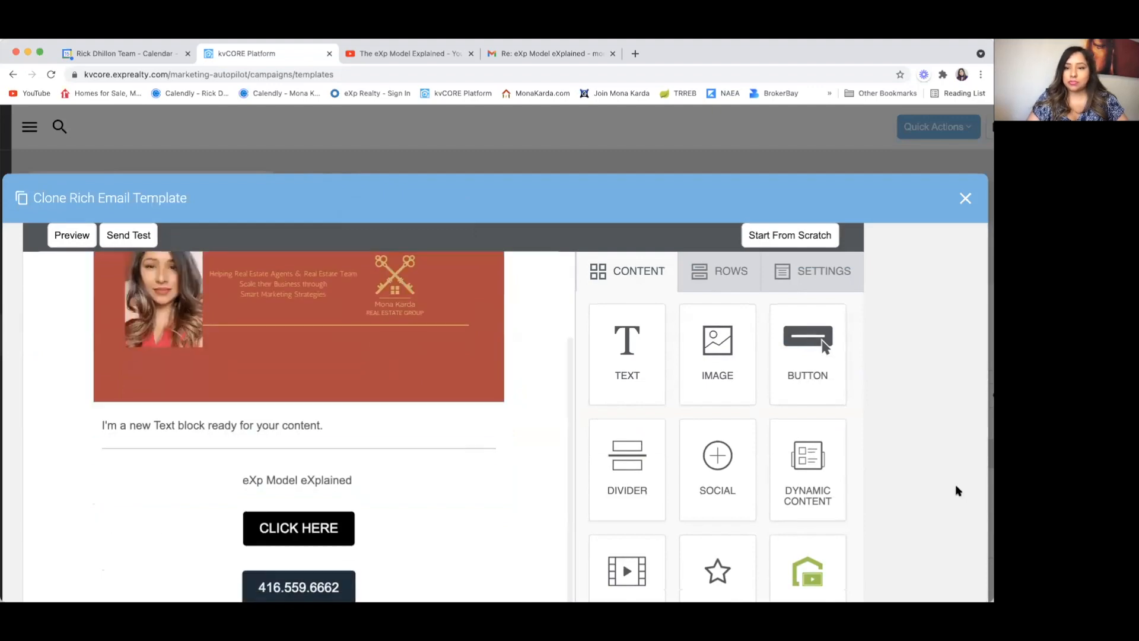
scroll(949, 485, down, 6)
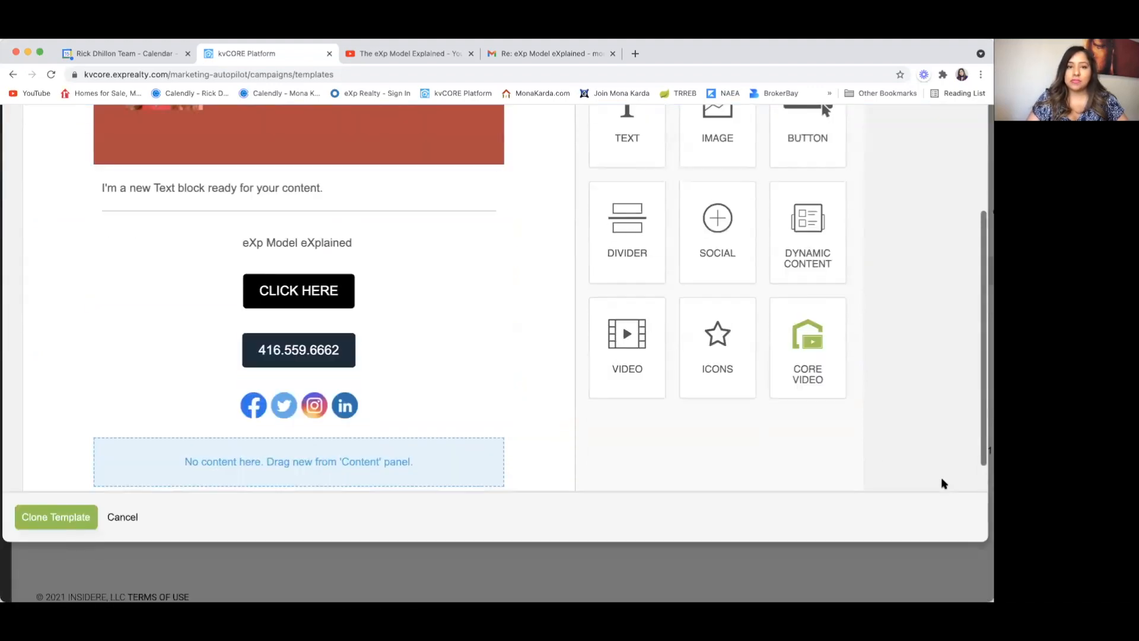
scroll(942, 481, up, 3)
scroll(472, 404, down, 4)
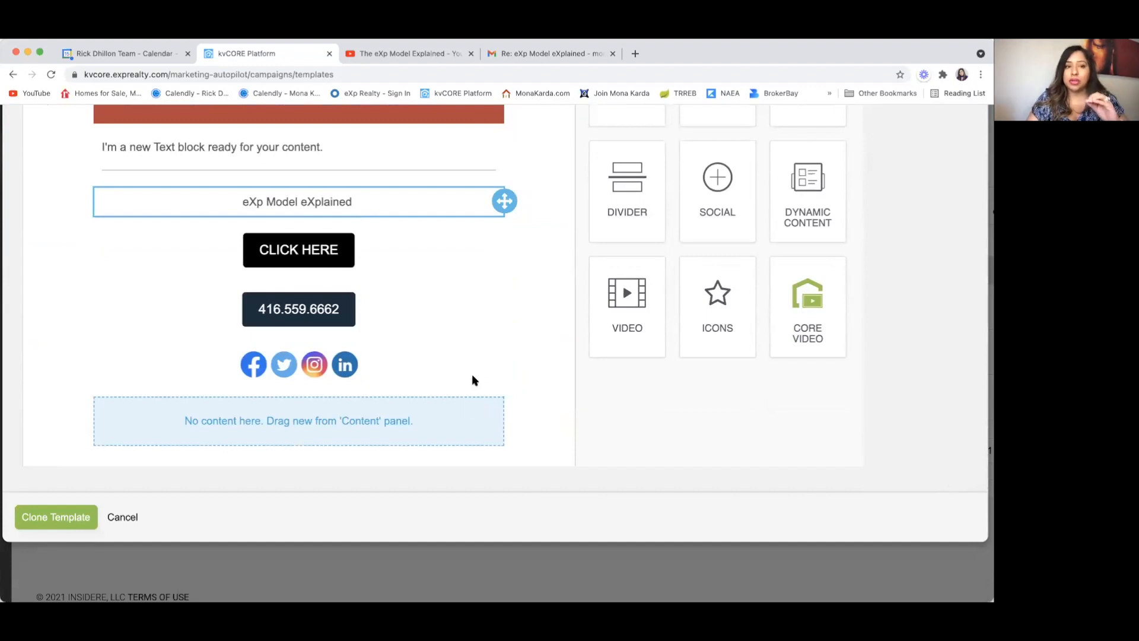
click(438, 250)
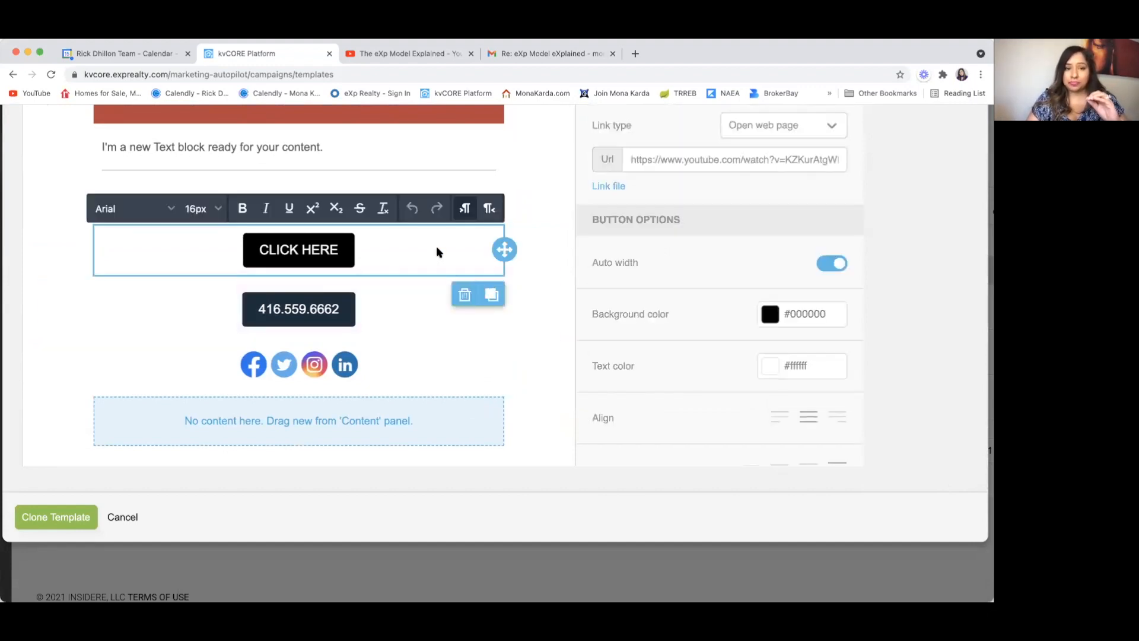
scroll(437, 251, up, 1)
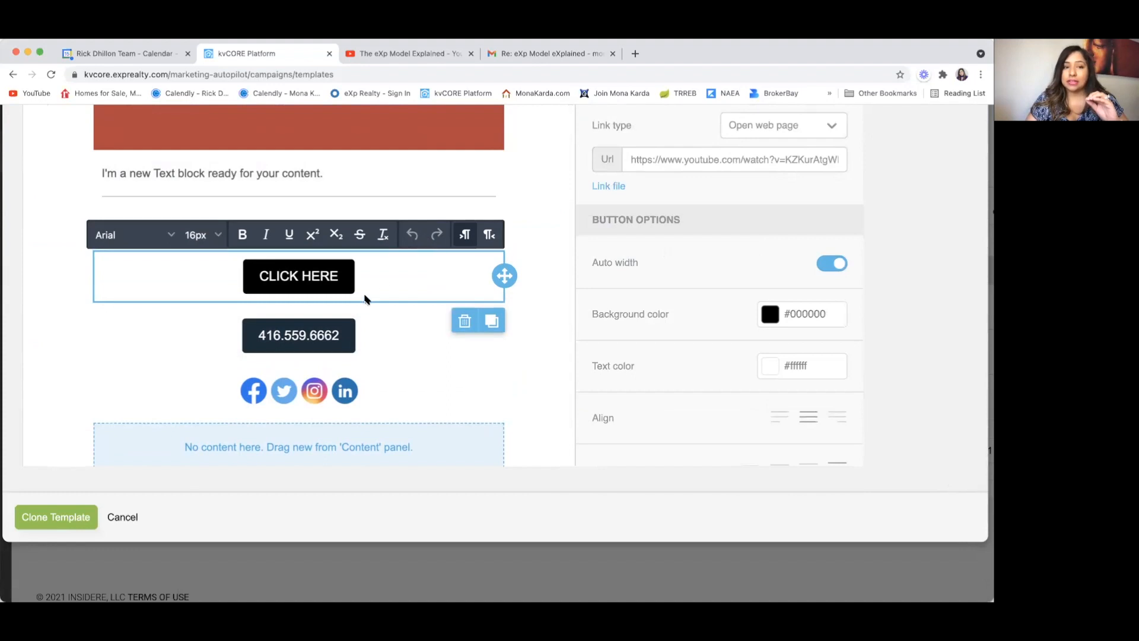
scroll(365, 298, up, 3)
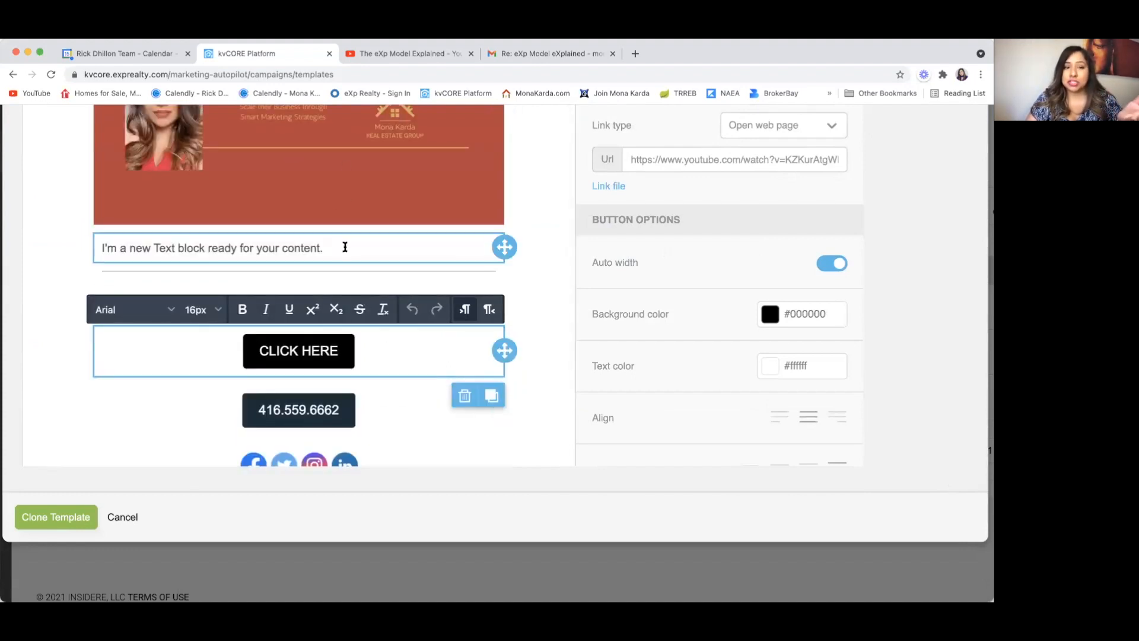
click(345, 247)
drag(343, 247, 3, 253)
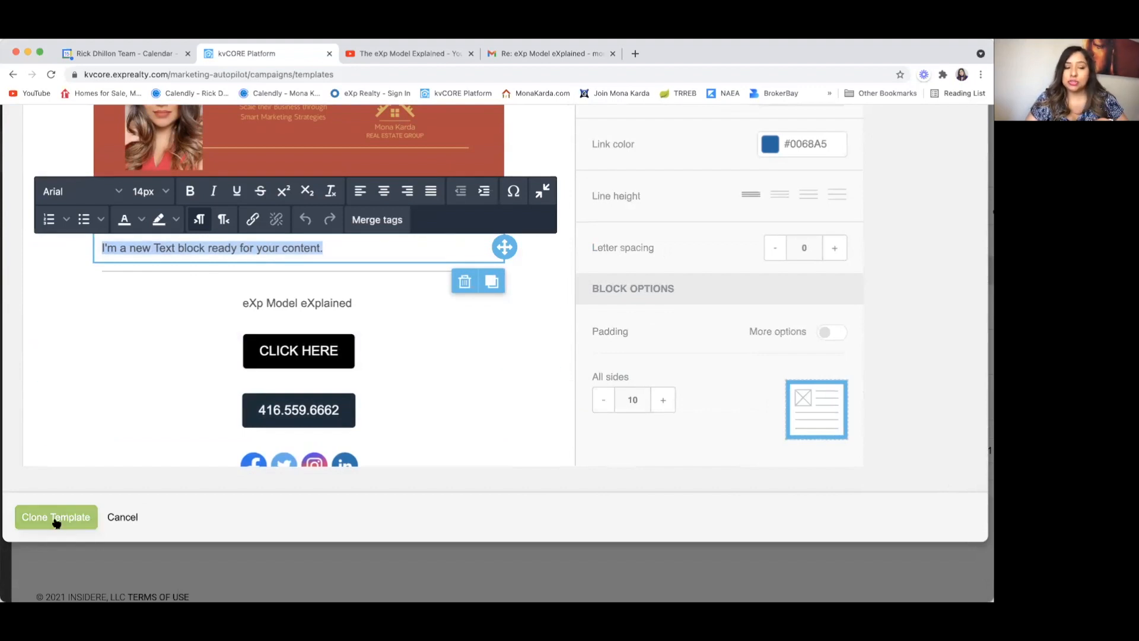
scroll(333, 392, up, 6)
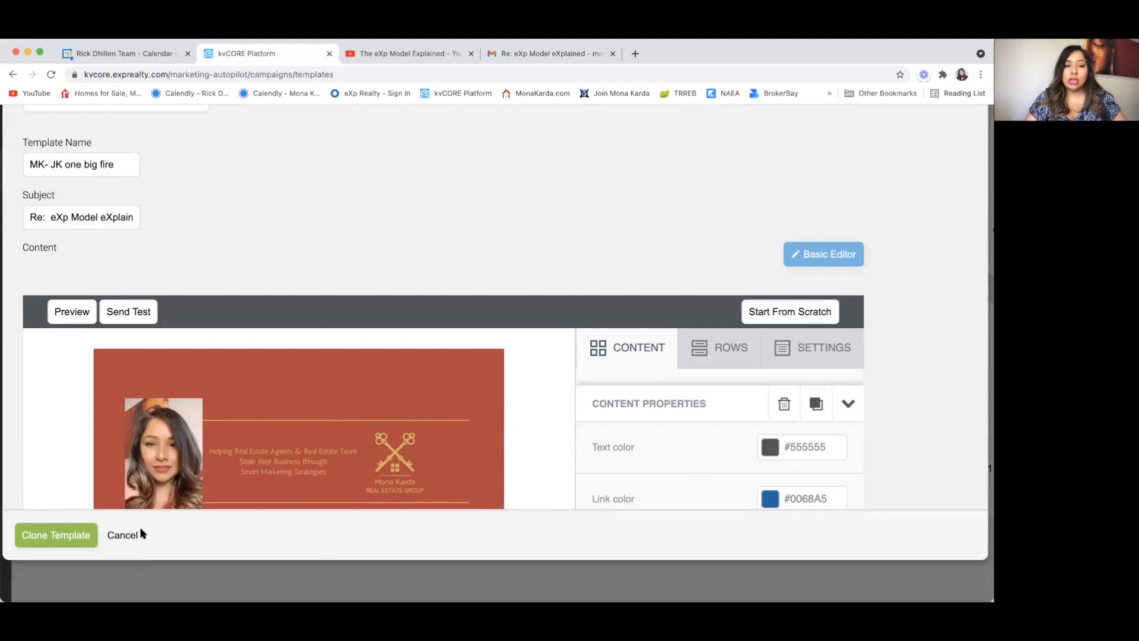
Step: Discard the unsaved clone and filter the templates list by the agent's own name
click(123, 535)
click(466, 271)
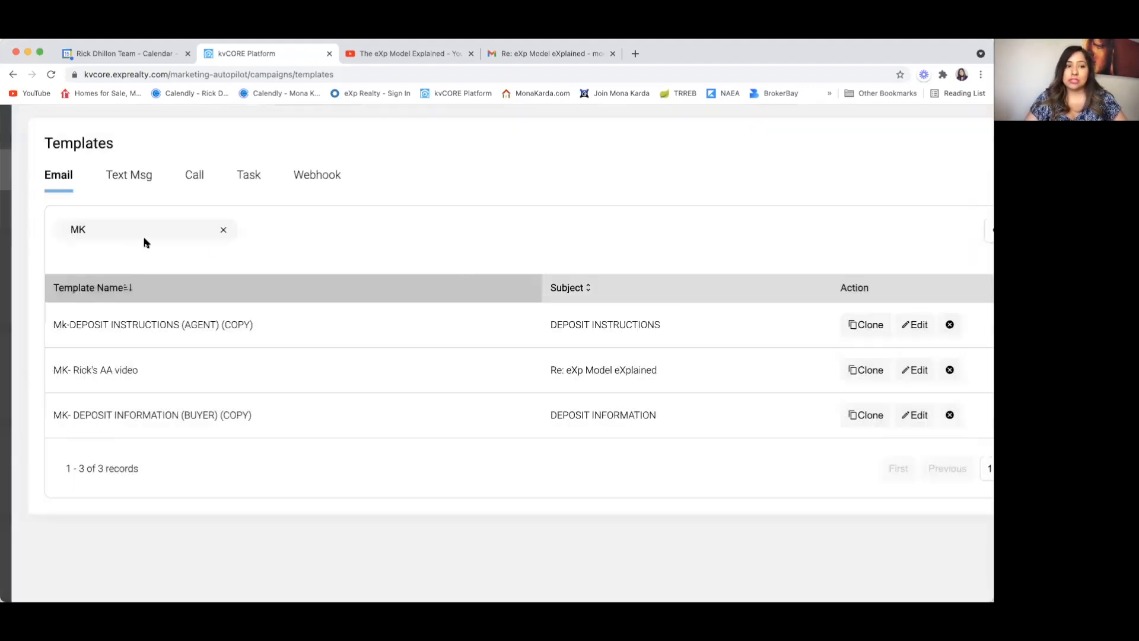
click(129, 234)
key(BackSpace)
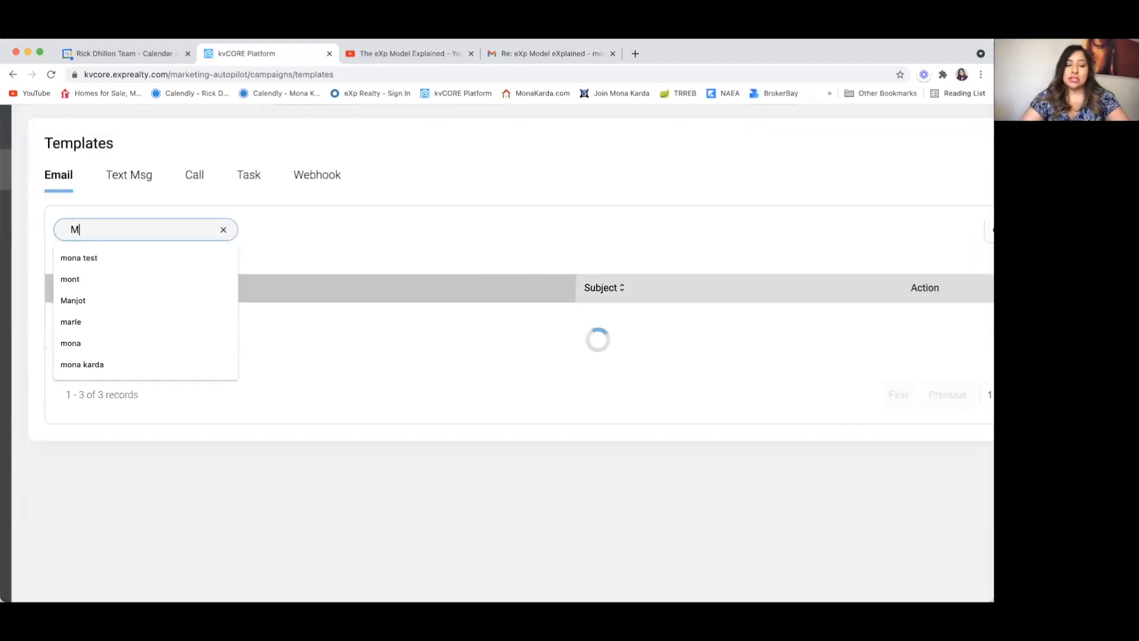
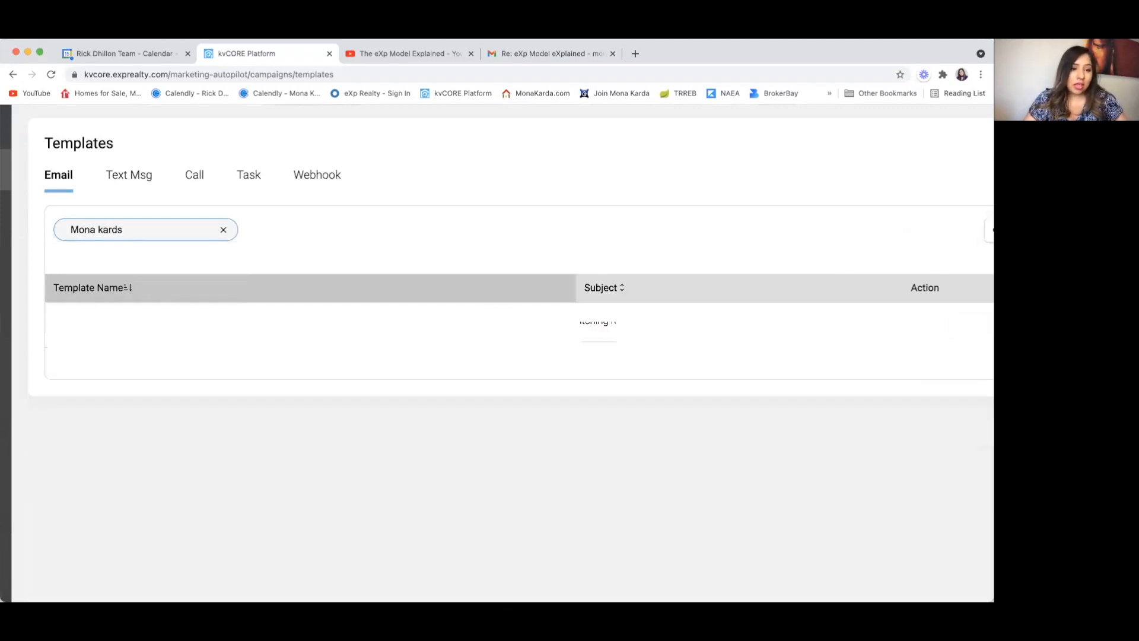
key(BackSpace)
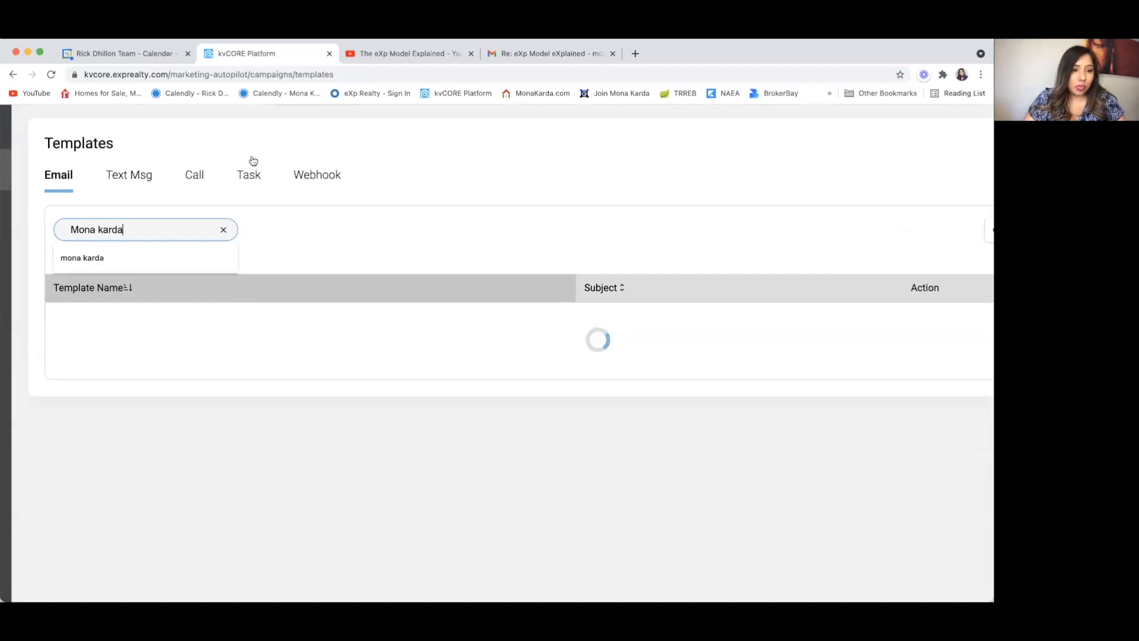
click(152, 254)
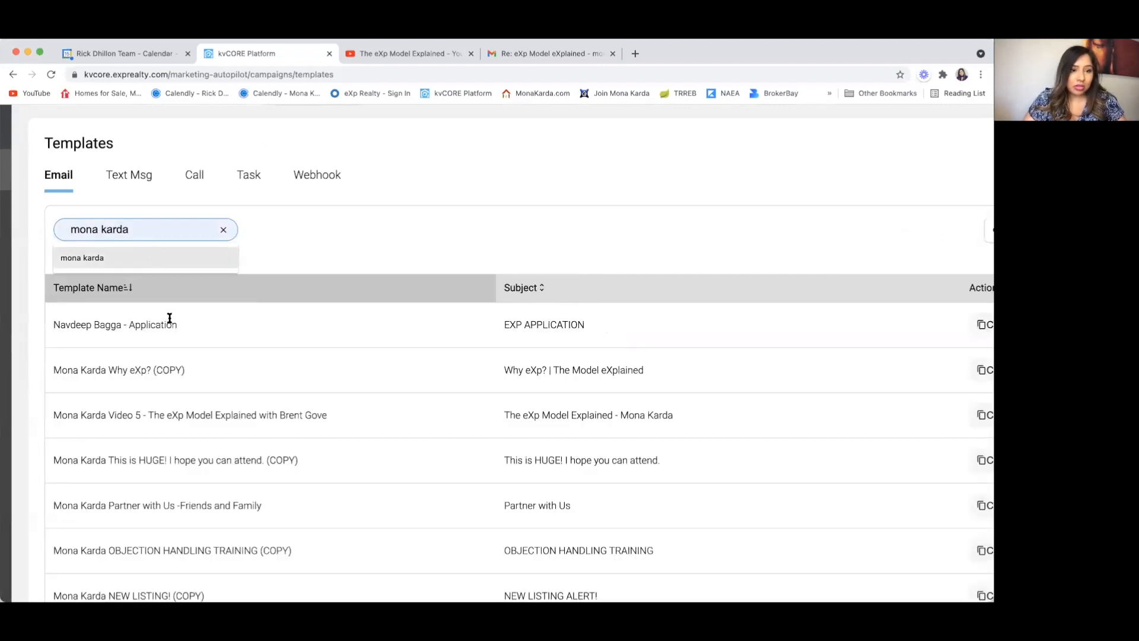
scroll(196, 435, down, 12)
scroll(195, 436, down, 3)
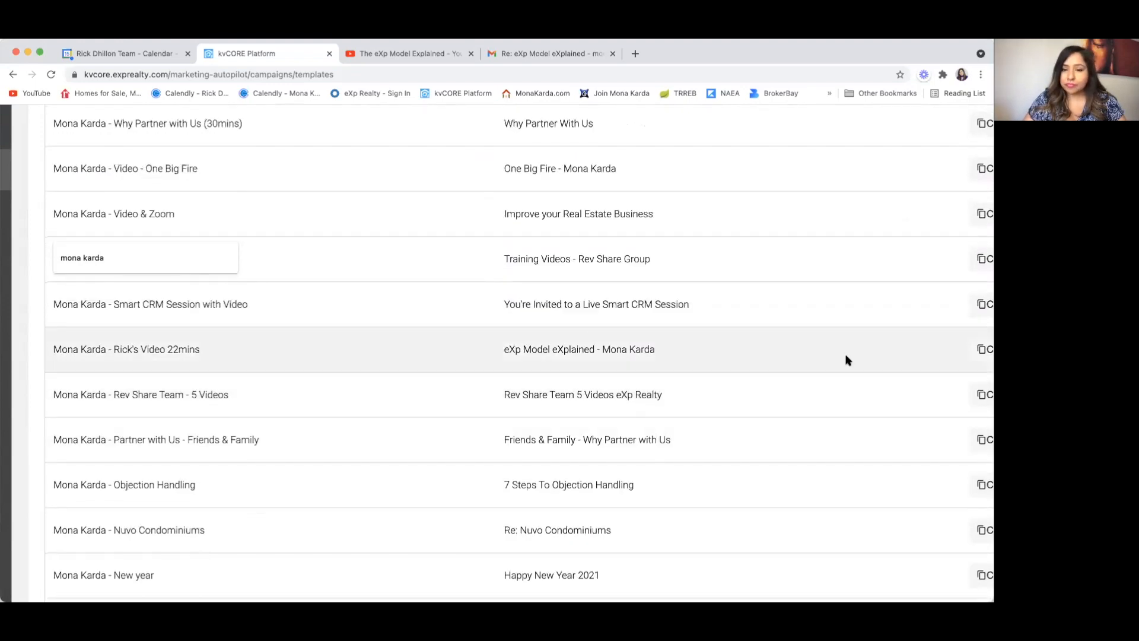
scroll(847, 360, down, 5)
Step: Open the eXp Model eXplained template and view the CLICK HERE and phone button links
click(895, 406)
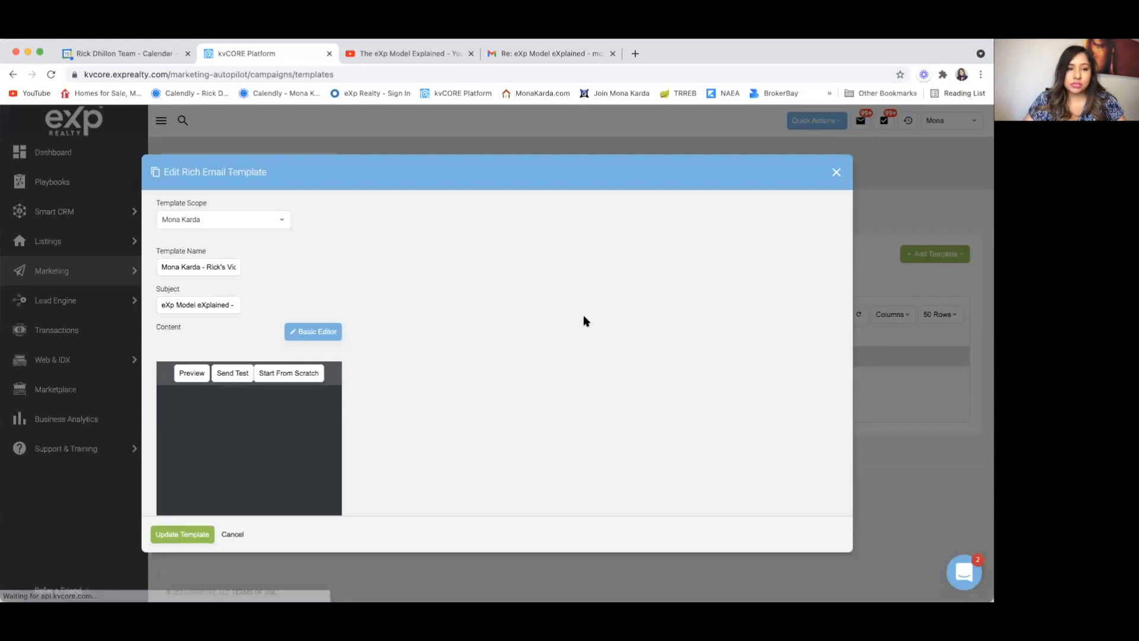
scroll(465, 356, down, 4)
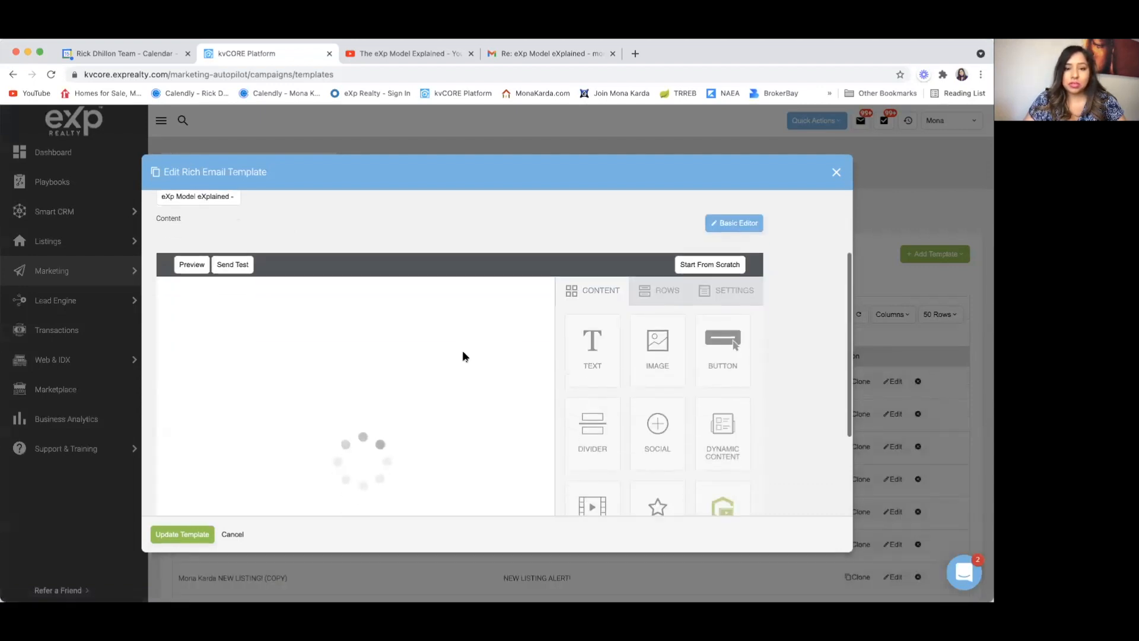
scroll(466, 359, down, 6)
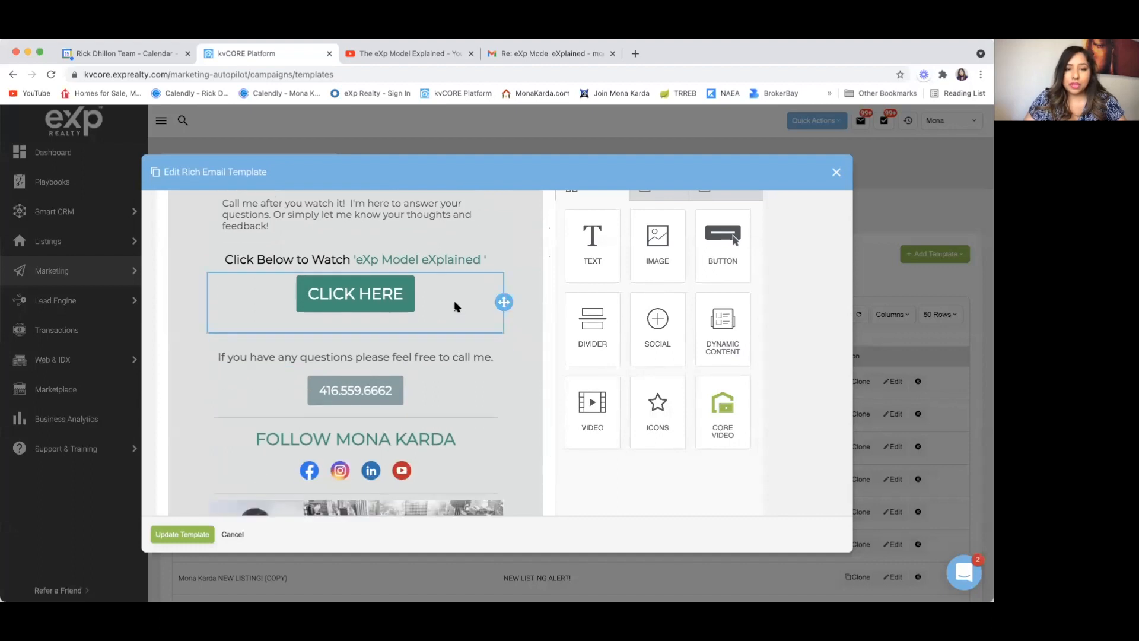
click(456, 306)
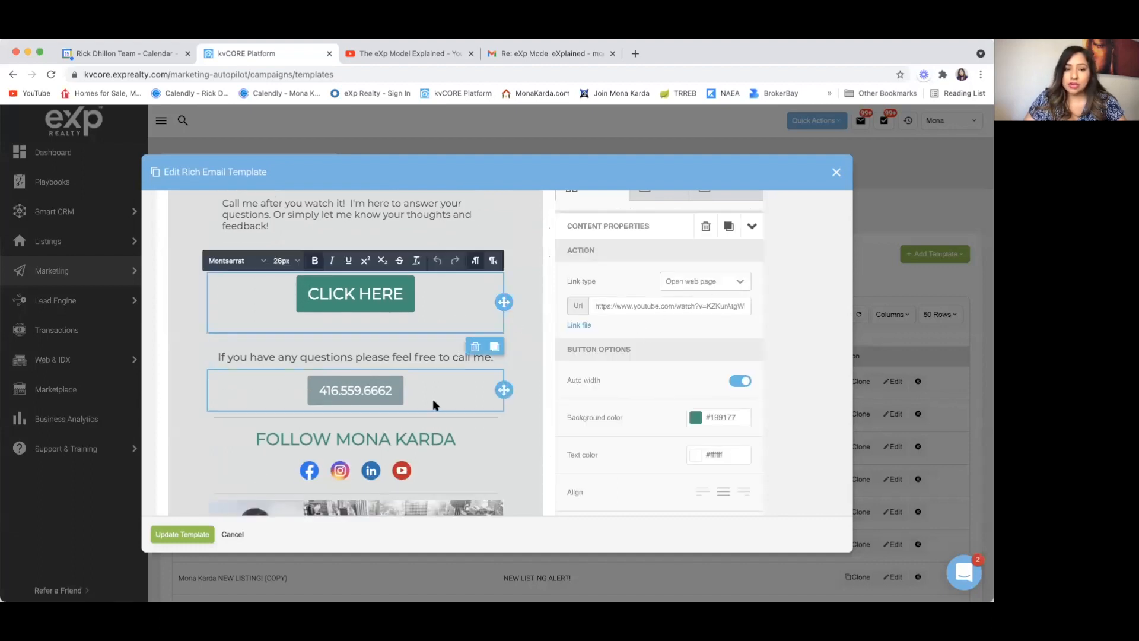
scroll(439, 392, down, 1)
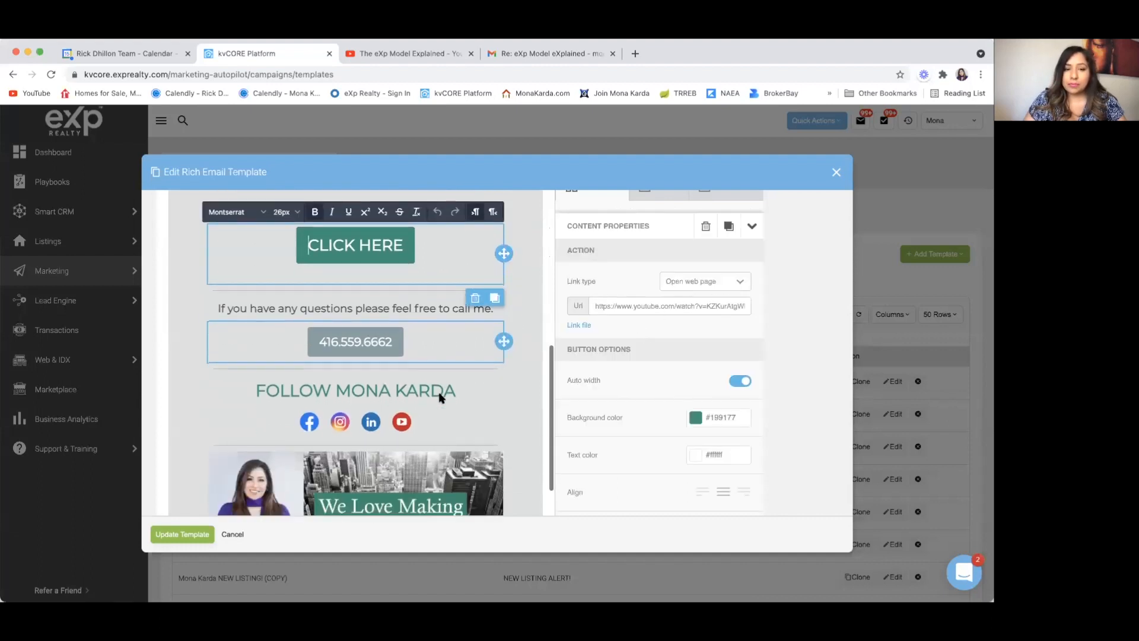
click(445, 335)
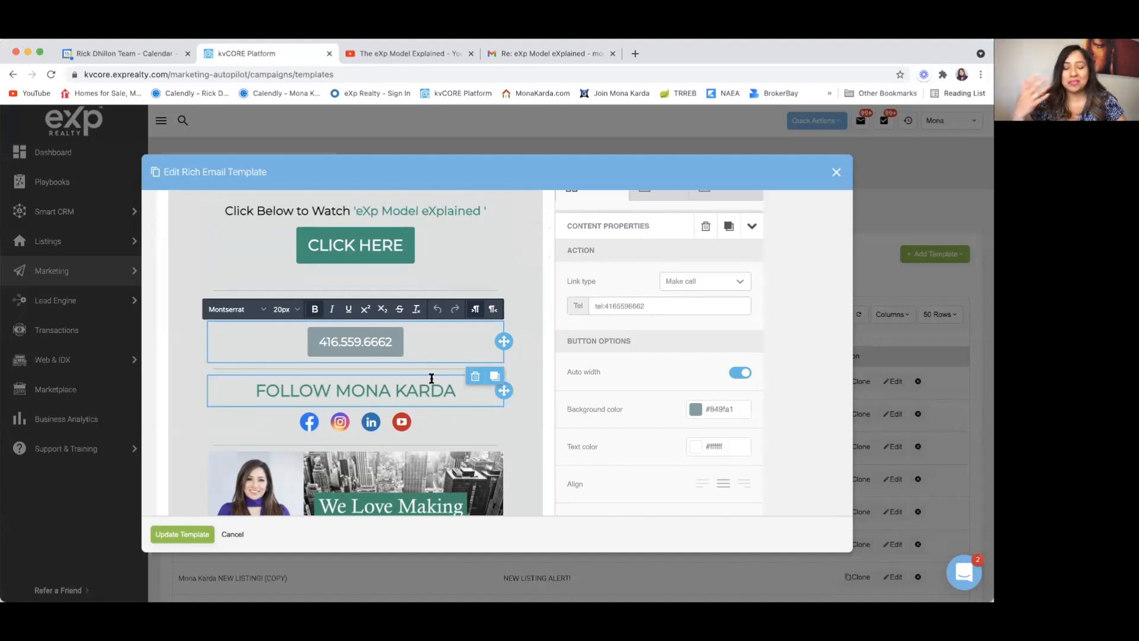
Step: Recheck the CLICK HERE button's YouTube link, then cancel out of the template editor
scroll(432, 378, down, 3)
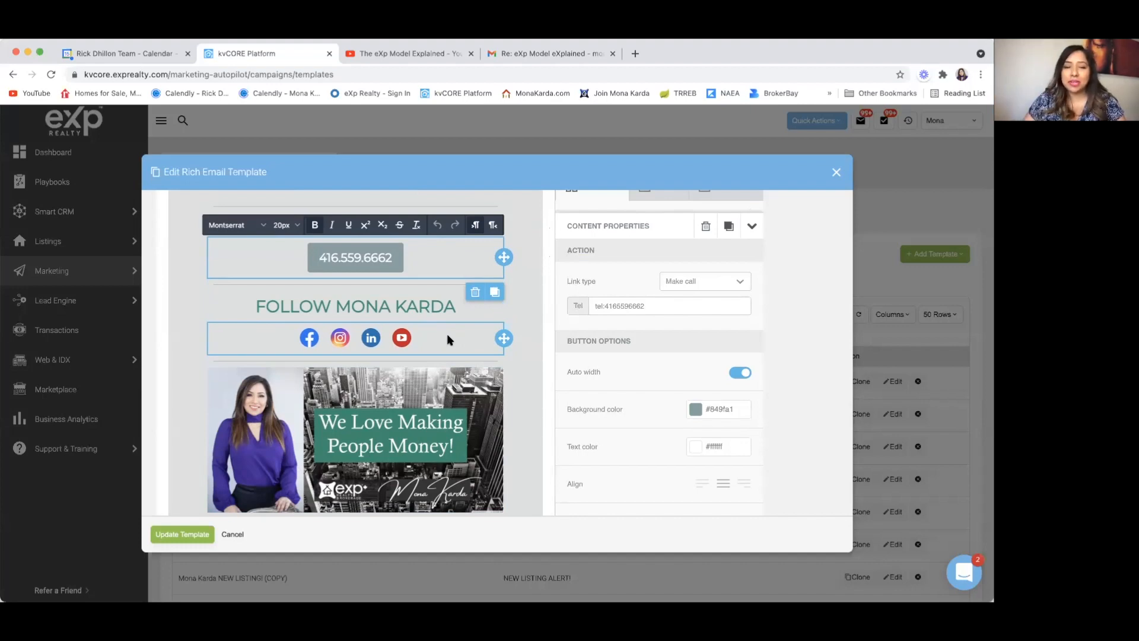
scroll(448, 340, down, 1)
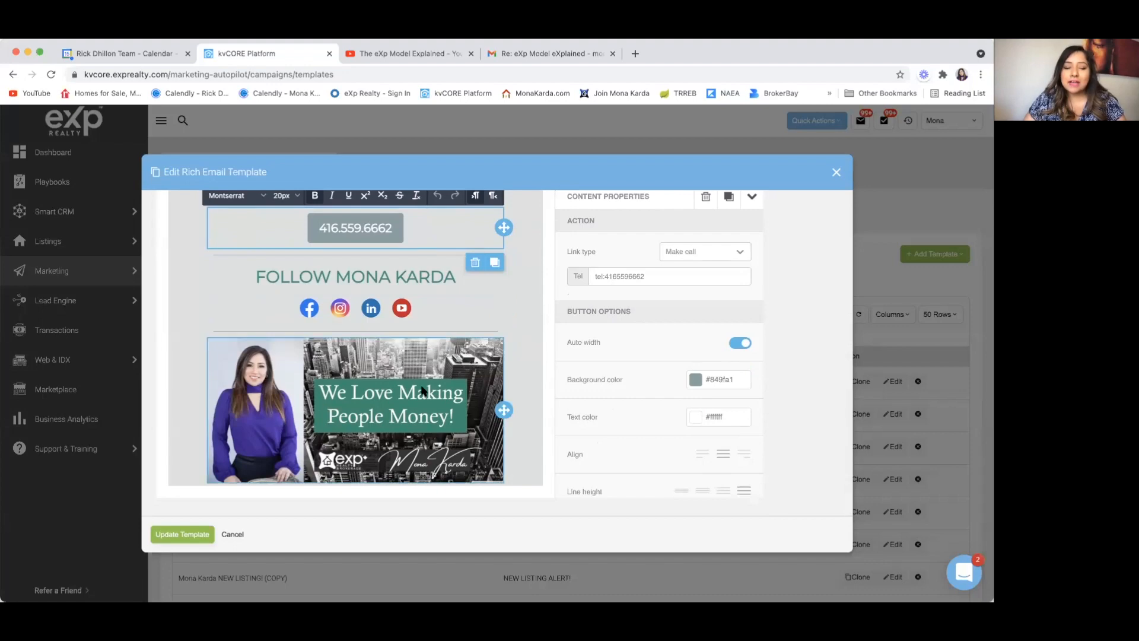
scroll(431, 378, up, 5)
scroll(432, 377, down, 2)
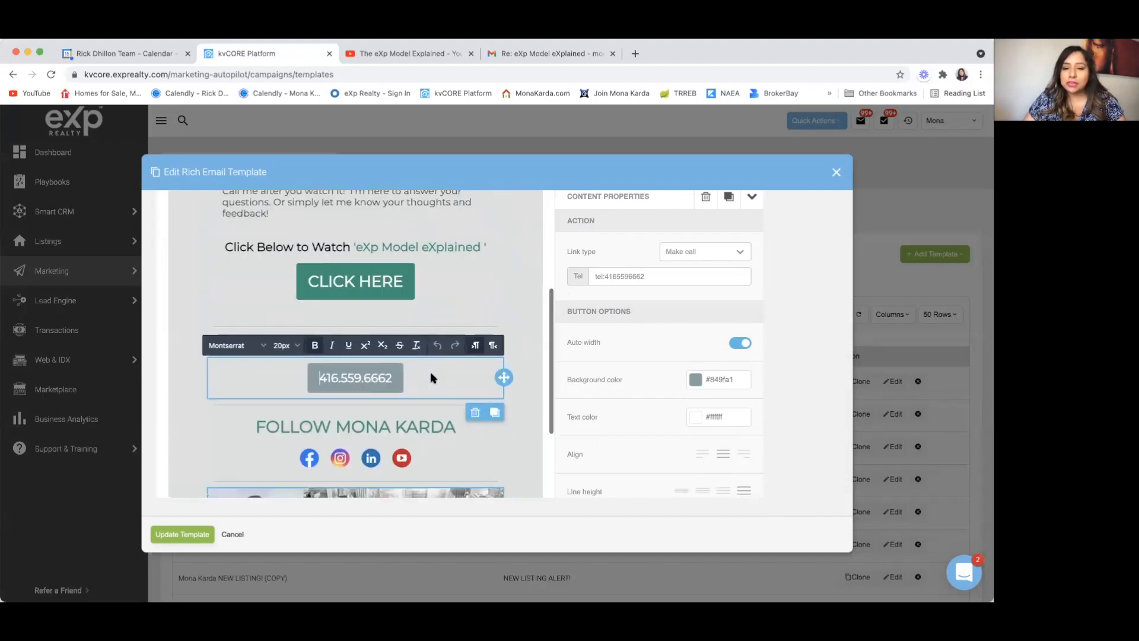
scroll(345, 324, up, 1)
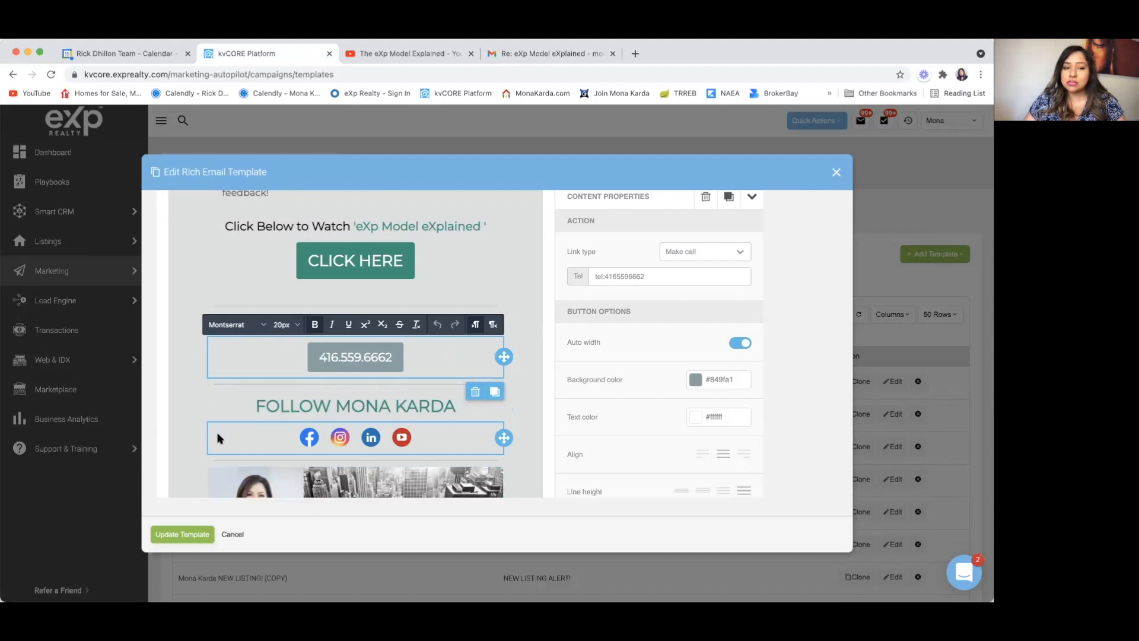
scroll(218, 438, down, 3)
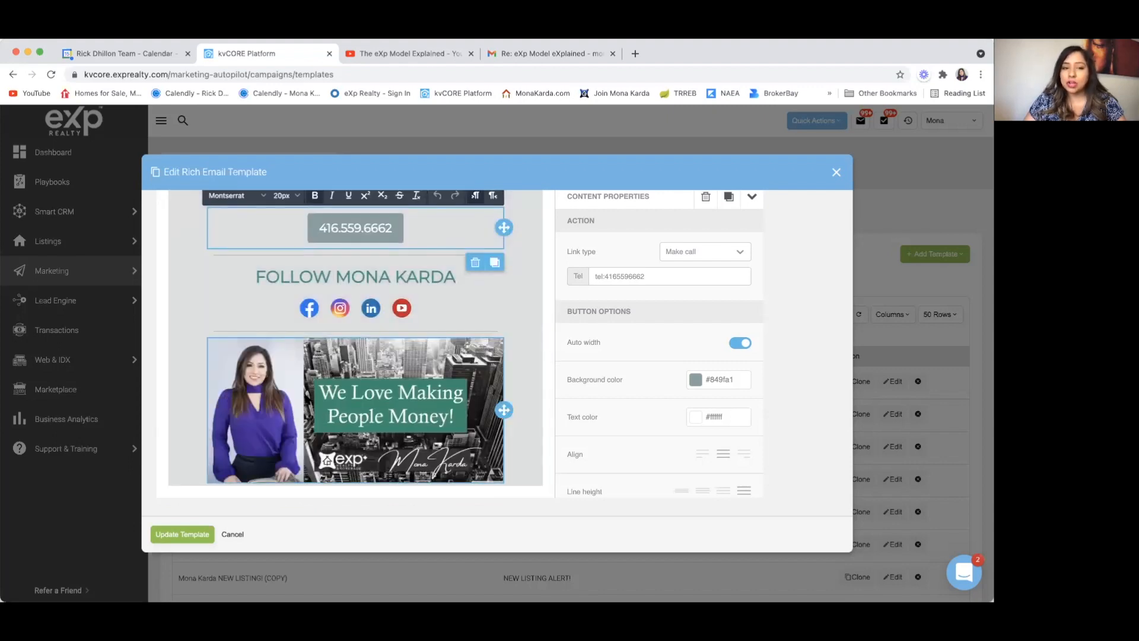
scroll(307, 398, up, 2)
scroll(428, 291, up, 2)
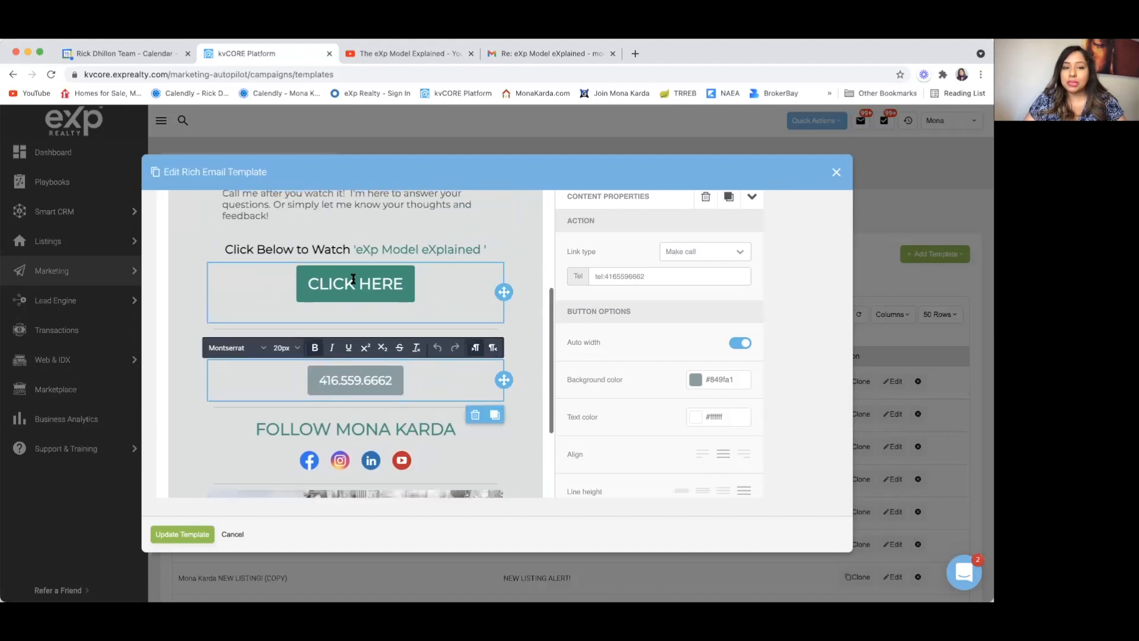
click(442, 284)
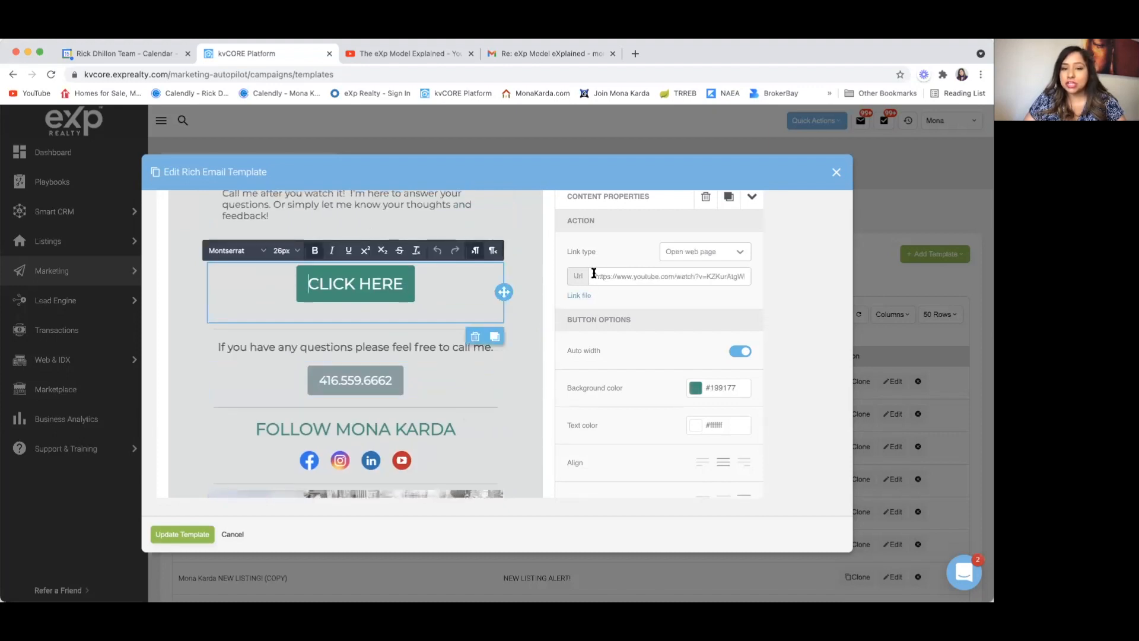
scroll(471, 288, up, 1)
scroll(471, 290, up, 2)
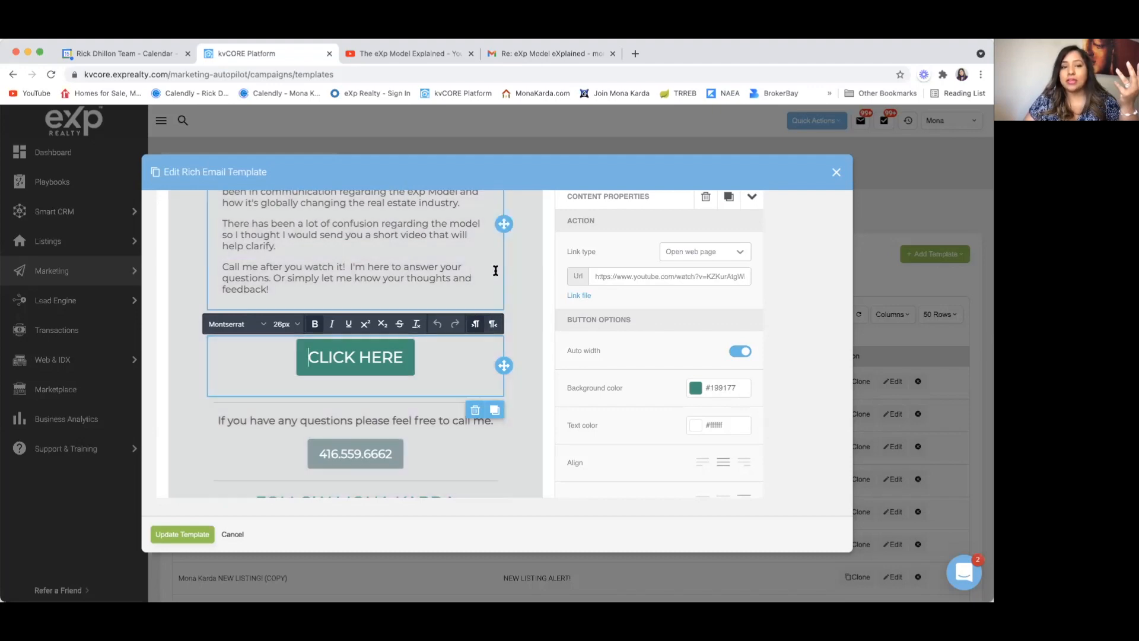
scroll(509, 266, up, 2)
scroll(430, 276, up, 5)
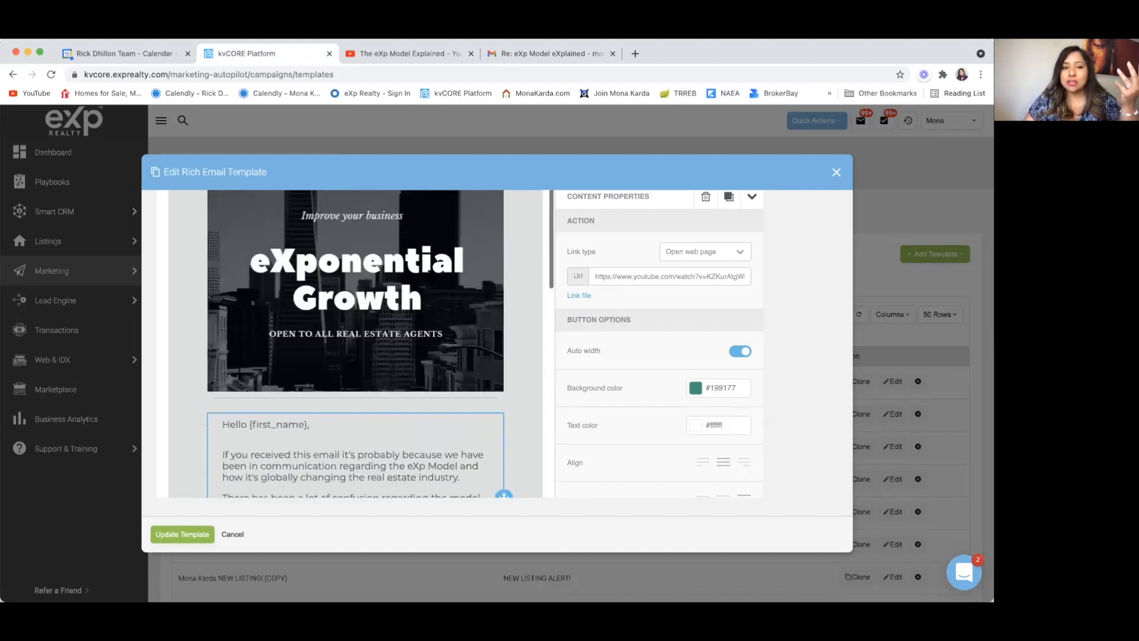
scroll(483, 350, down, 12)
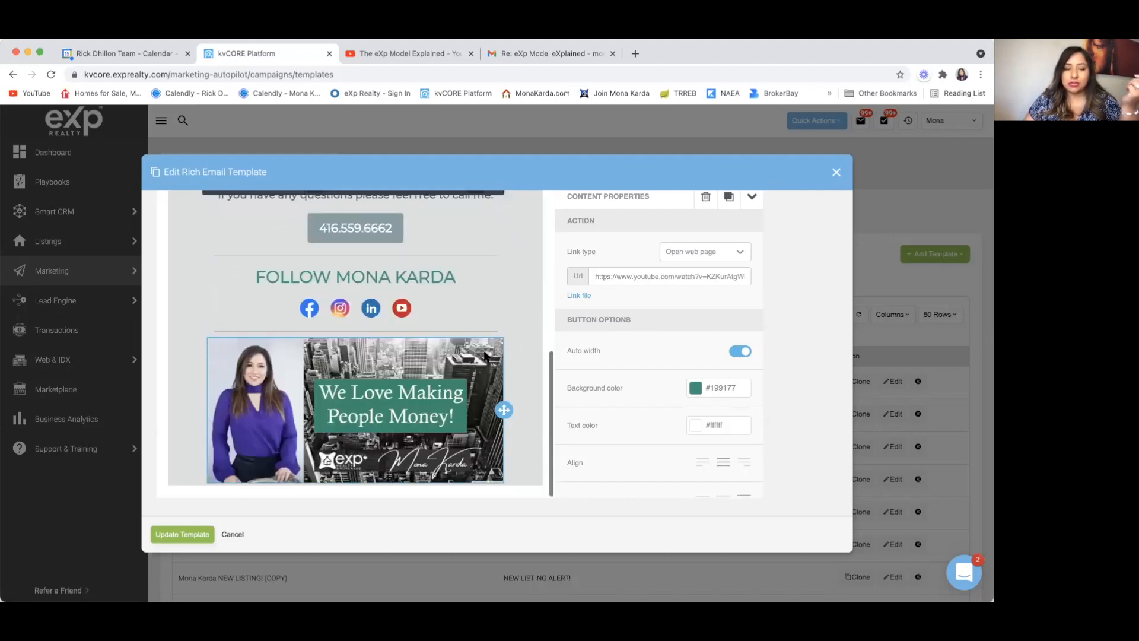
click(232, 536)
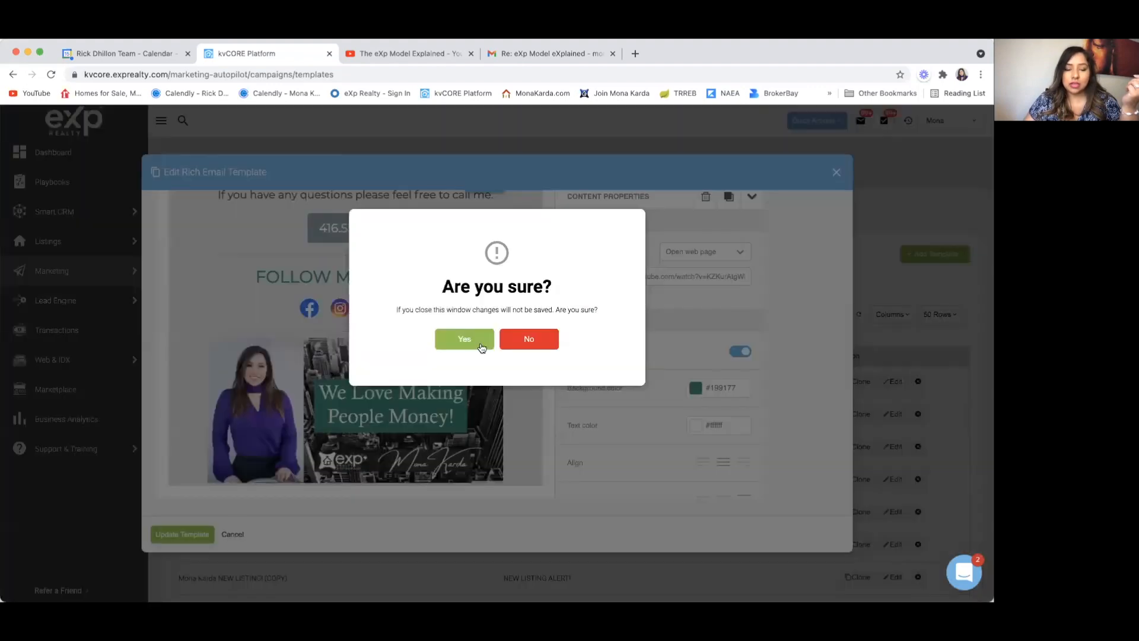
click(458, 340)
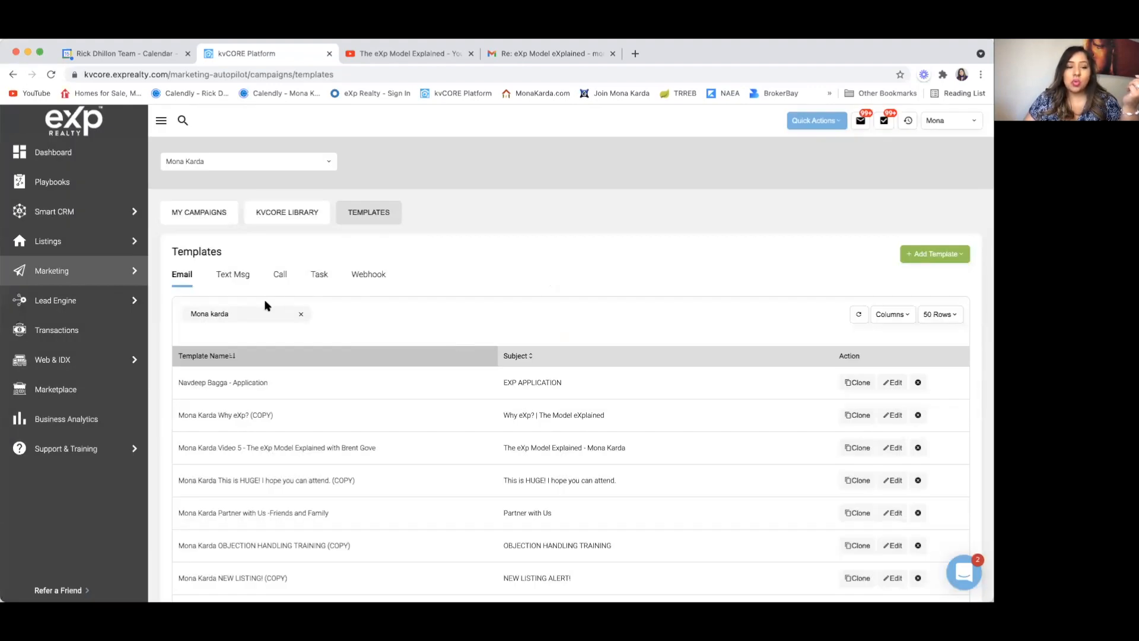
mouse_move(76, 213)
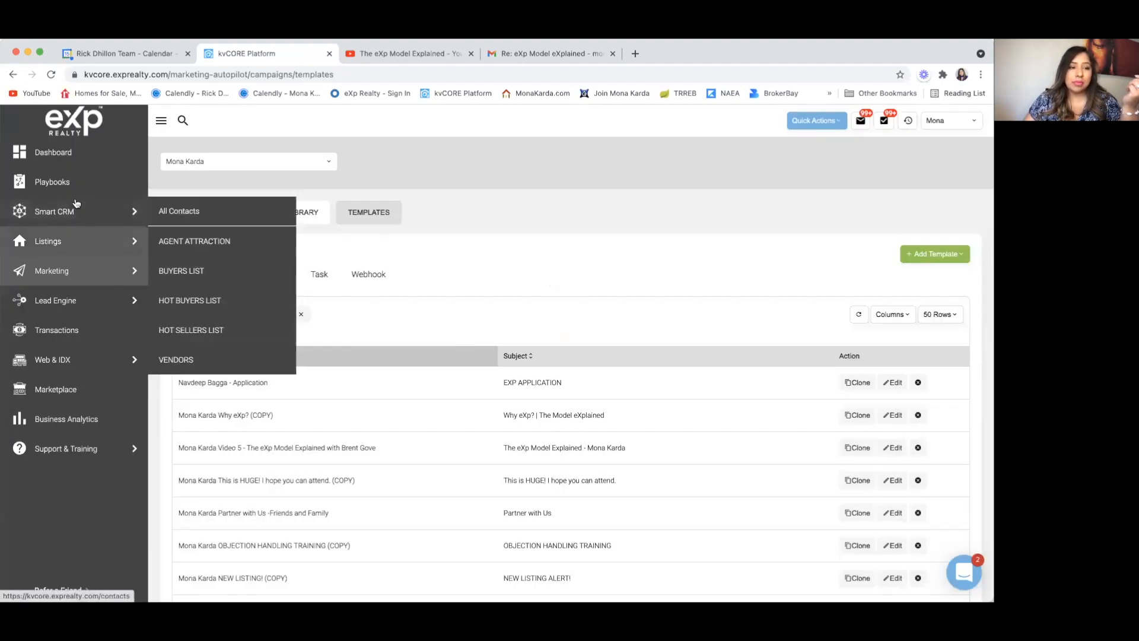
click(232, 211)
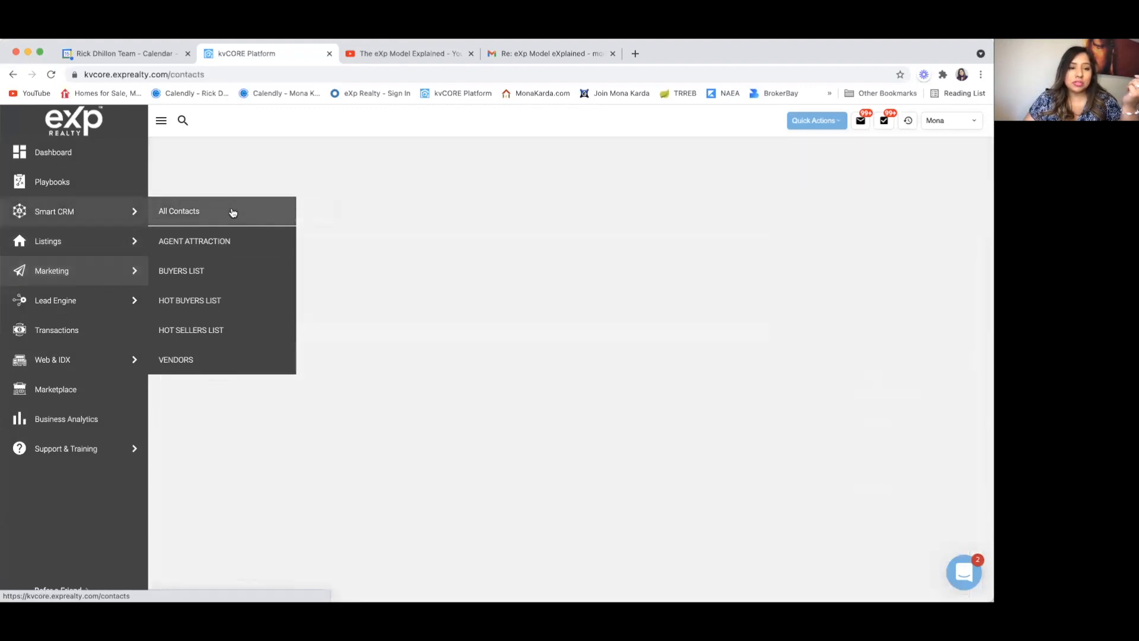
click(297, 236)
text(mona)
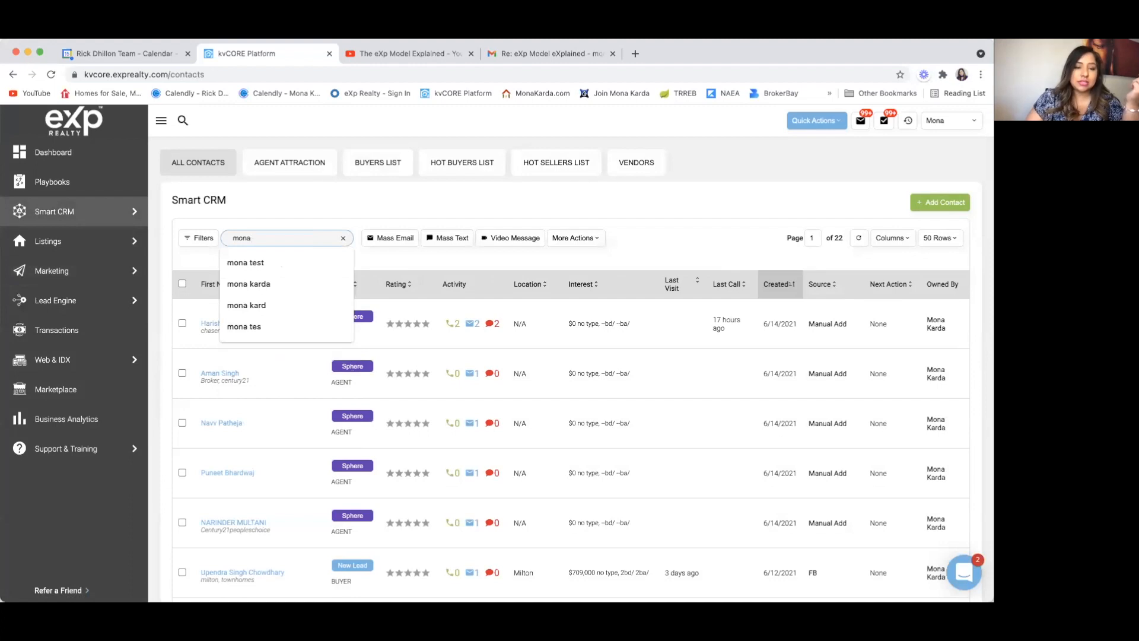
click(283, 261)
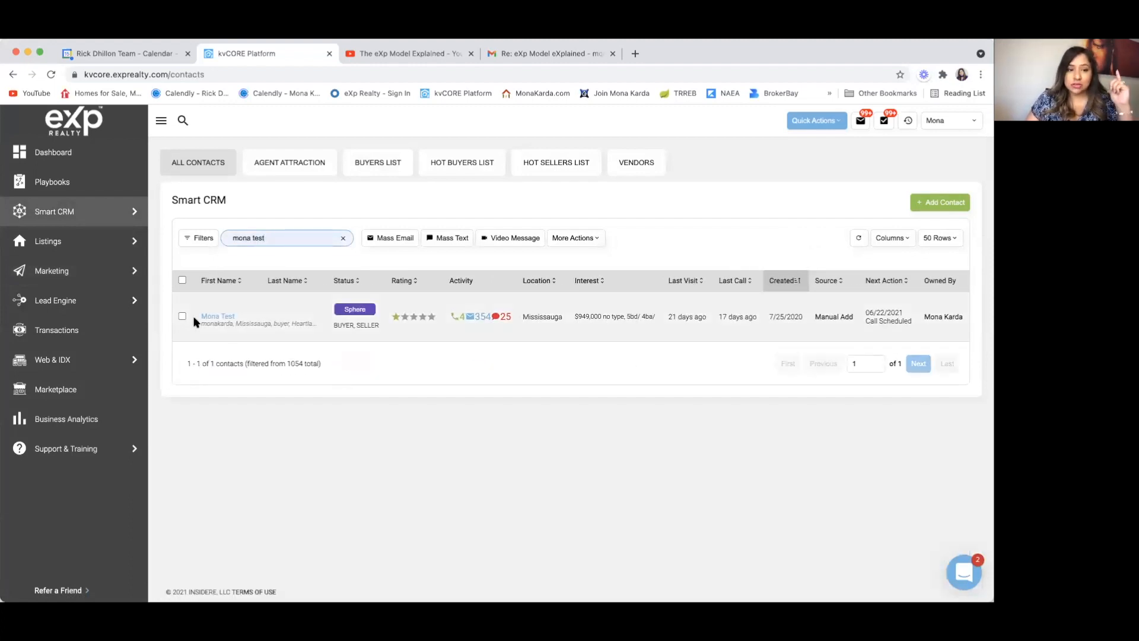
click(226, 315)
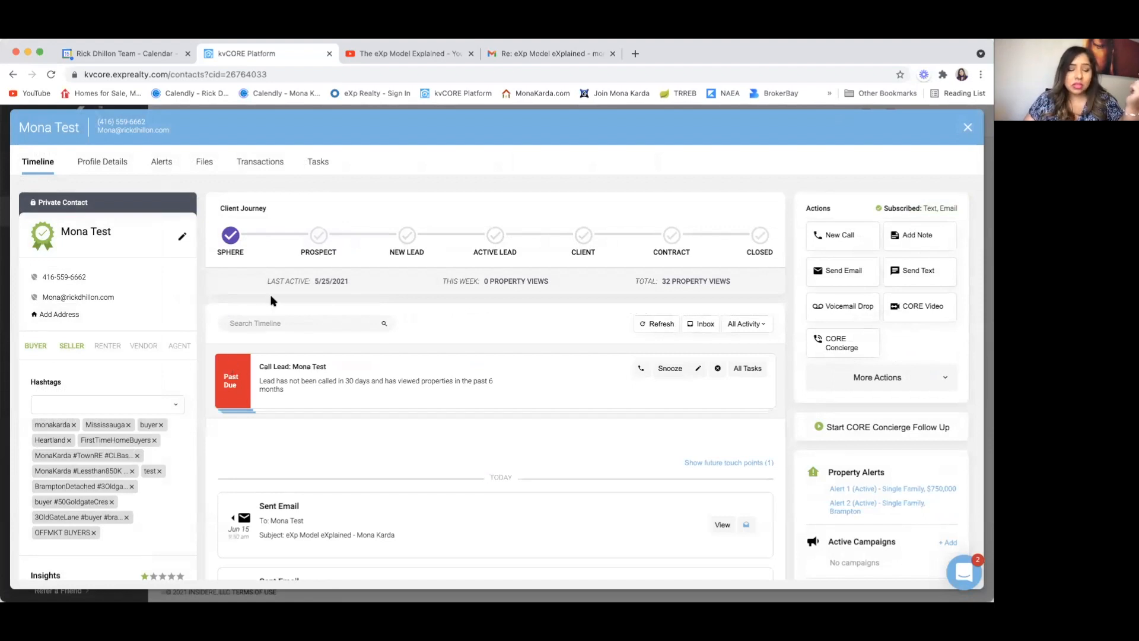
Step: Start a Send Email to the test contact and browse the Template dropdown list
click(845, 272)
click(243, 274)
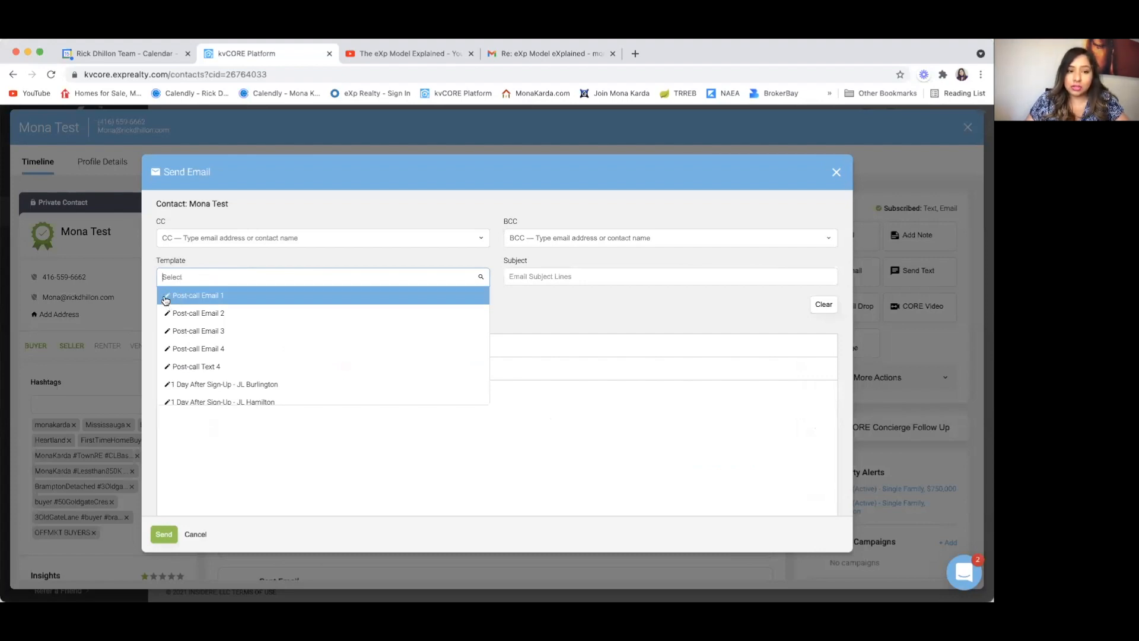
scroll(170, 367, down, 6)
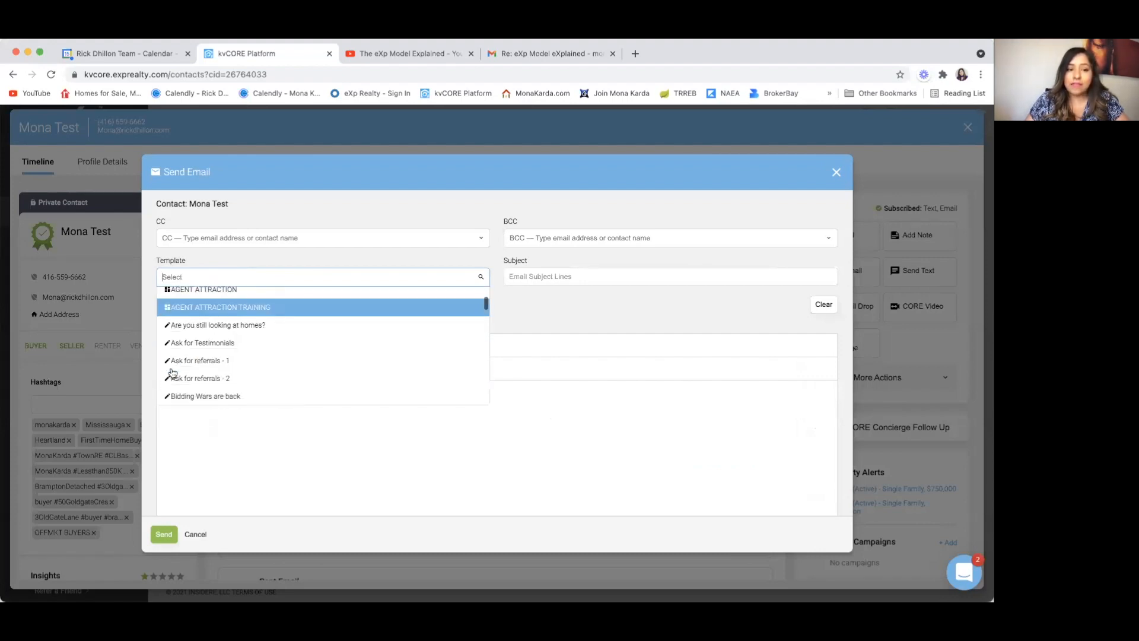
scroll(169, 332, up, 2)
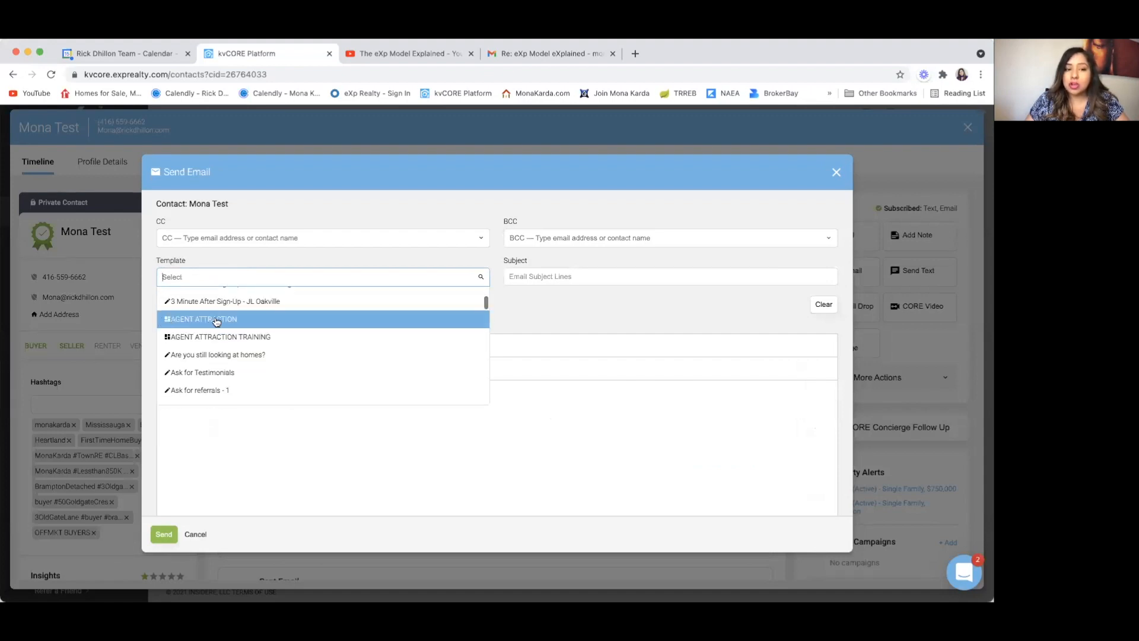
scroll(217, 321, down, 3)
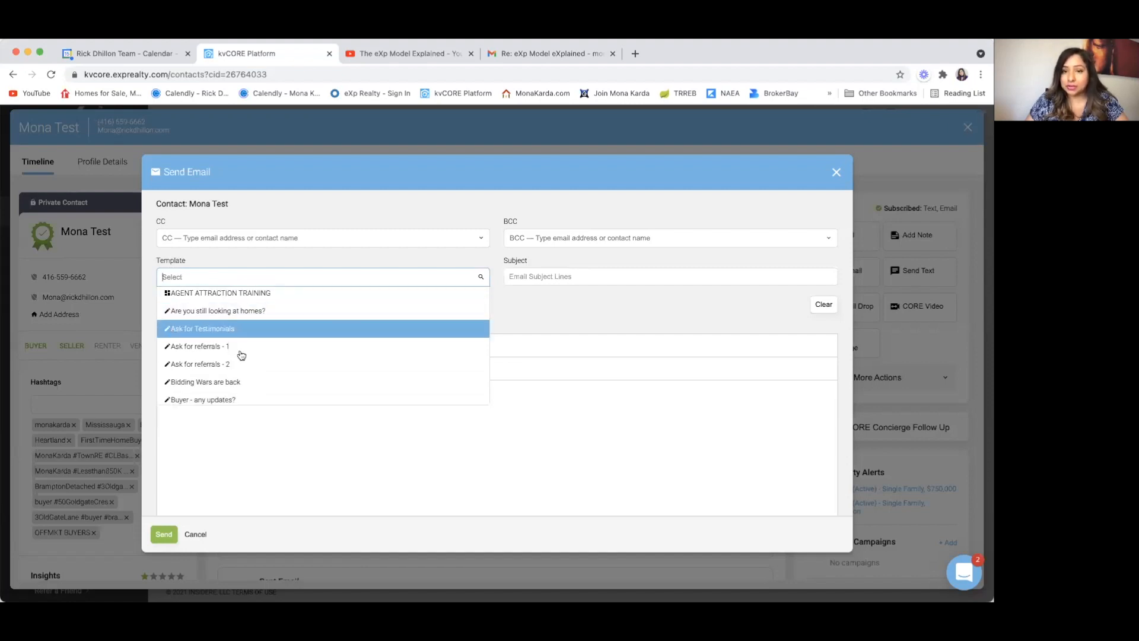
scroll(246, 368, down, 5)
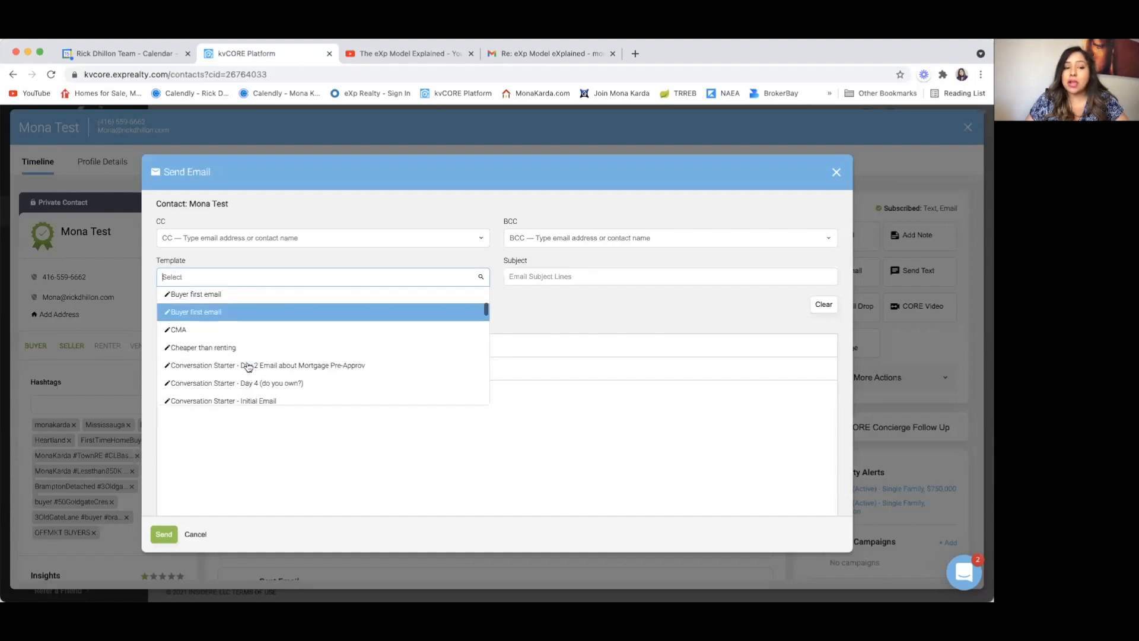
Step: Pick the Buyer first email template, then switch to the Advanced Editor, confirming Yes
click(230, 317)
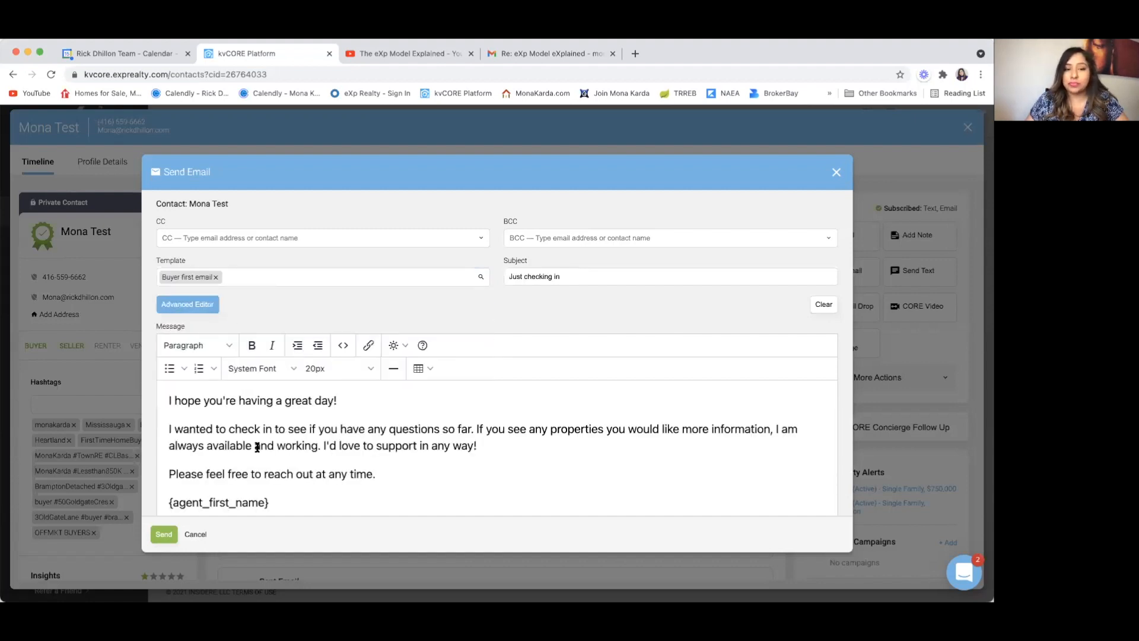
scroll(257, 447, down, 1)
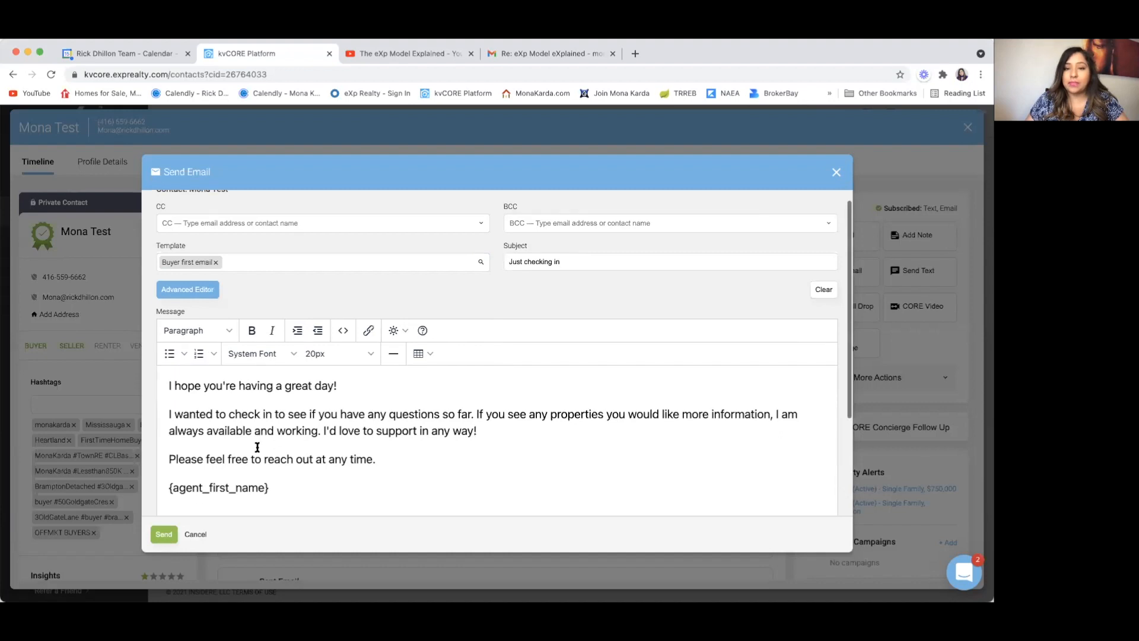
click(202, 290)
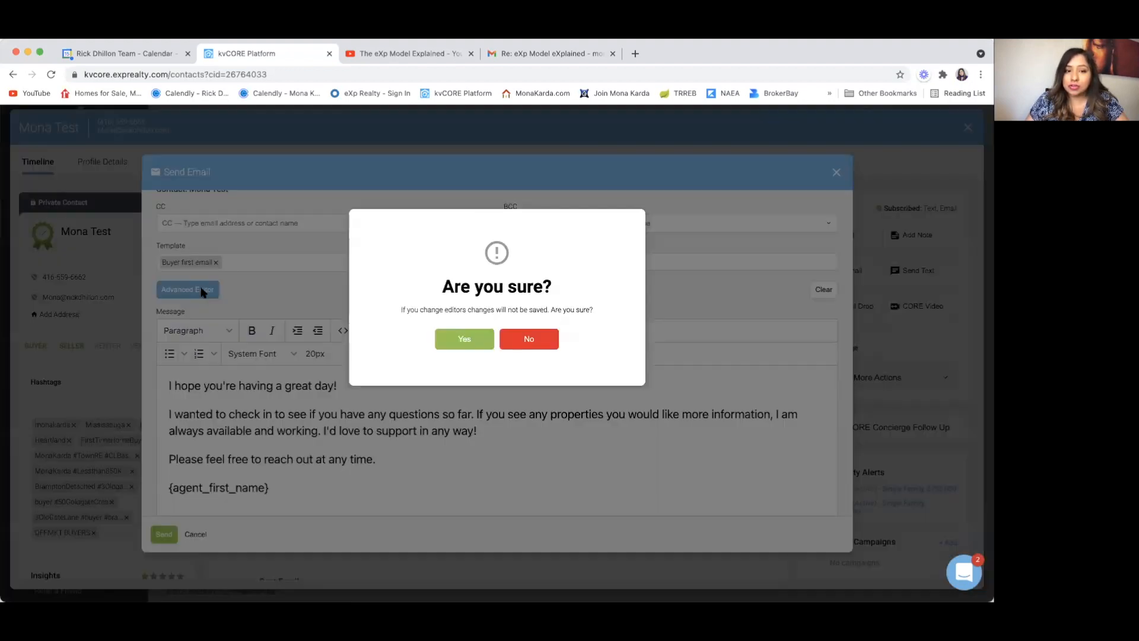
click(456, 345)
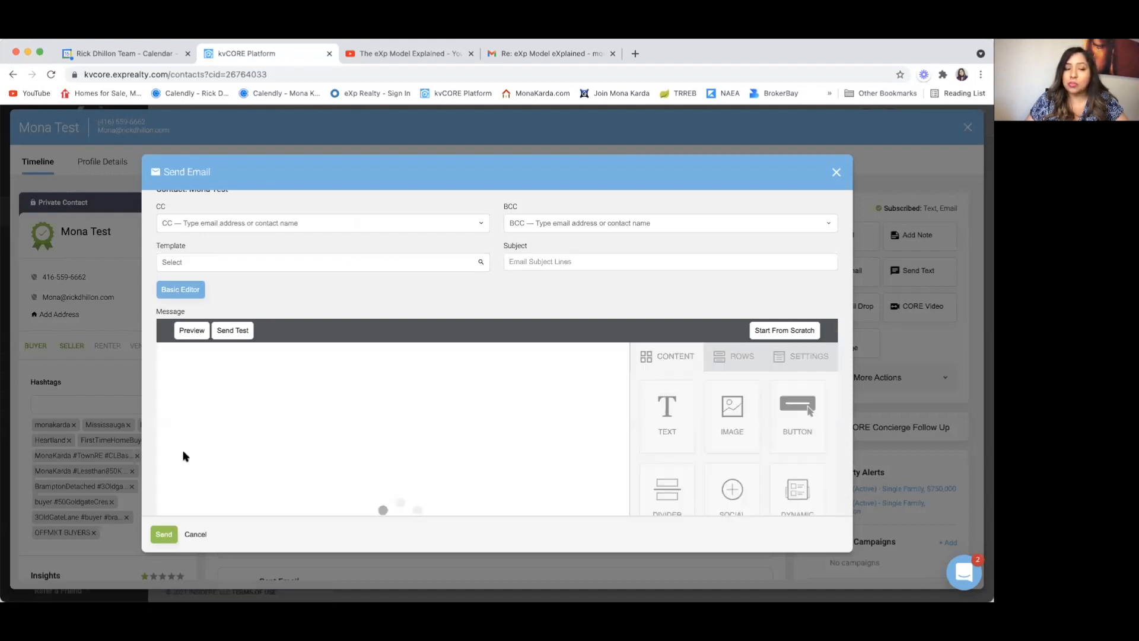
scroll(186, 456, down, 2)
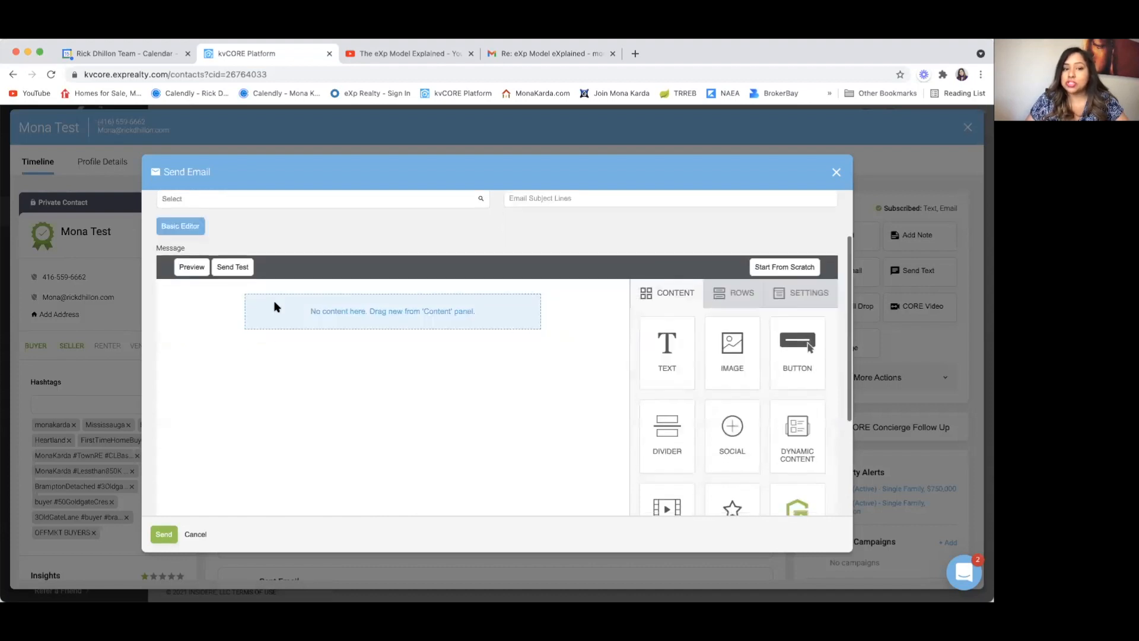
scroll(436, 394, down, 3)
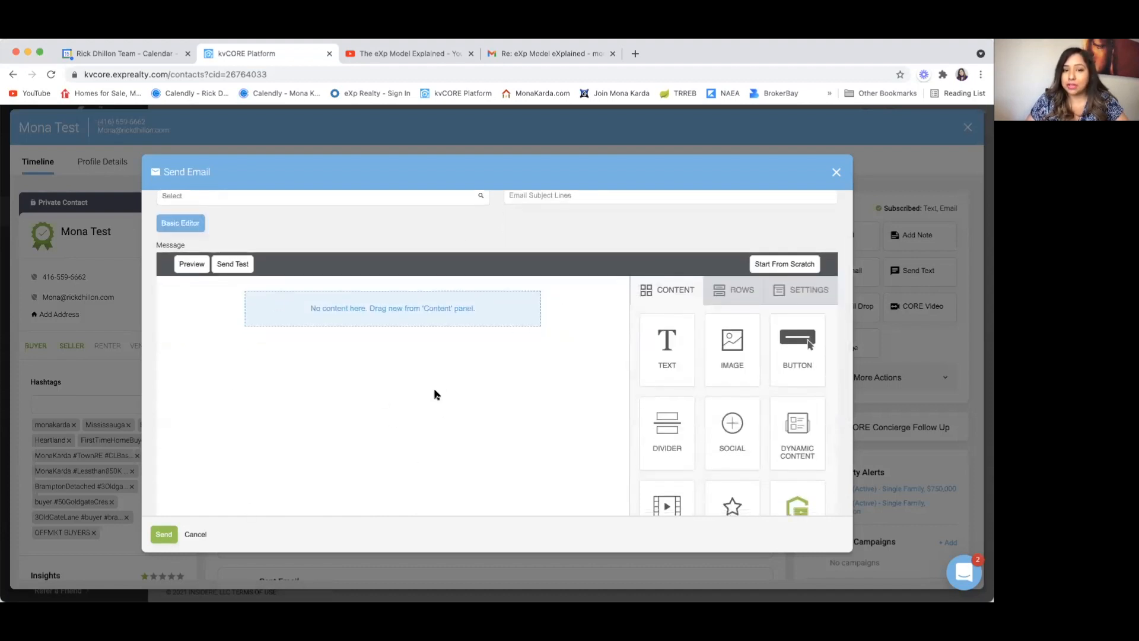
scroll(436, 395, up, 5)
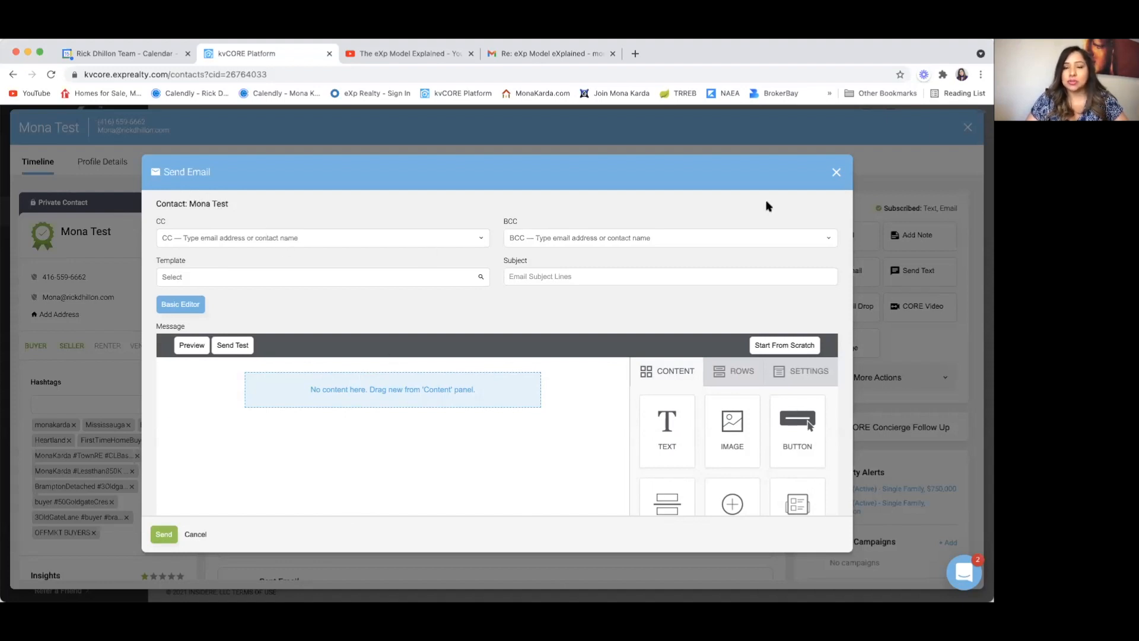
click(836, 172)
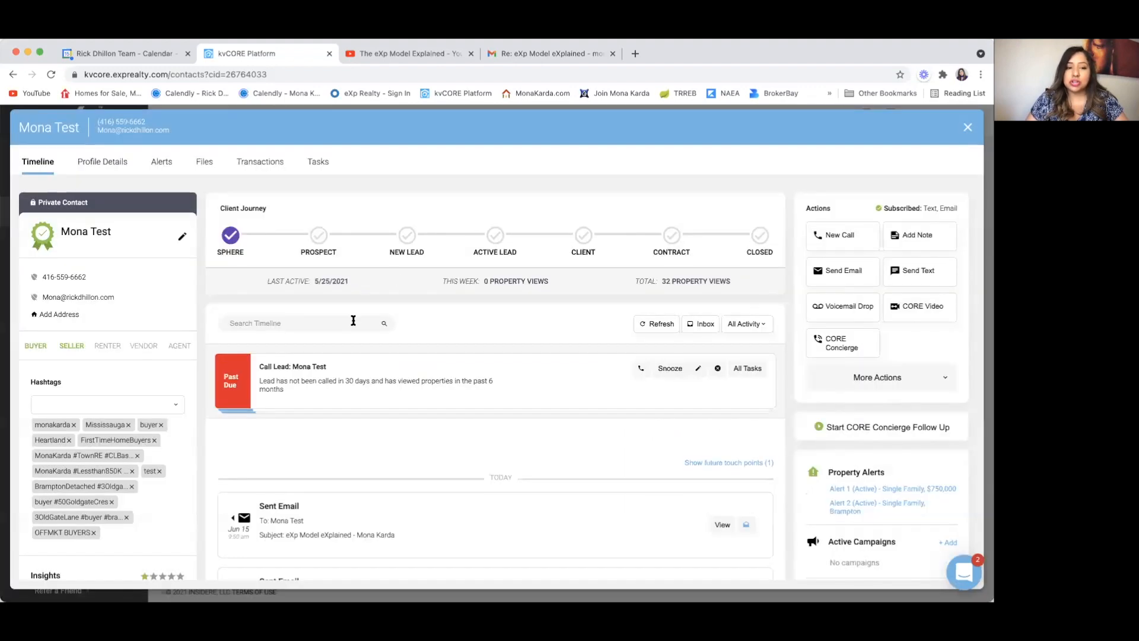
click(968, 127)
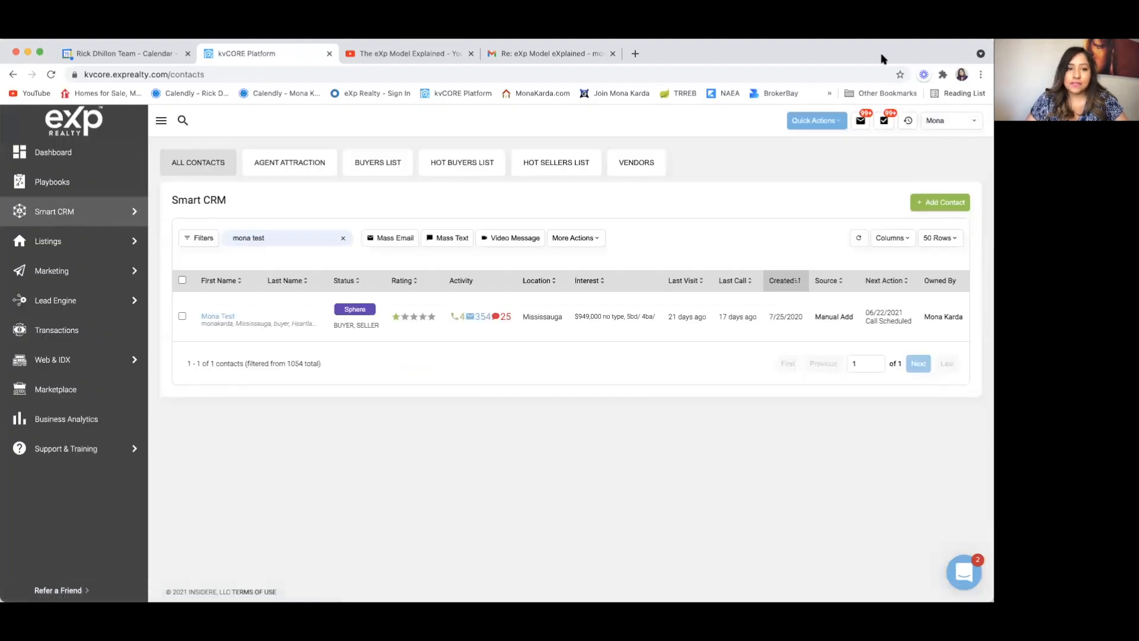
mouse_move(70, 246)
click(217, 242)
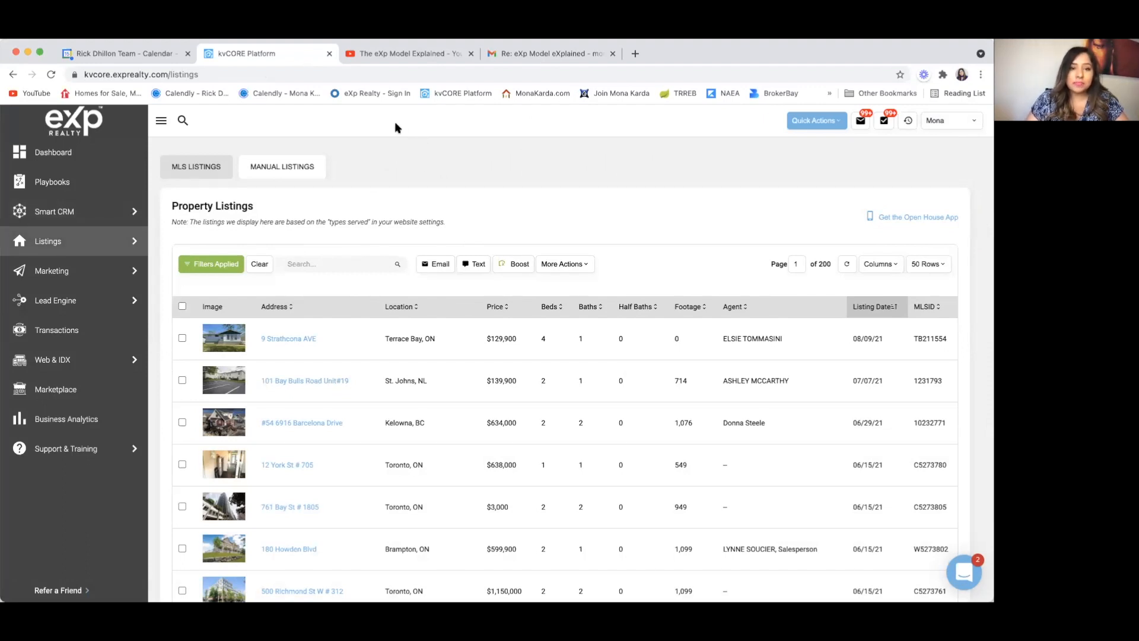
click(316, 265)
text(N5272063)
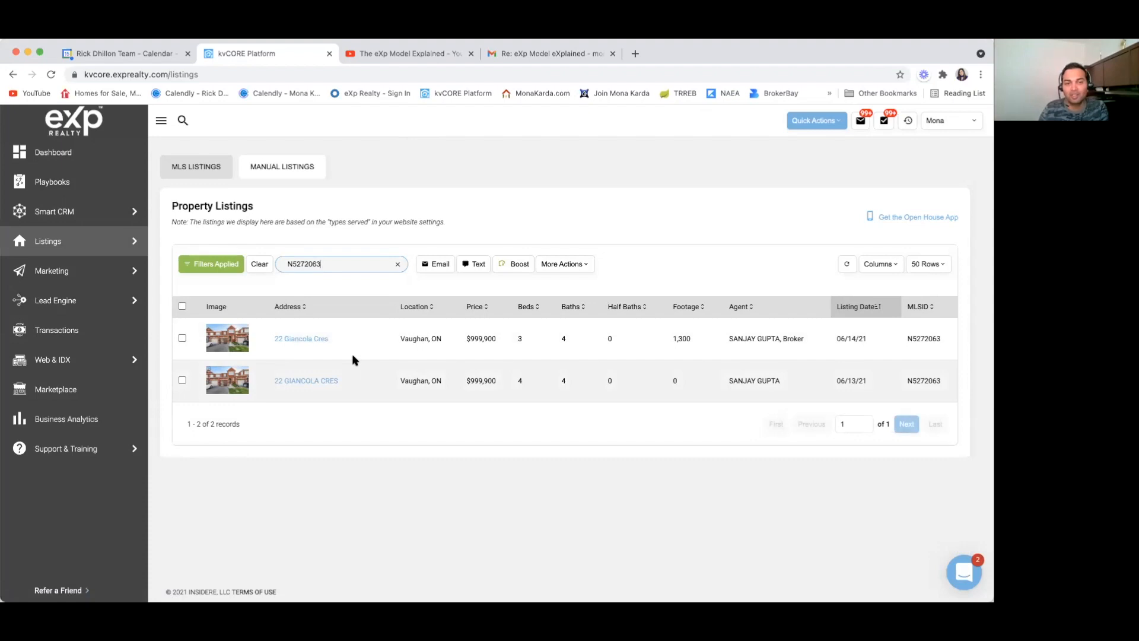
click(305, 381)
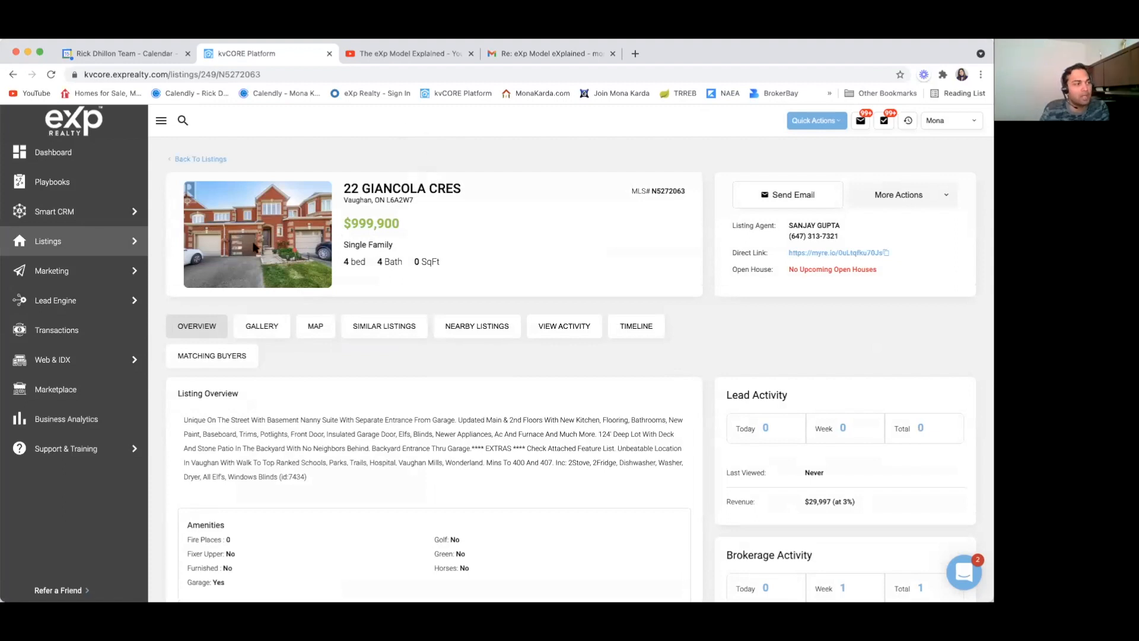
click(264, 328)
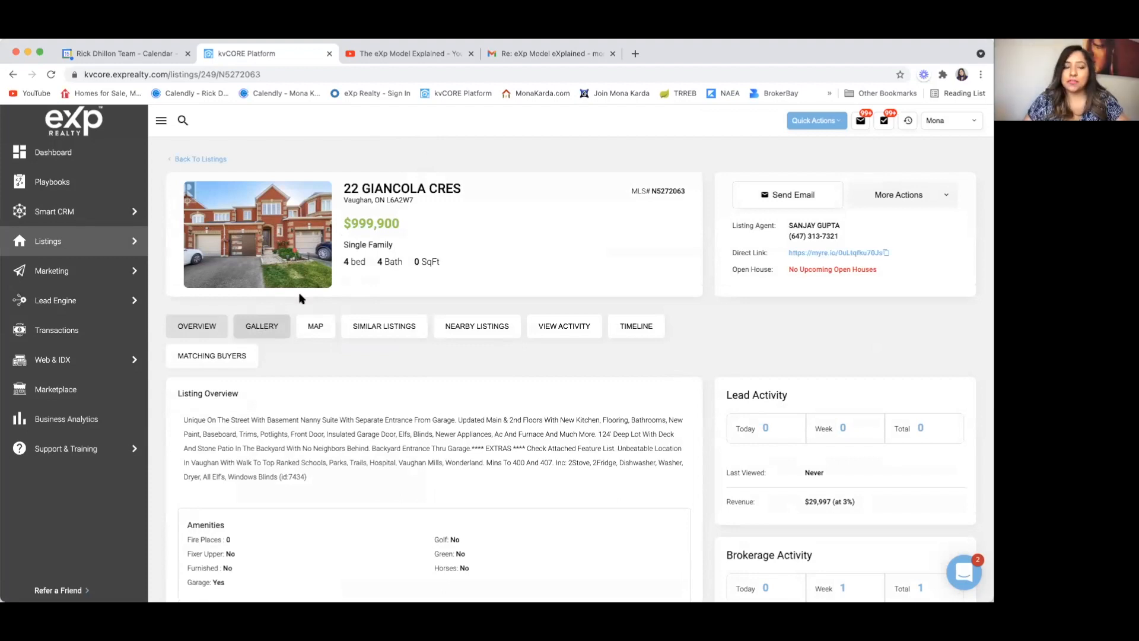
mouse_move(63, 240)
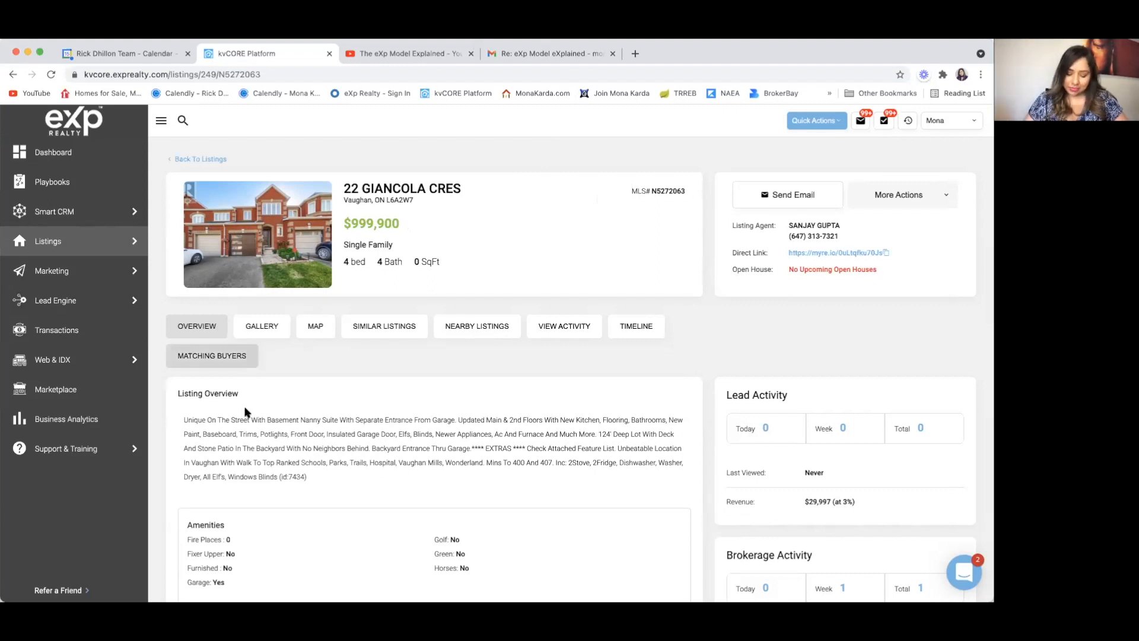
scroll(292, 462, down, 1)
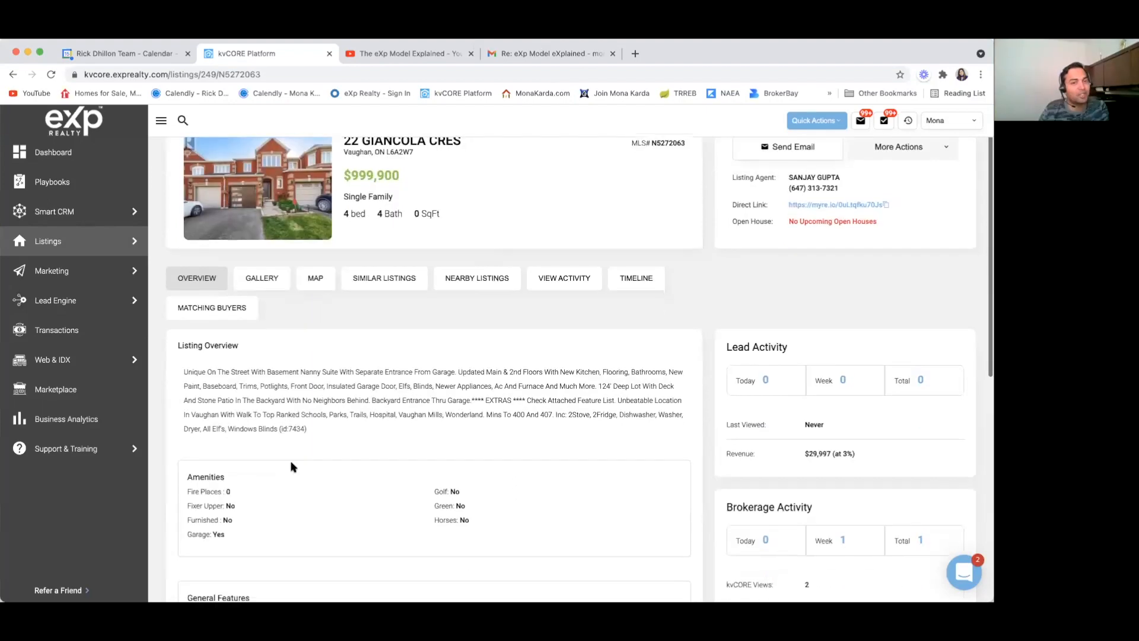
Step: Open the gallery and enlarge the exterior, aerial, front-door and hallway photos in turn
scroll(291, 467, up, 2)
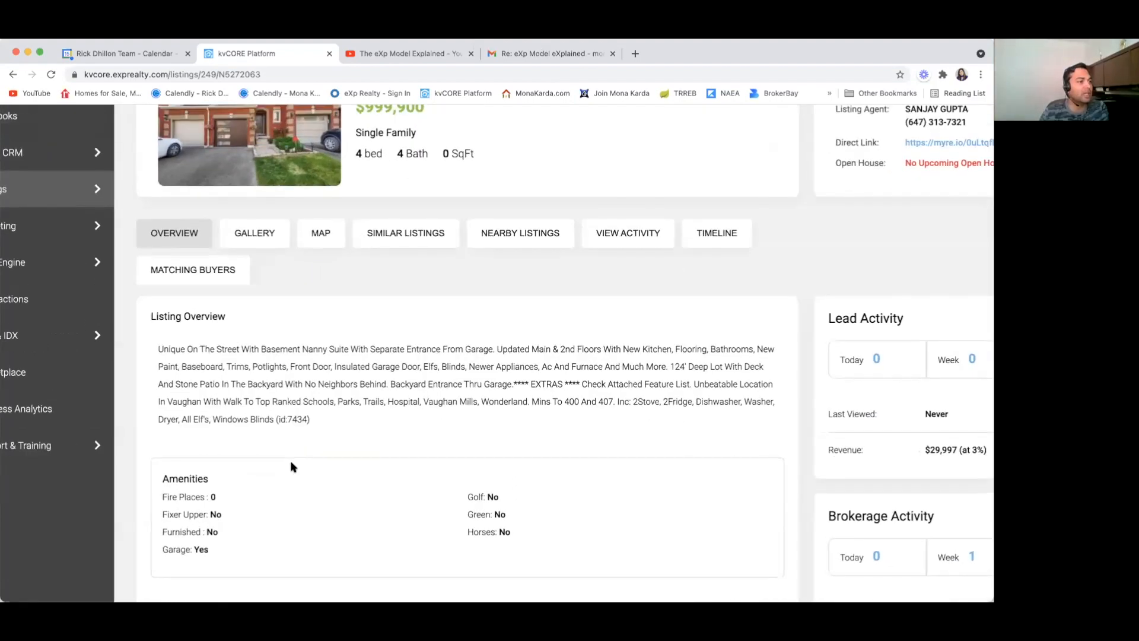
scroll(291, 467, up, 1)
click(248, 299)
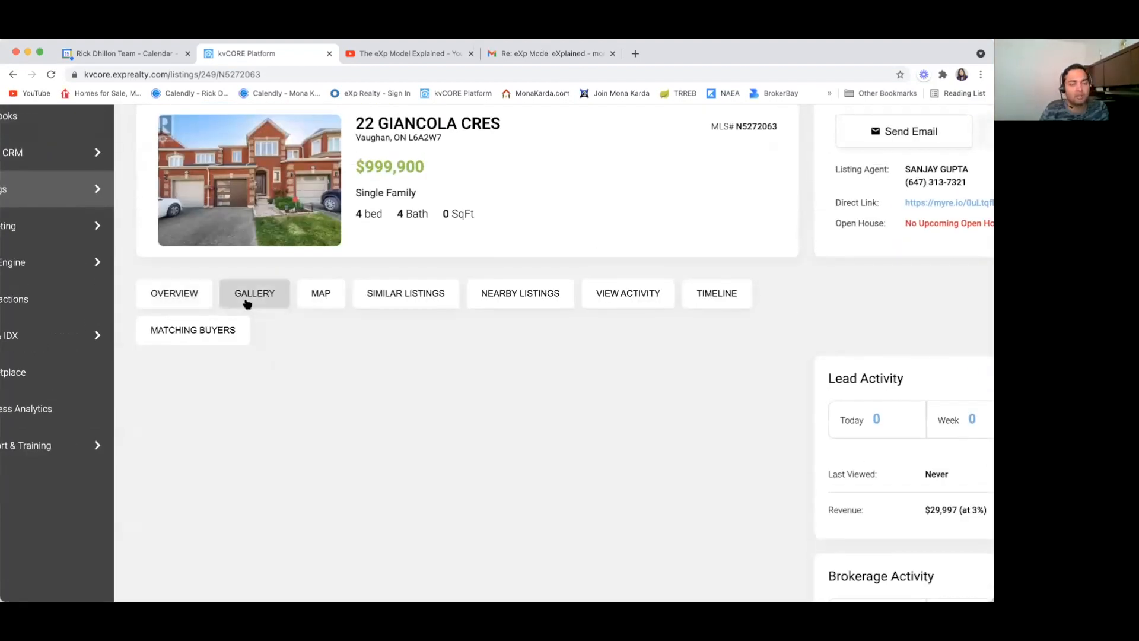
click(261, 441)
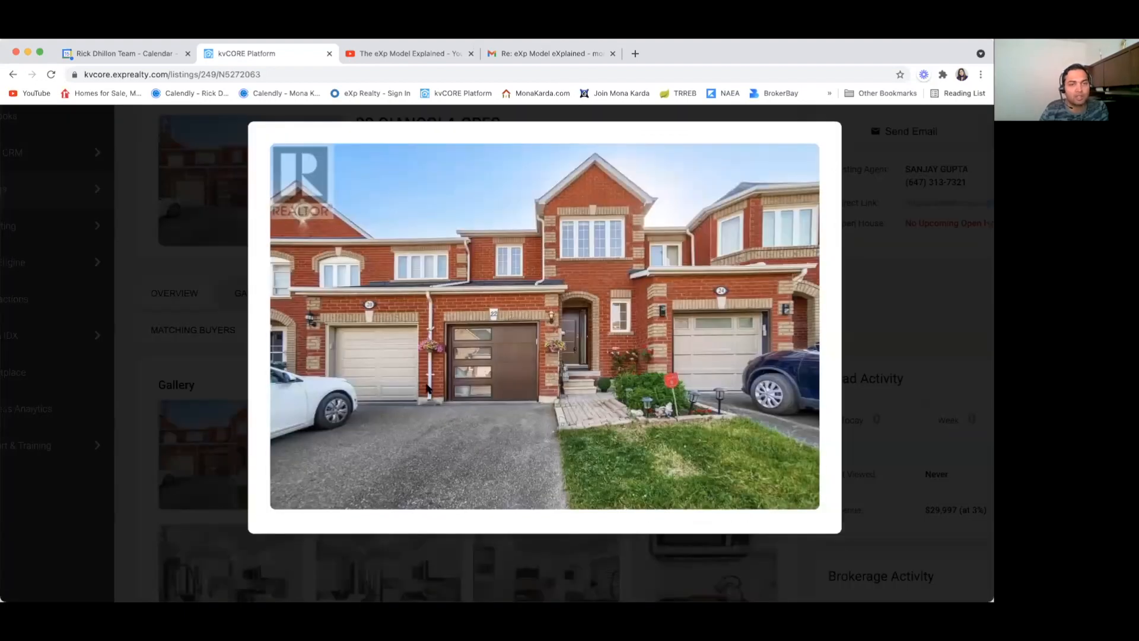
click(167, 364)
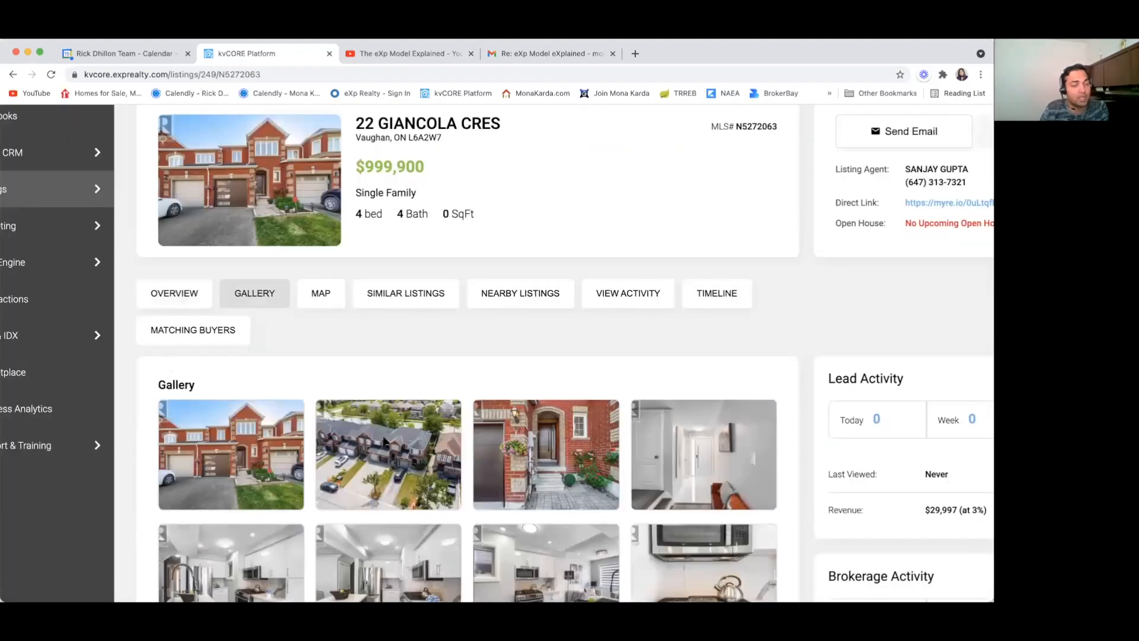
click(385, 442)
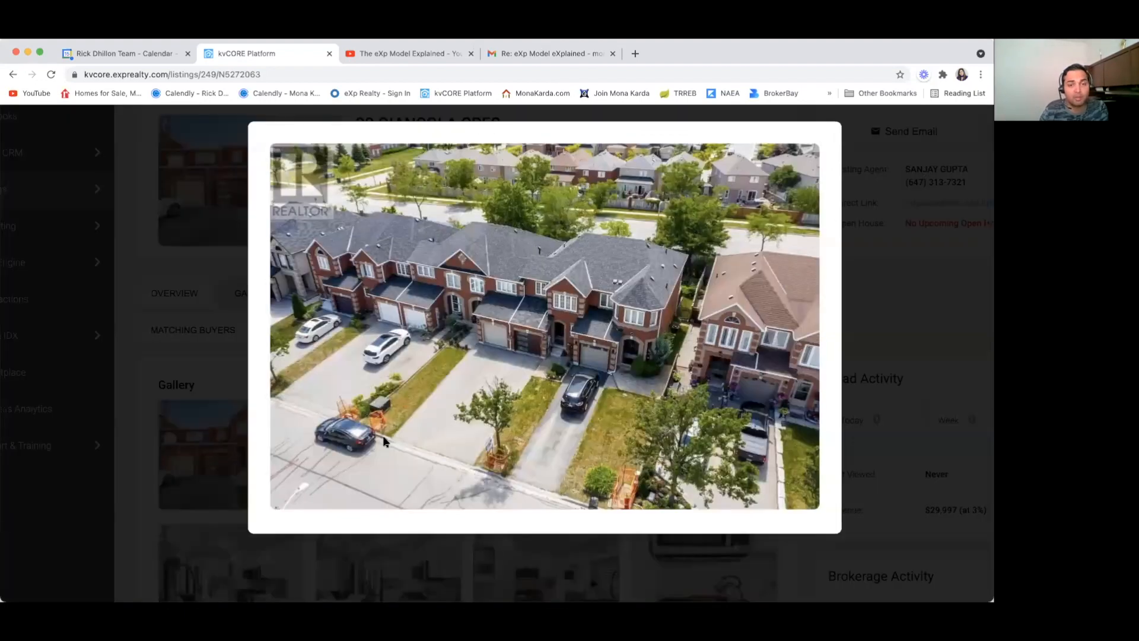
click(178, 358)
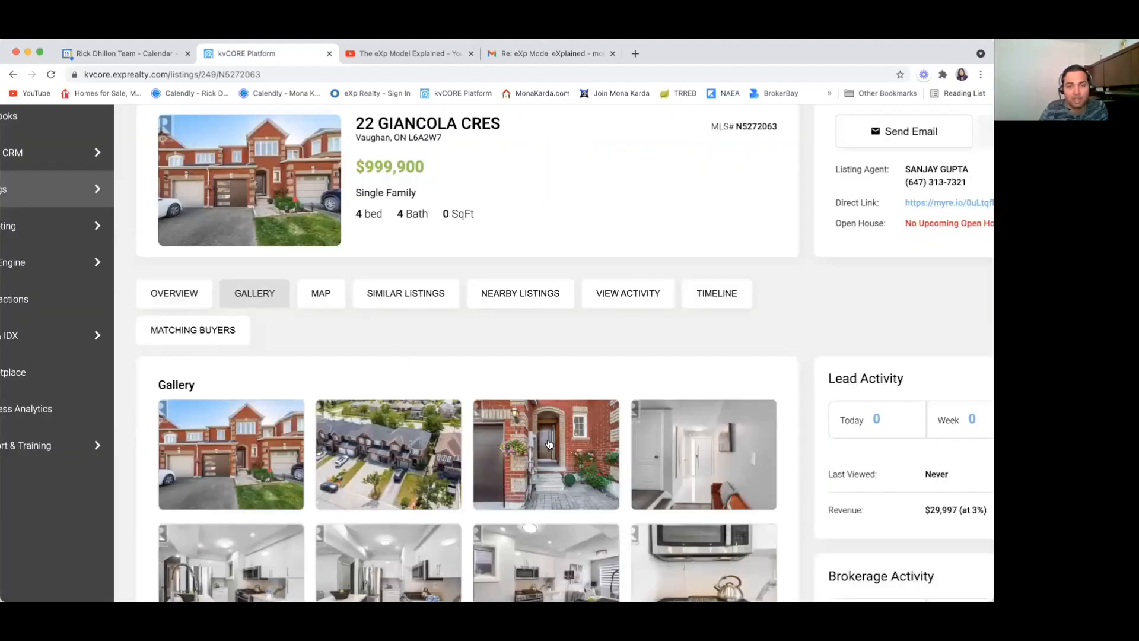
click(549, 443)
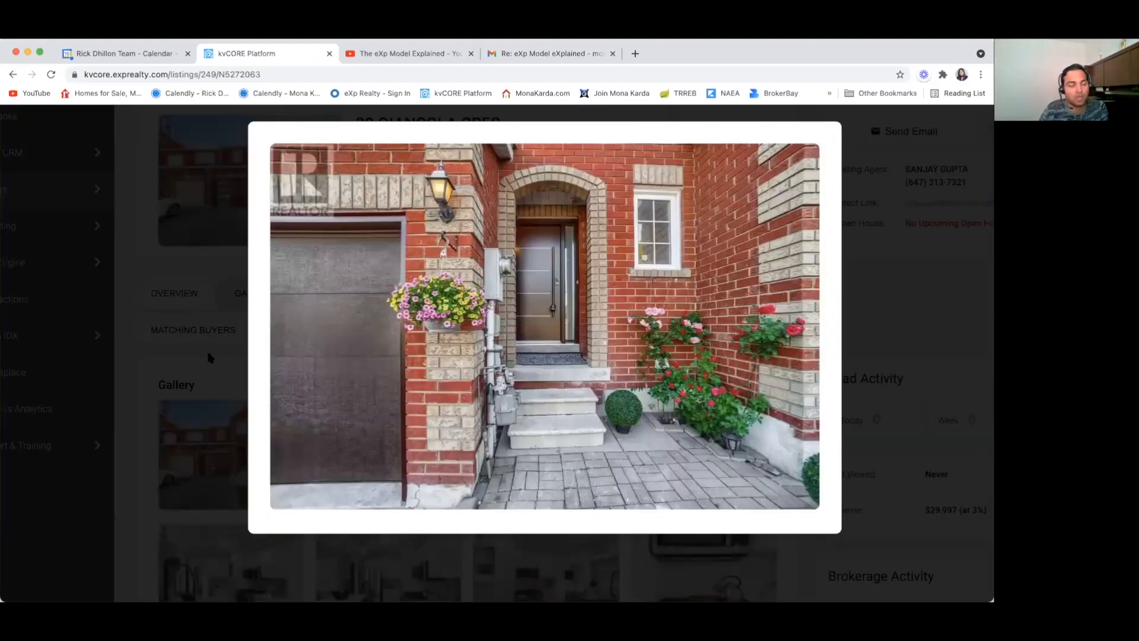
click(212, 365)
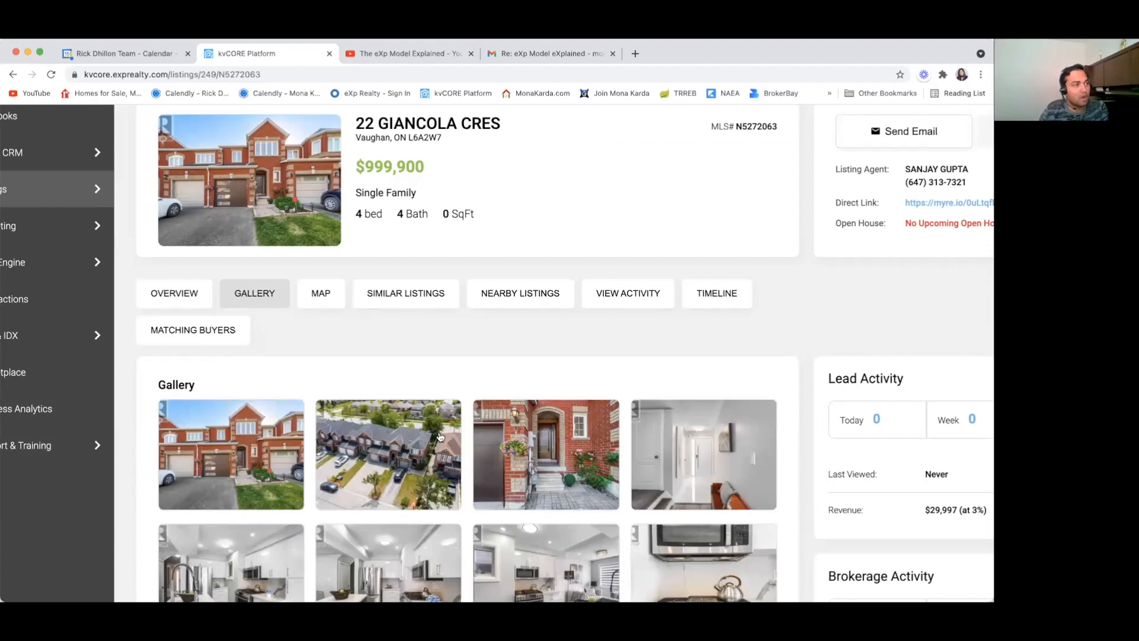
click(682, 437)
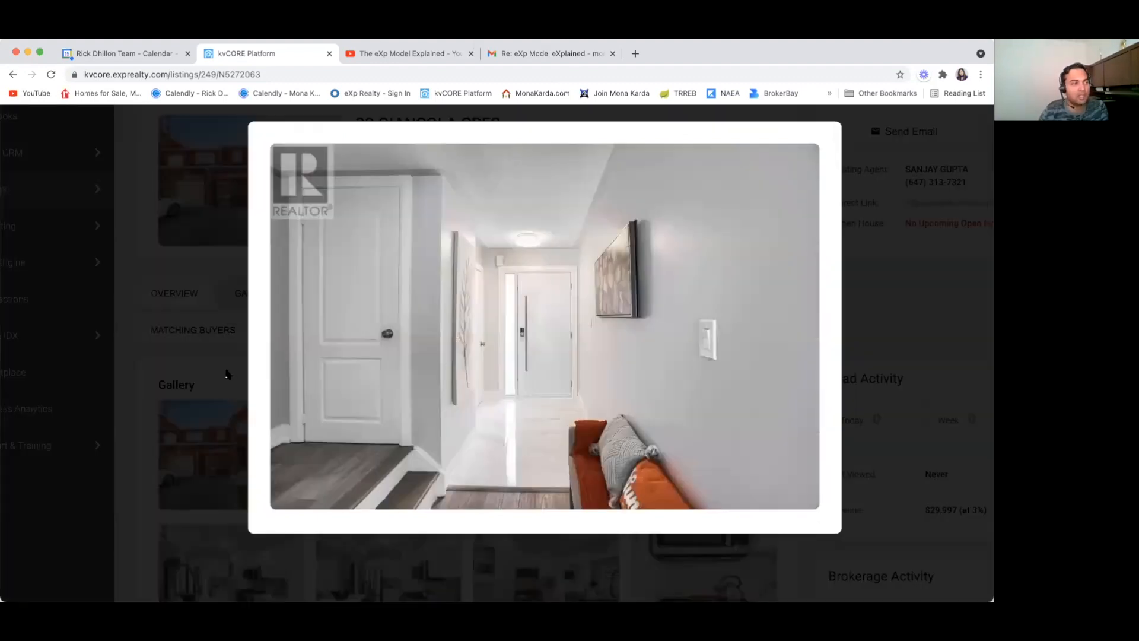
click(226, 374)
Step: View the three kitchen photos and the stove photo full-size
scroll(228, 415, down, 3)
click(227, 468)
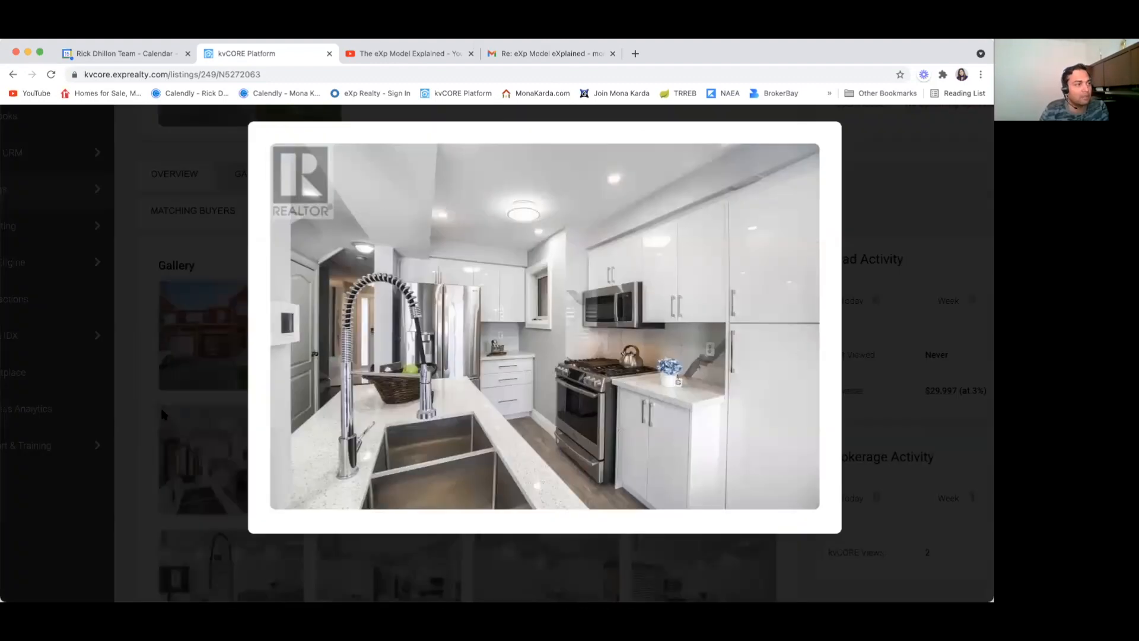
click(137, 405)
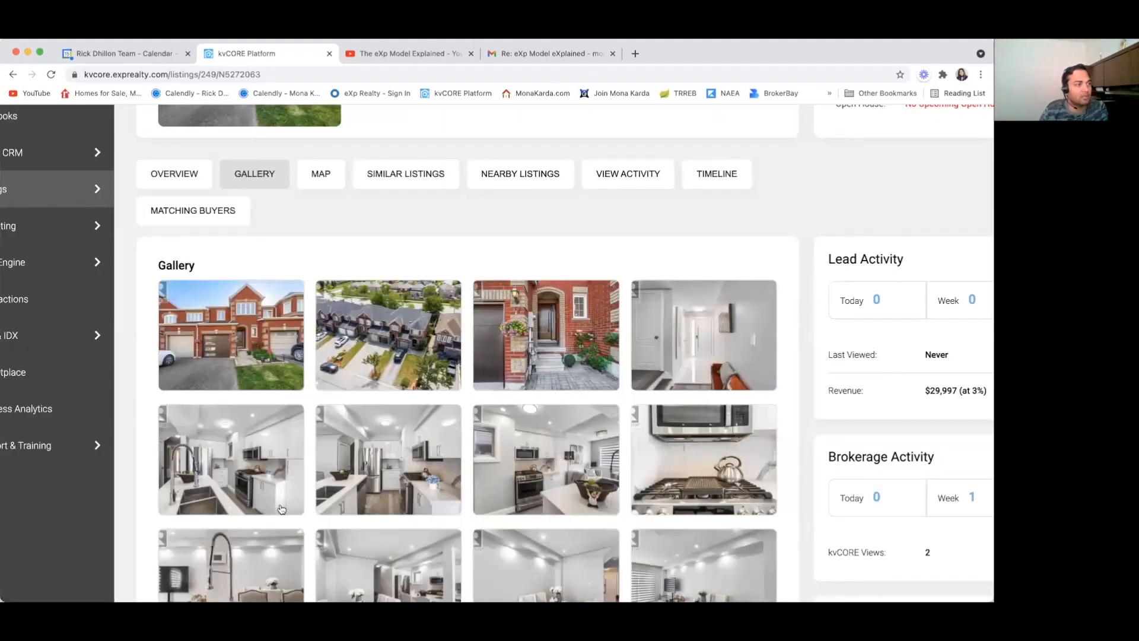
click(366, 477)
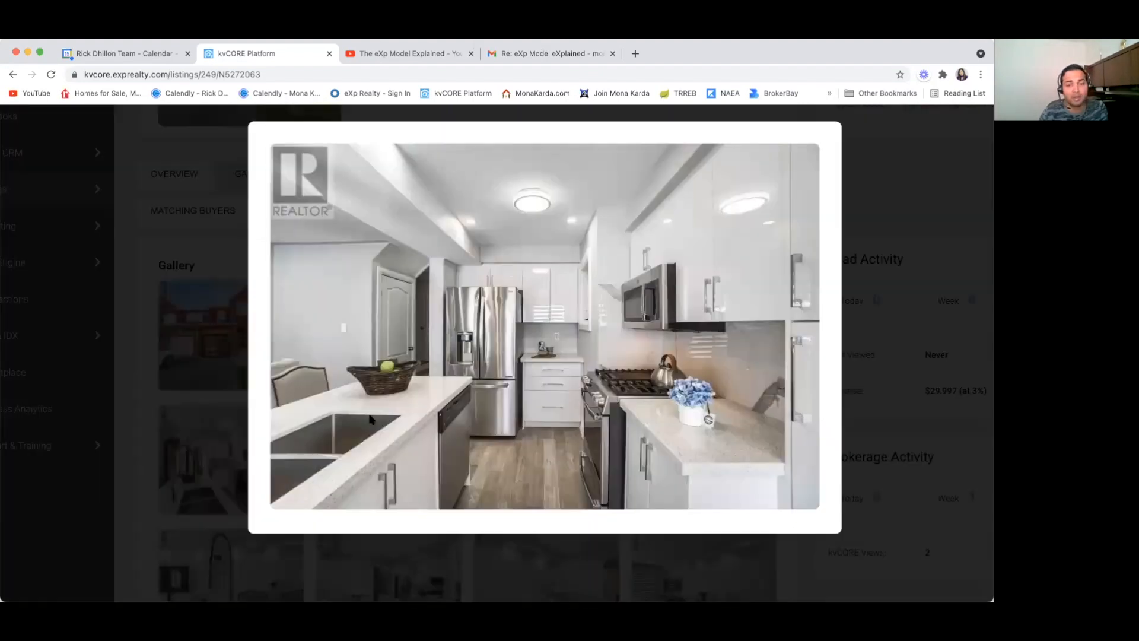
click(140, 397)
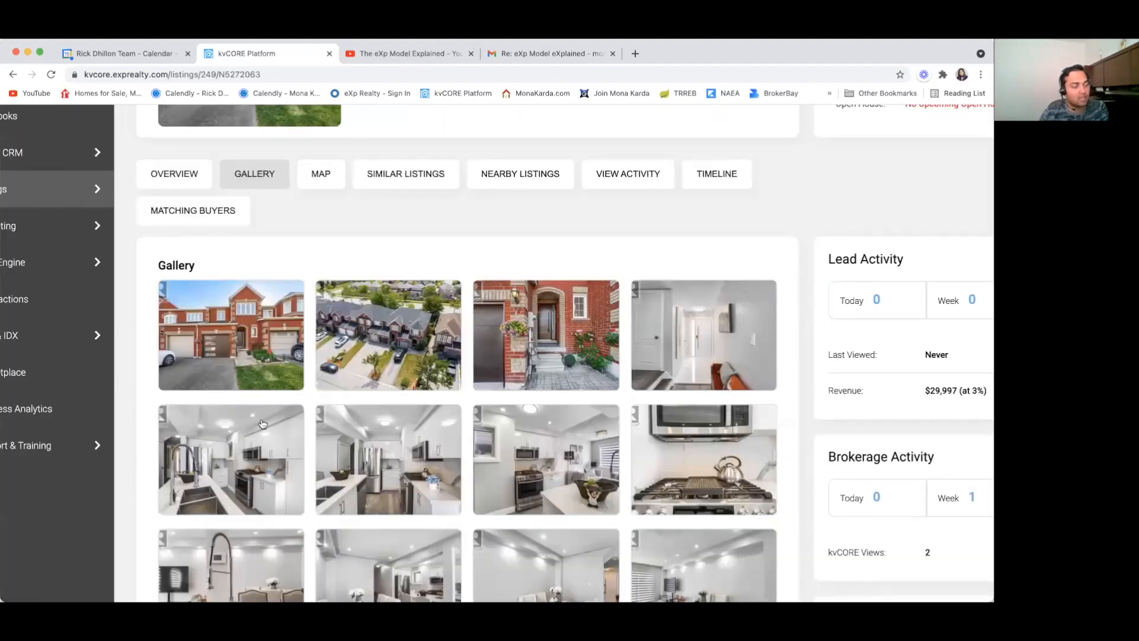
click(529, 474)
click(148, 453)
click(679, 490)
click(137, 482)
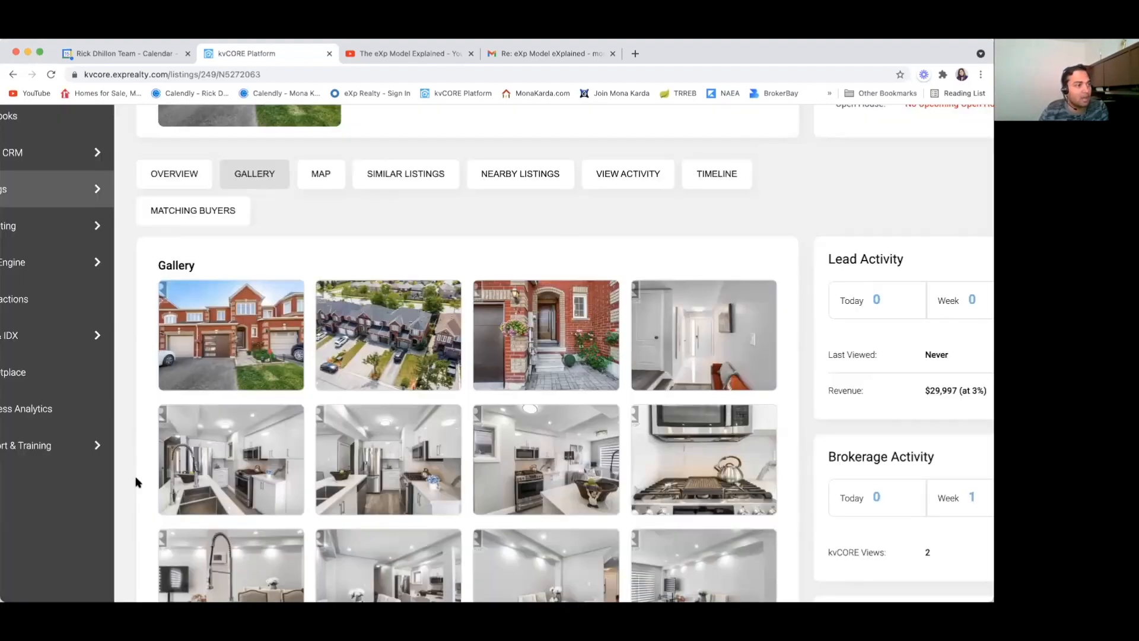
Step: View the dining-room, living-room and kitchen-living photos full-size, then open the bathroom photo
scroll(291, 477, down, 2)
click(391, 480)
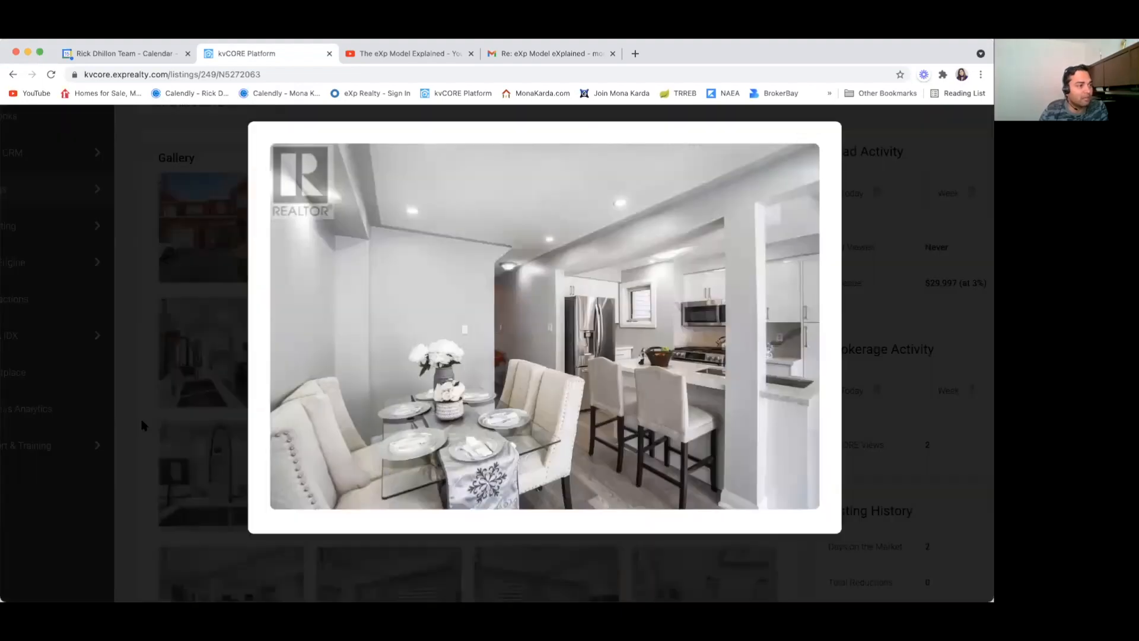
click(138, 426)
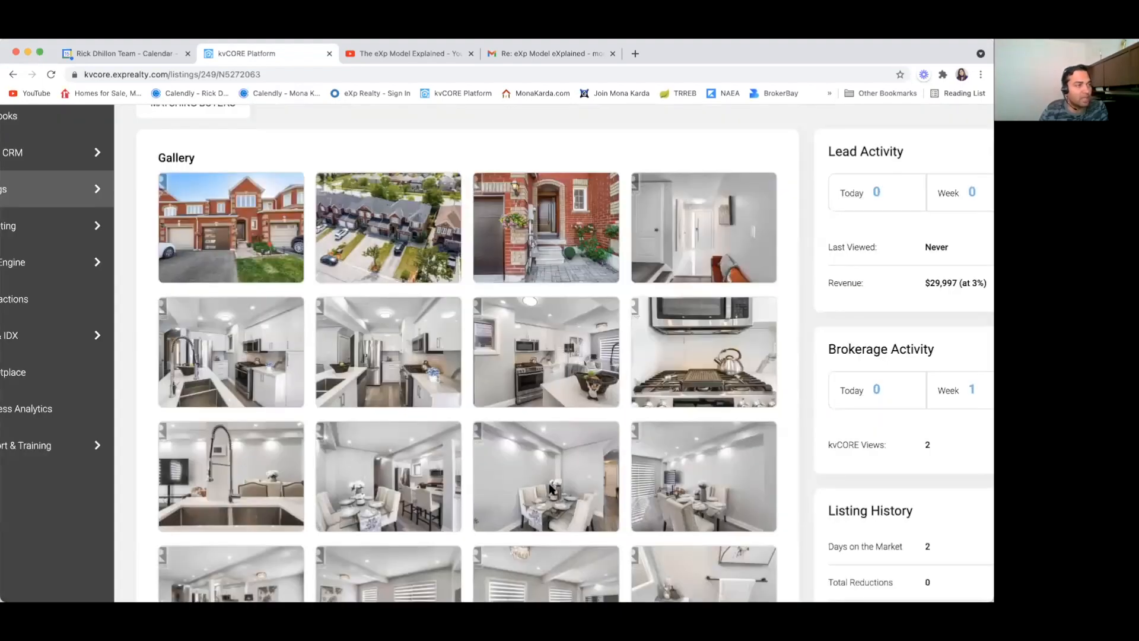
click(222, 438)
click(142, 455)
scroll(465, 454, down, 4)
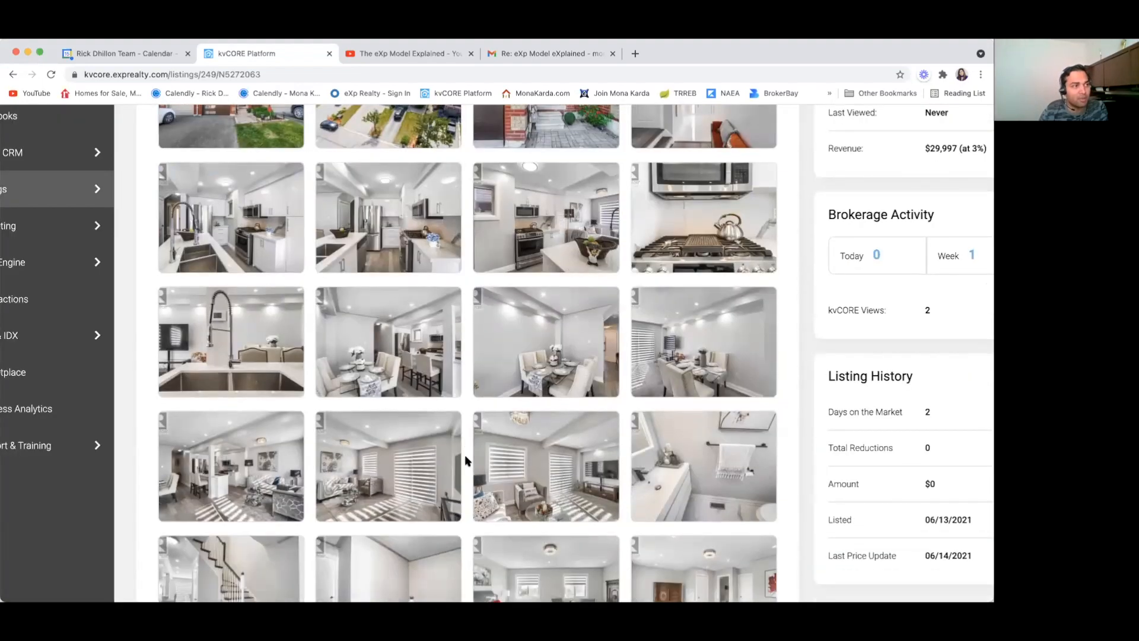
click(388, 412)
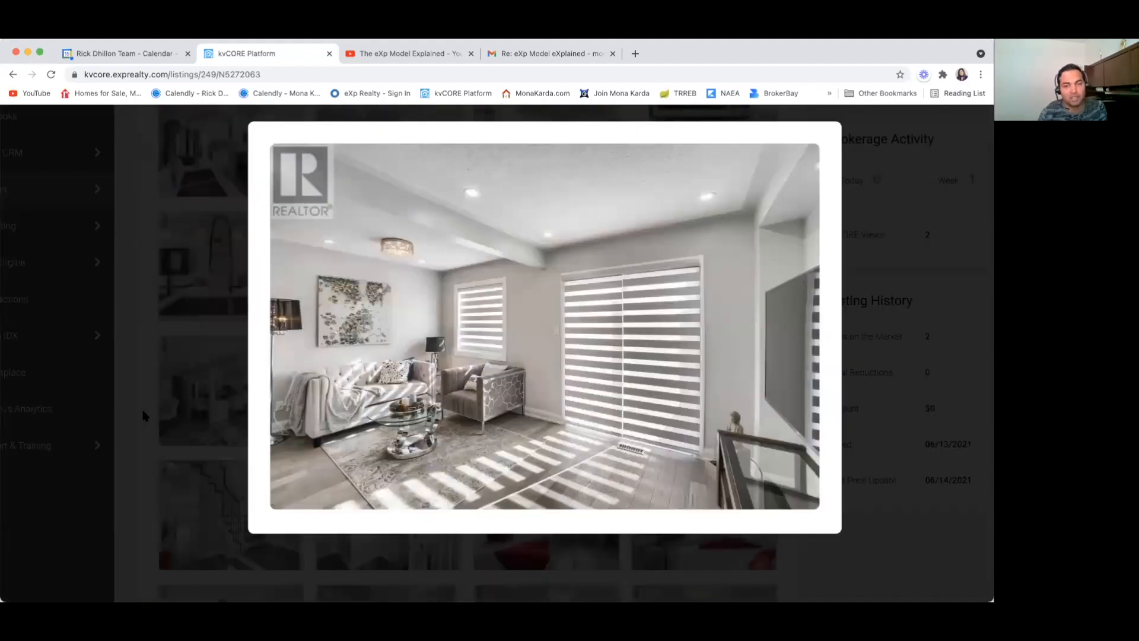
click(132, 421)
click(231, 395)
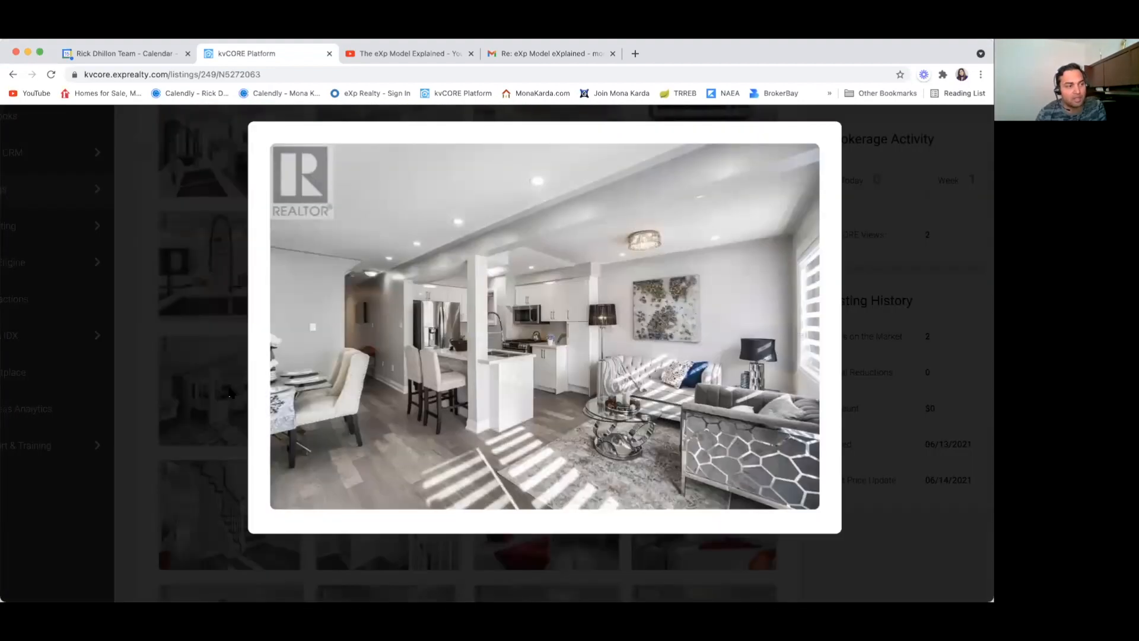
click(131, 475)
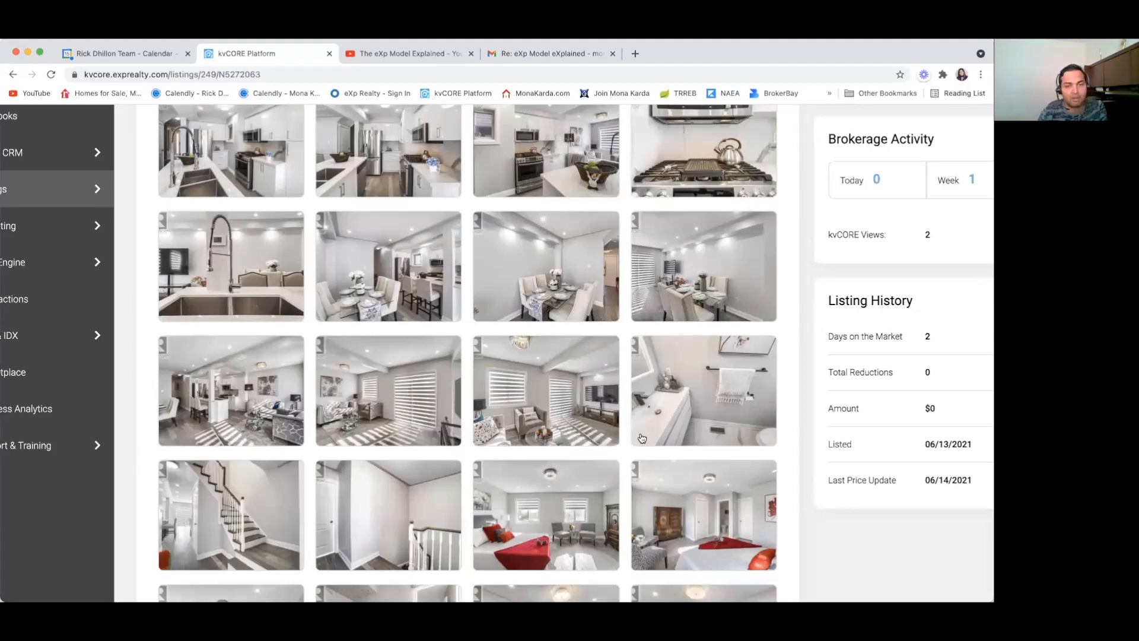
click(193, 406)
click(138, 480)
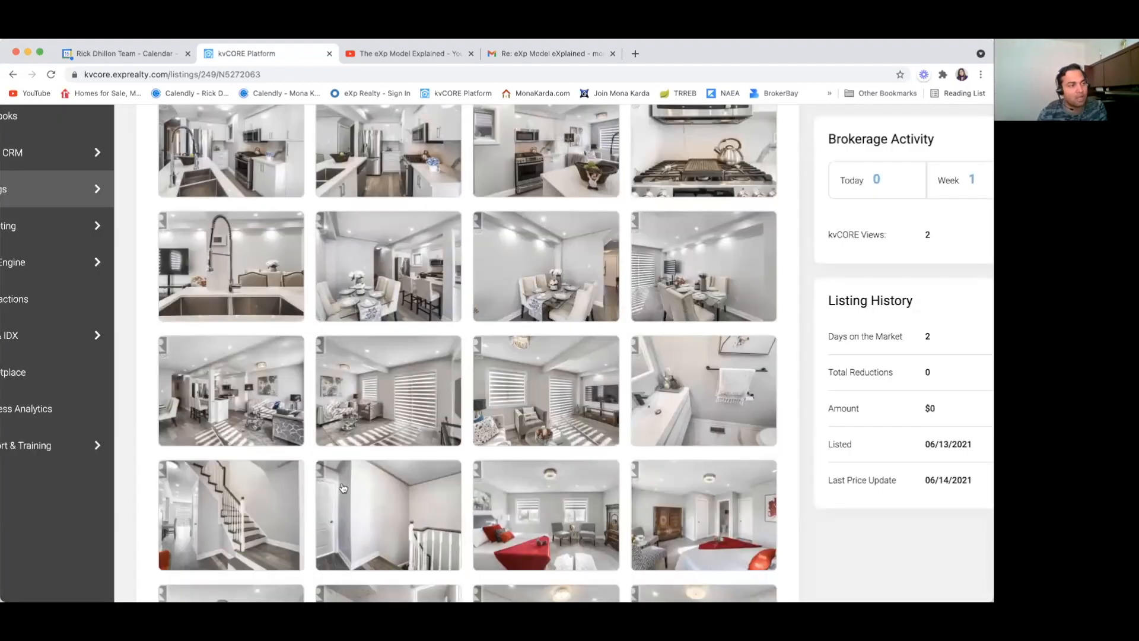
scroll(213, 420, down, 5)
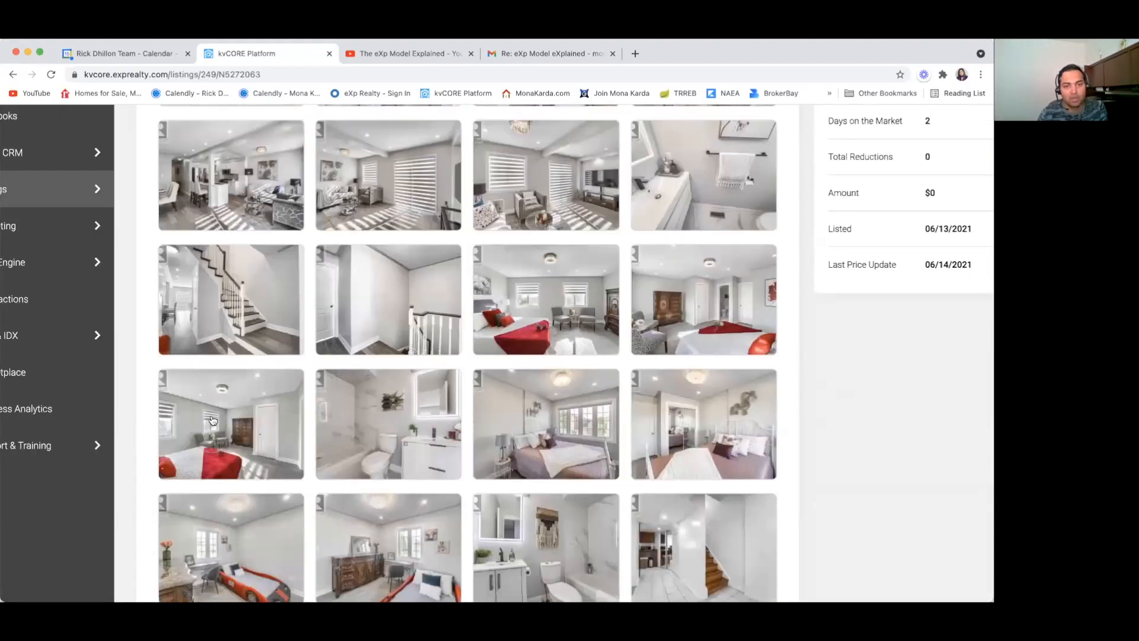
click(187, 428)
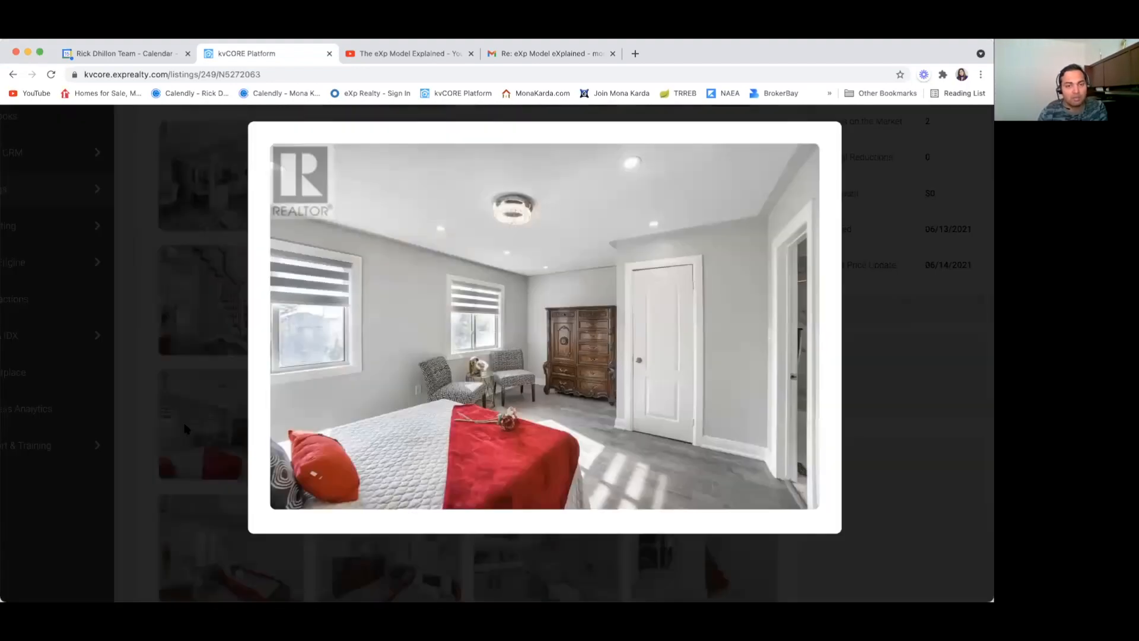
click(138, 455)
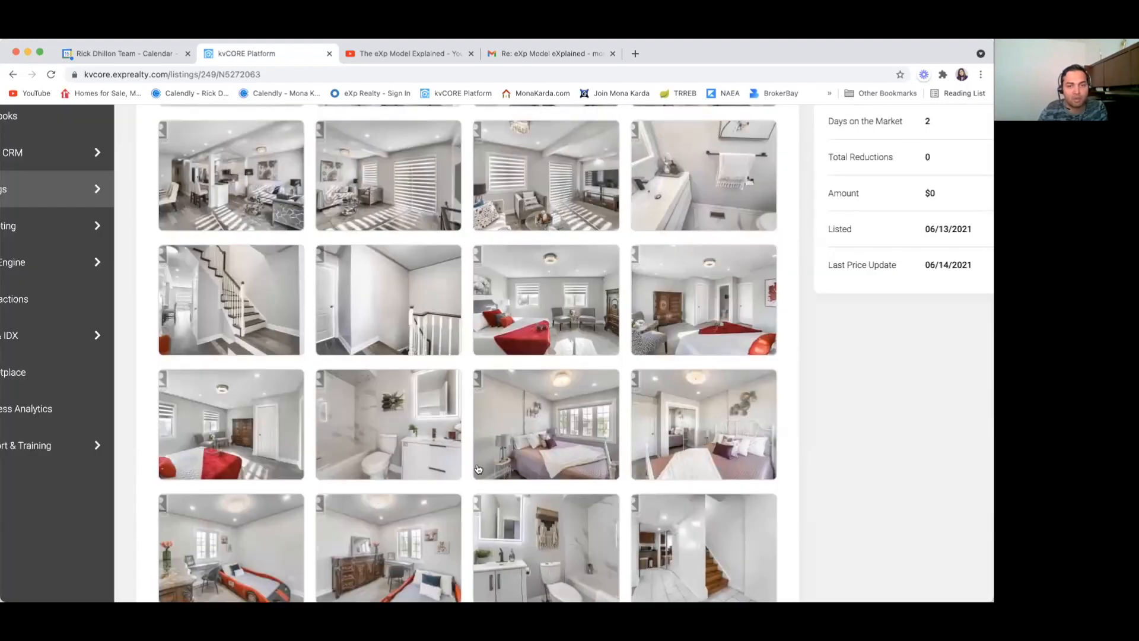
scroll(137, 455, down, 5)
click(290, 405)
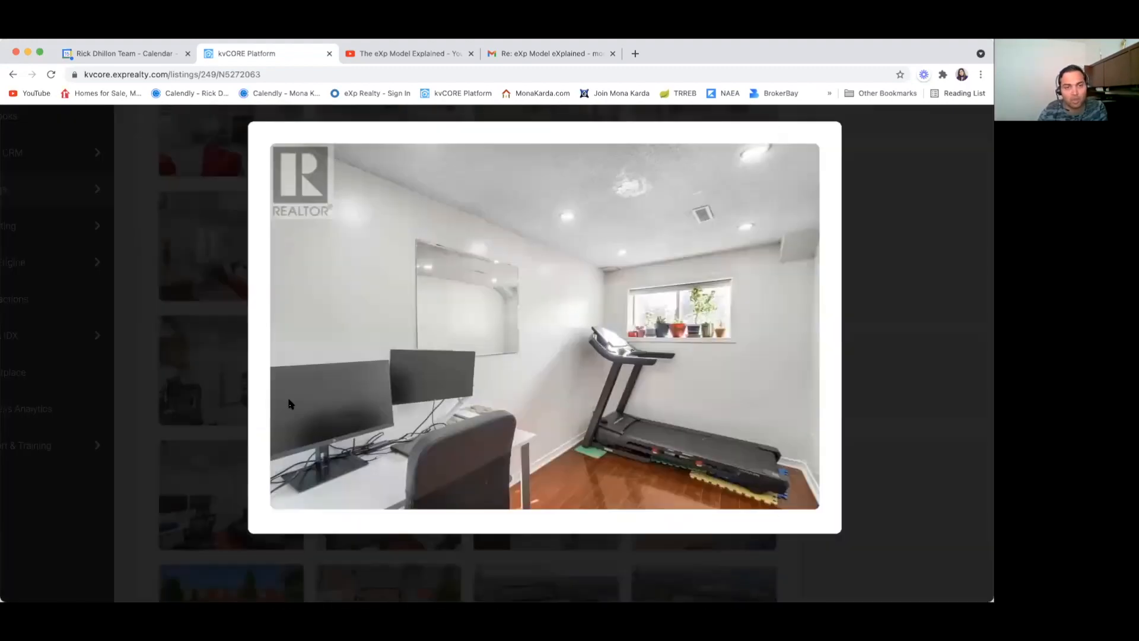
click(119, 454)
click(358, 393)
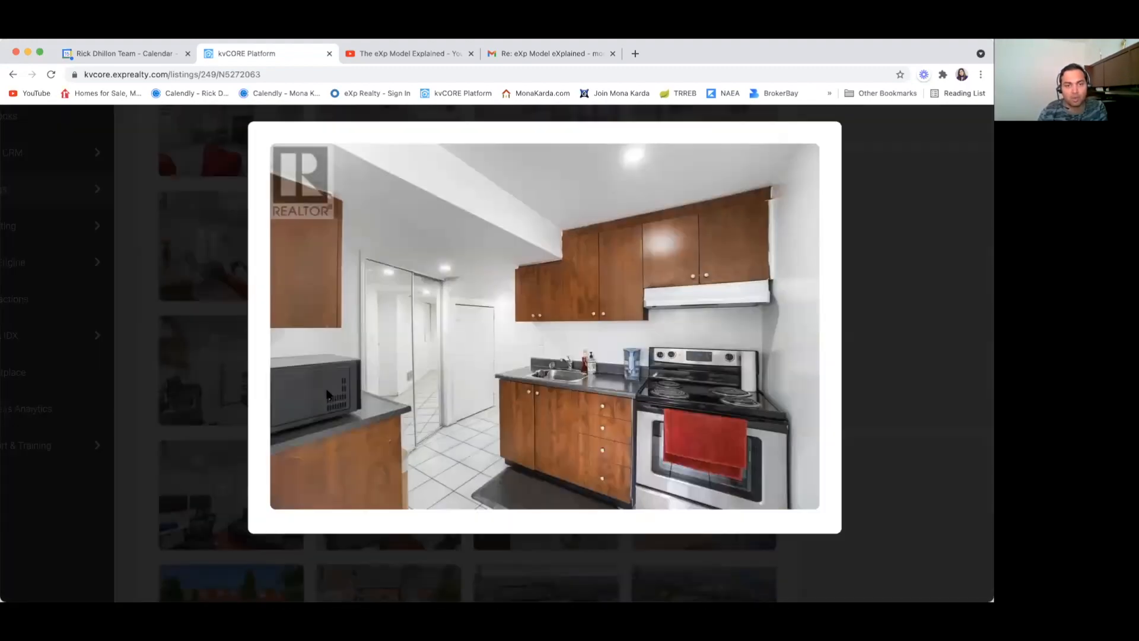
click(142, 501)
click(225, 405)
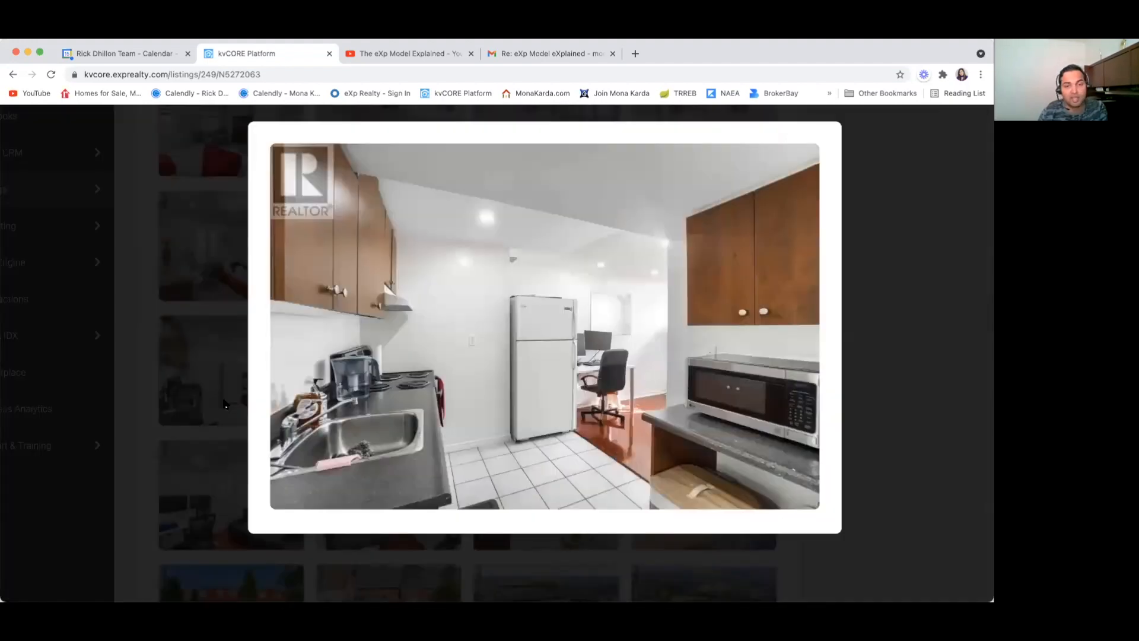
click(140, 452)
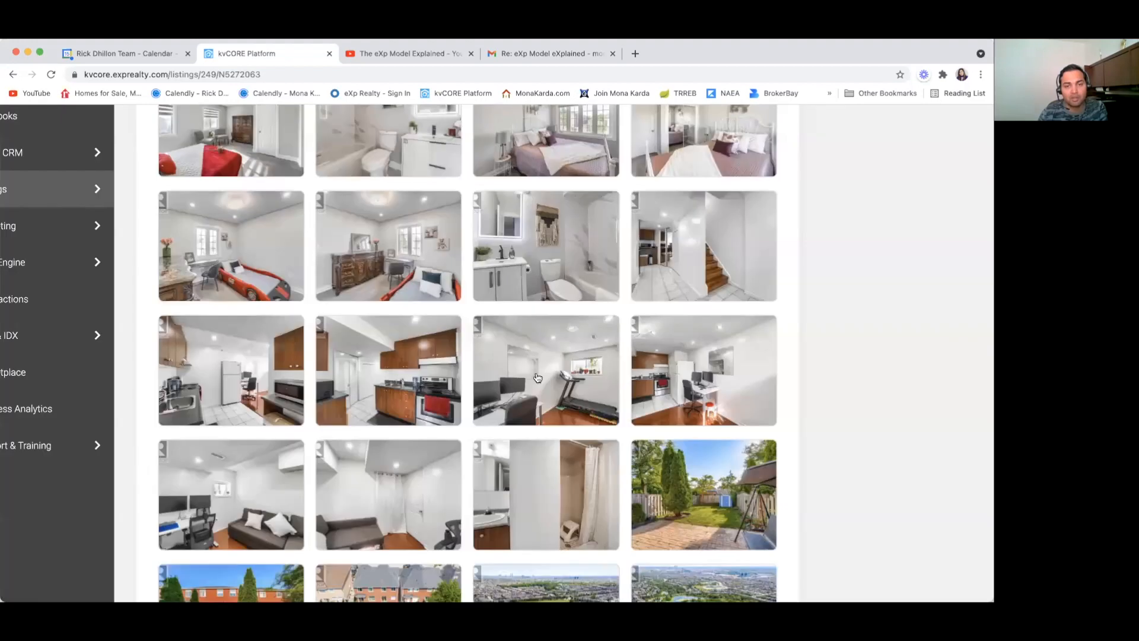
click(654, 372)
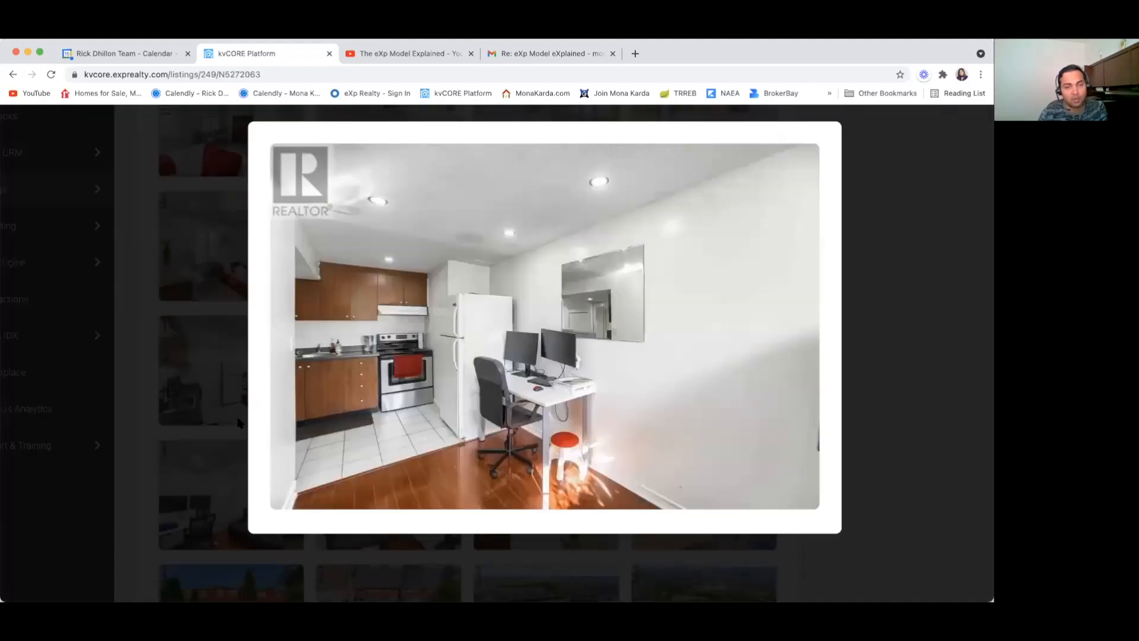
click(136, 478)
scroll(423, 472, down, 3)
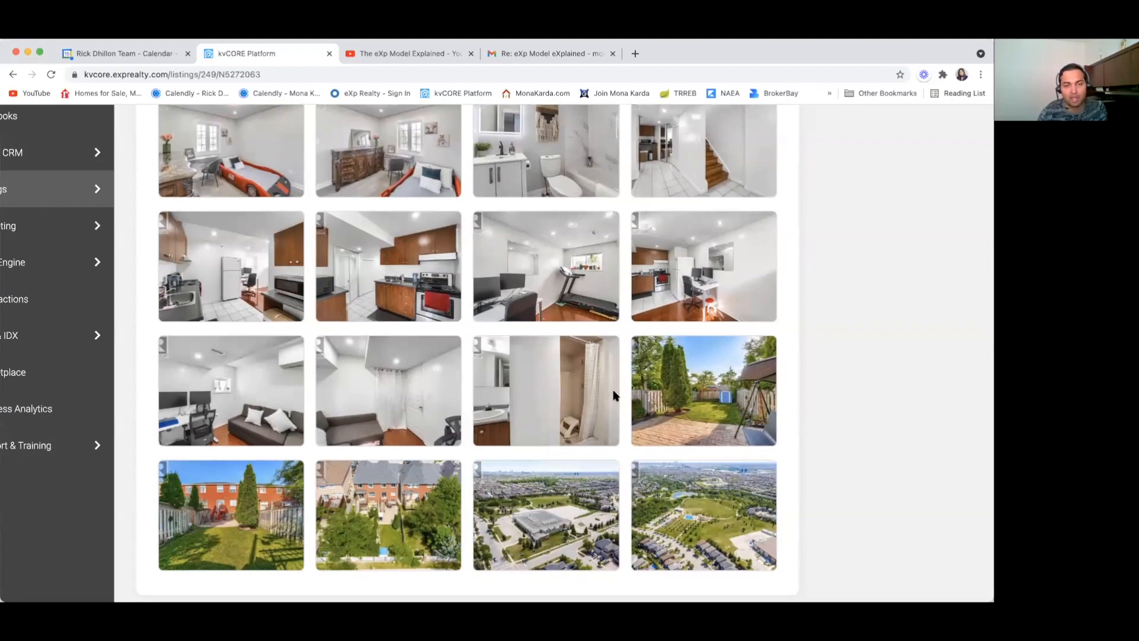
click(524, 407)
click(151, 508)
scroll(389, 474, down, 1)
click(255, 422)
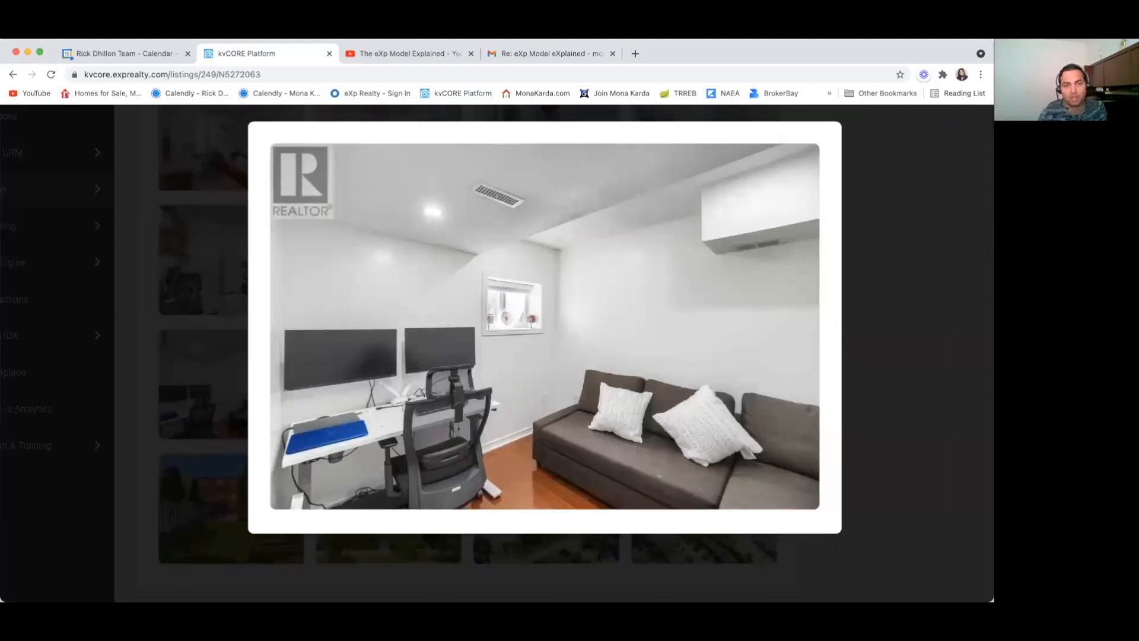
click(133, 531)
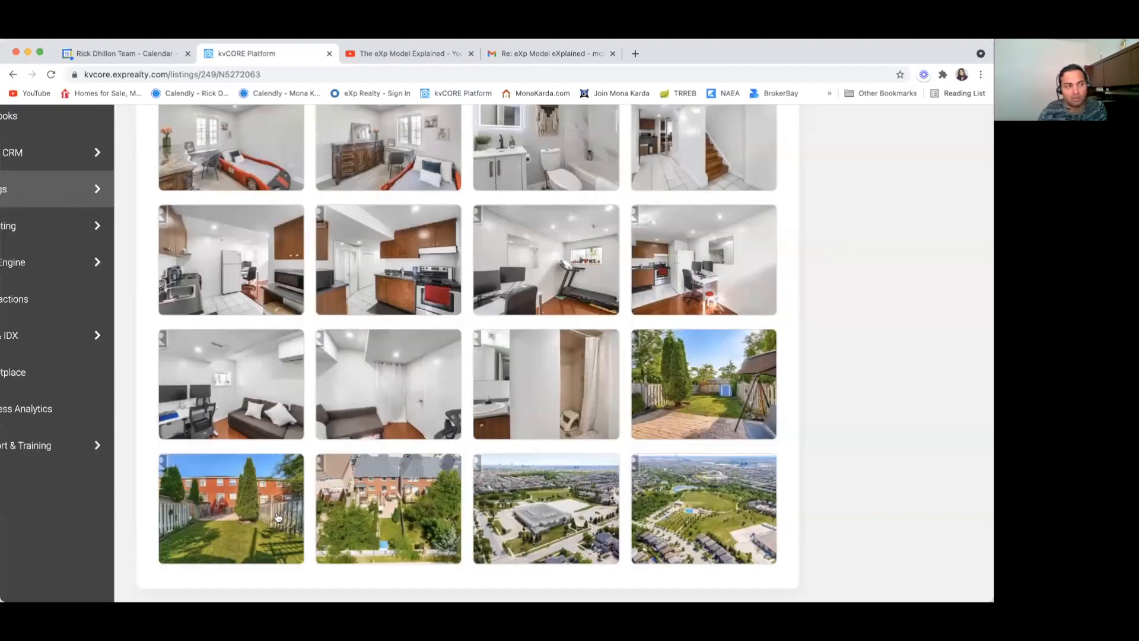
click(232, 524)
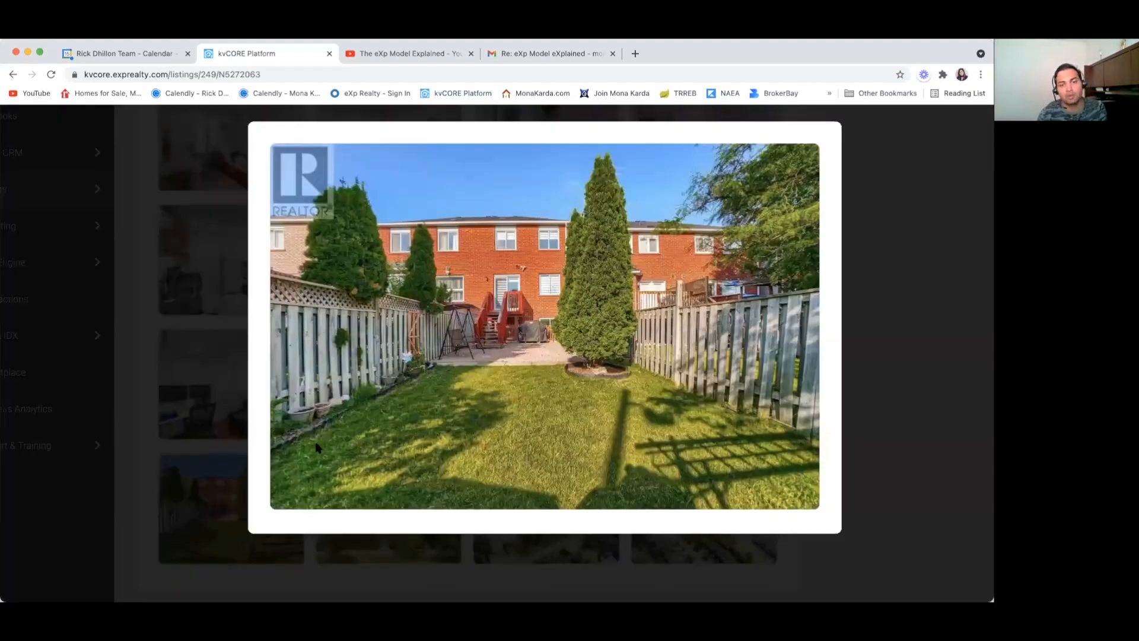
click(136, 523)
click(417, 520)
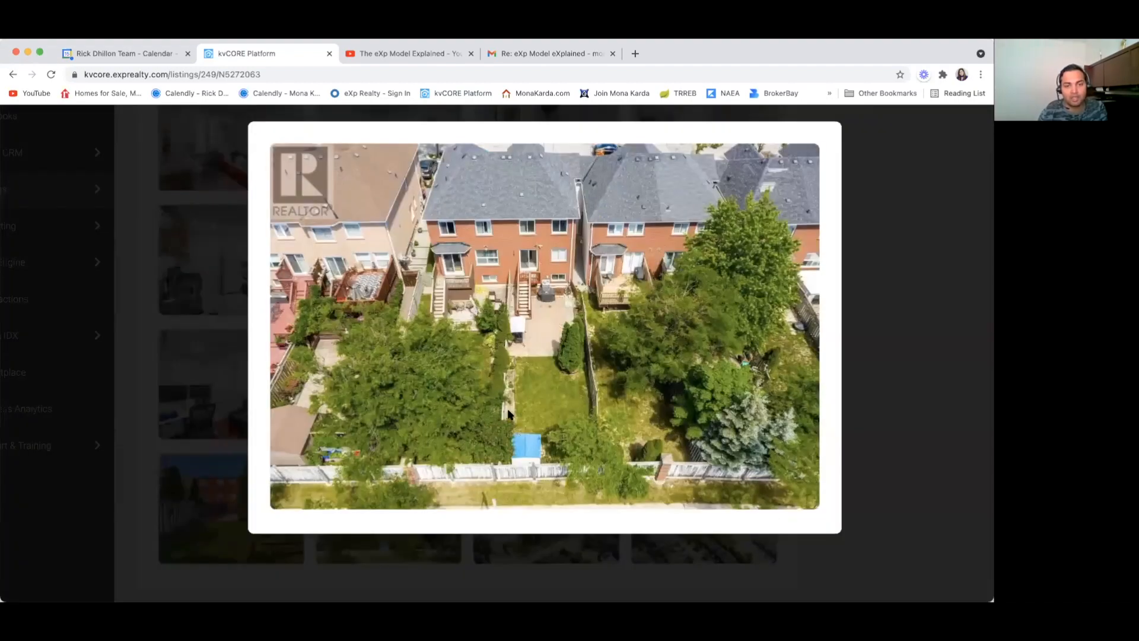
click(141, 528)
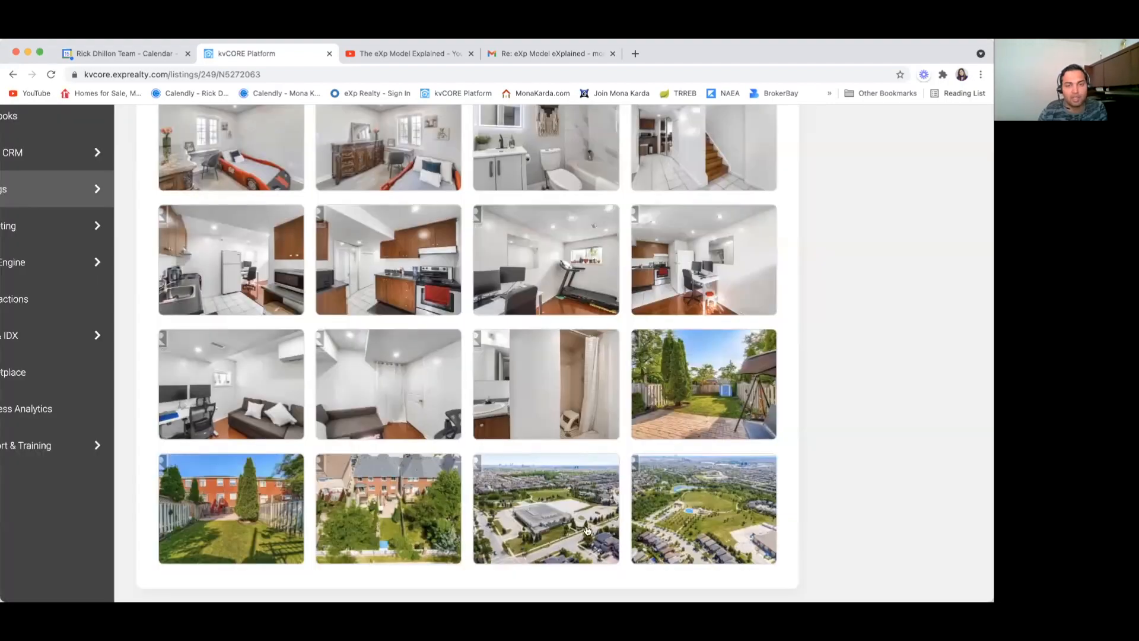
click(573, 527)
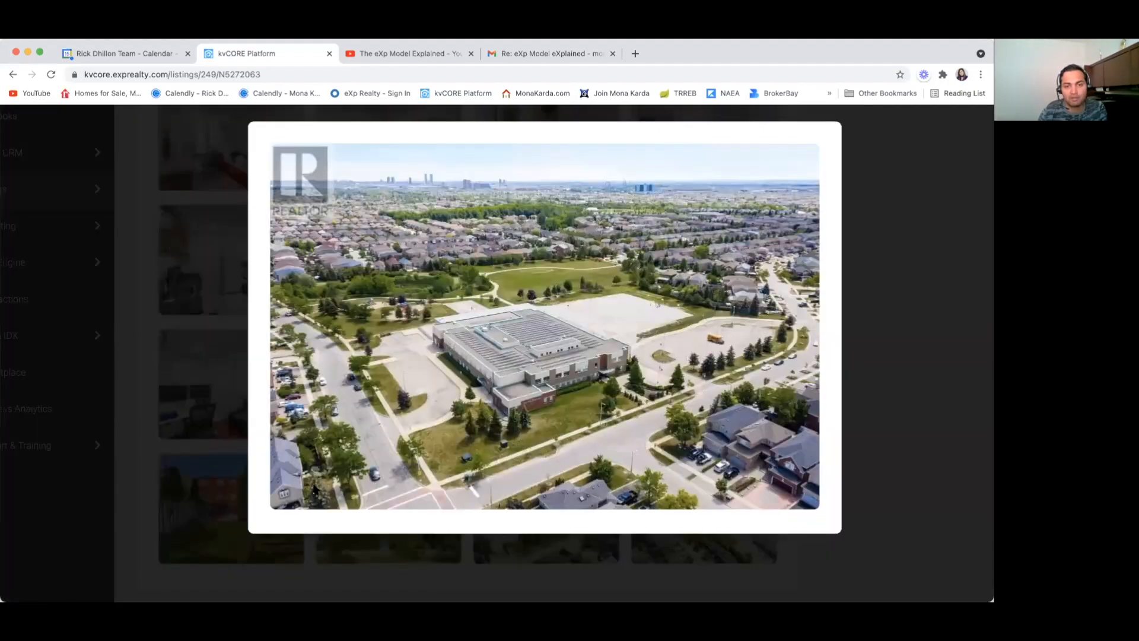
click(144, 526)
click(677, 507)
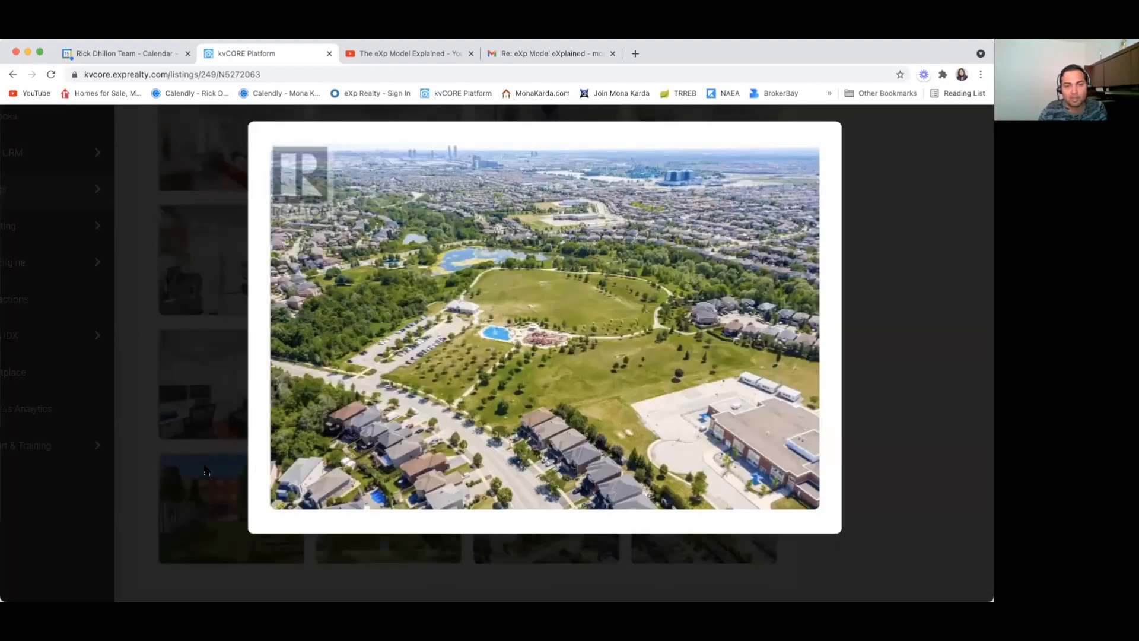
click(126, 496)
scroll(529, 382, up, 15)
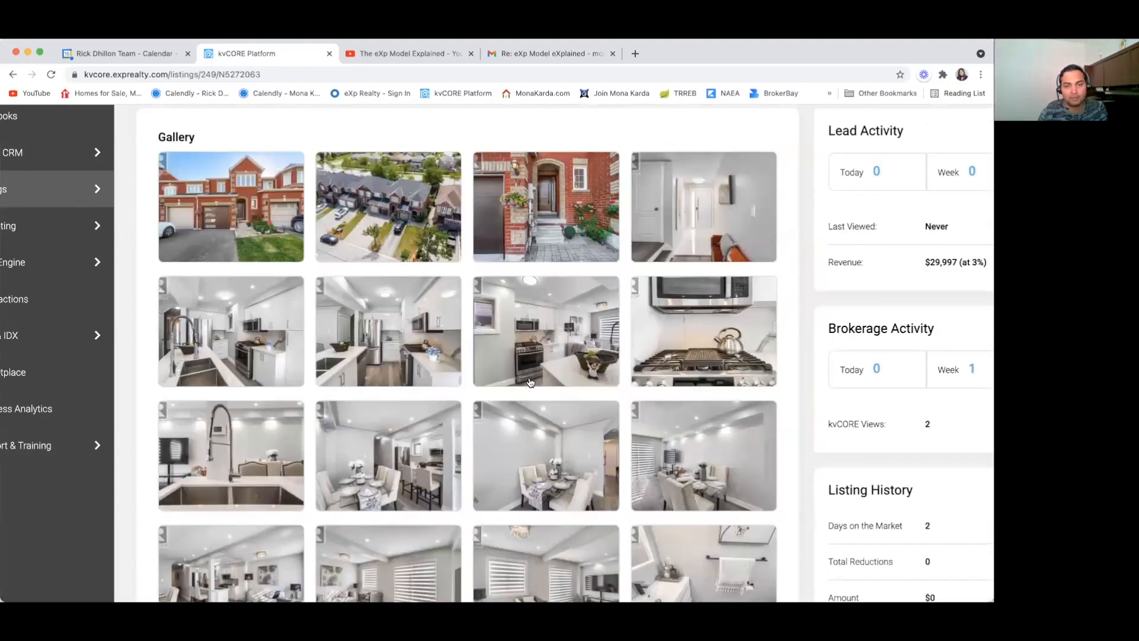
scroll(528, 381, up, 6)
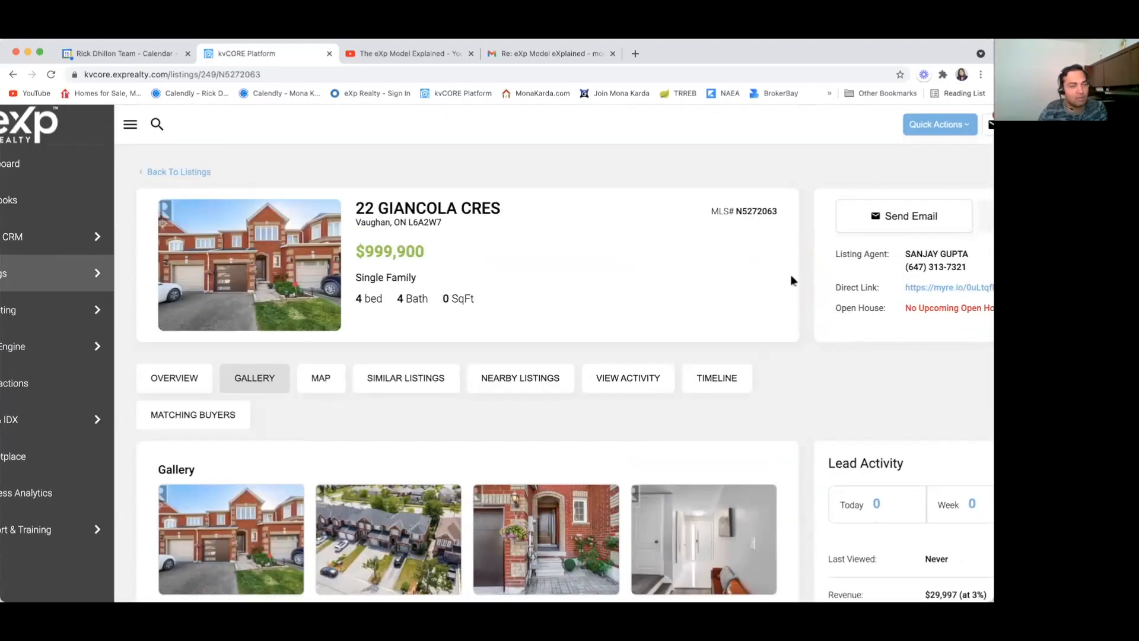
key(super+minus)
key(super+minus)
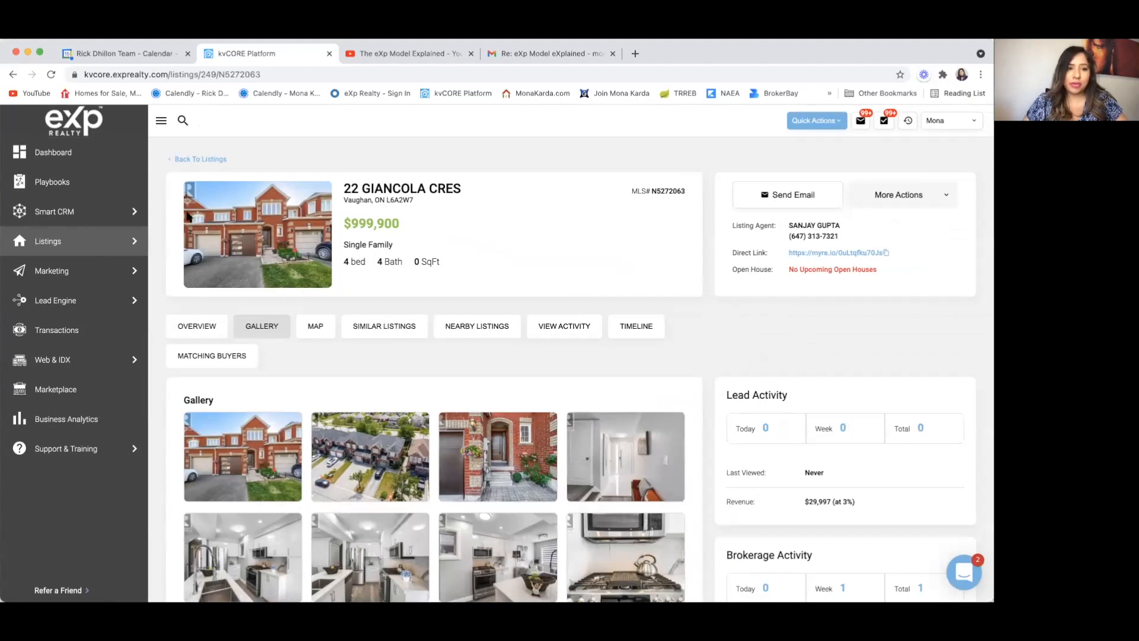
mouse_move(78, 240)
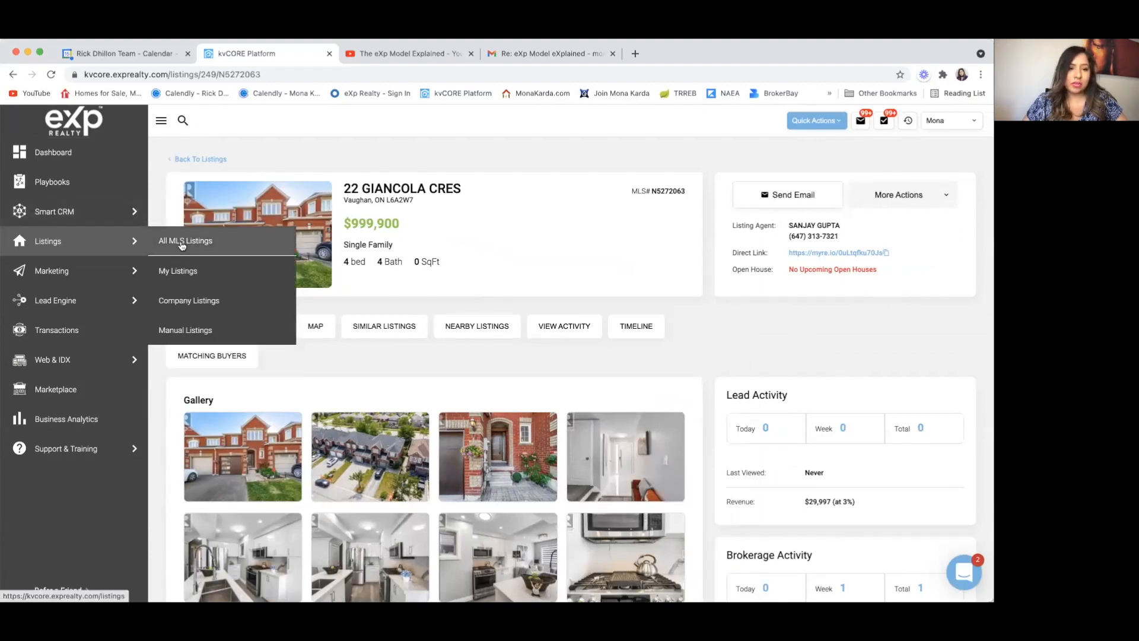
click(182, 245)
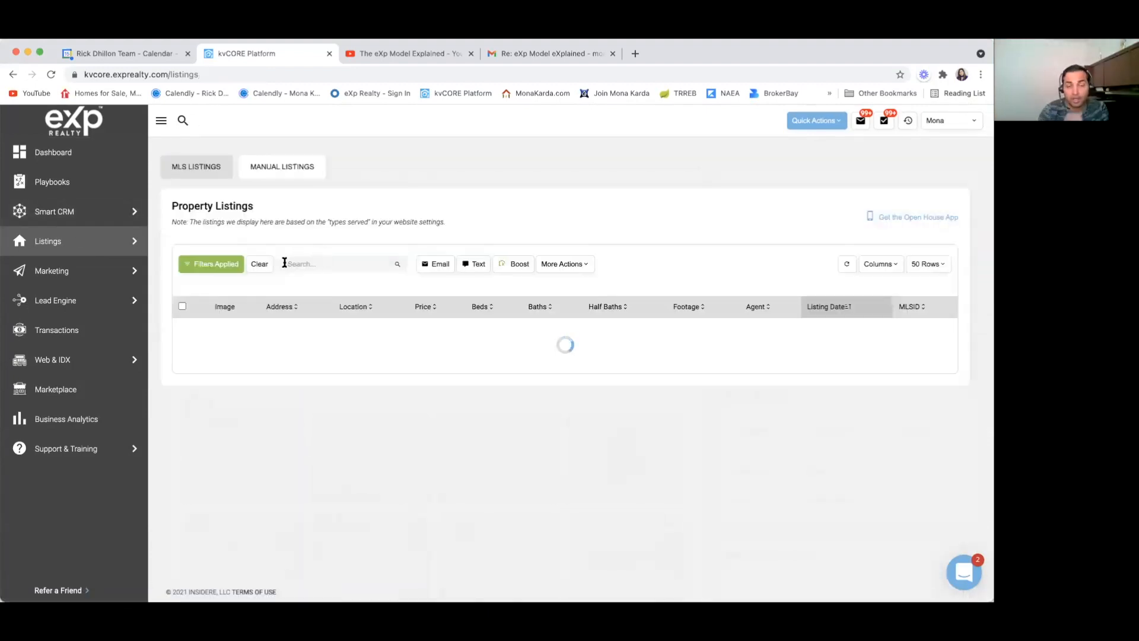
click(324, 265)
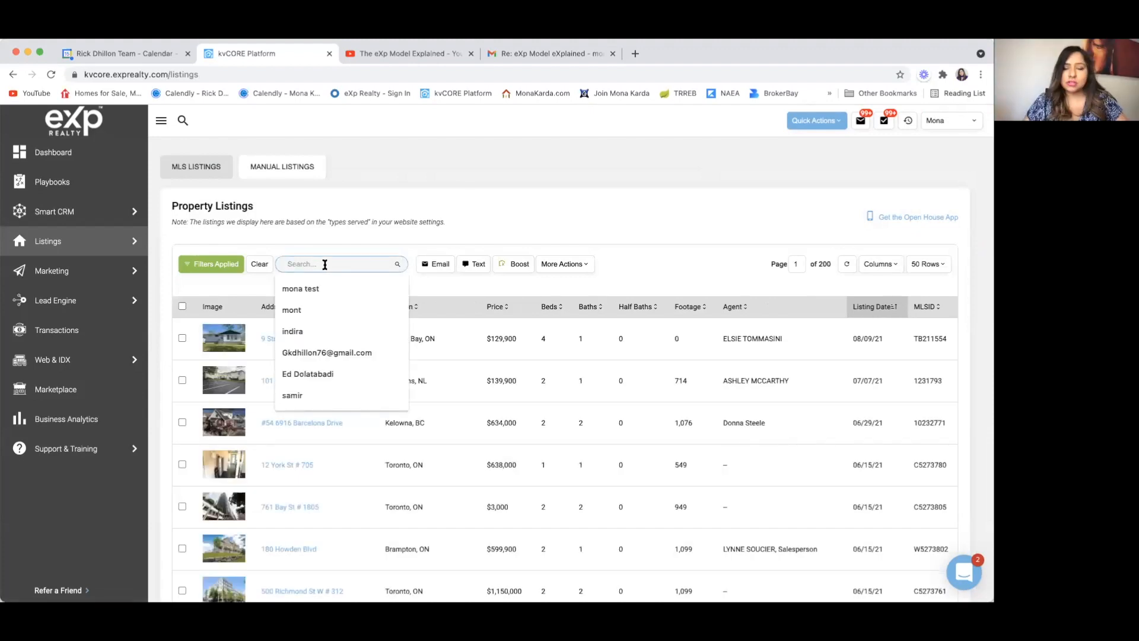
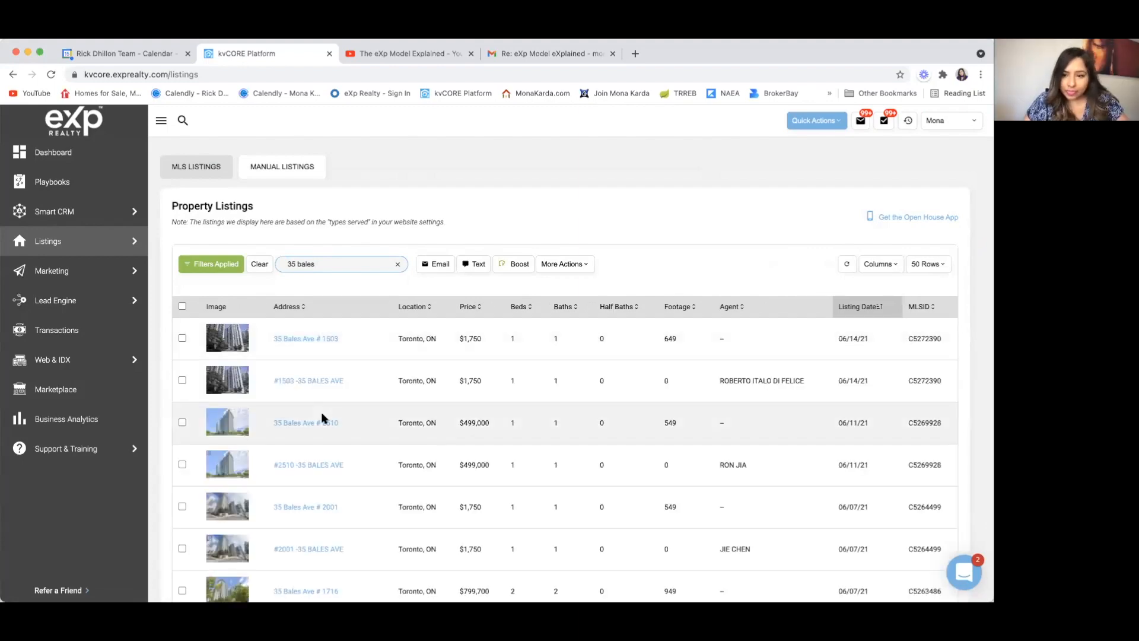
scroll(323, 417, down, 1)
scroll(323, 417, down, 4)
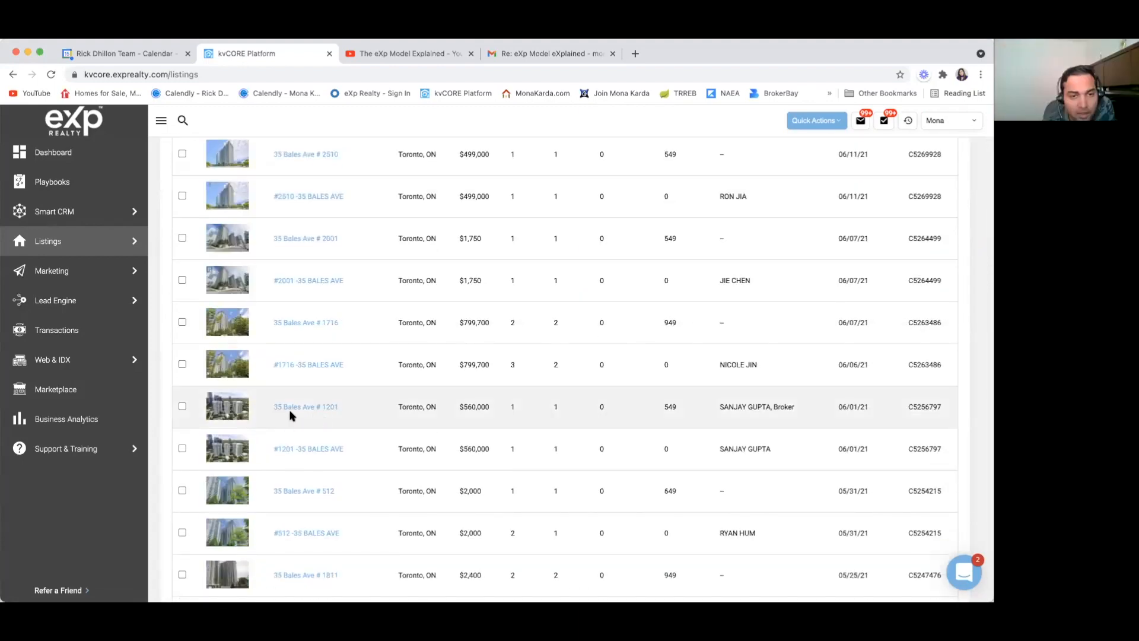
click(302, 408)
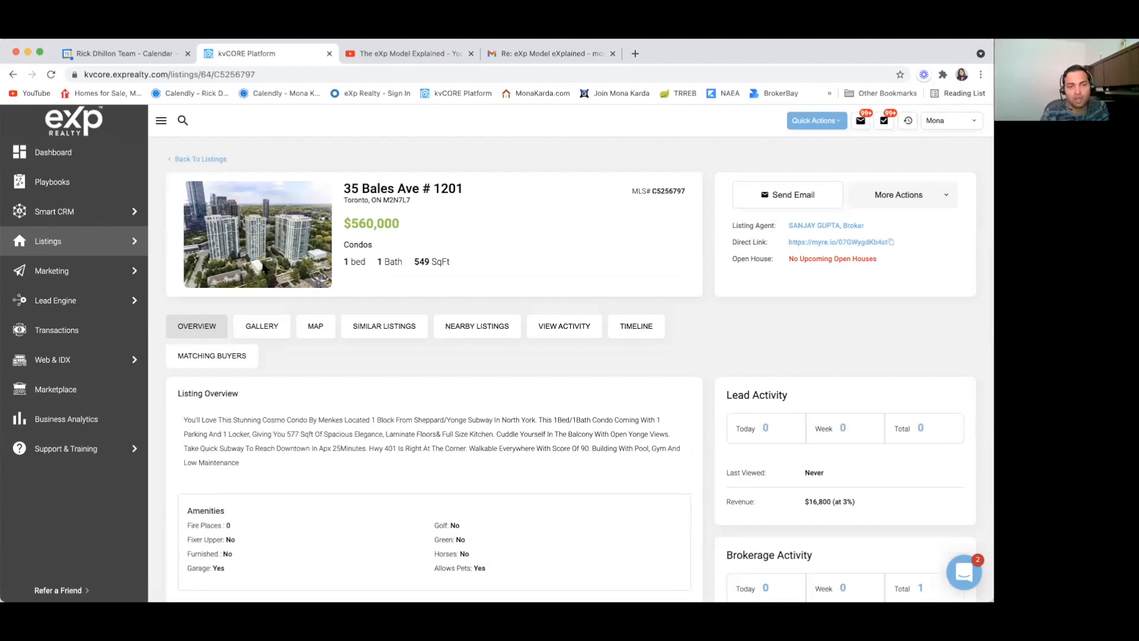
click(256, 330)
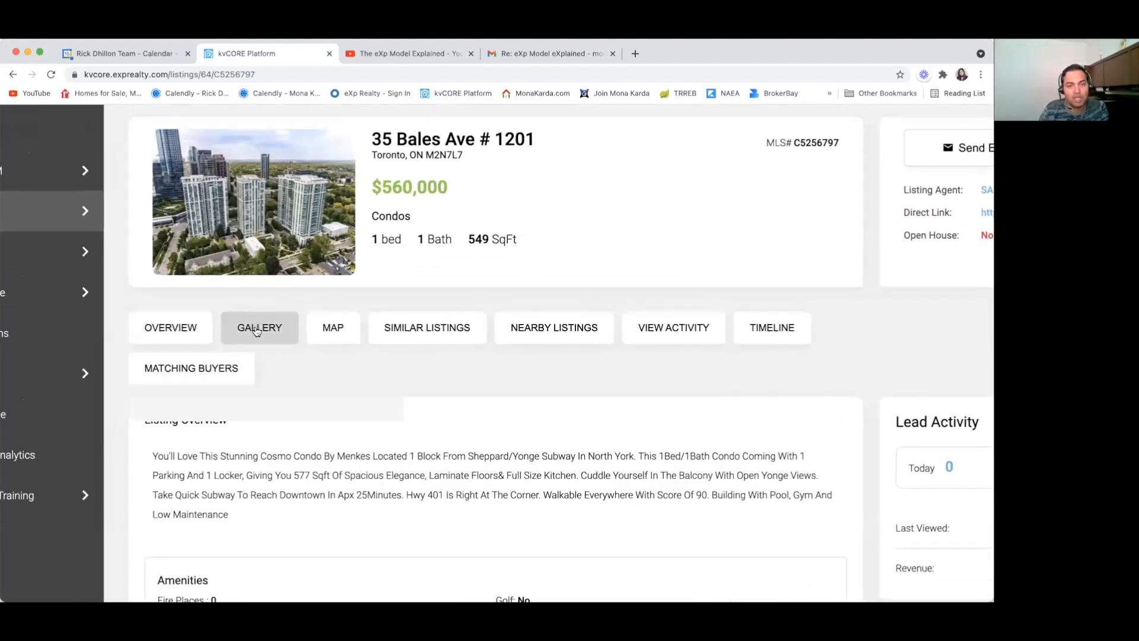
scroll(268, 405, down, 3)
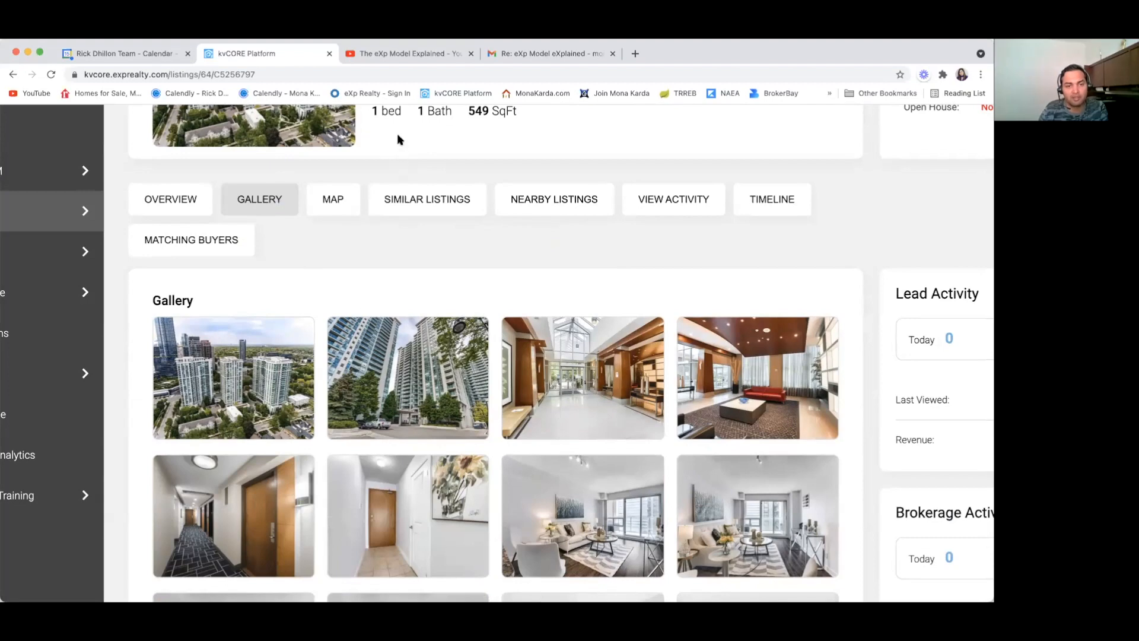
Step: View the first gallery photo, then the lobby and hallway photos full-size
click(228, 378)
click(244, 283)
scroll(356, 321, down, 2)
click(592, 310)
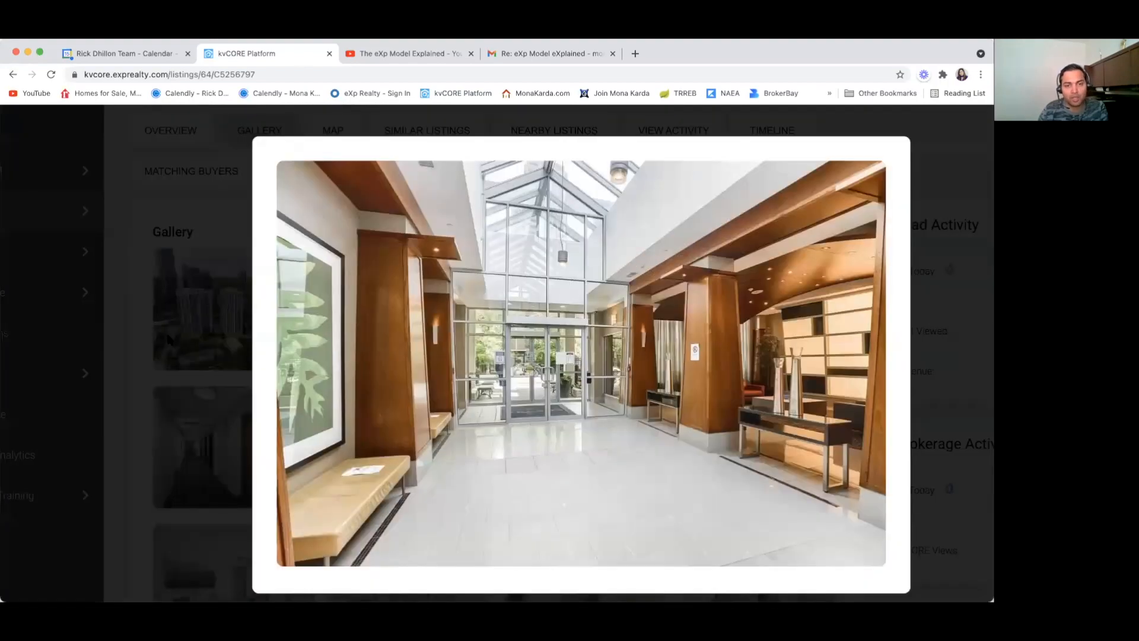
click(132, 372)
scroll(391, 371, down, 2)
click(252, 378)
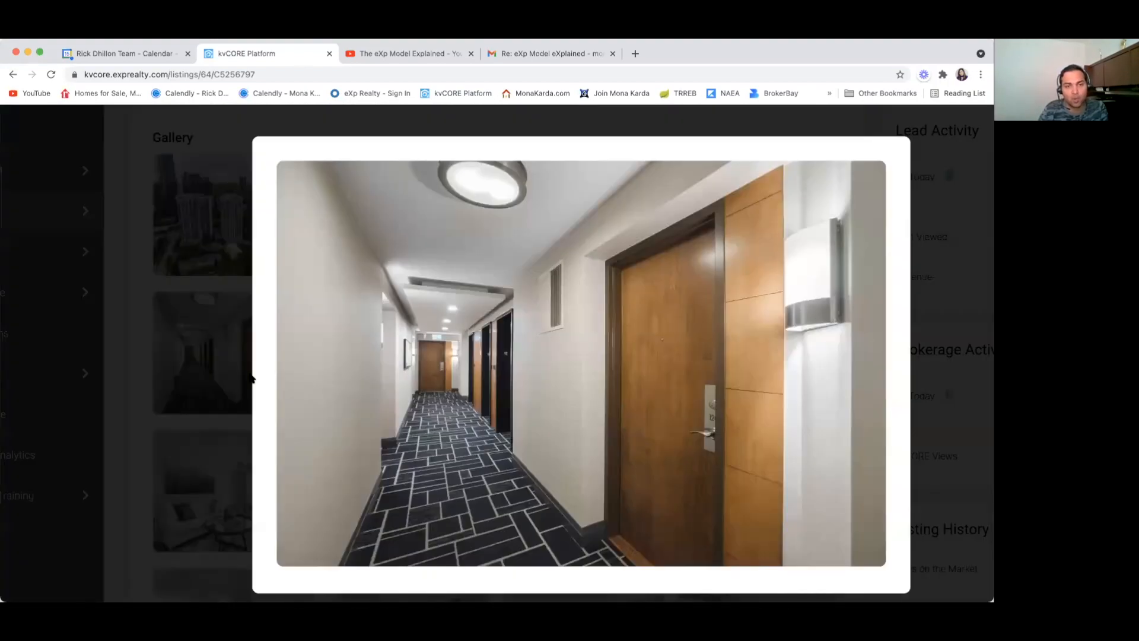
click(136, 428)
scroll(409, 412, down, 3)
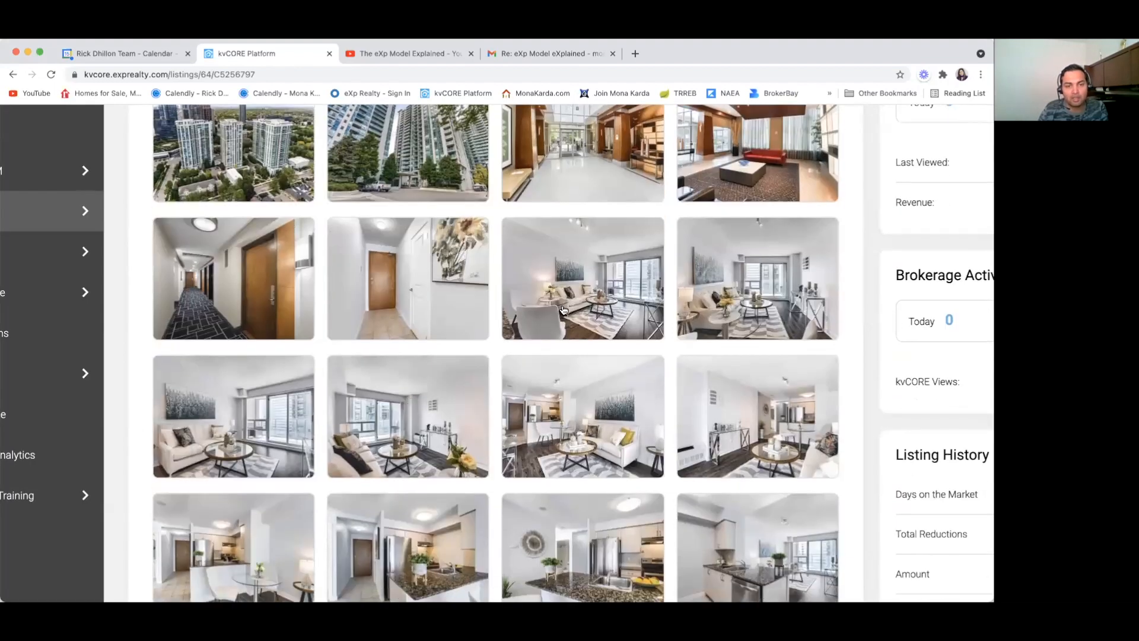
Step: Enlarge and close each of the five living-room photos in the gallery
click(526, 296)
click(127, 426)
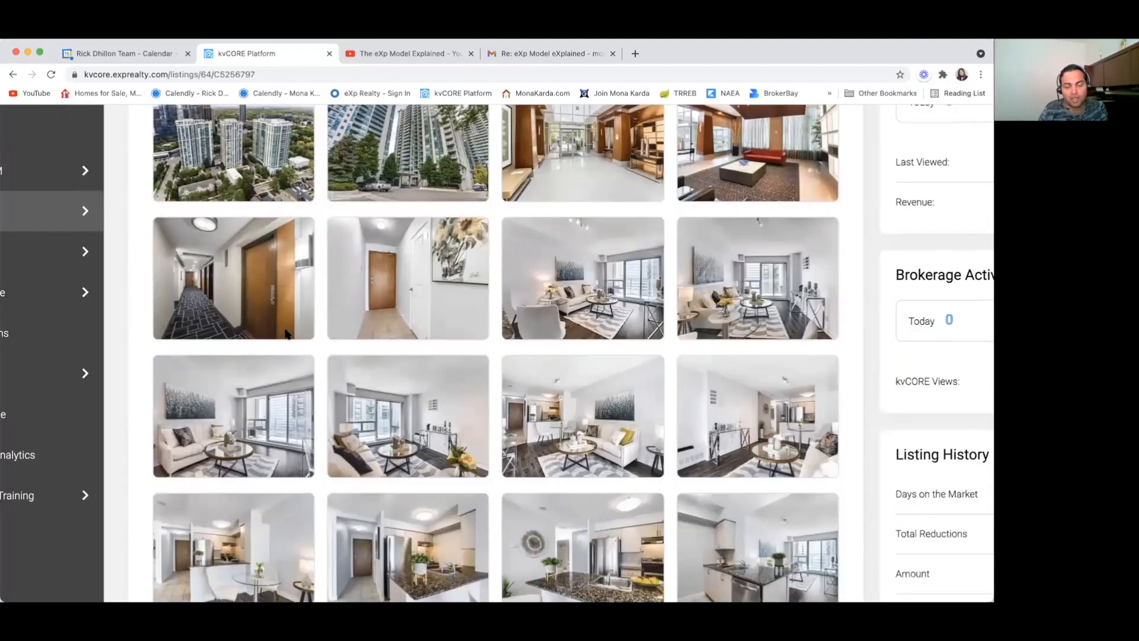
click(203, 383)
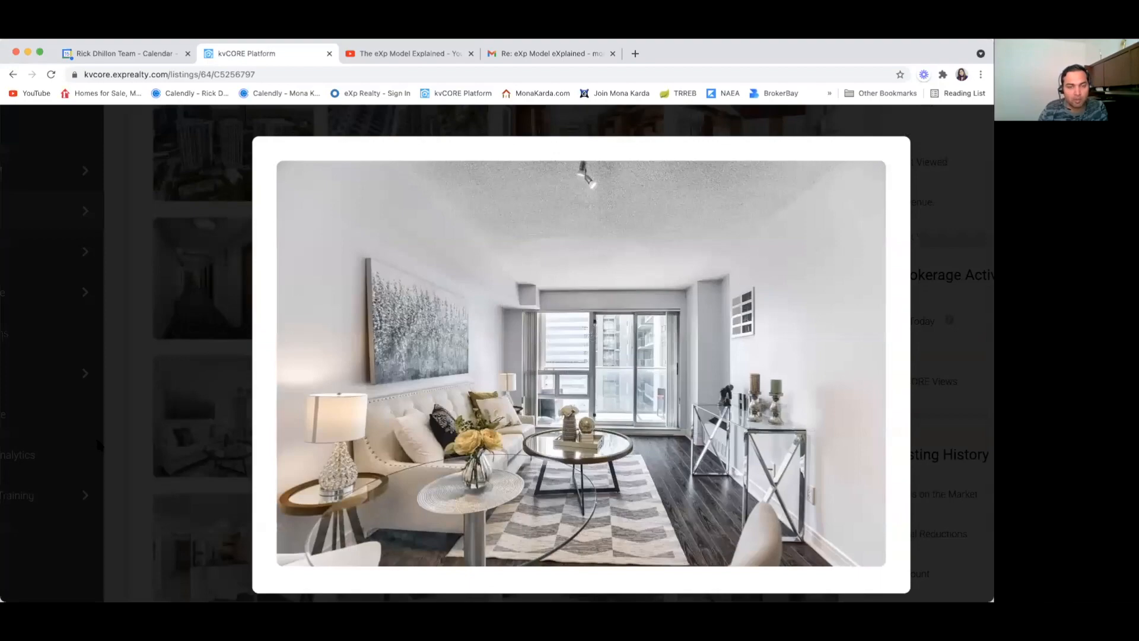
click(126, 448)
scroll(264, 403, down, 3)
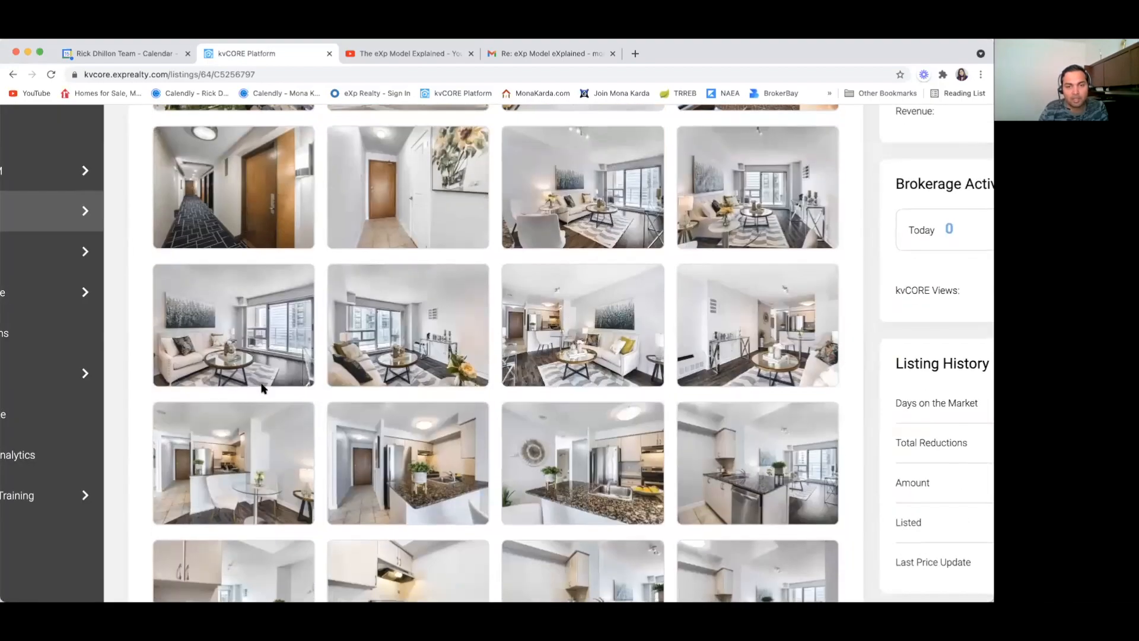
click(258, 346)
click(127, 443)
click(395, 371)
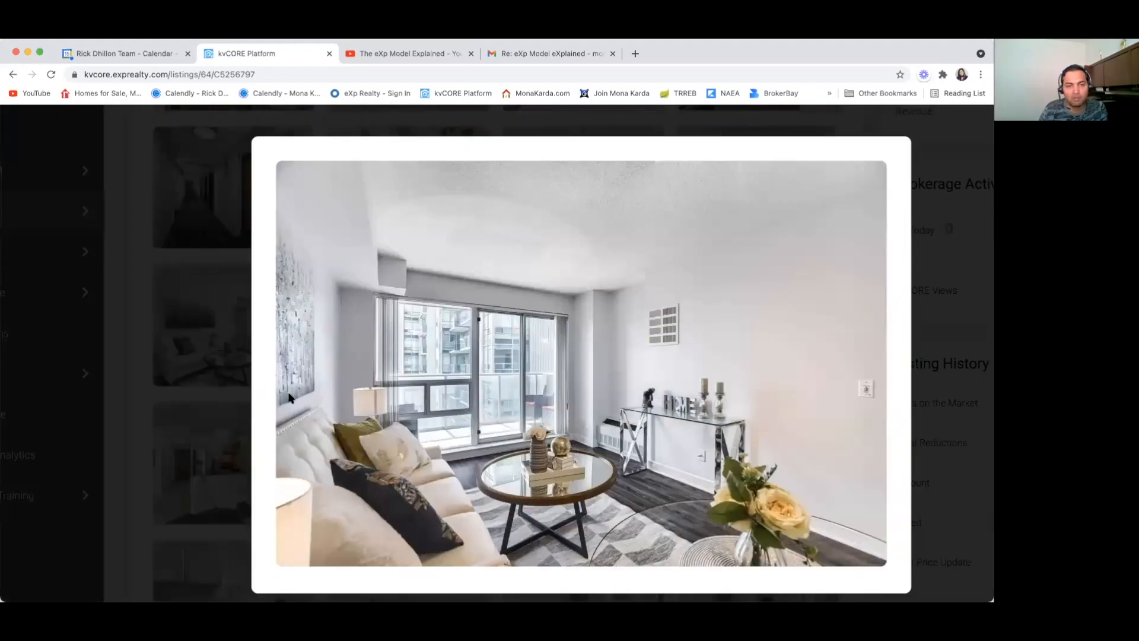
click(119, 484)
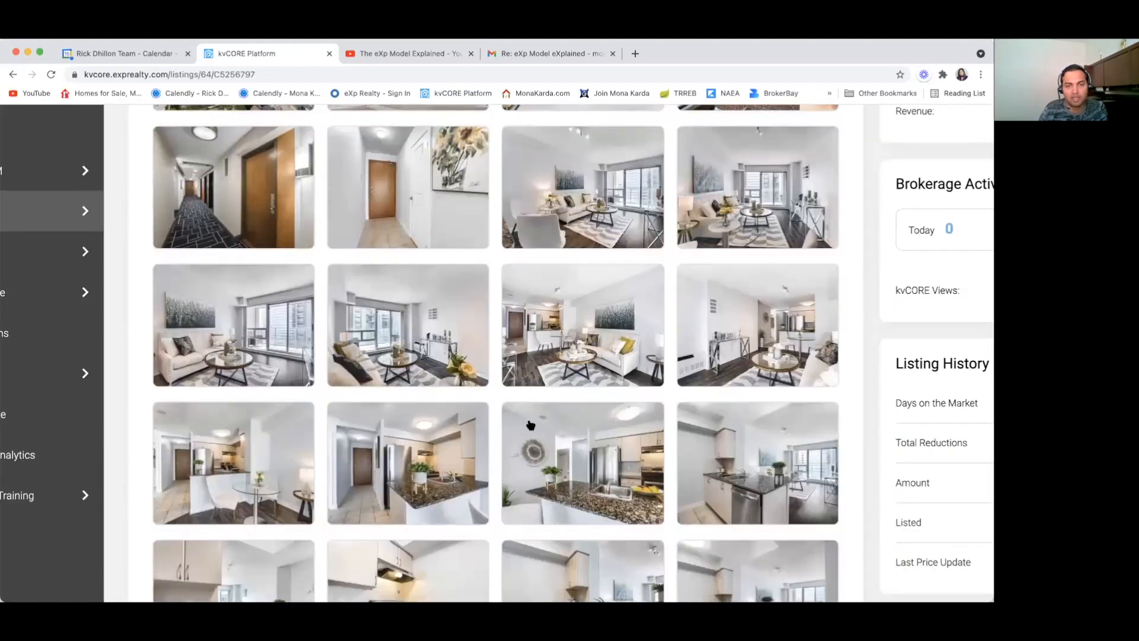
click(629, 354)
click(131, 508)
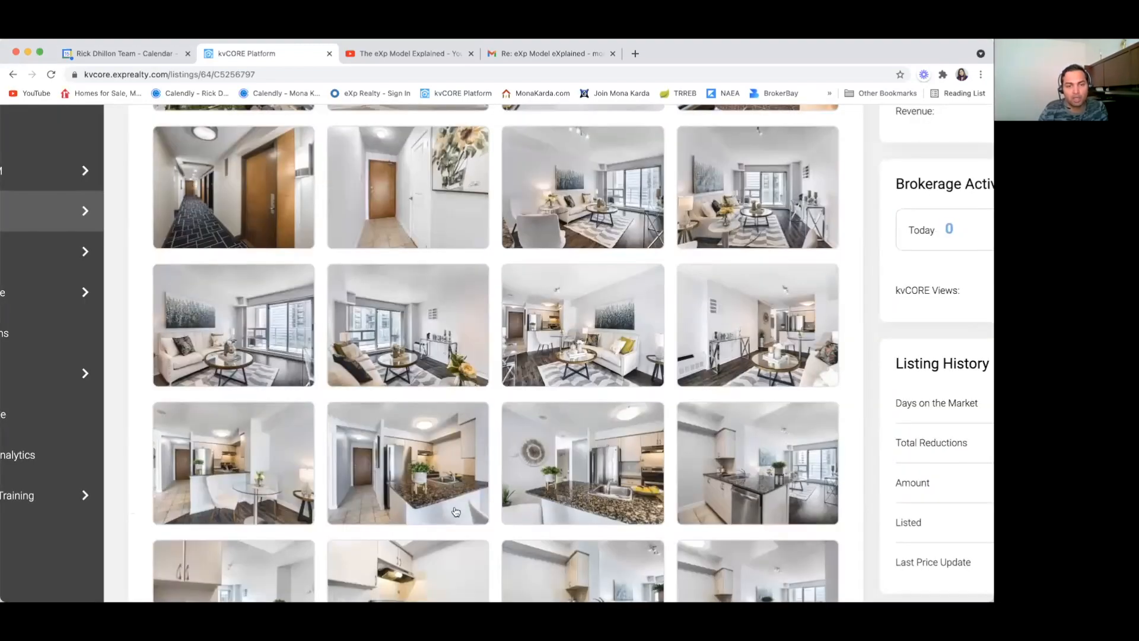
scroll(455, 512, down, 3)
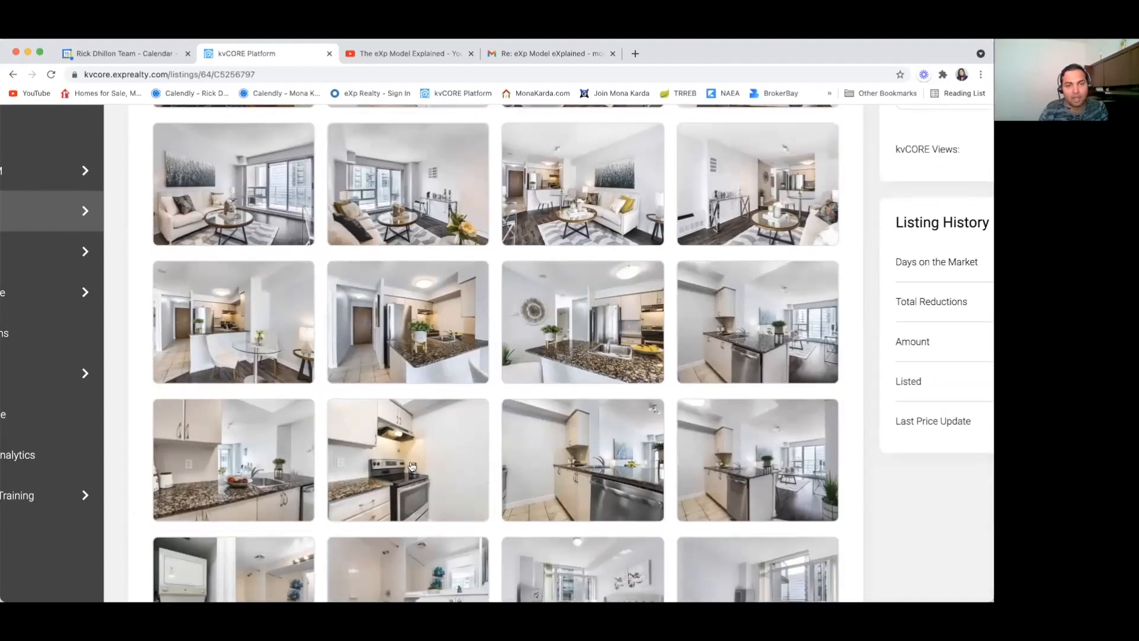
Step: View the kitchen, kitchen-and-living-room, and first bedroom photos full-size
click(414, 466)
click(136, 496)
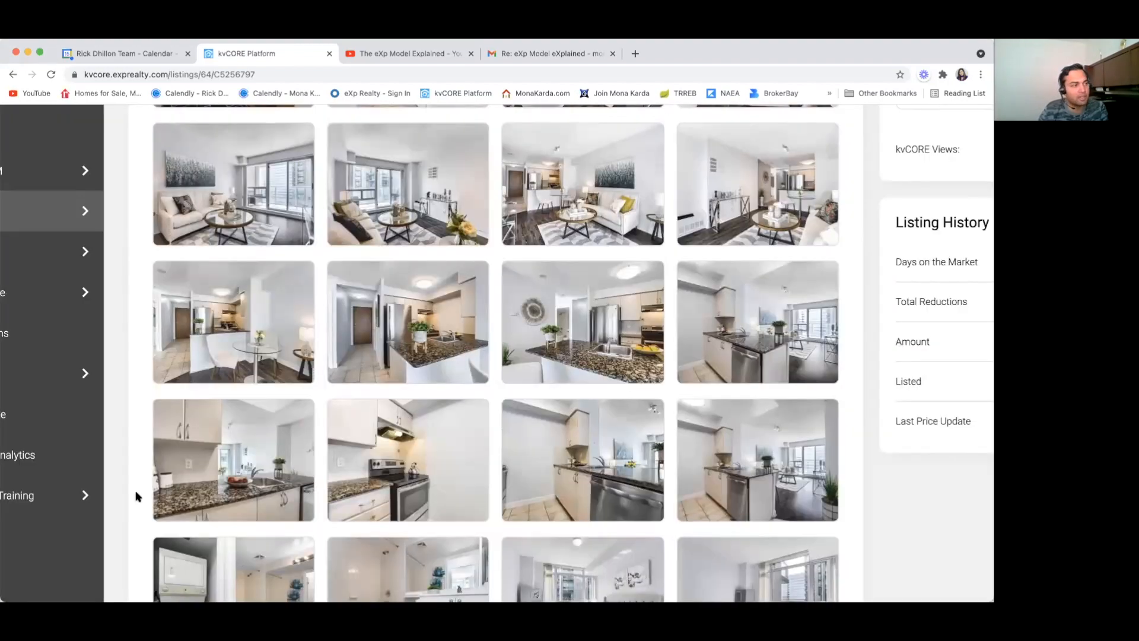
click(175, 445)
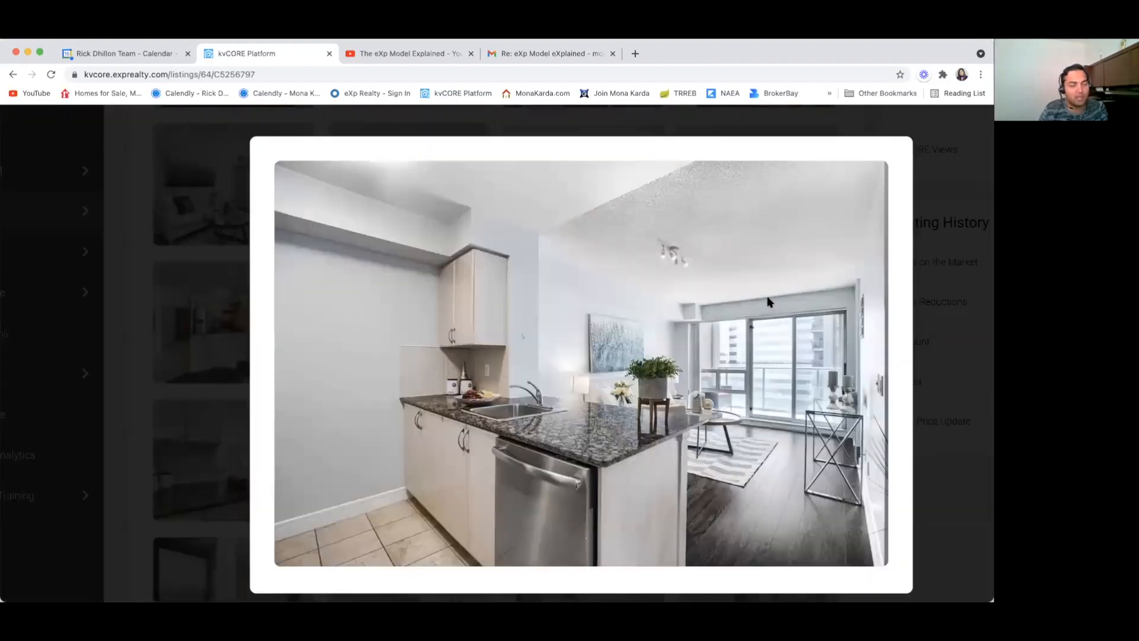
click(128, 490)
scroll(314, 452, down, 6)
click(222, 356)
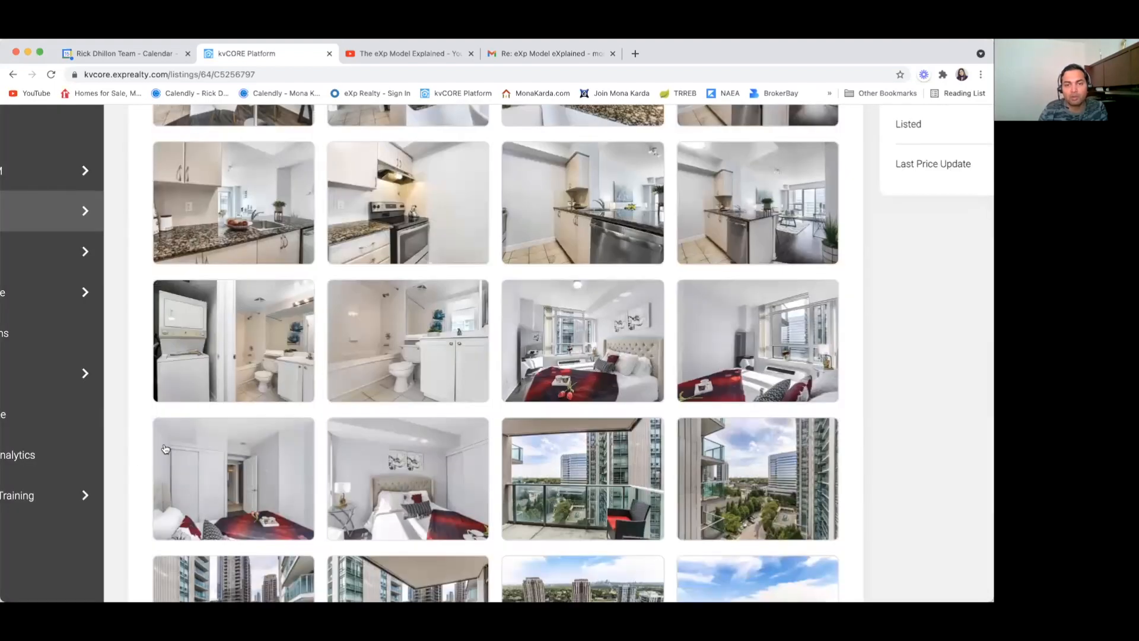
click(561, 328)
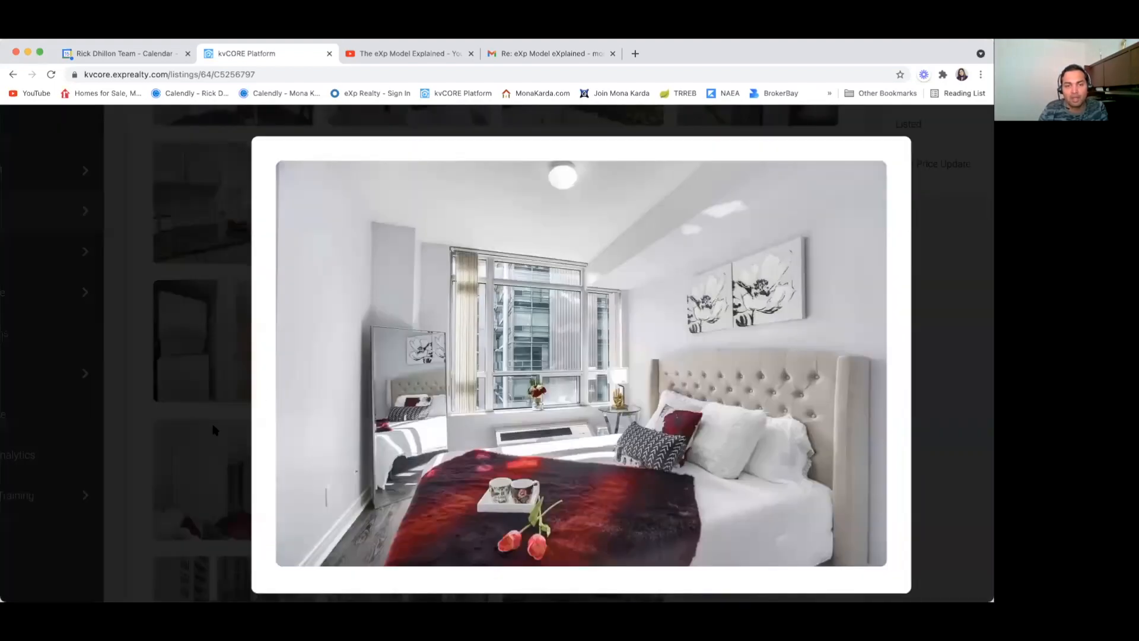
click(121, 496)
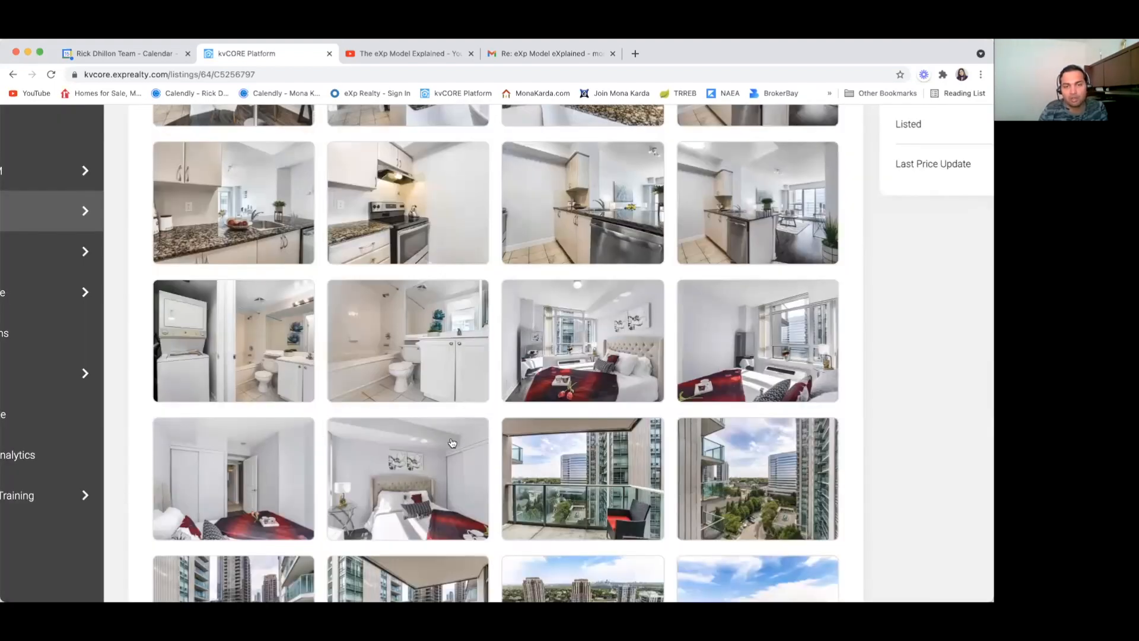
scroll(452, 443, down, 2)
Step: View the second bedroom, two balcony, and aerial park photos, then return to the gallery grid
click(433, 426)
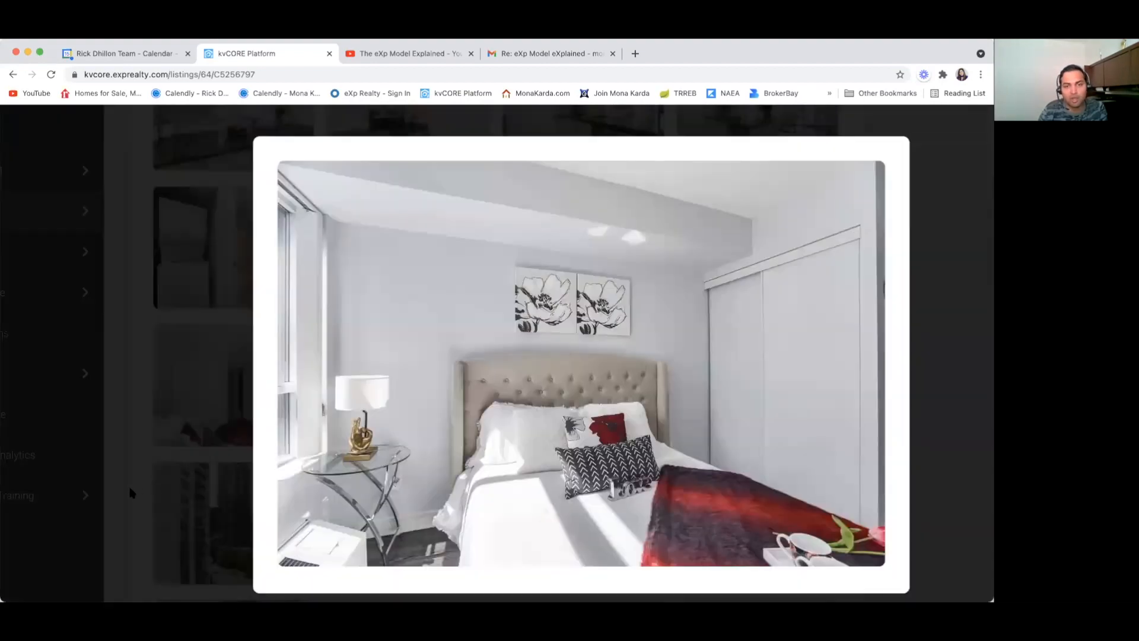
click(132, 492)
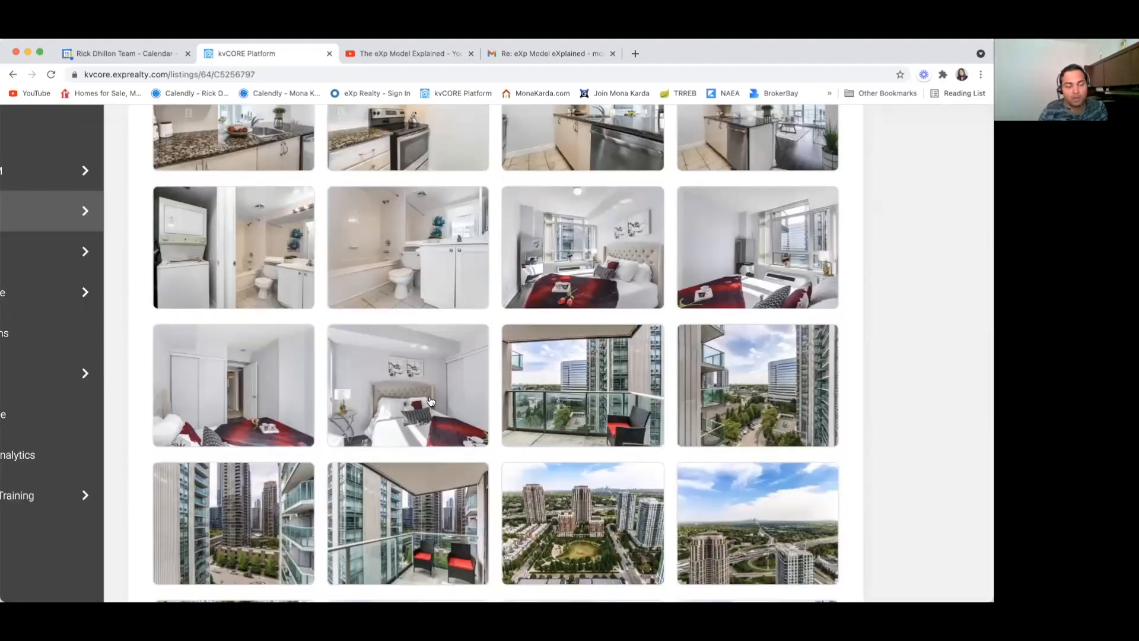
click(591, 382)
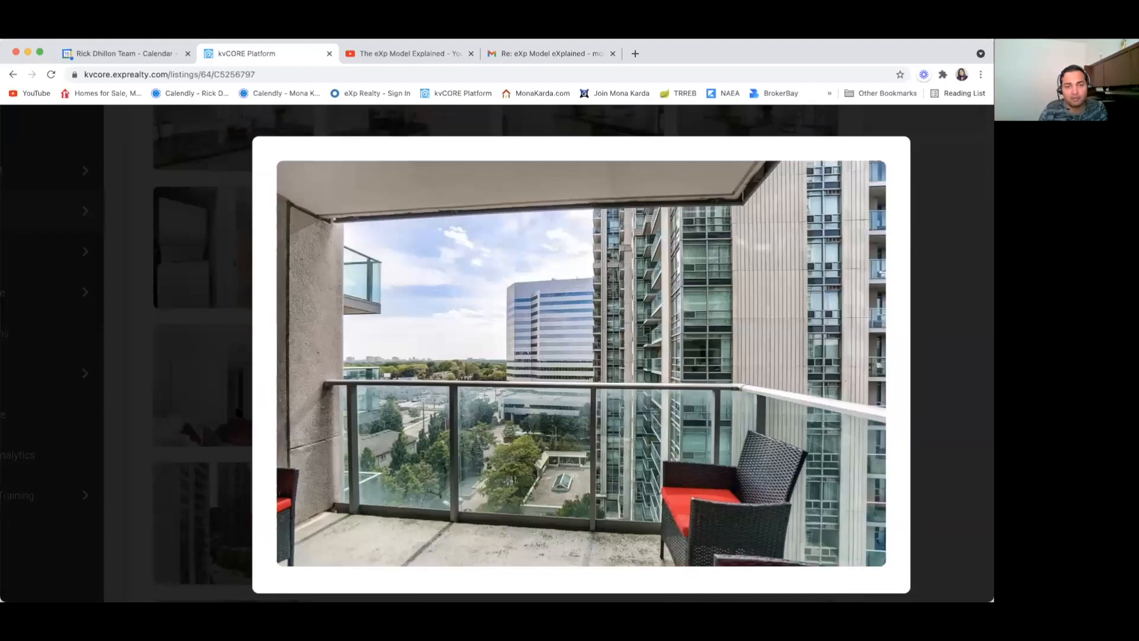
click(131, 471)
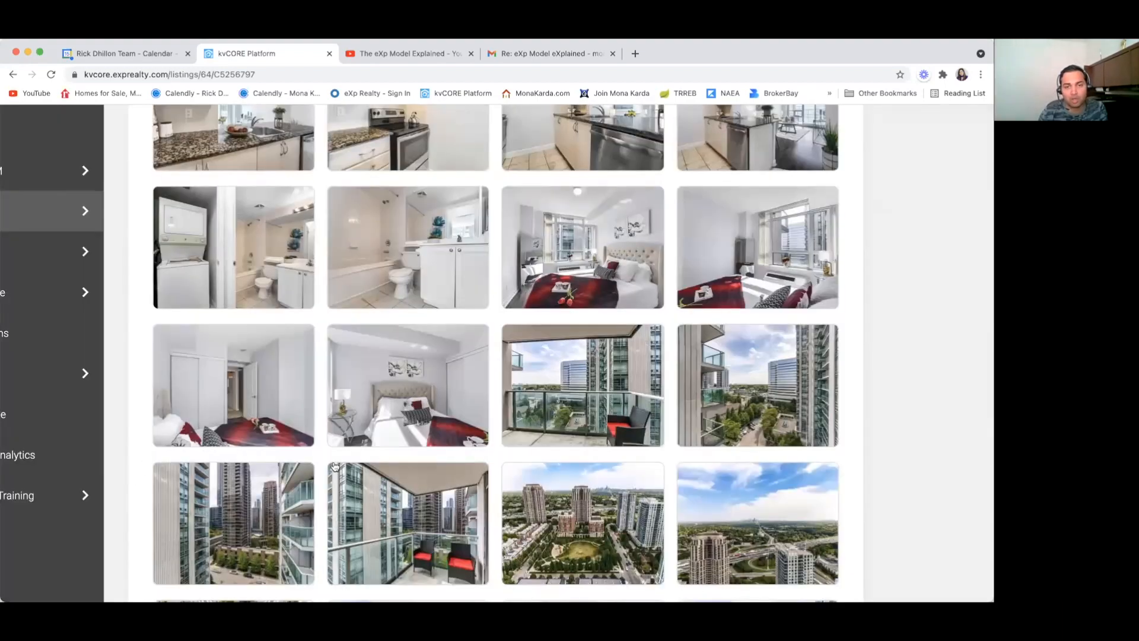
scroll(335, 467, down, 2)
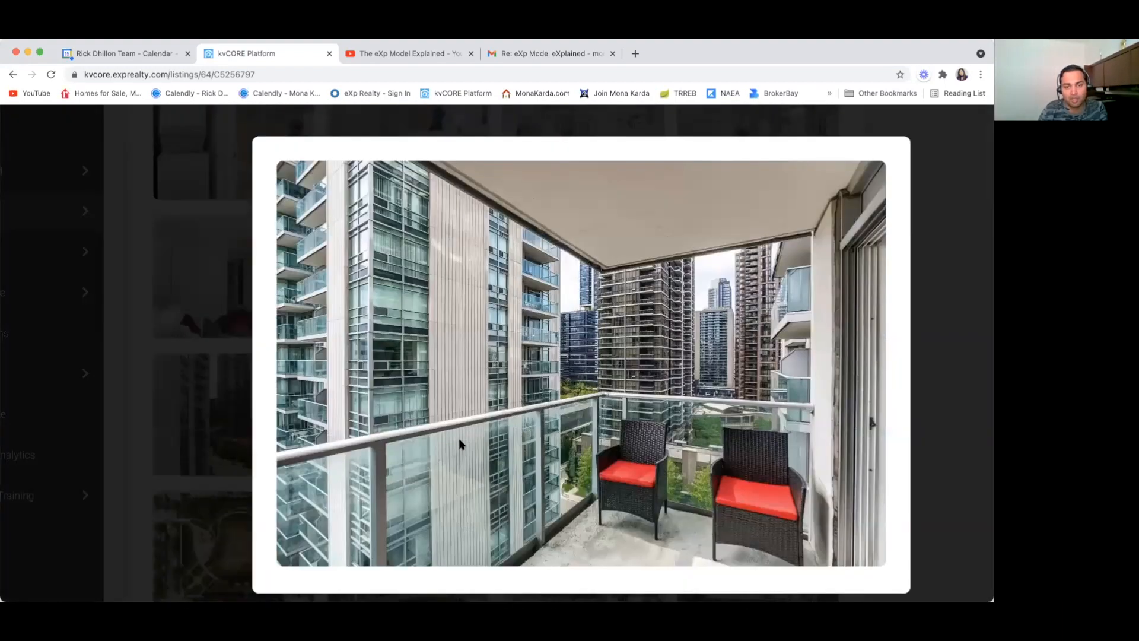
click(461, 446)
click(131, 474)
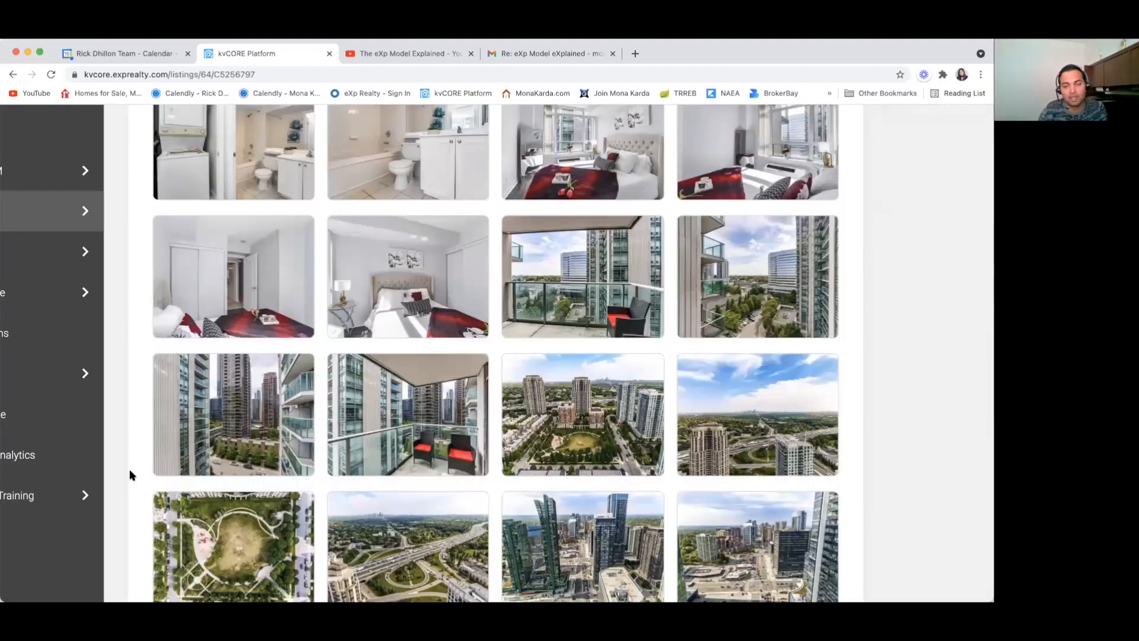
click(575, 408)
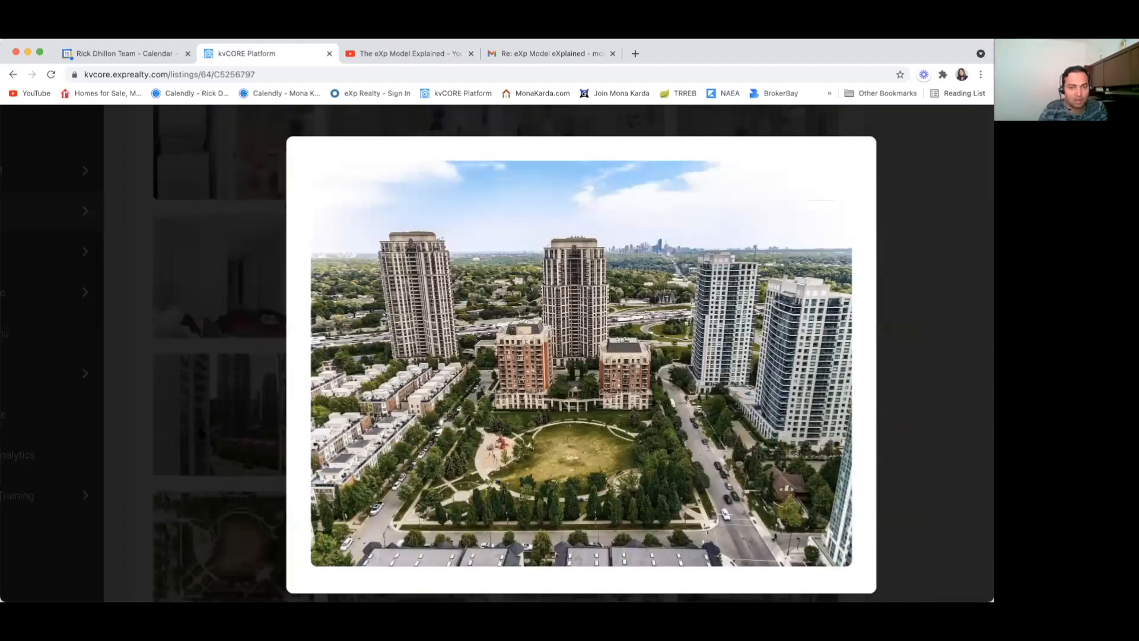
click(122, 478)
scroll(410, 460, down, 4)
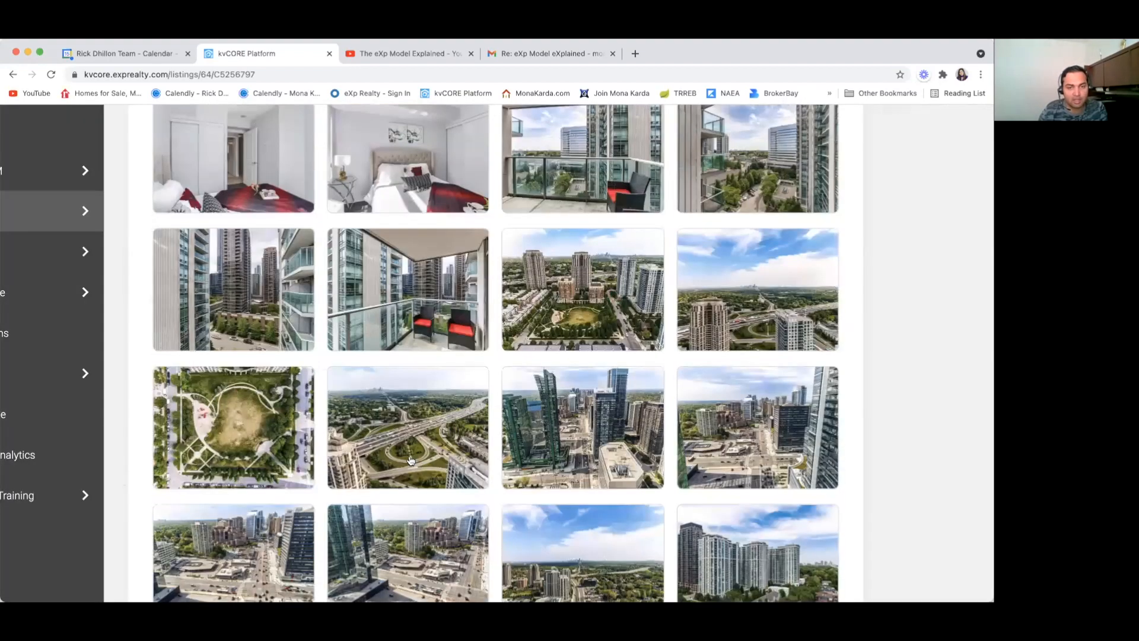
scroll(410, 461, up, 10)
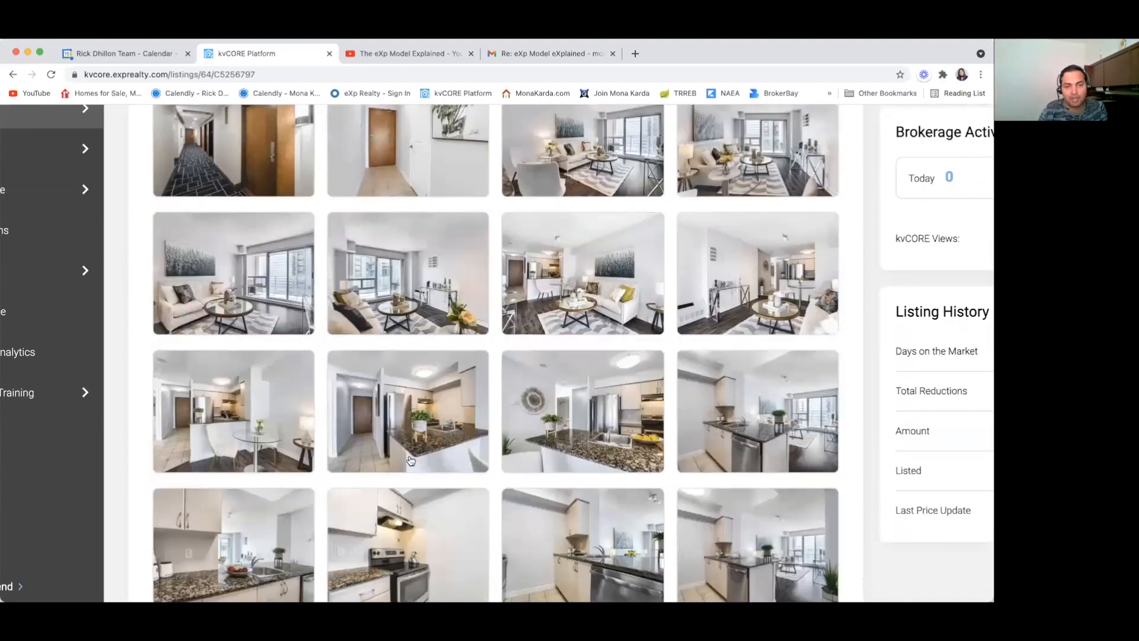
scroll(410, 461, up, 3)
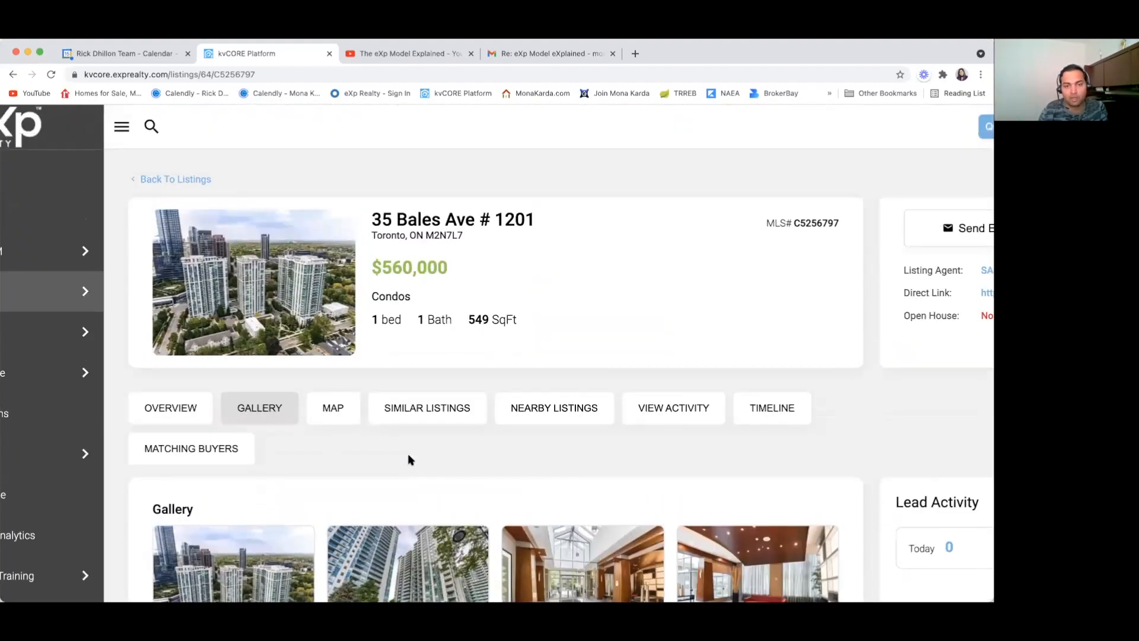
scroll(410, 461, down, 3)
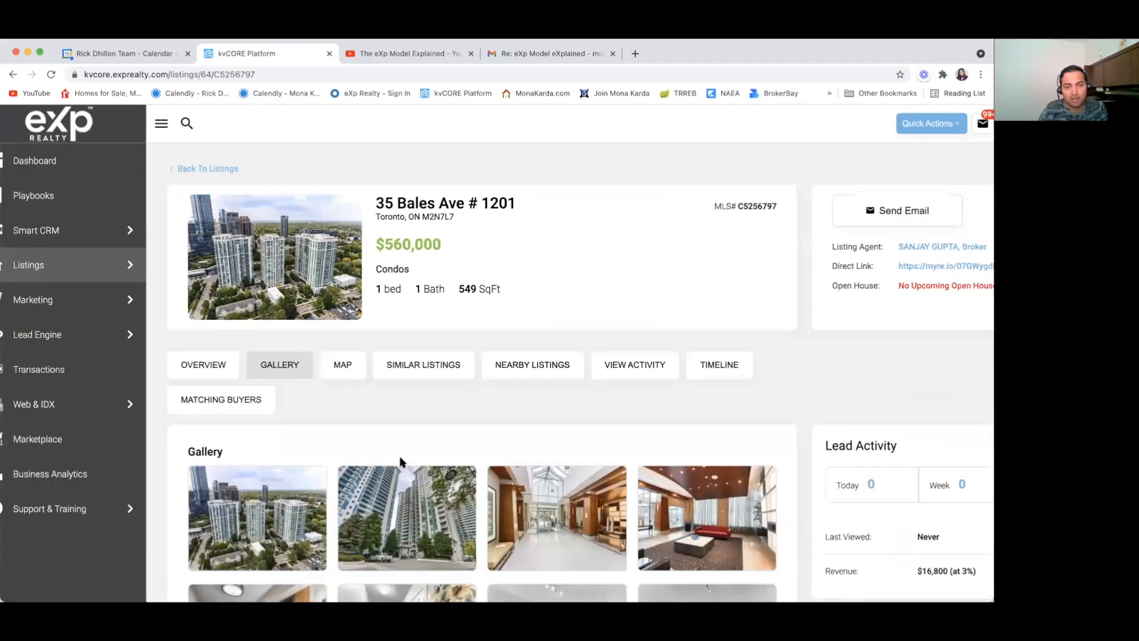
click(347, 364)
scroll(178, 522, down, 5)
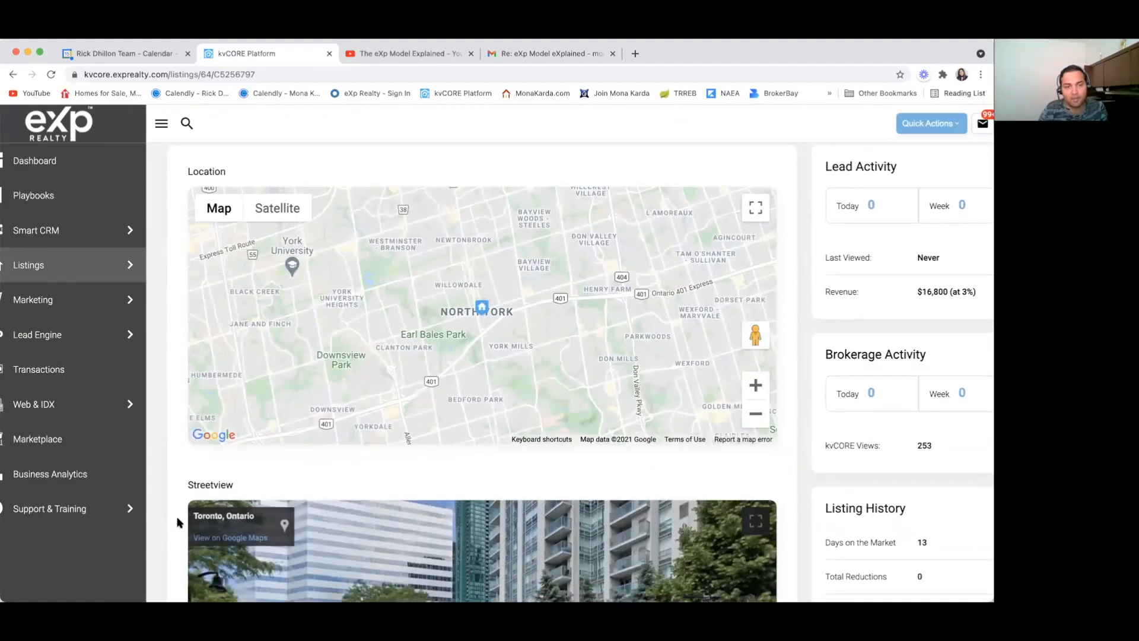
scroll(178, 522, down, 4)
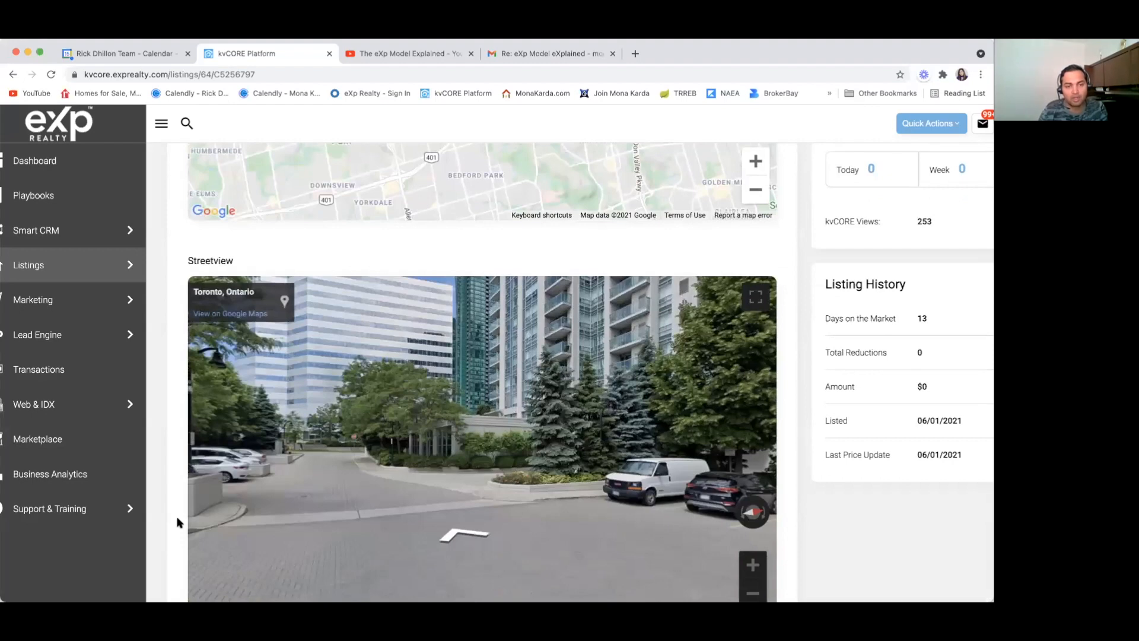
scroll(178, 523, up, 8)
scroll(676, 321, down, 2)
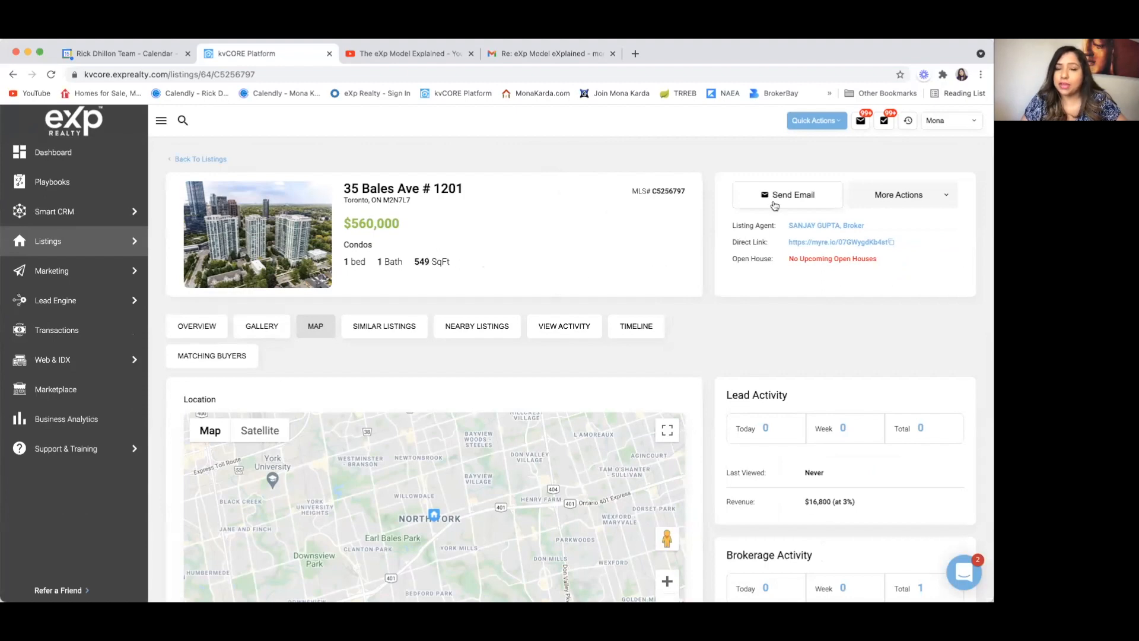
Step: Choose Post to Facebook from the listing's More Actions menu
click(949, 195)
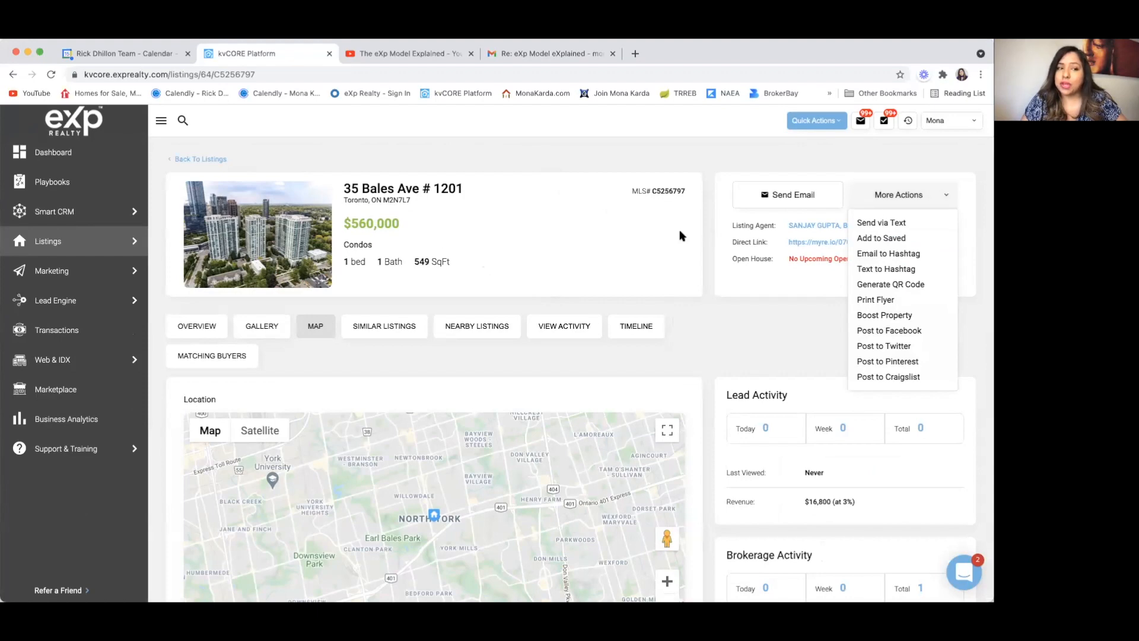
mouse_move(82, 309)
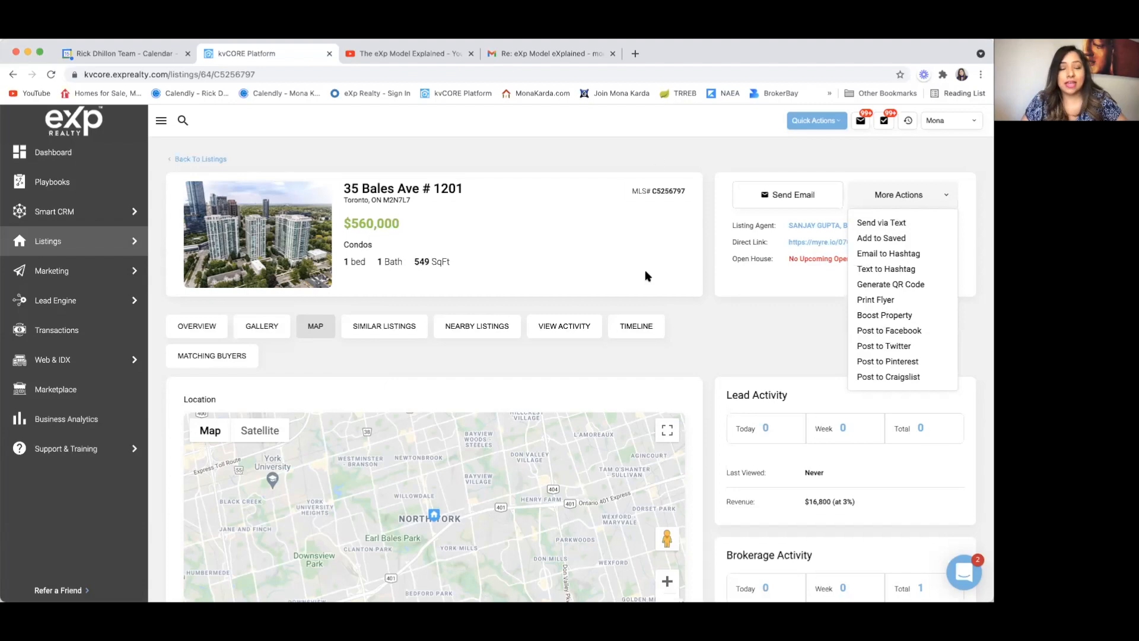
click(929, 331)
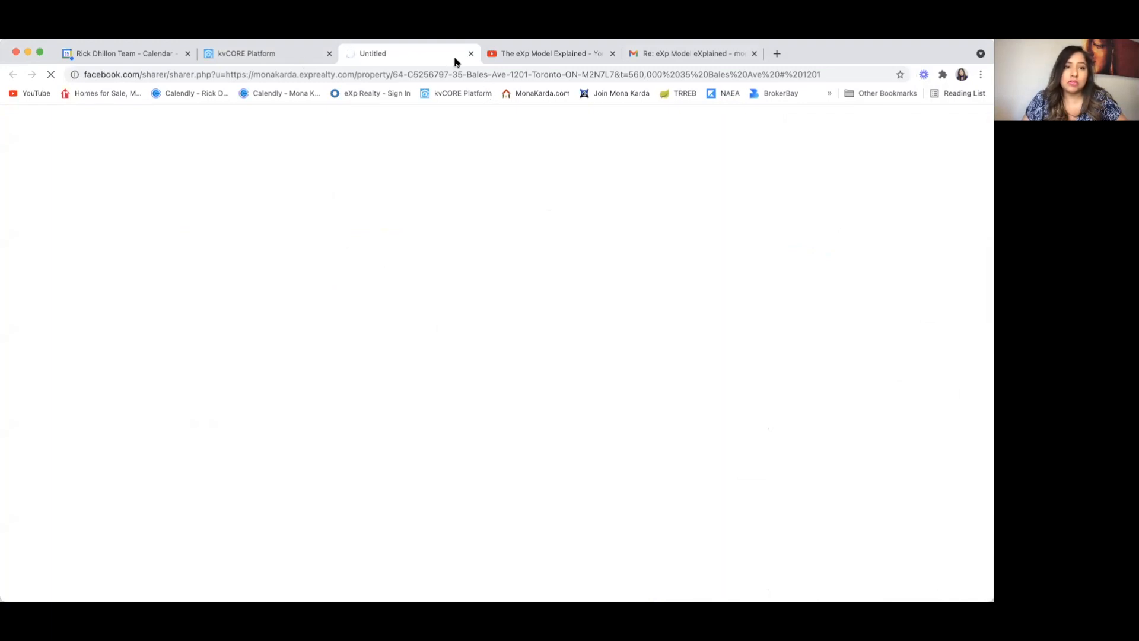
Step: Select the listing's OVERVIEW description in kvCORE, then return to the Facebook post's message box
click(279, 51)
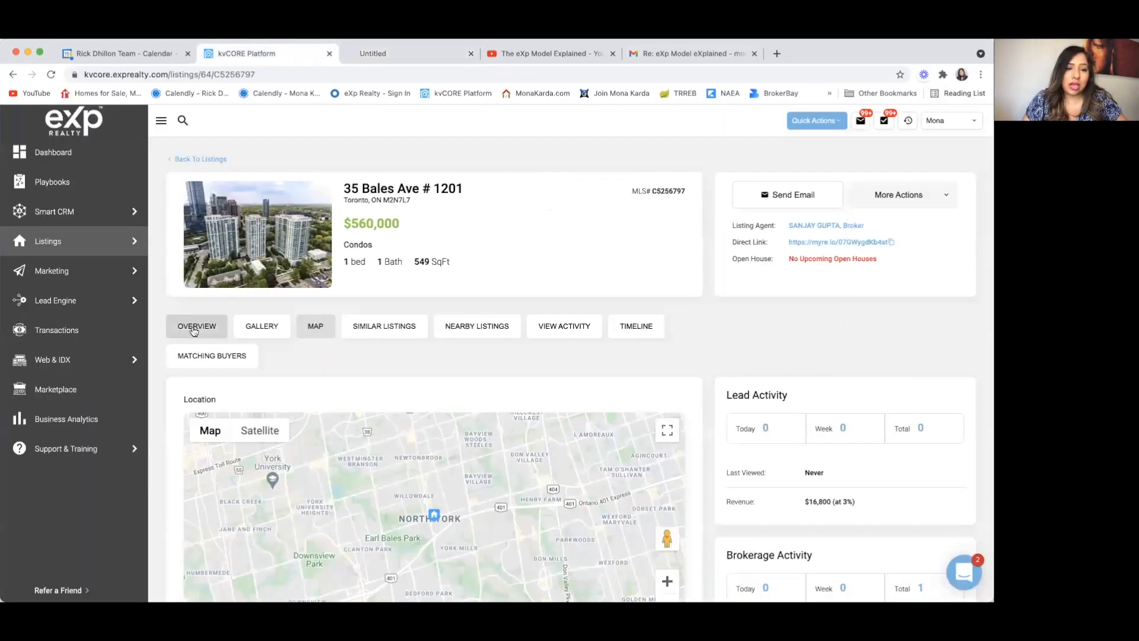
click(197, 326)
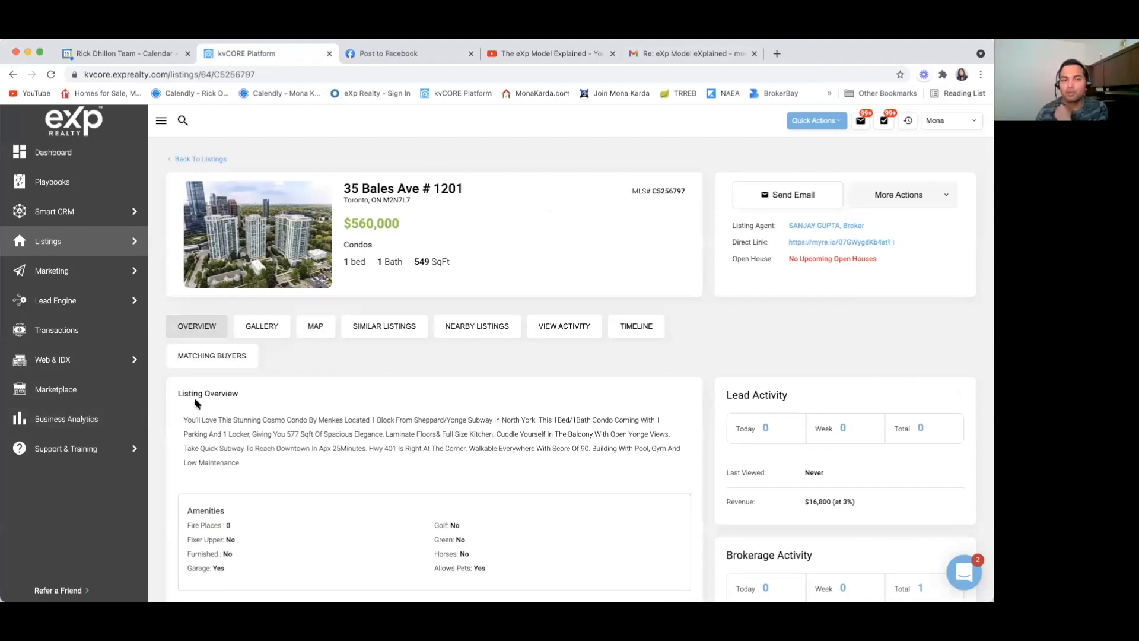
click(379, 52)
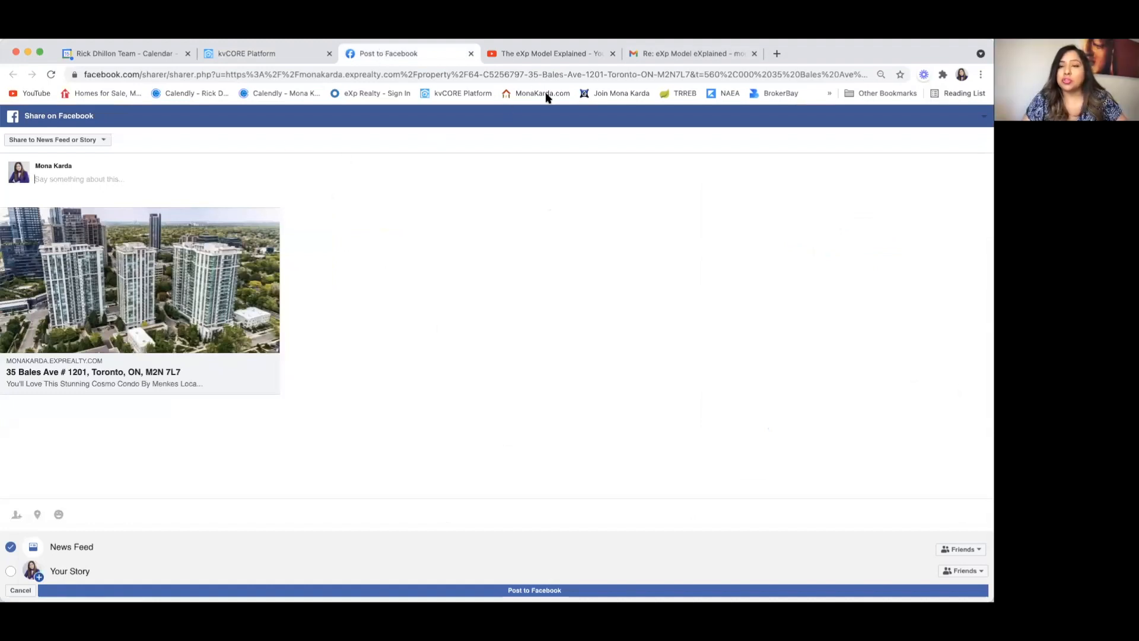
click(267, 52)
drag(184, 418, 315, 464)
key(super+c)
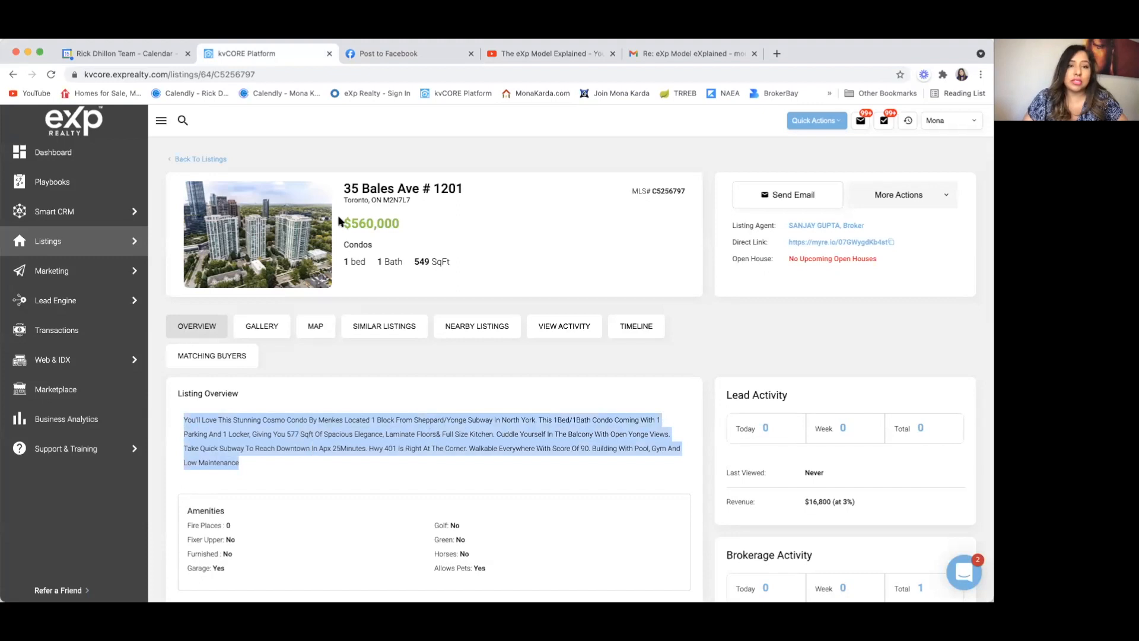
click(409, 54)
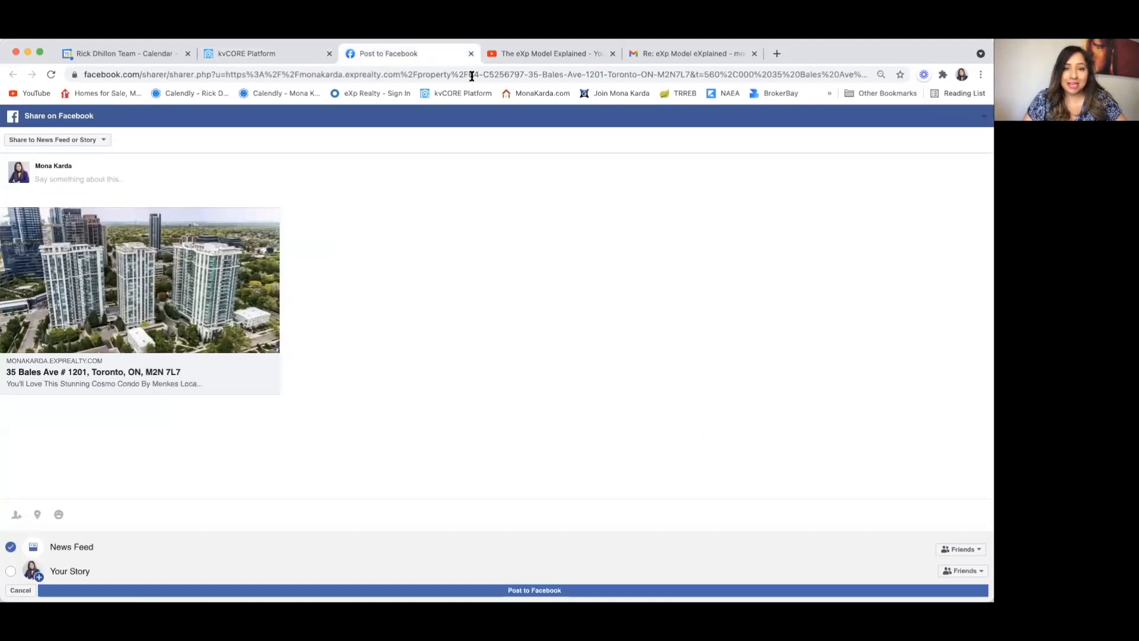
click(80, 181)
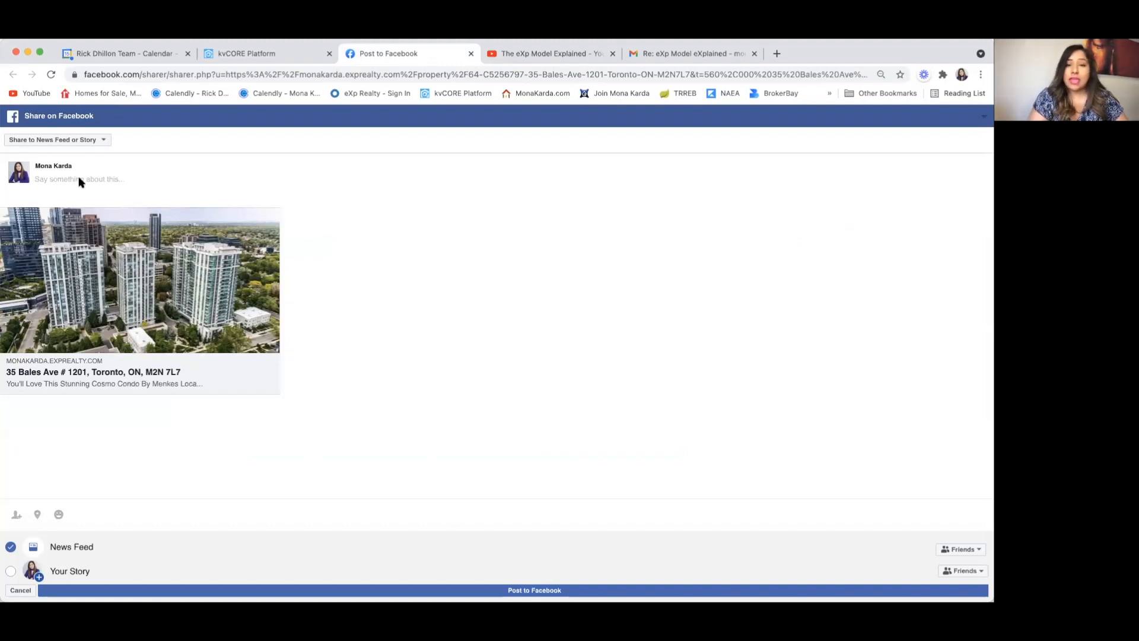
Step: Paste the listing description as the post message with #Torontocondos on a new line
key(super+v)
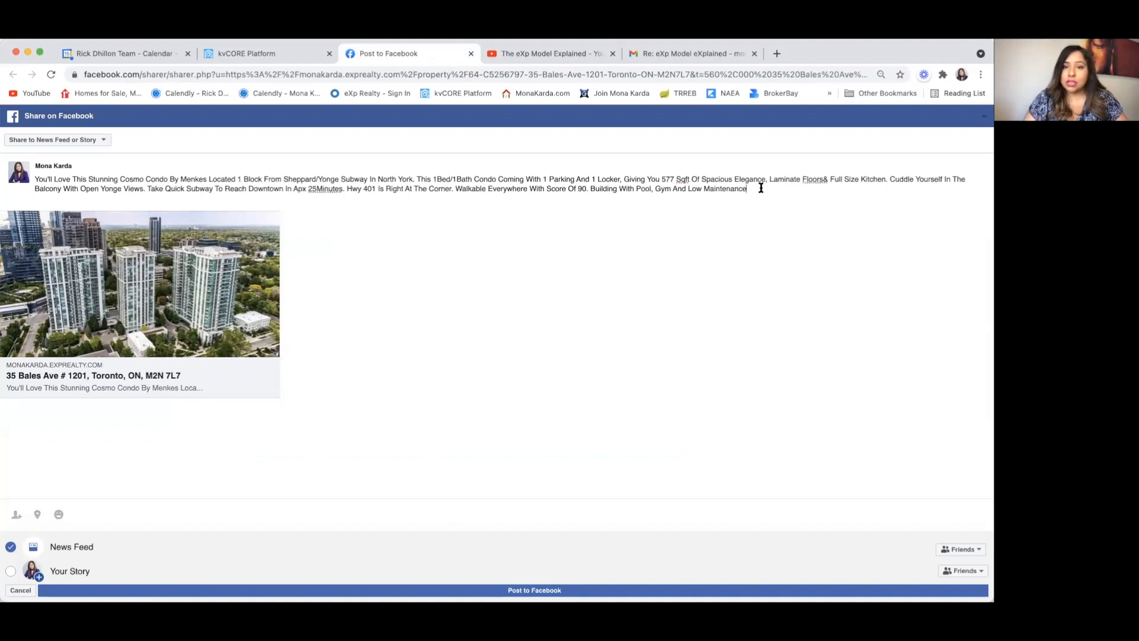
key(Return)
key(Return)
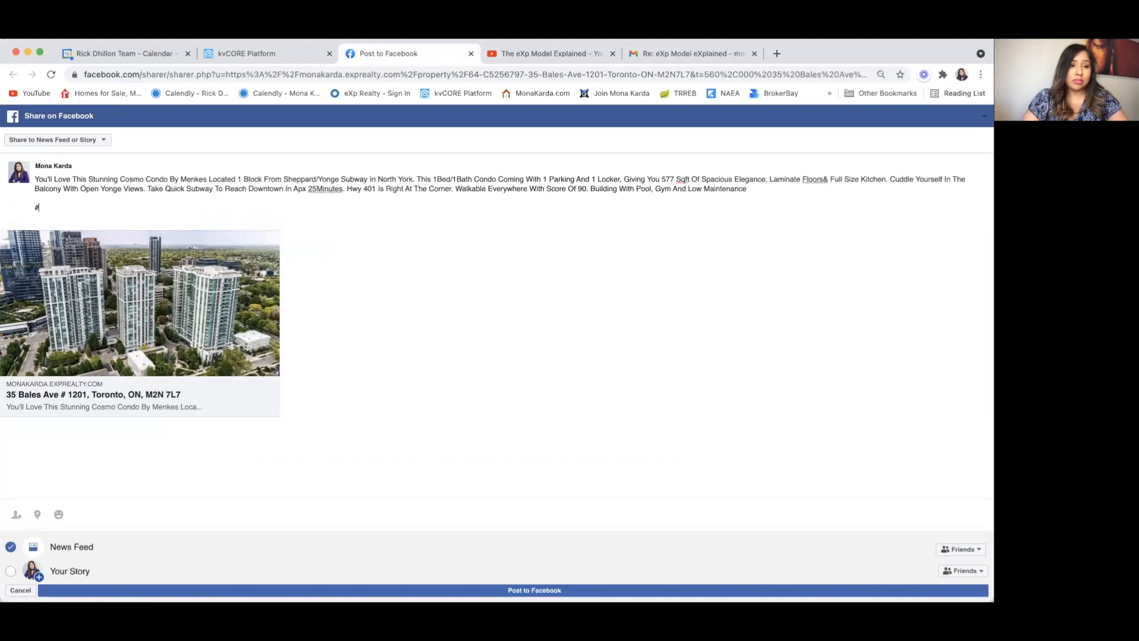
text(#To)
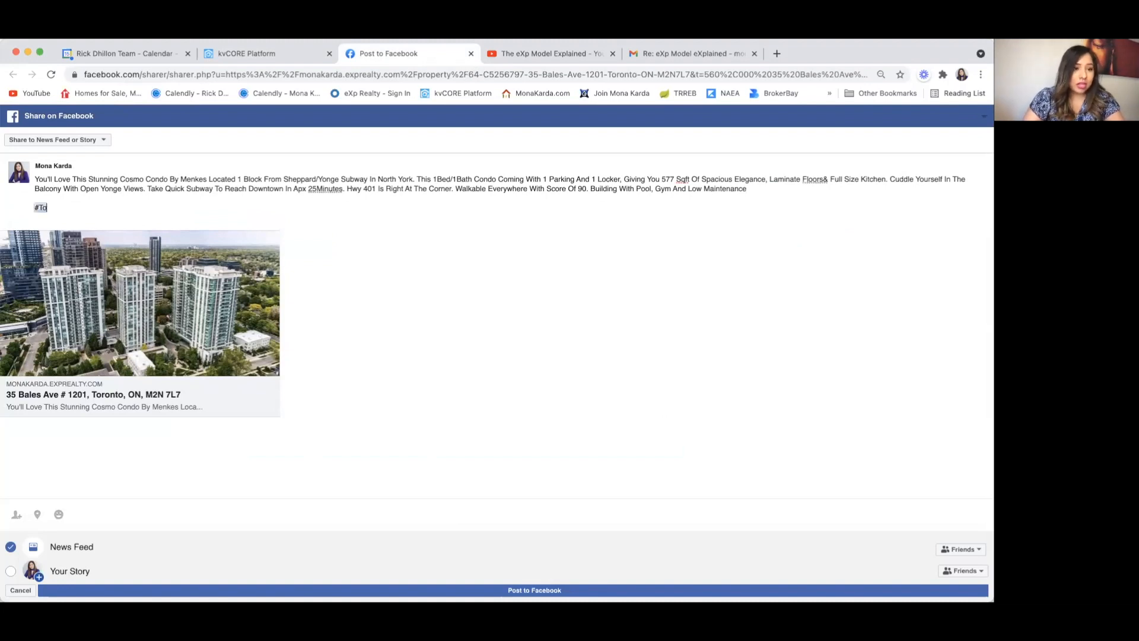
text(rontocondos)
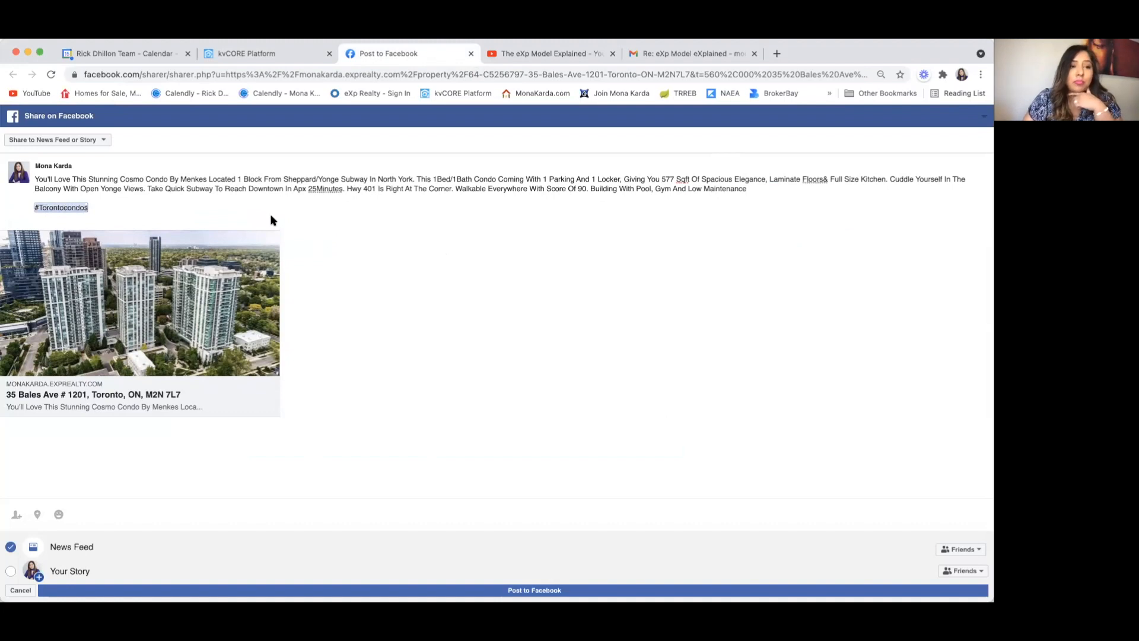
Step: Publish the post to a page you manage and close the Facebook share tab
click(104, 141)
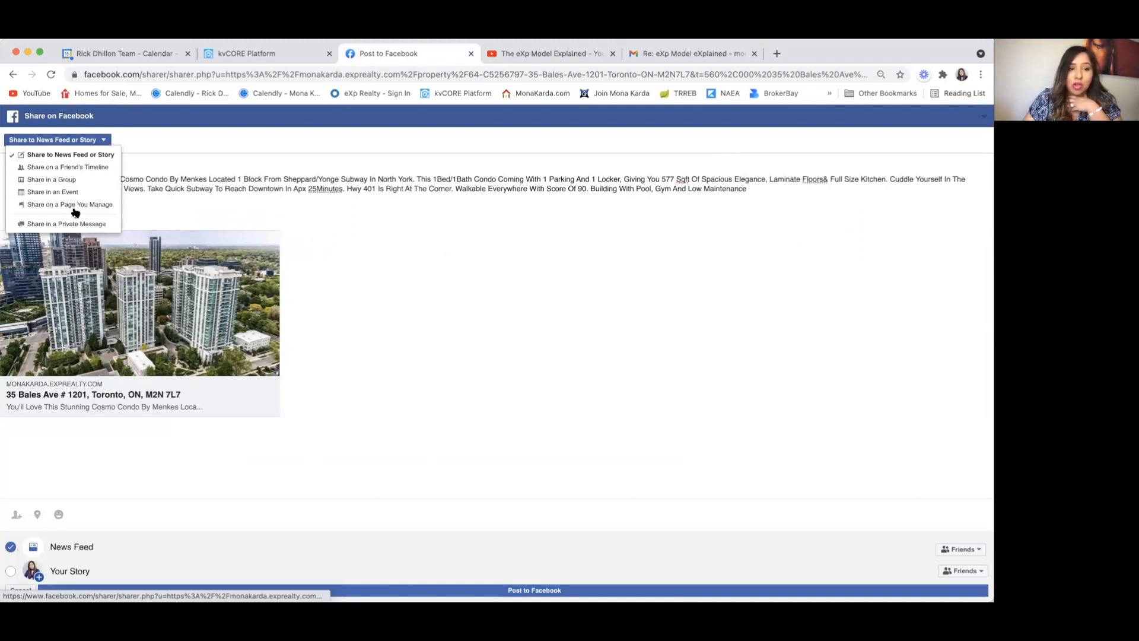
click(102, 203)
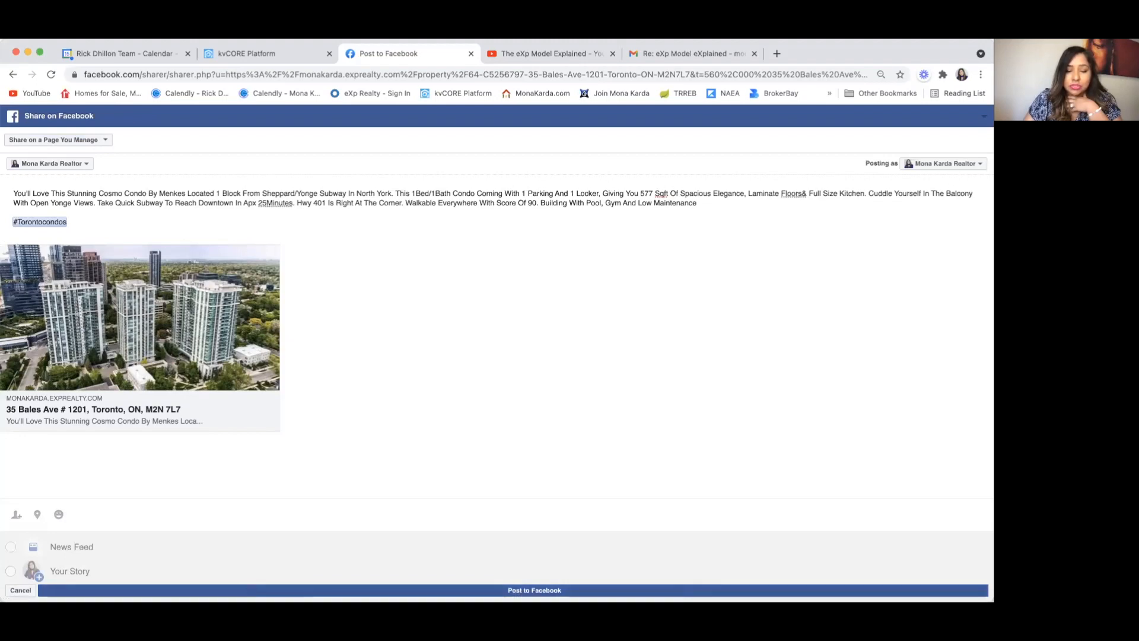
click(534, 590)
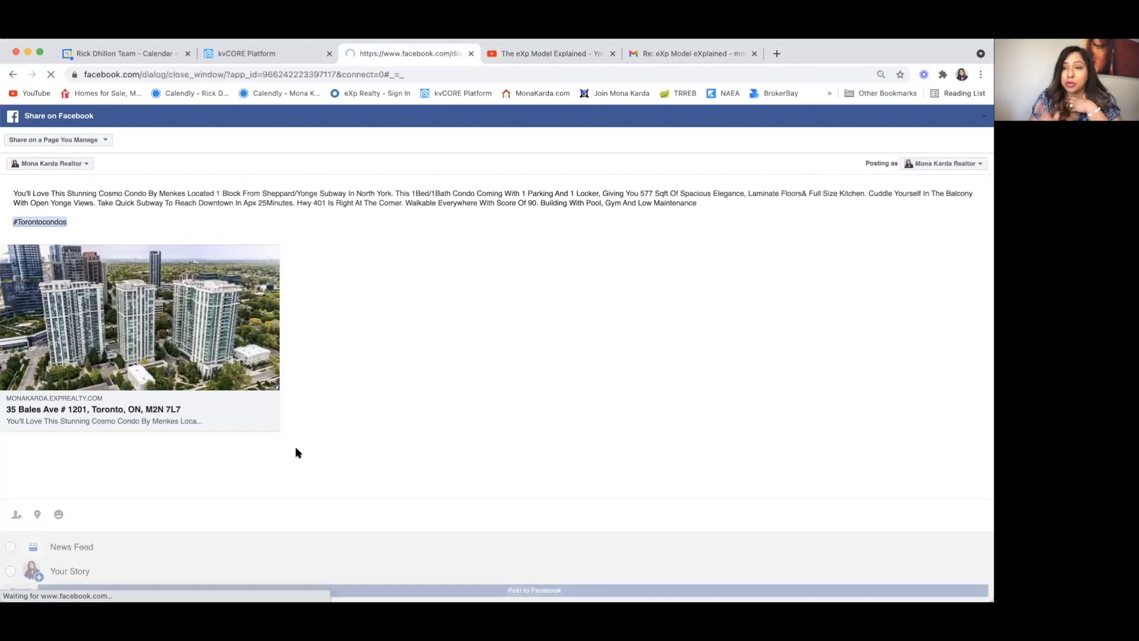
key(super+w)
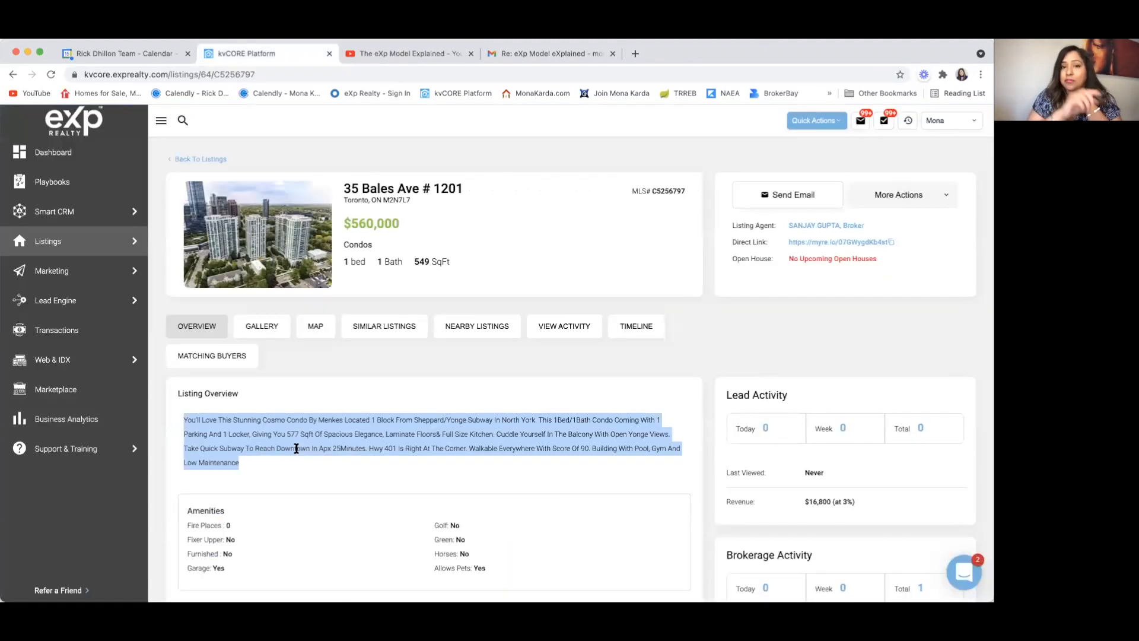